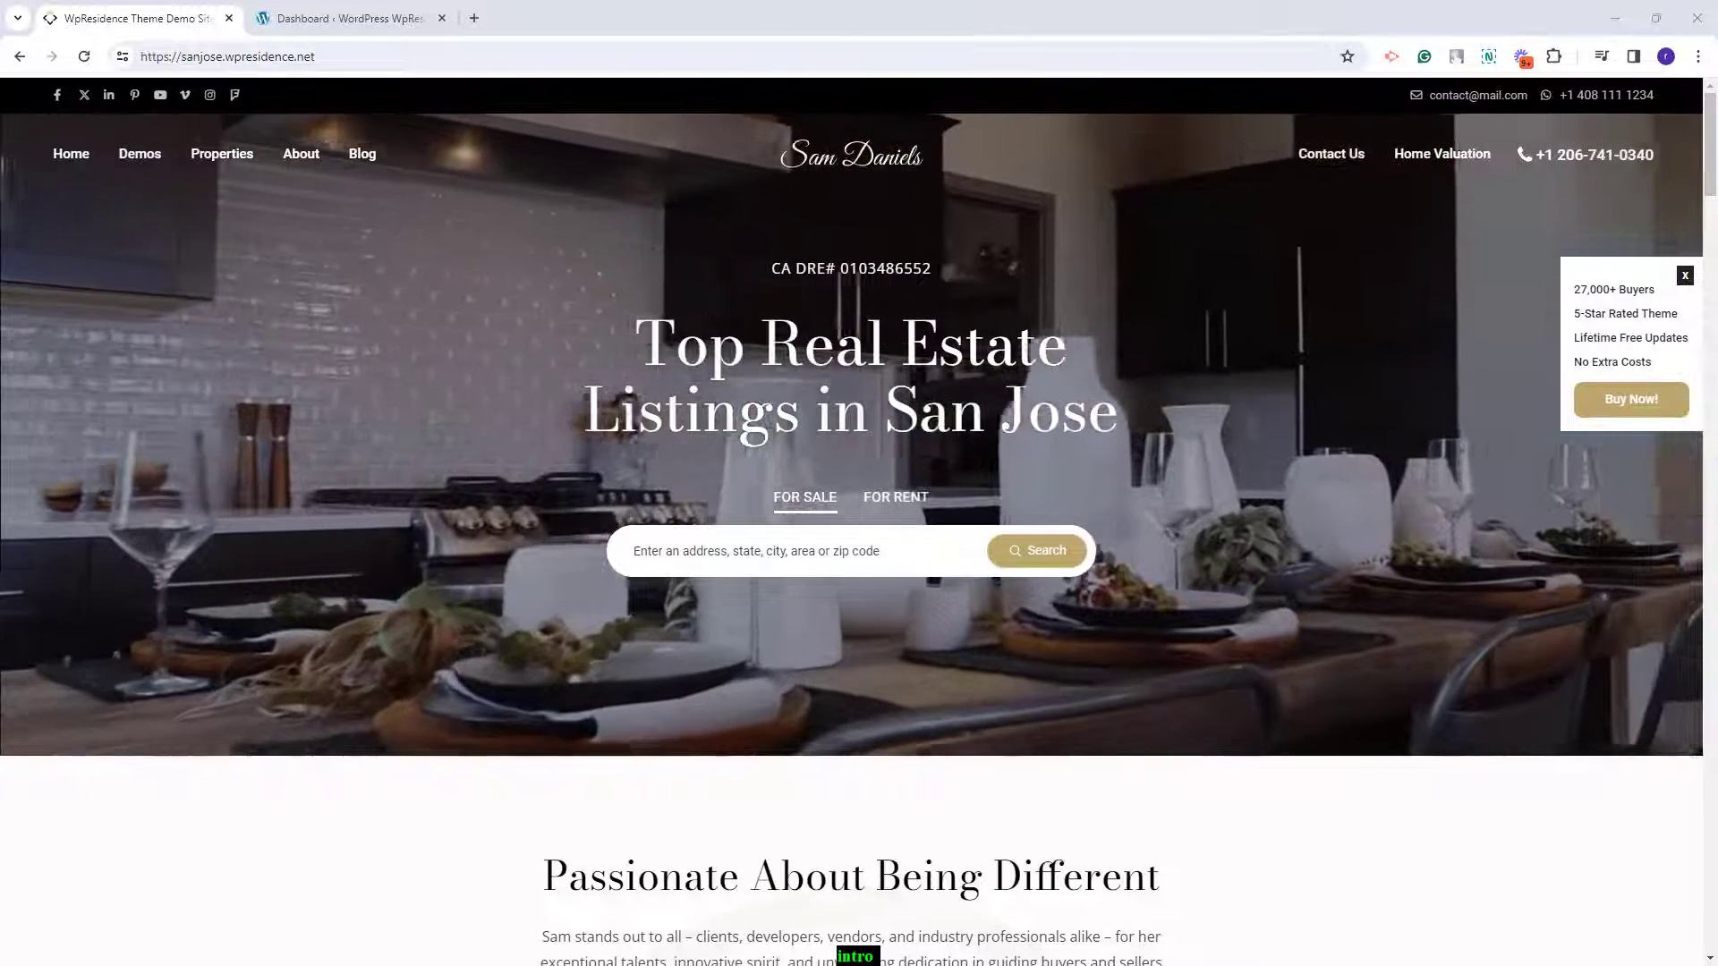
- Switch to the browser tab with the WordPress admin Dashboard
{"action": "key", "text": "ctrl+Tab"}
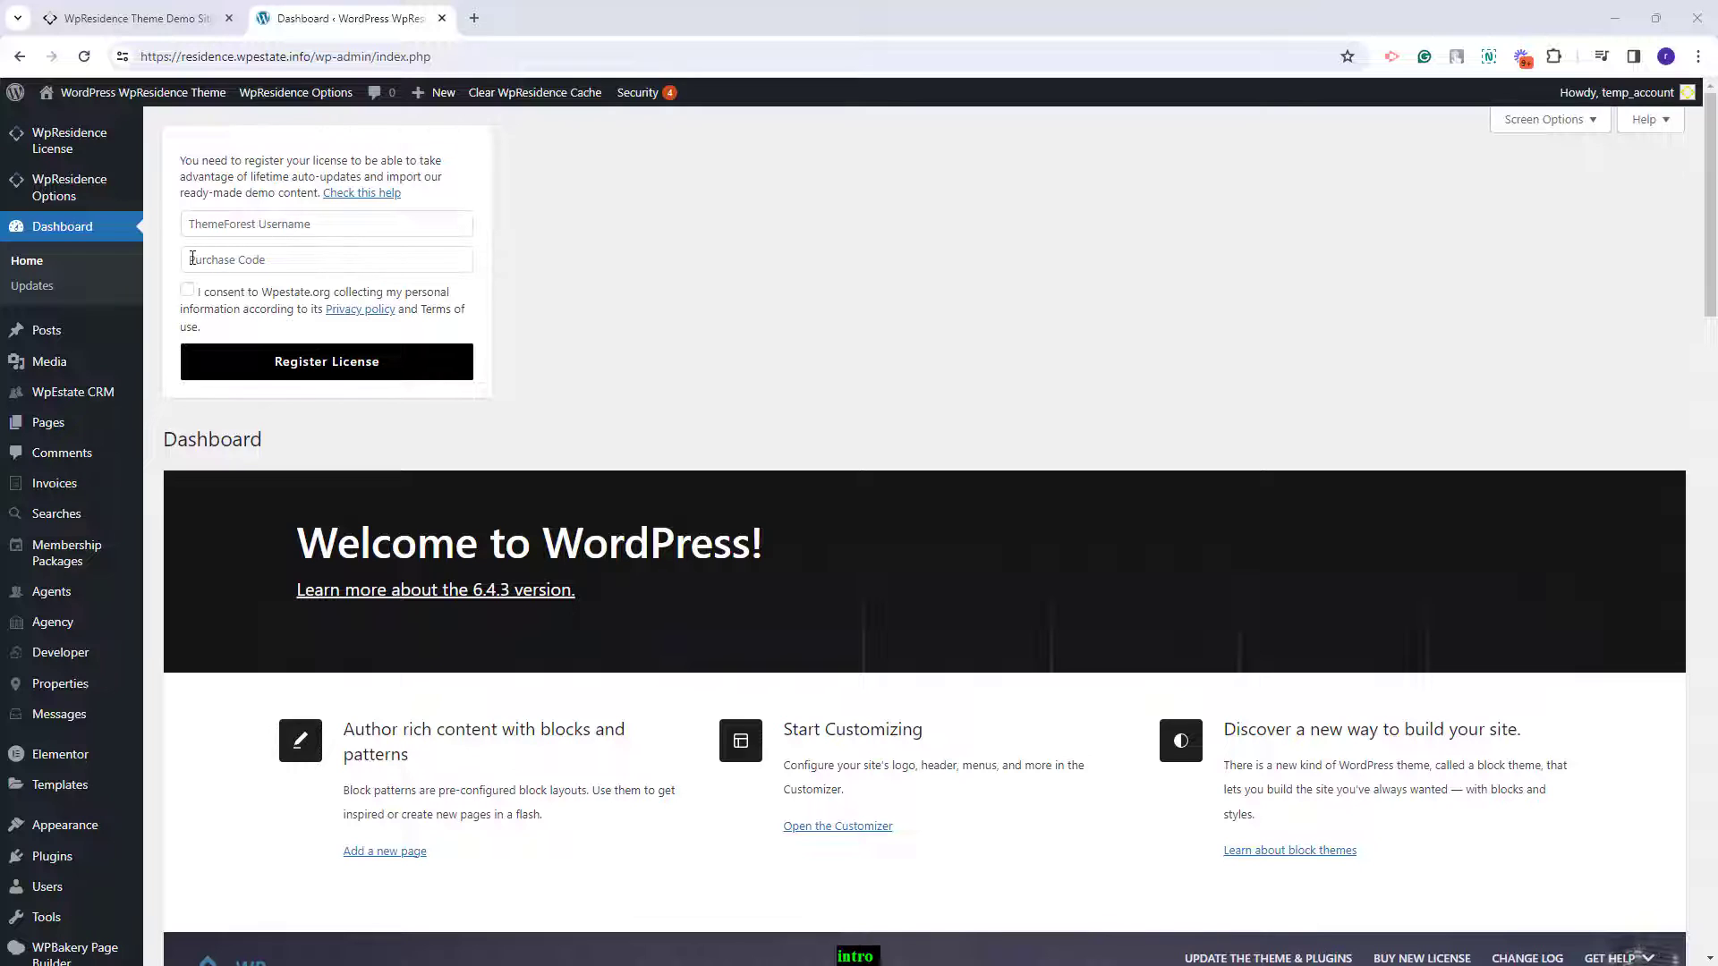
- Register the WpResidence licence with the ThemeForest username and purchase code, accepting data consent
{"action": "left_click", "coordinate": [223, 224]}
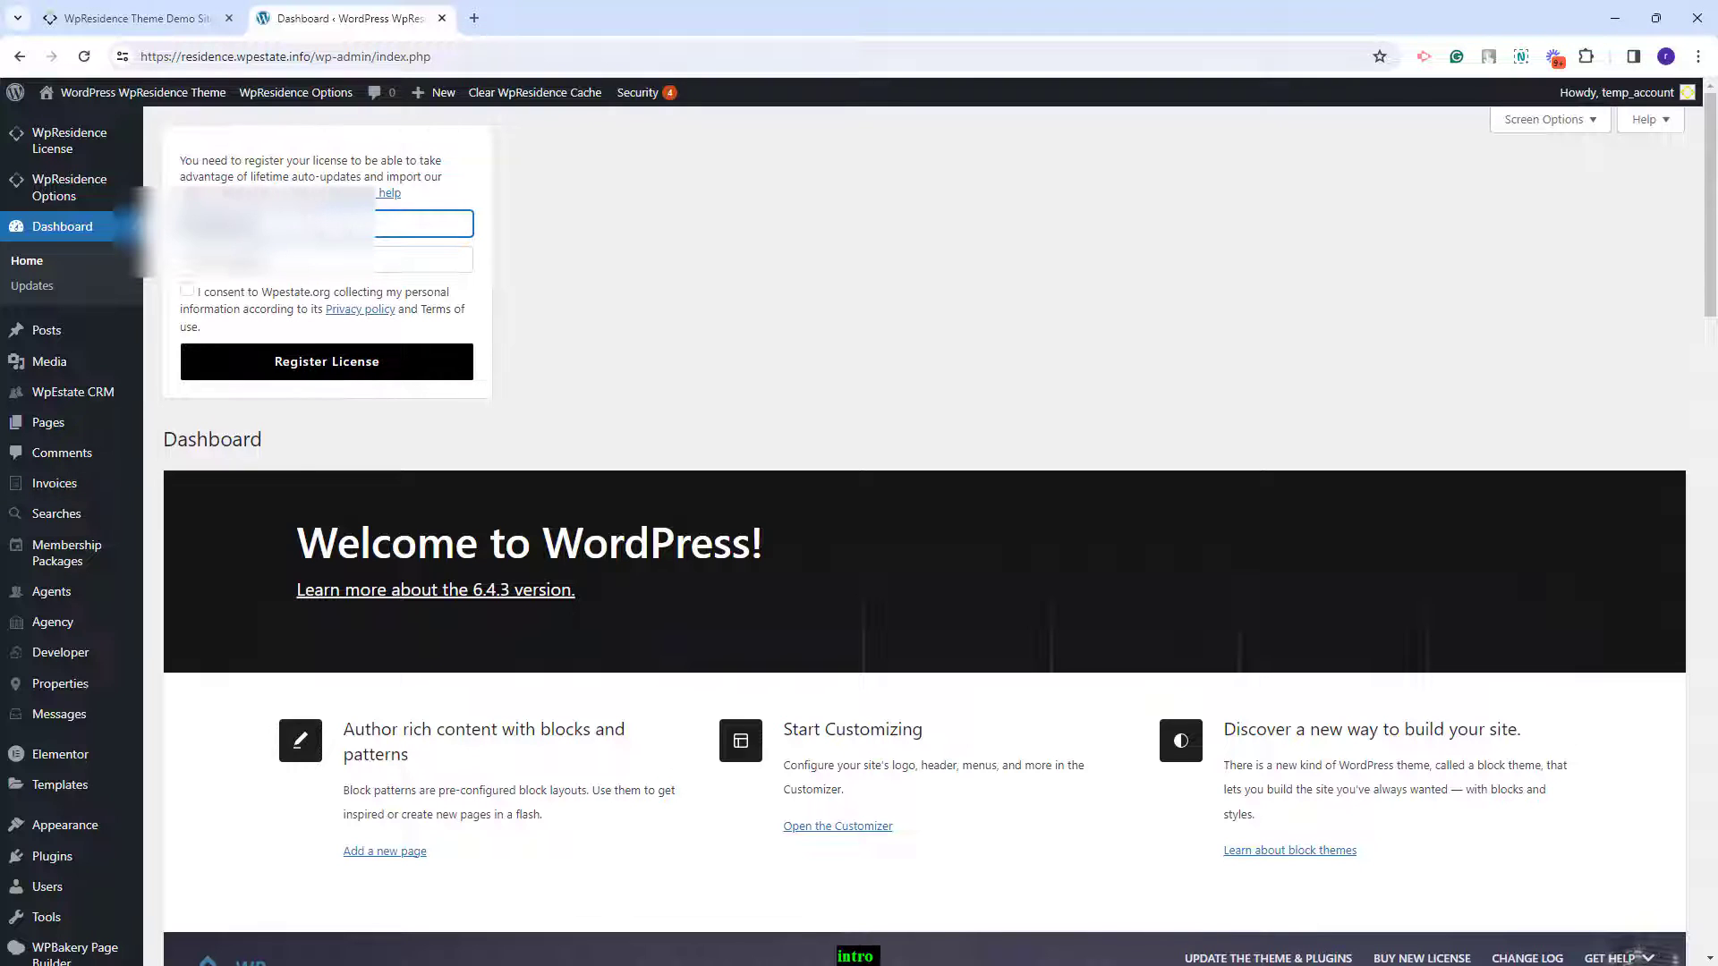
{"action": "key", "text": "Tab"}
{"action": "key", "text": "ctrl+v"}
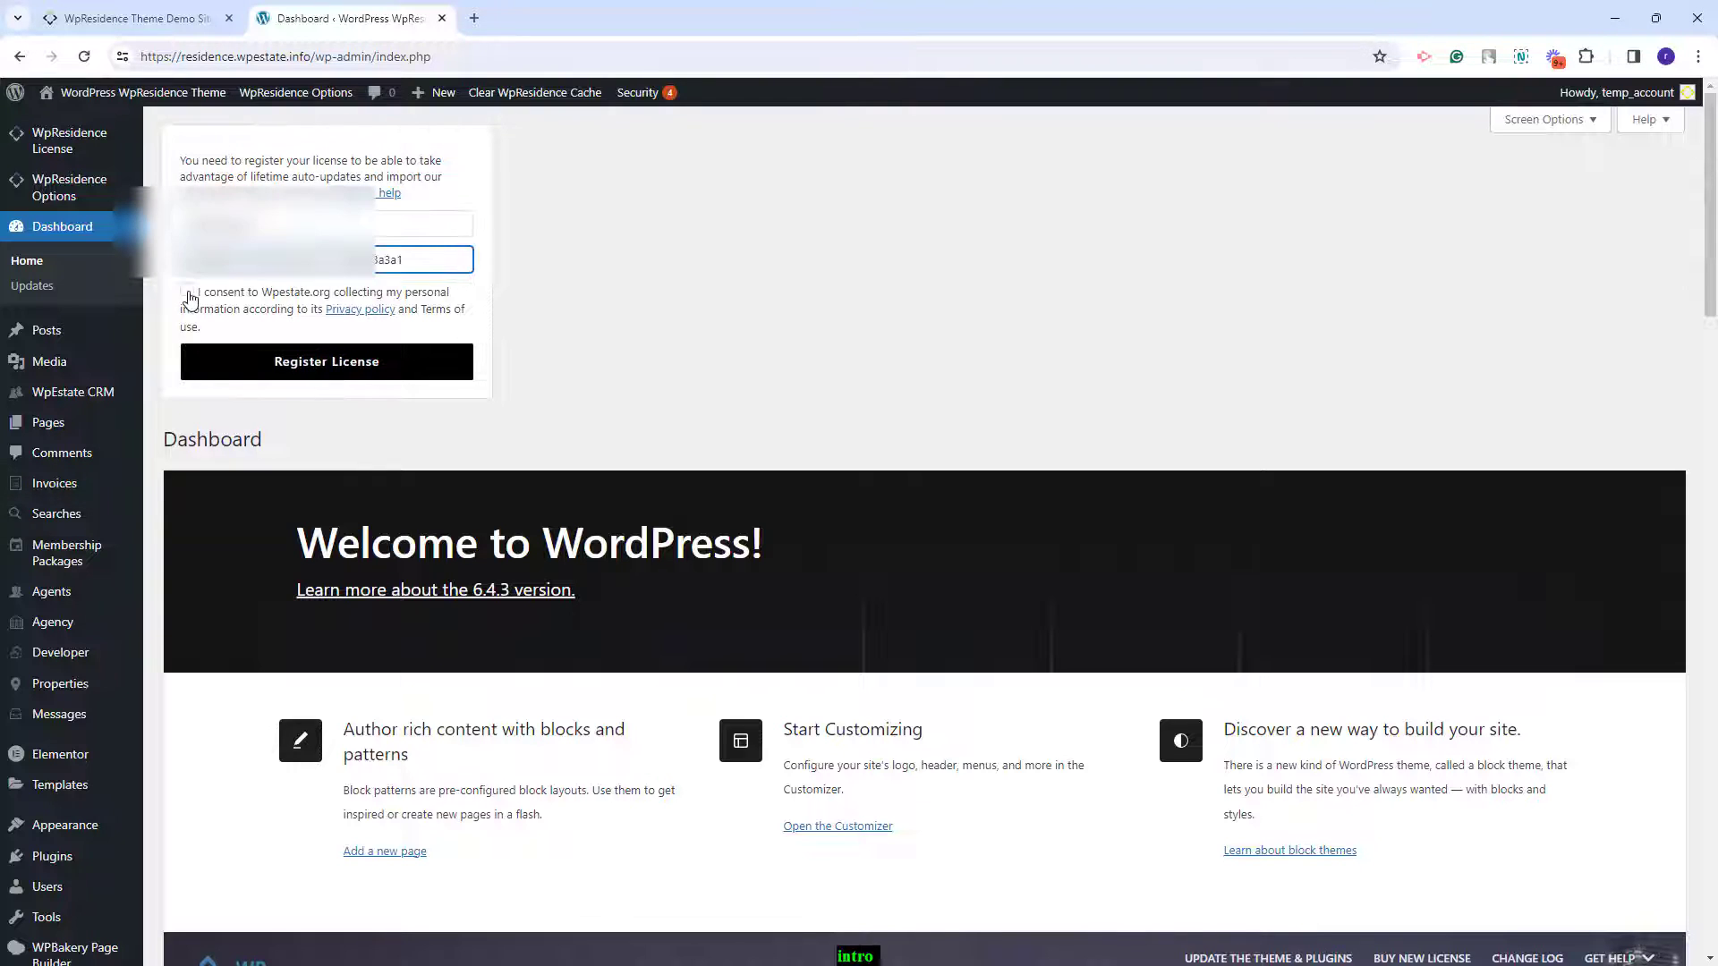
{"action": "left_click", "coordinate": [187, 291]}
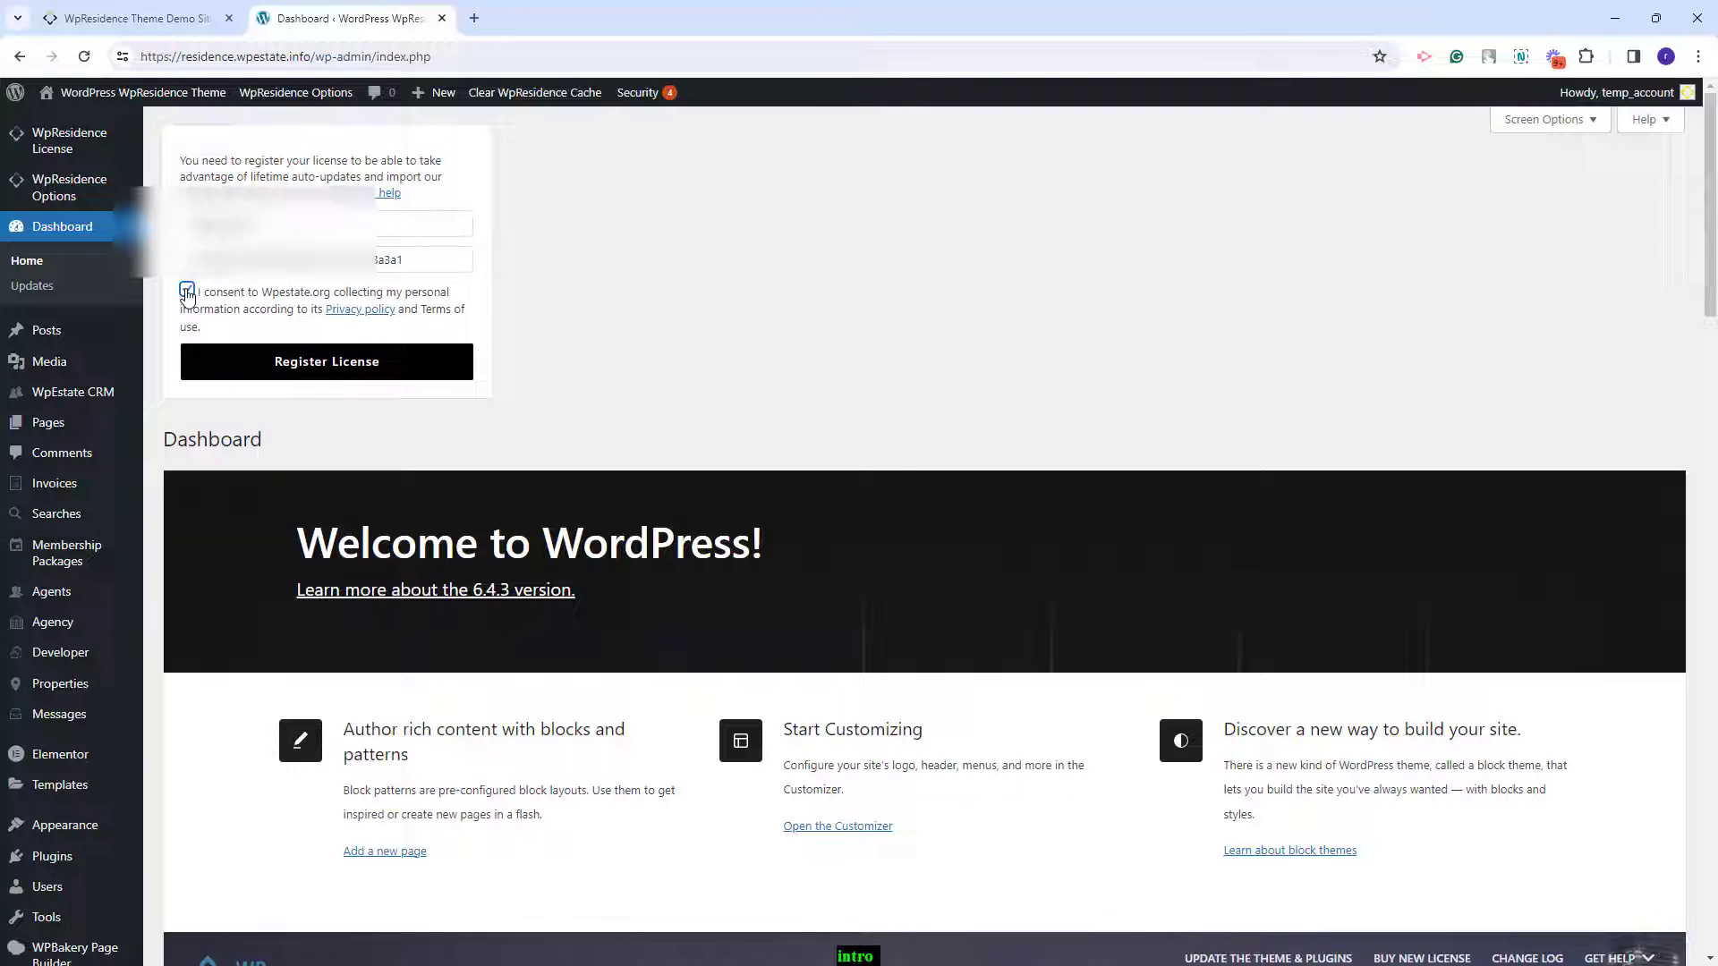
{"action": "left_click", "coordinate": [338, 368]}
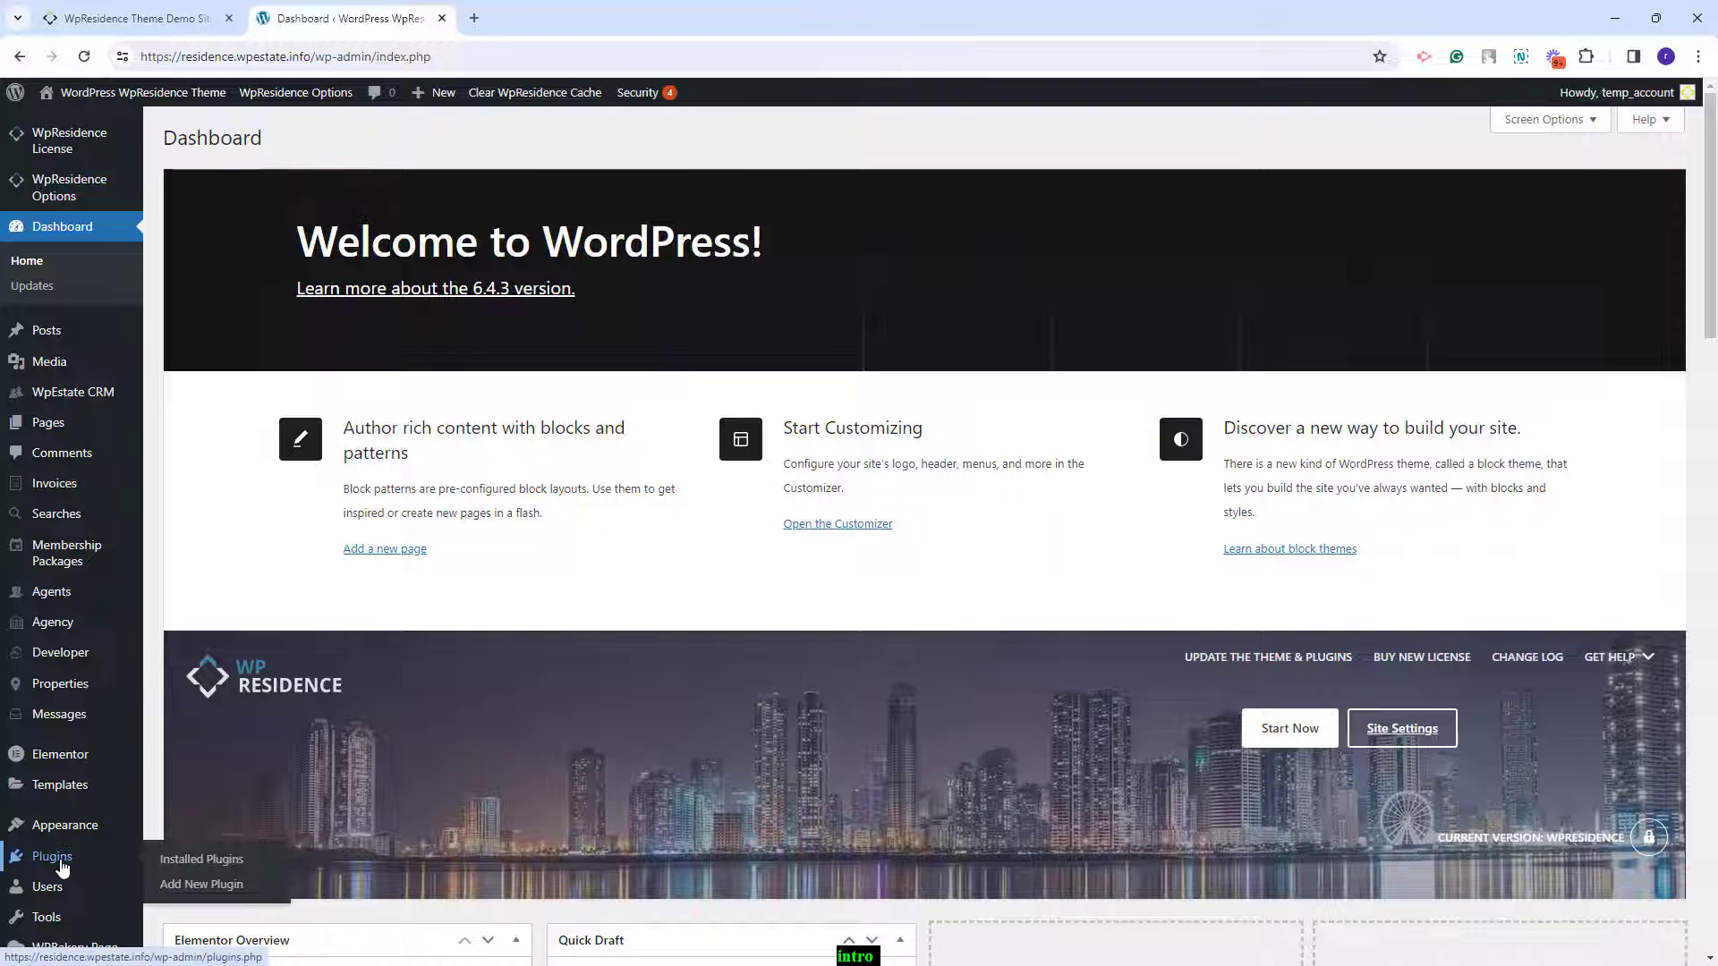
- Install and activate the SVG Support plugin from Add New Plugin
{"action": "left_click", "coordinate": [64, 824]}
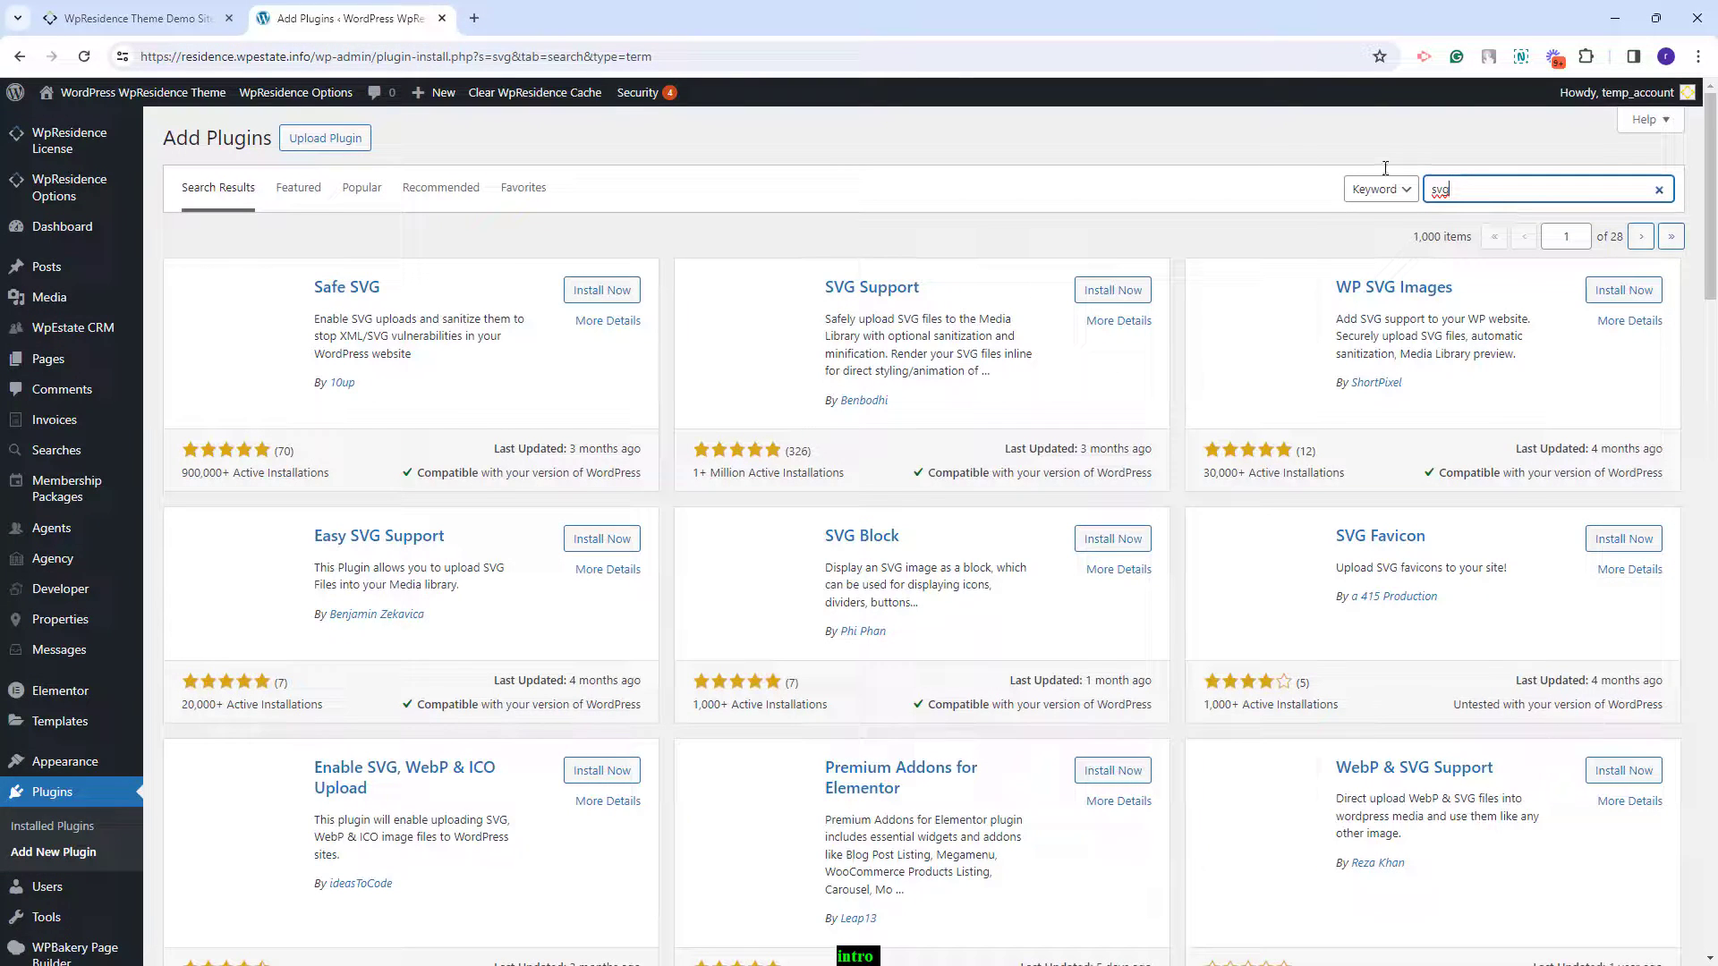
{"action": "left_click", "coordinate": [1112, 290]}
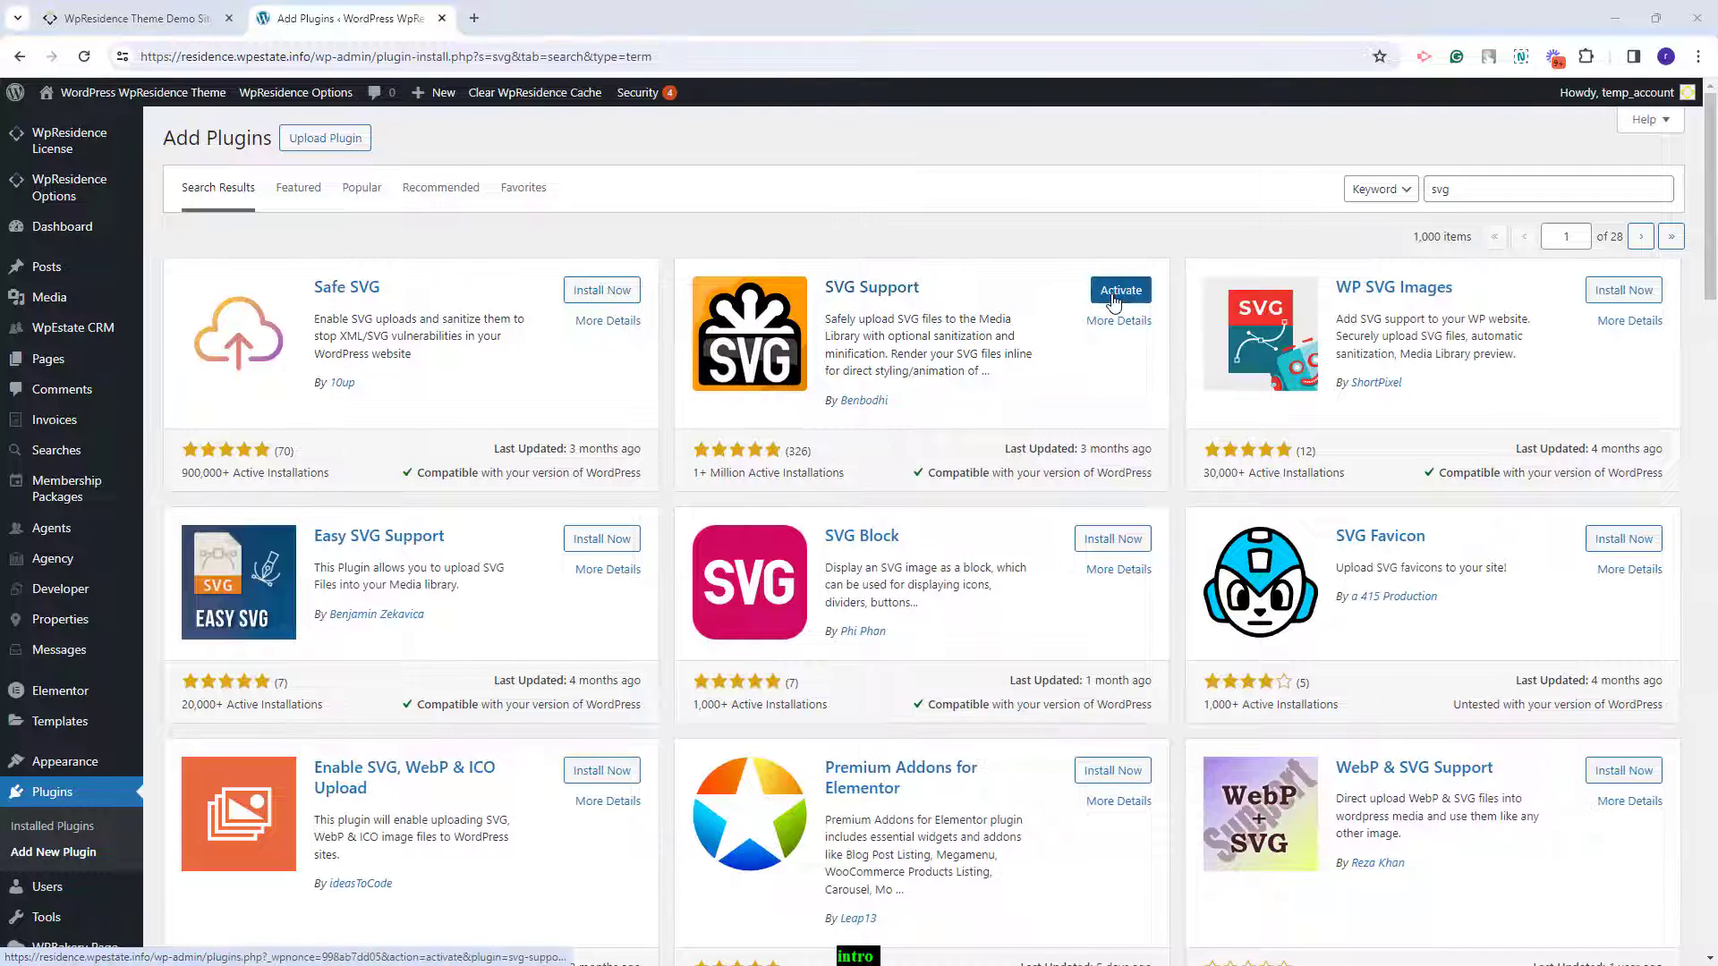
{"action": "left_click", "coordinate": [1113, 300]}
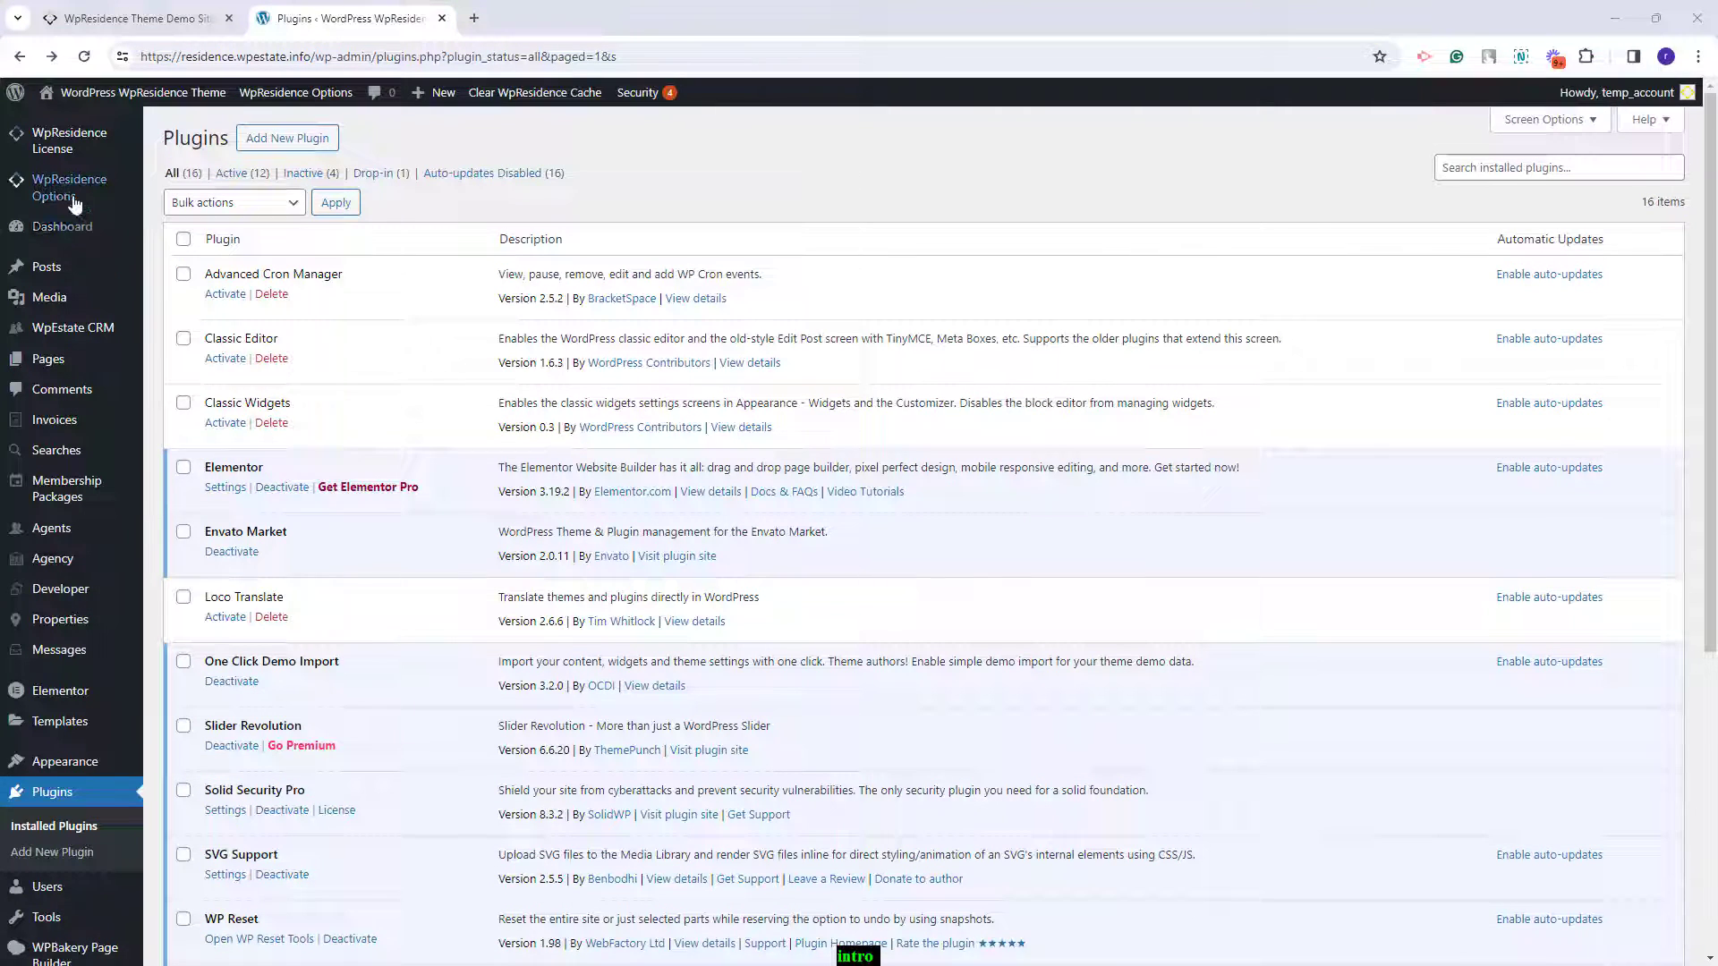
- Open the WpResidence Import Demo page and browse the available demos
{"action": "mouse_move", "coordinate": [52, 195]}
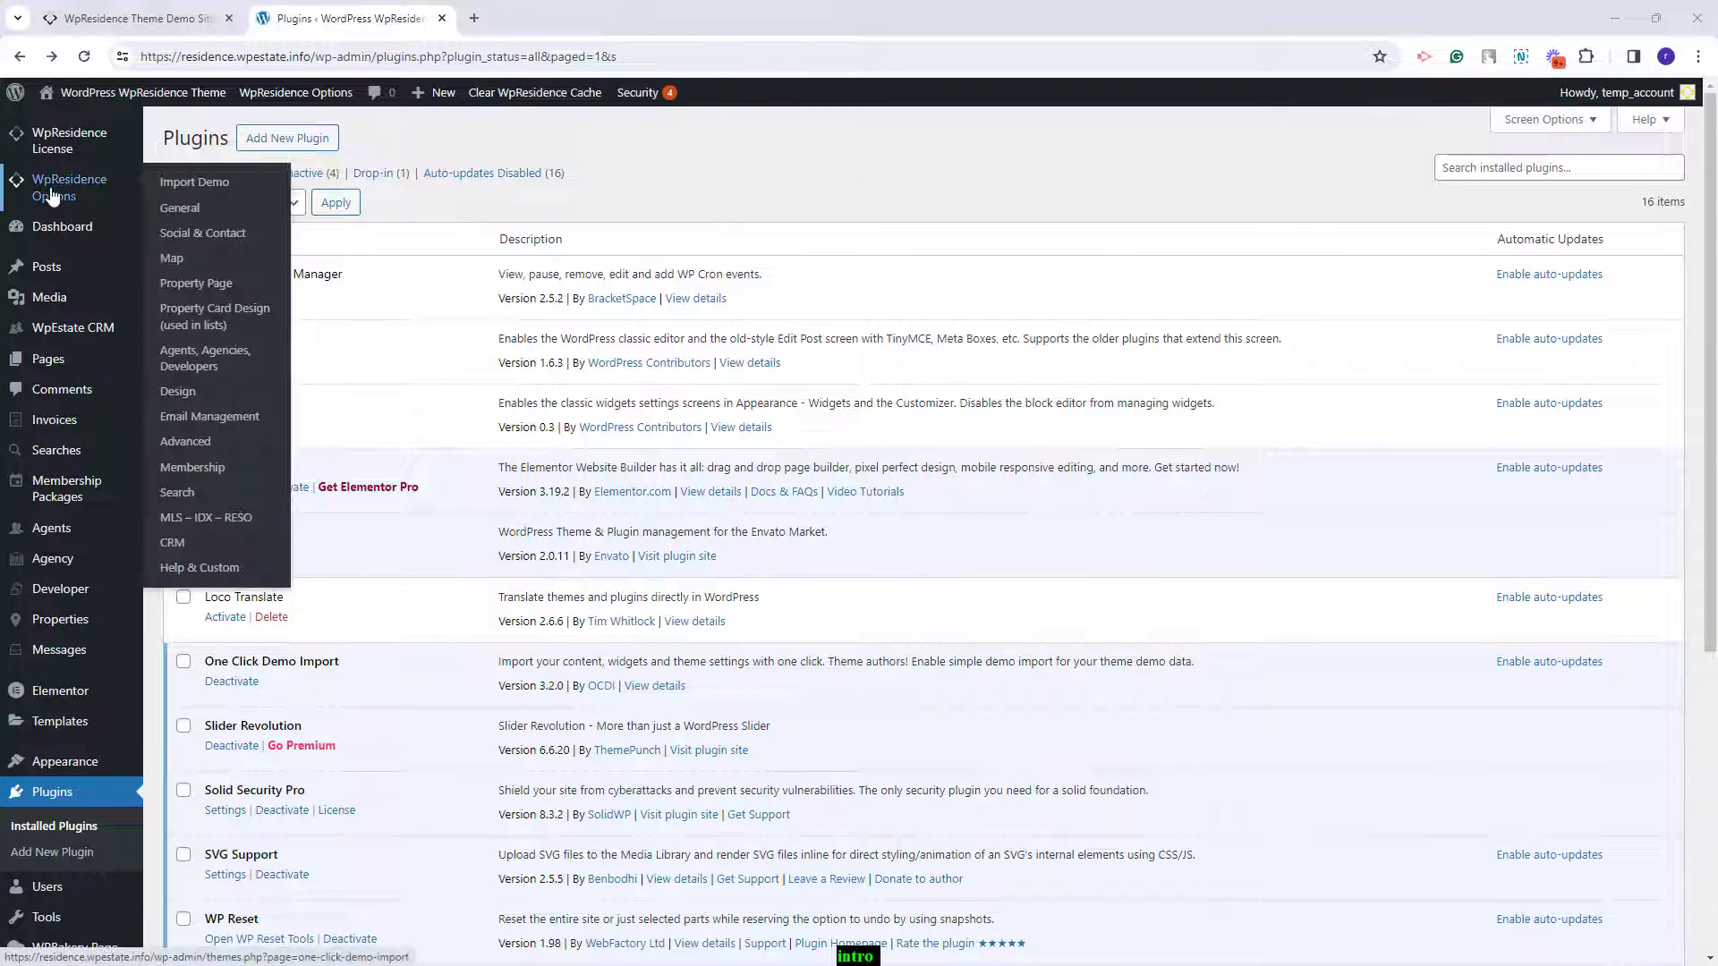
{"action": "left_click", "coordinate": [196, 184]}
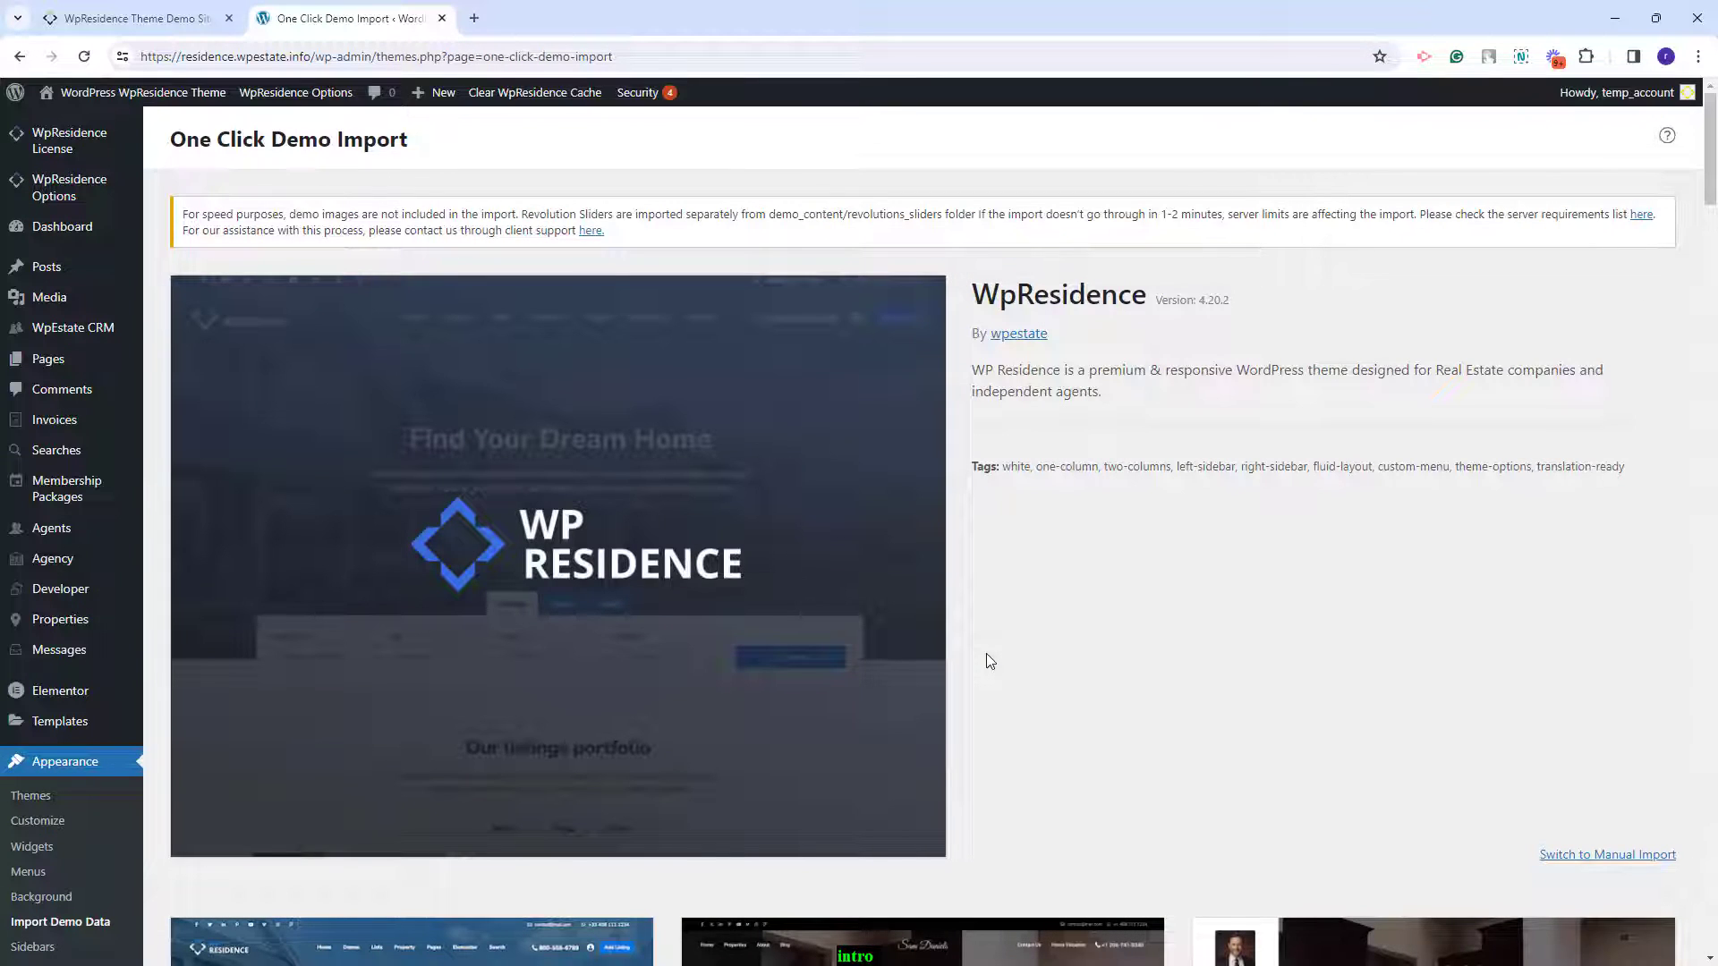
{"action": "scroll", "coordinate": [969, 565], "scroll_direction": "down", "scroll_amount": 19}
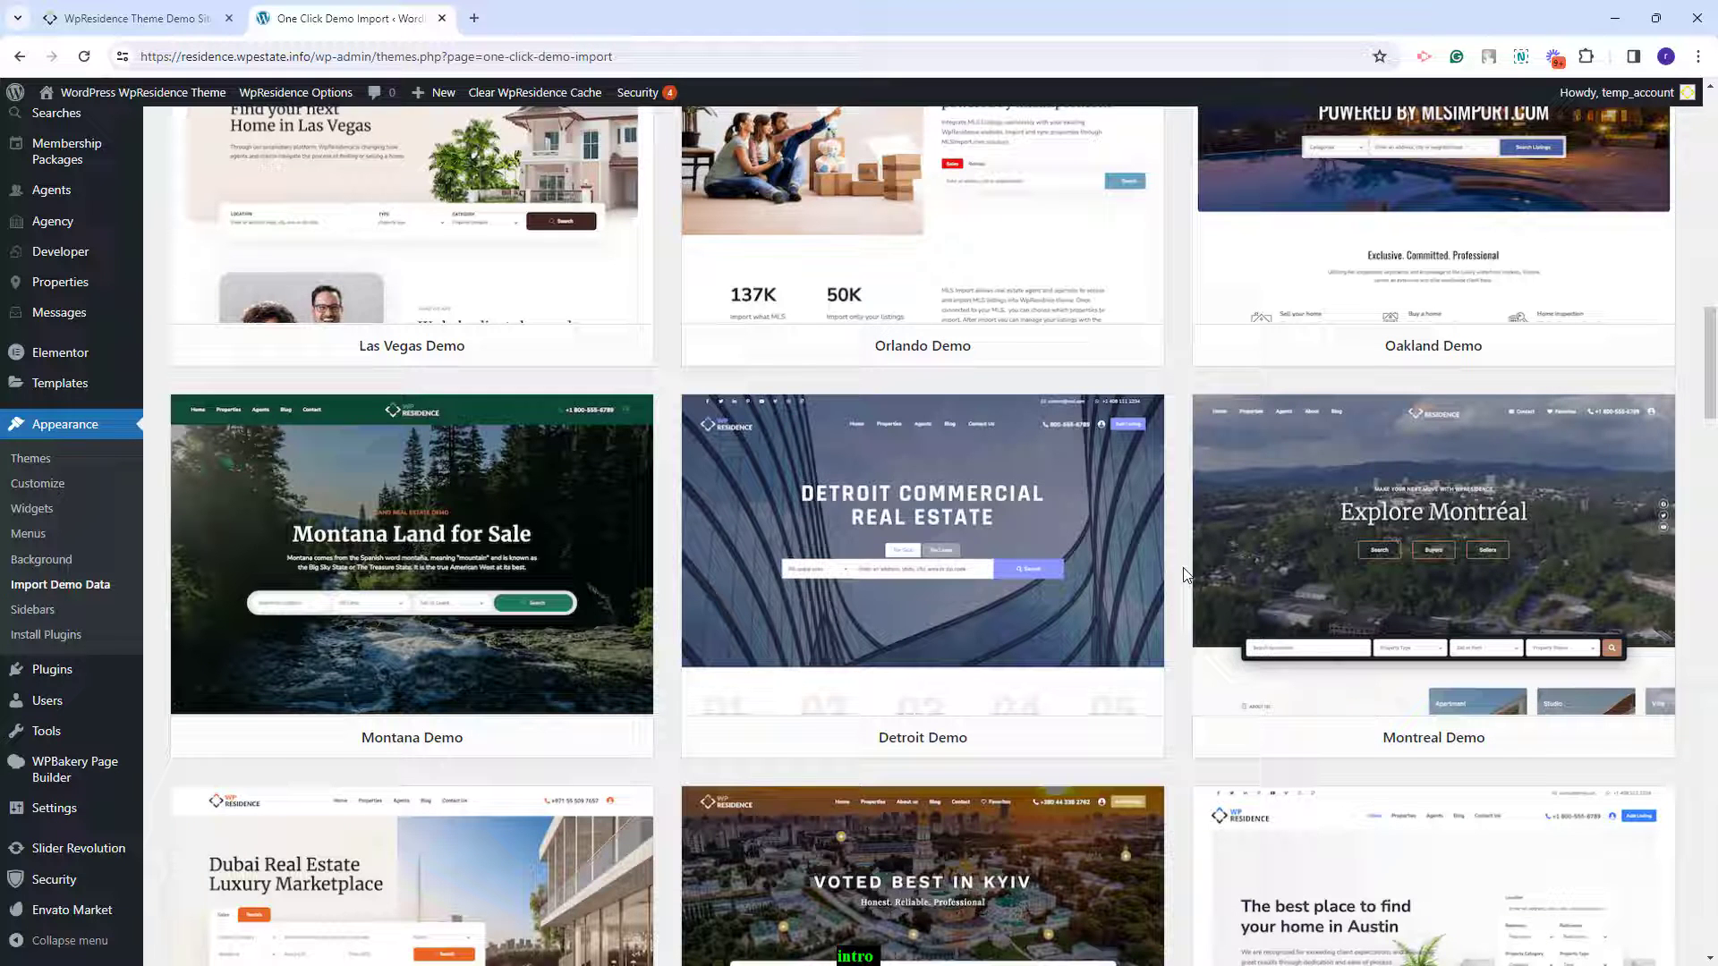
{"action": "scroll", "coordinate": [1182, 573], "scroll_direction": "up", "scroll_amount": 6}
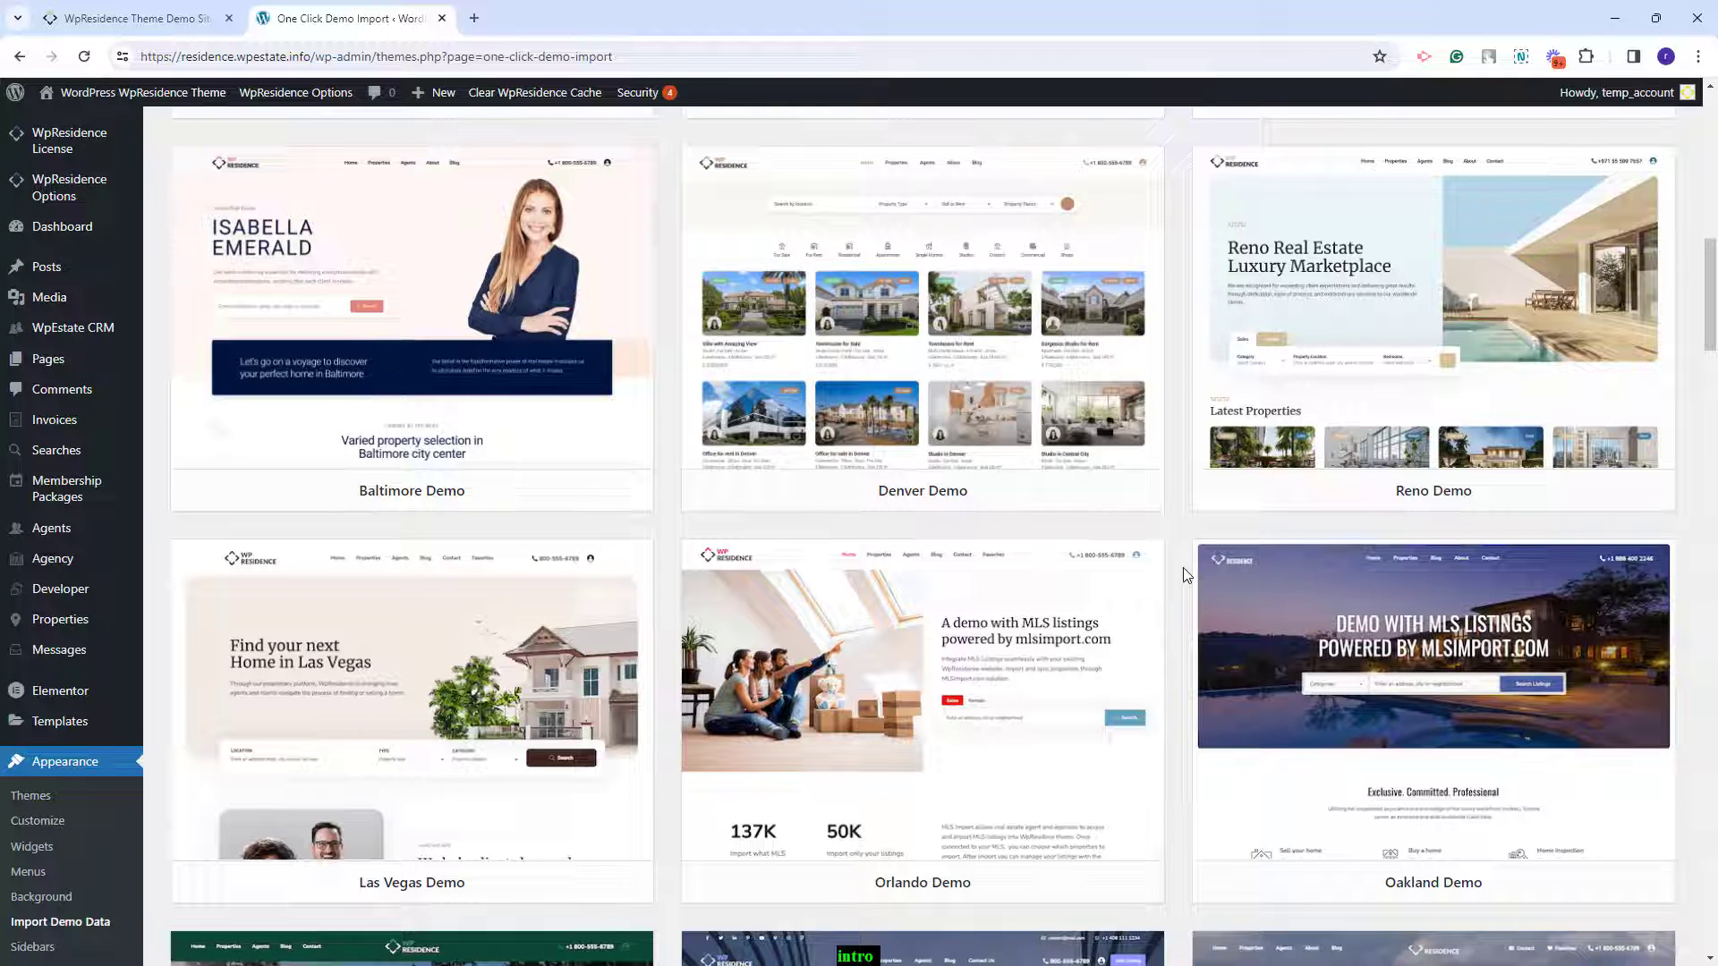
{"action": "scroll", "coordinate": [1185, 575], "scroll_direction": "up", "scroll_amount": 7}
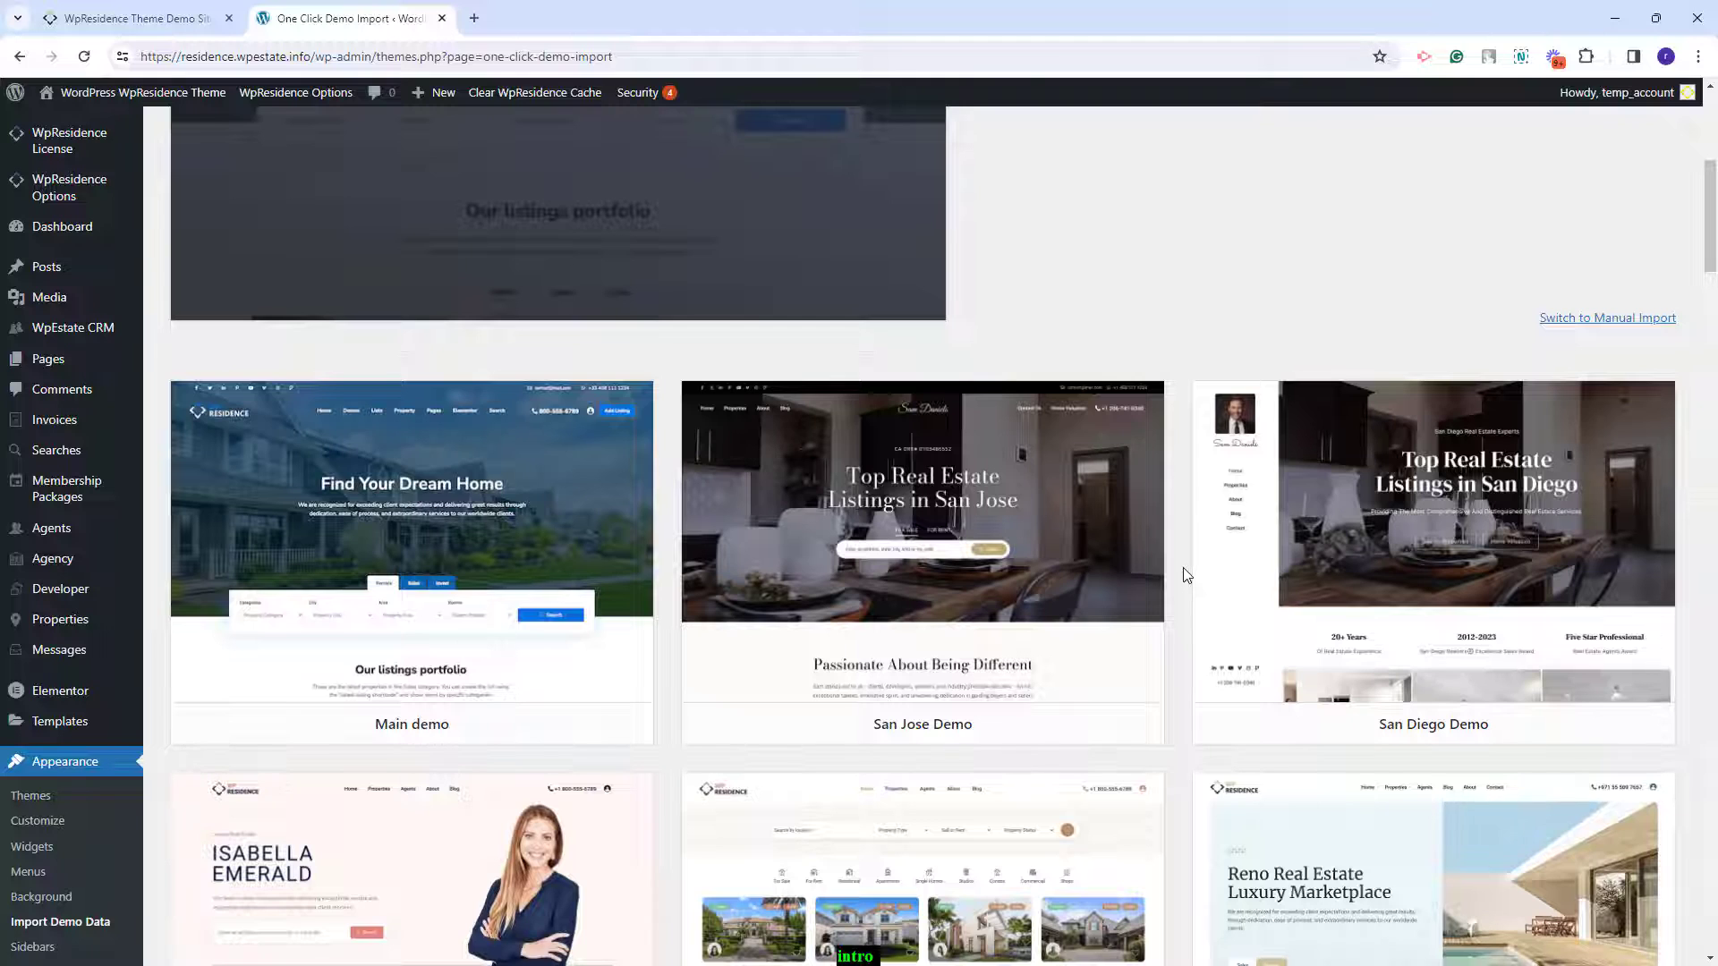
{"action": "scroll", "coordinate": [1183, 567], "scroll_direction": "up", "scroll_amount": 6}
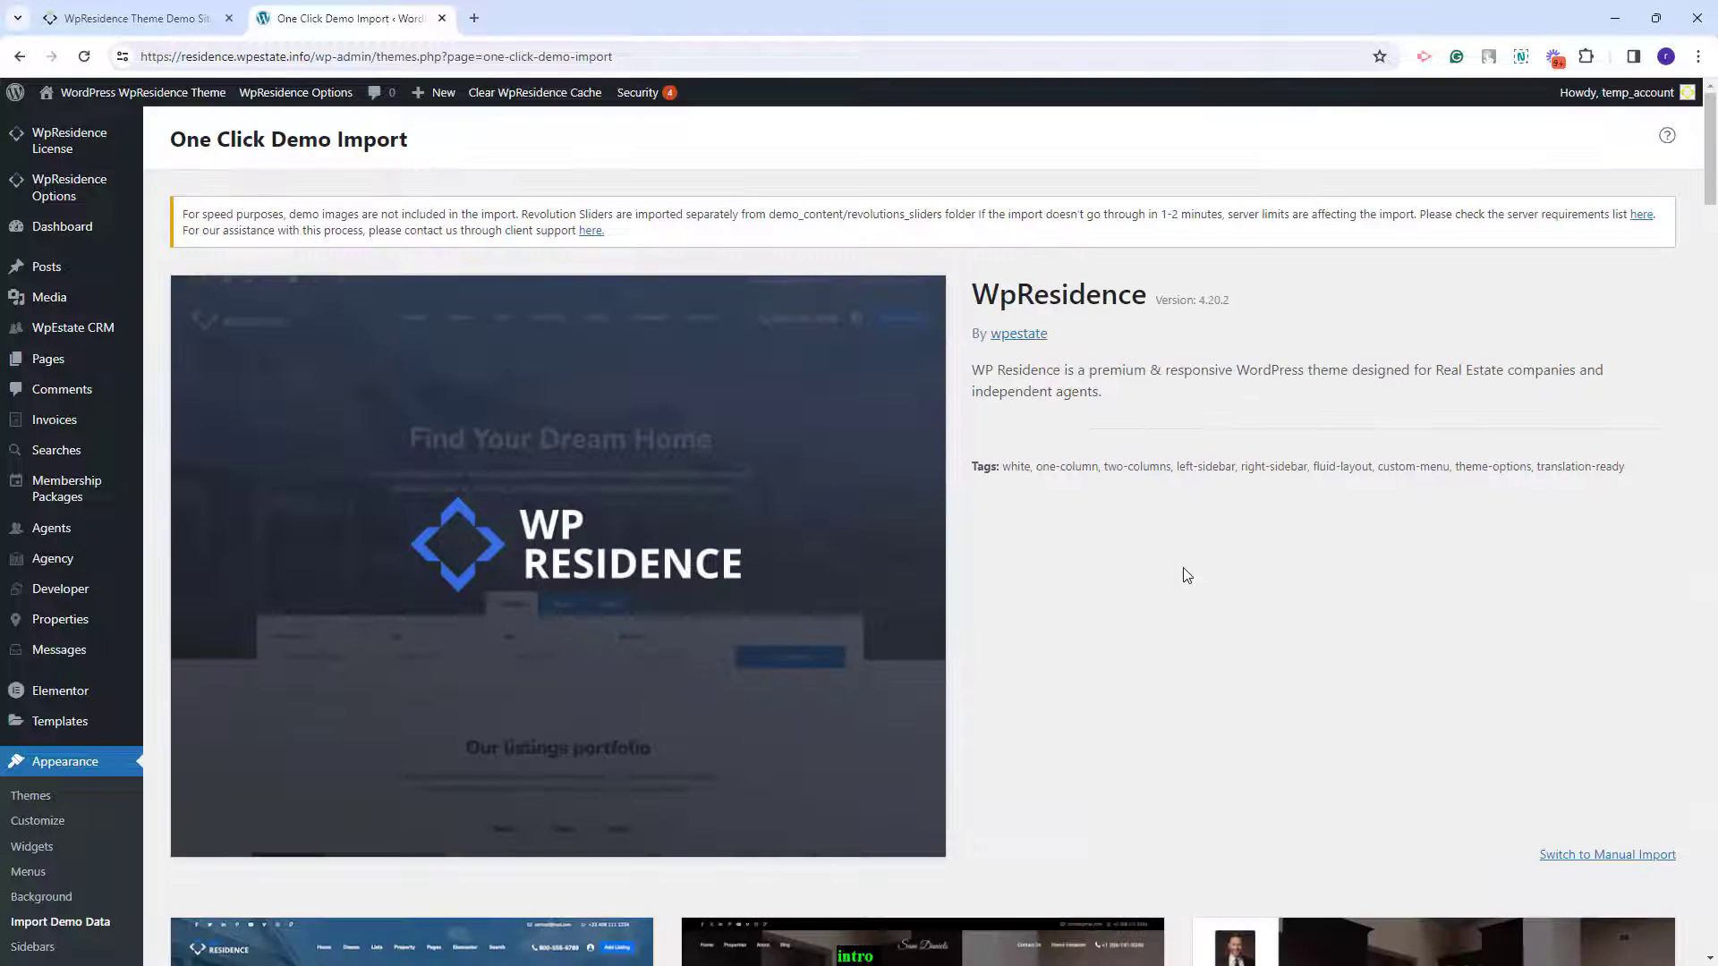
- Check the licence status page, then return to Import Demo and start the San Jose Demo
{"action": "left_click", "coordinate": [52, 149]}
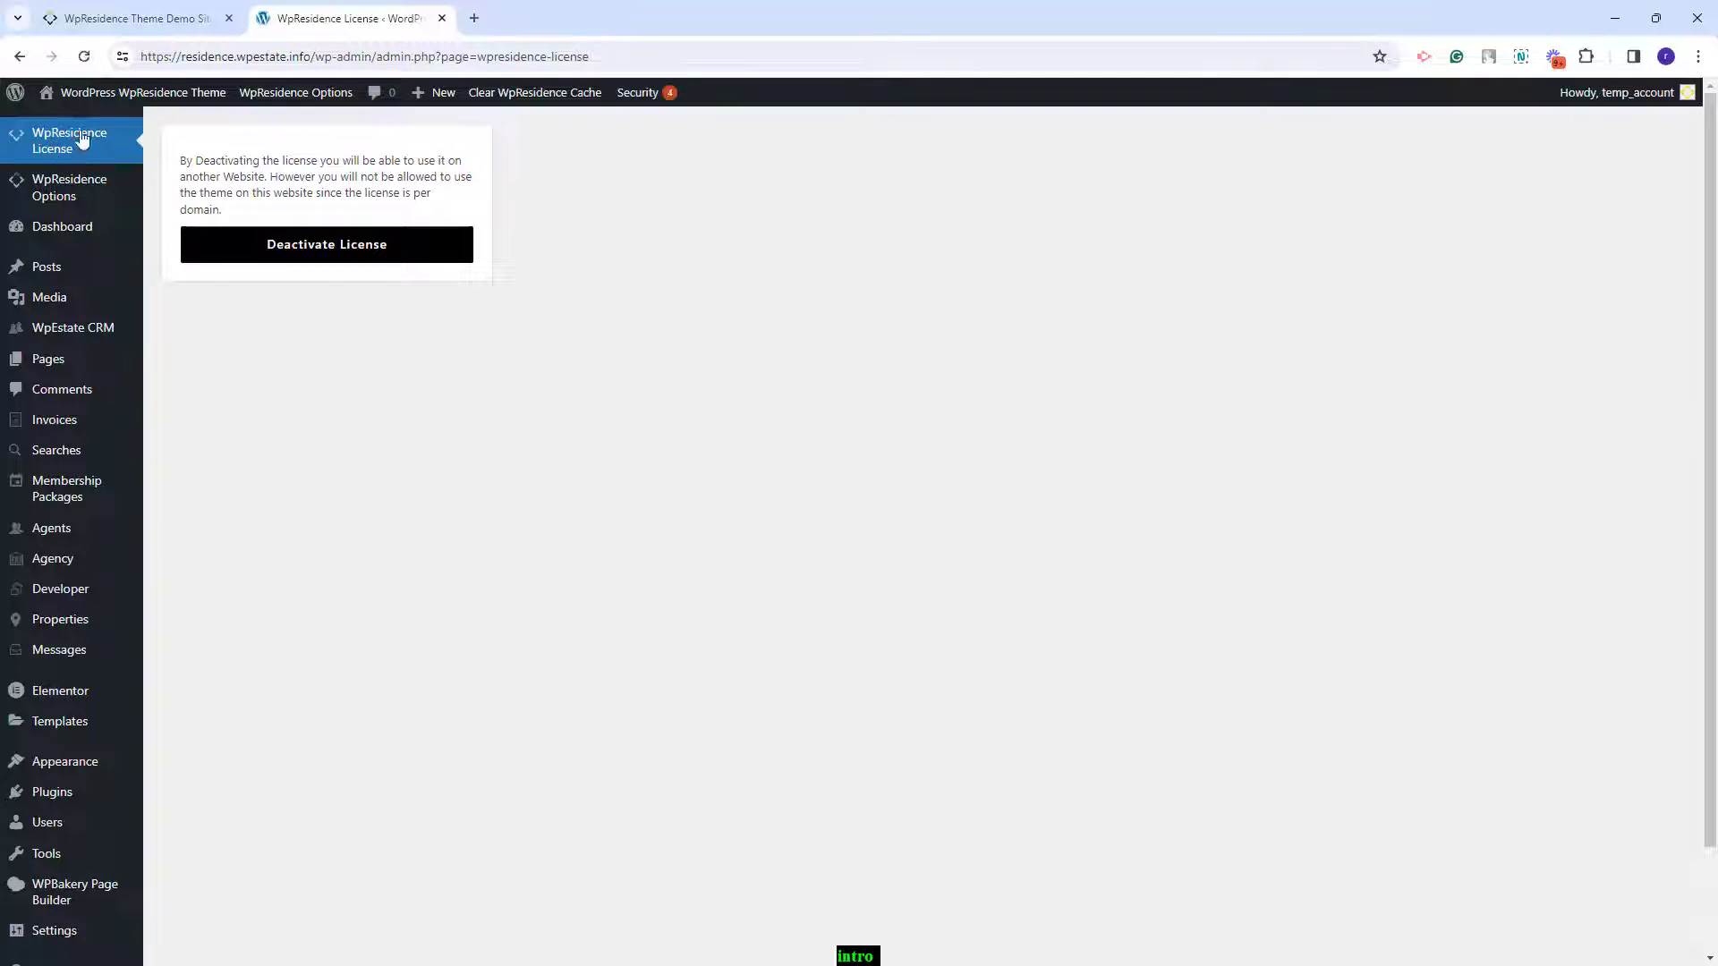
{"action": "mouse_move", "coordinate": [49, 183]}
{"action": "left_click", "coordinate": [175, 191]}
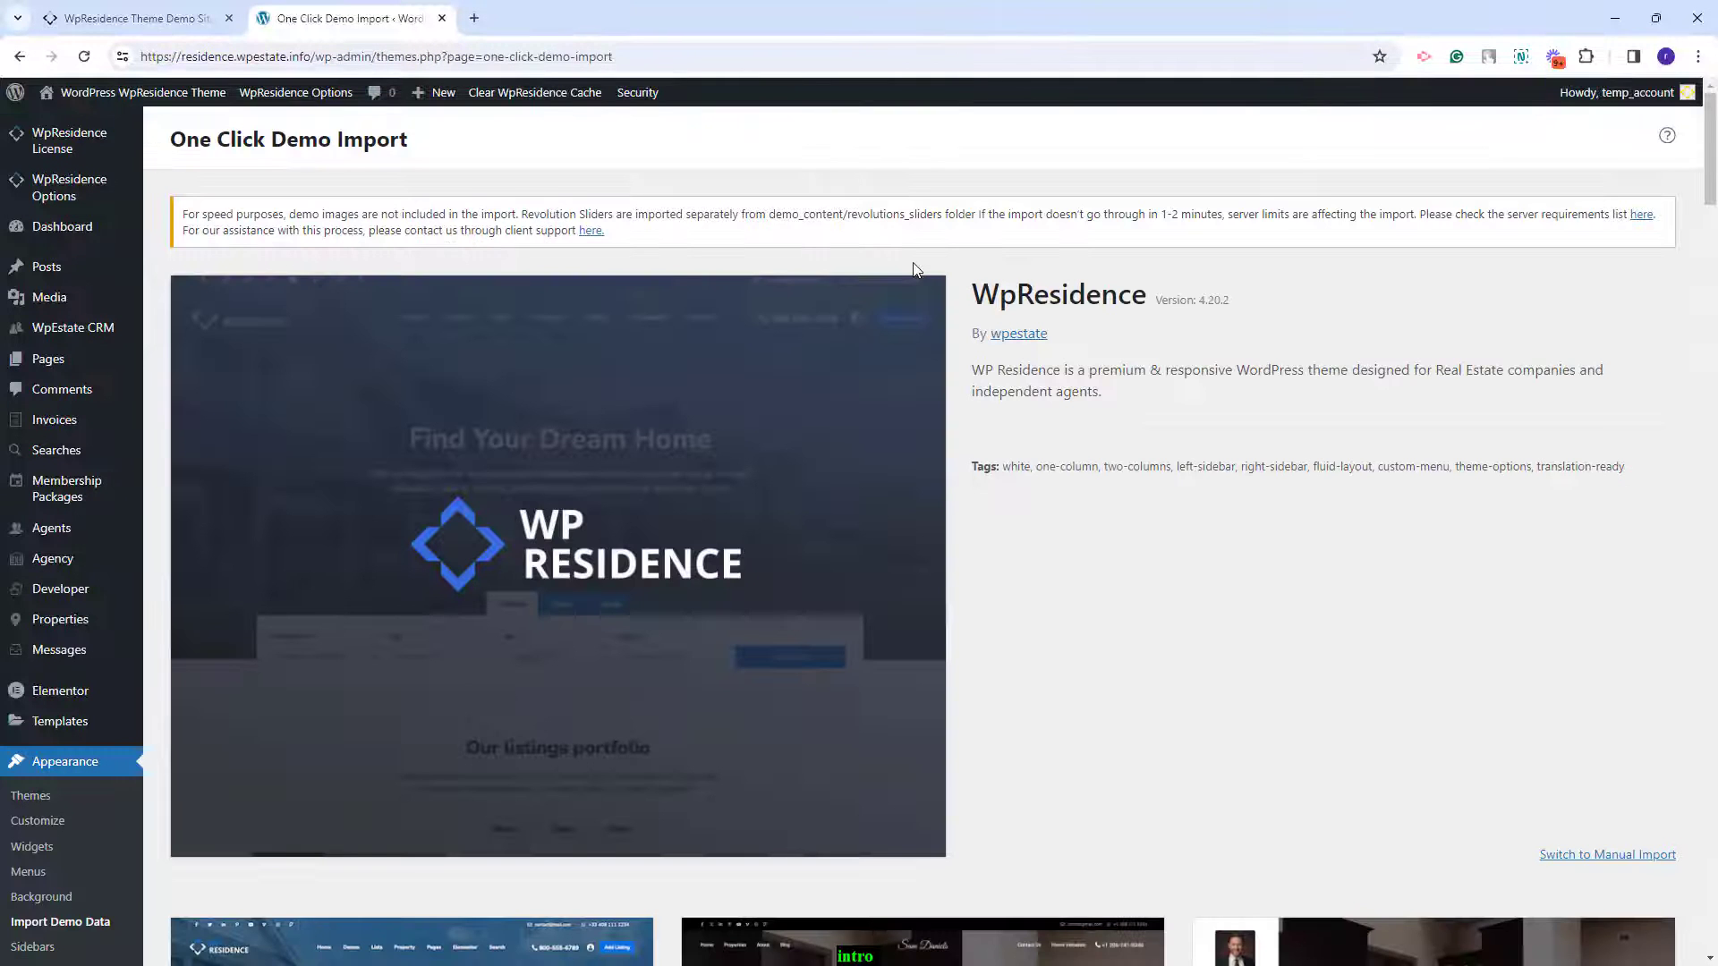
{"action": "scroll", "coordinate": [917, 270], "scroll_direction": "down", "scroll_amount": 4}
{"action": "scroll", "coordinate": [914, 269], "scroll_direction": "down", "scroll_amount": 3}
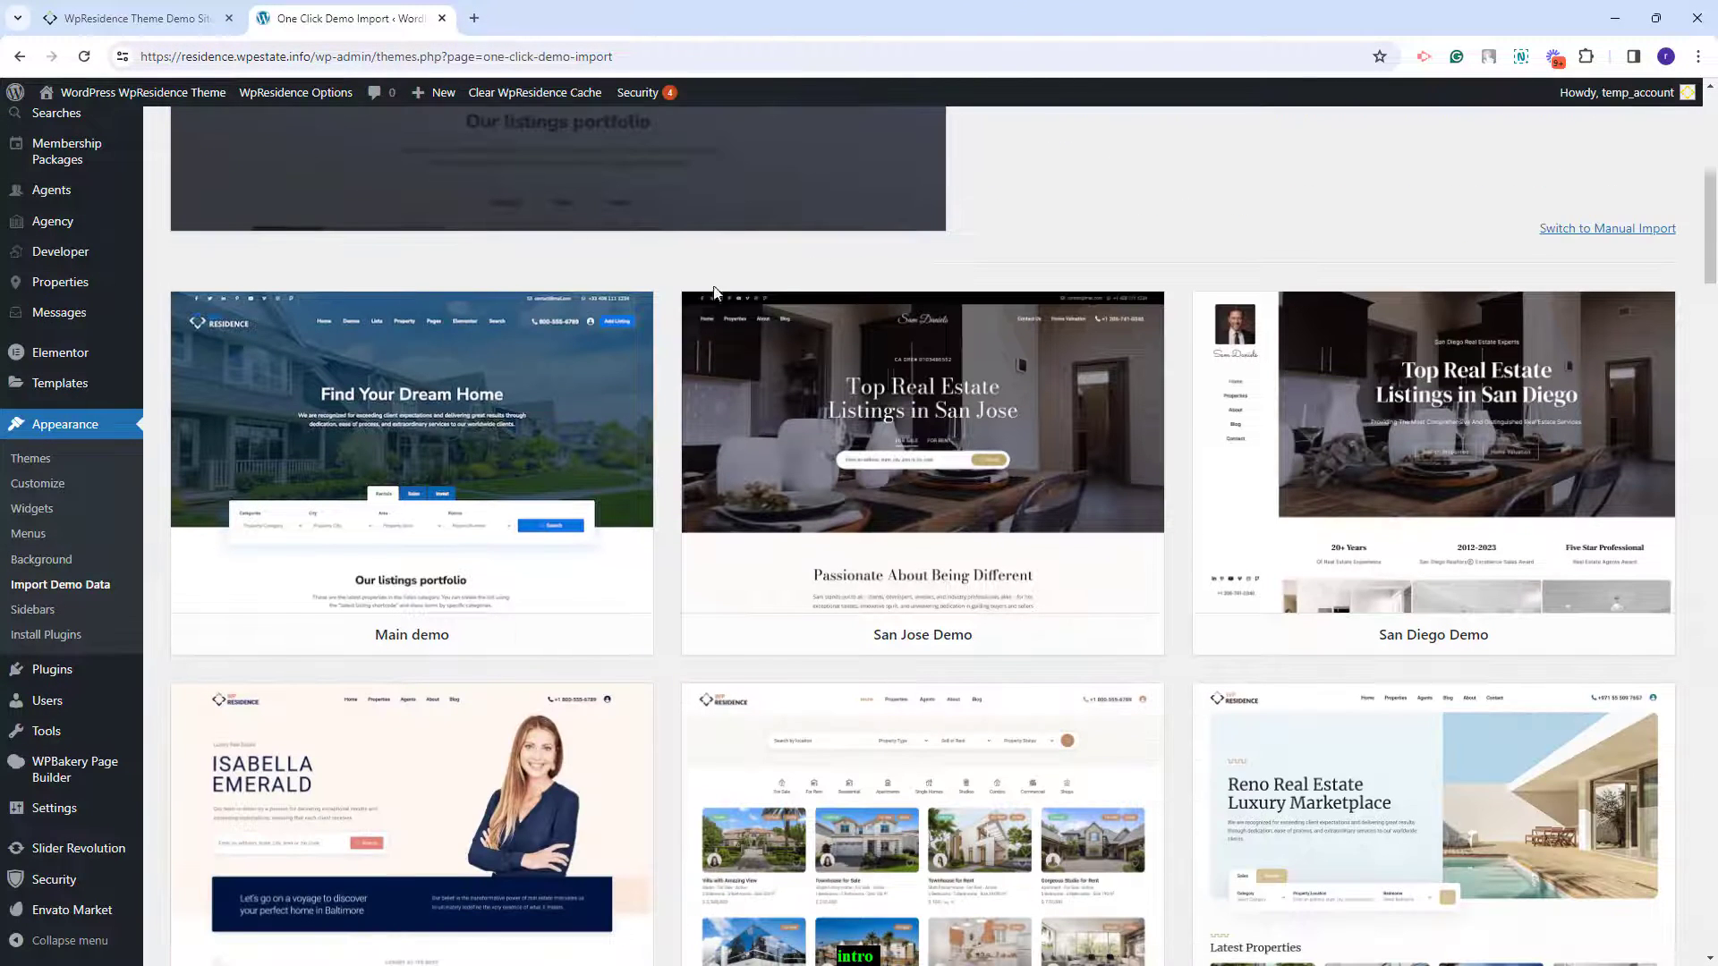
{"action": "mouse_move", "coordinate": [1055, 413]}
{"action": "mouse_move", "coordinate": [1214, 542]}
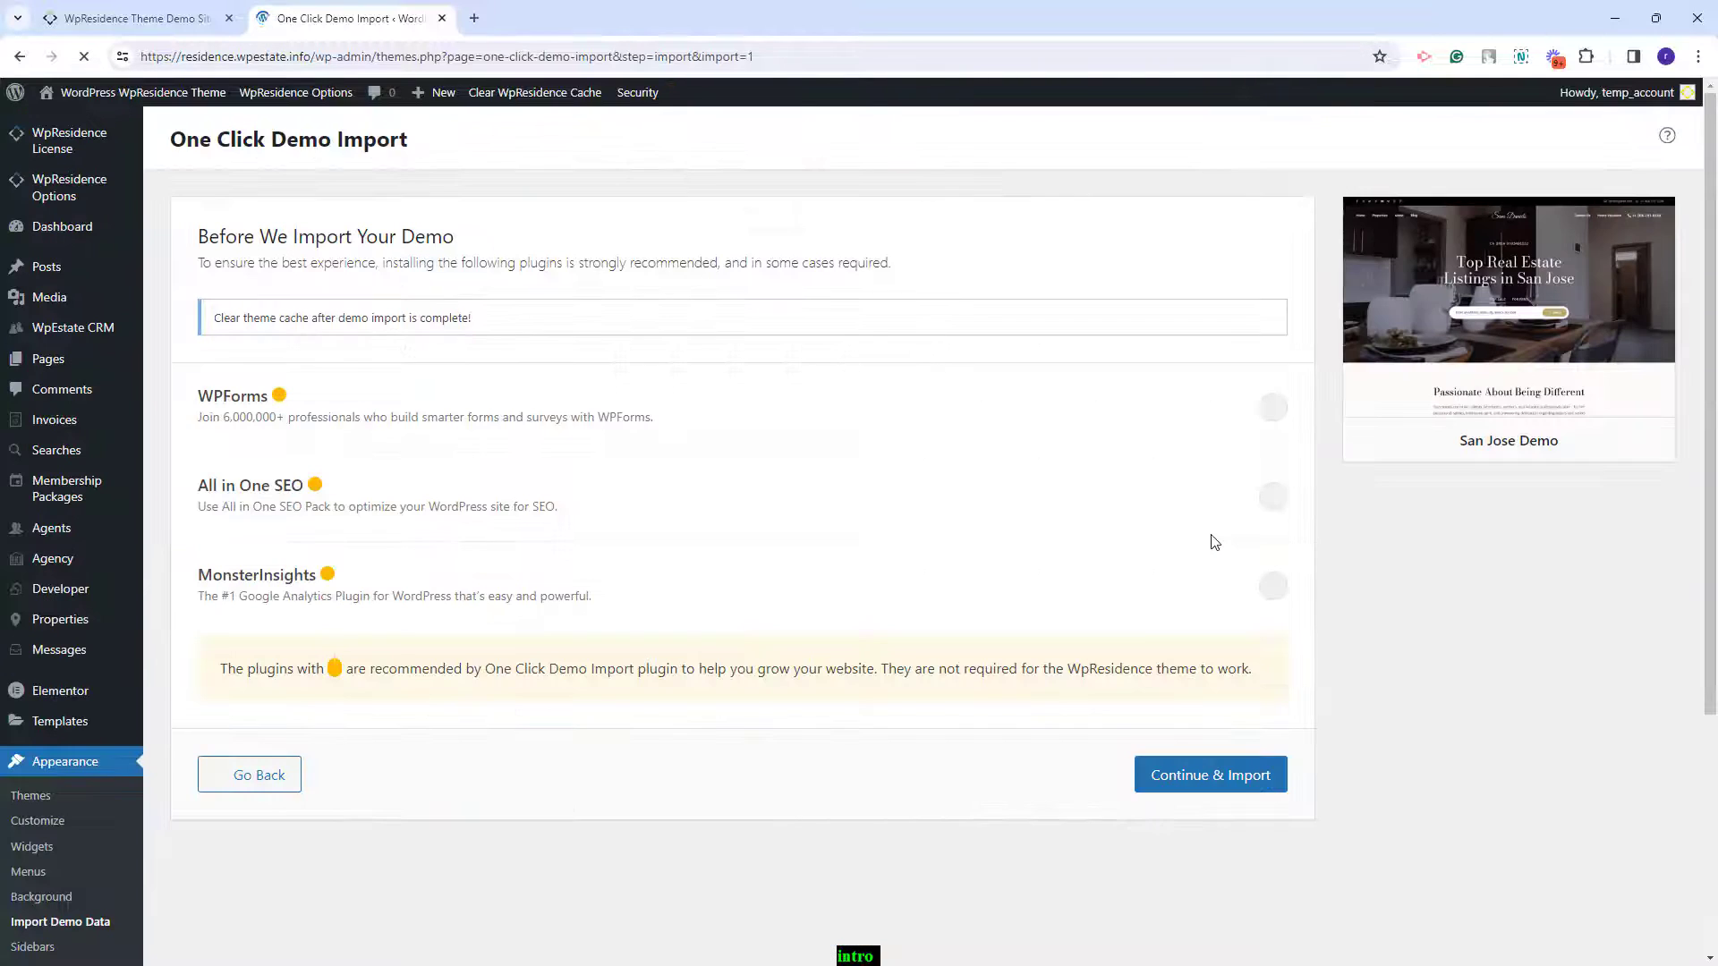
- Run the San Jose Demo import with Continue & Import until Import Complete appears
{"action": "left_click", "coordinate": [1181, 785]}
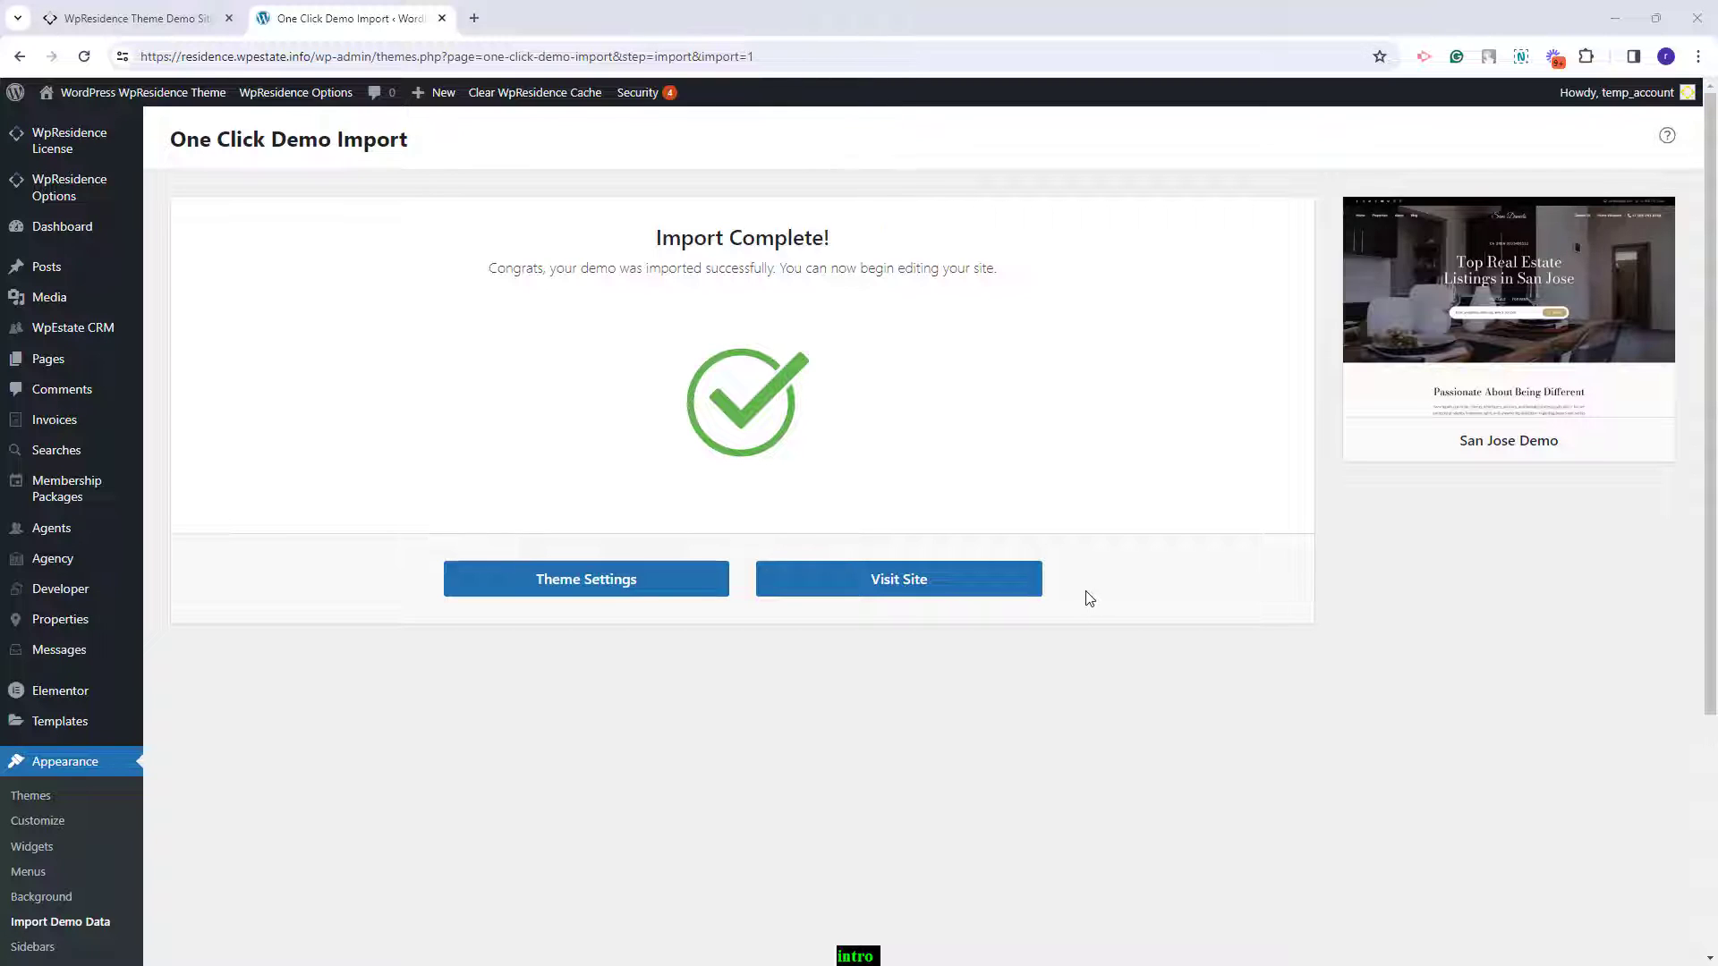
{"action": "scroll", "coordinate": [469, 769], "scroll_direction": "down", "scroll_amount": 3}
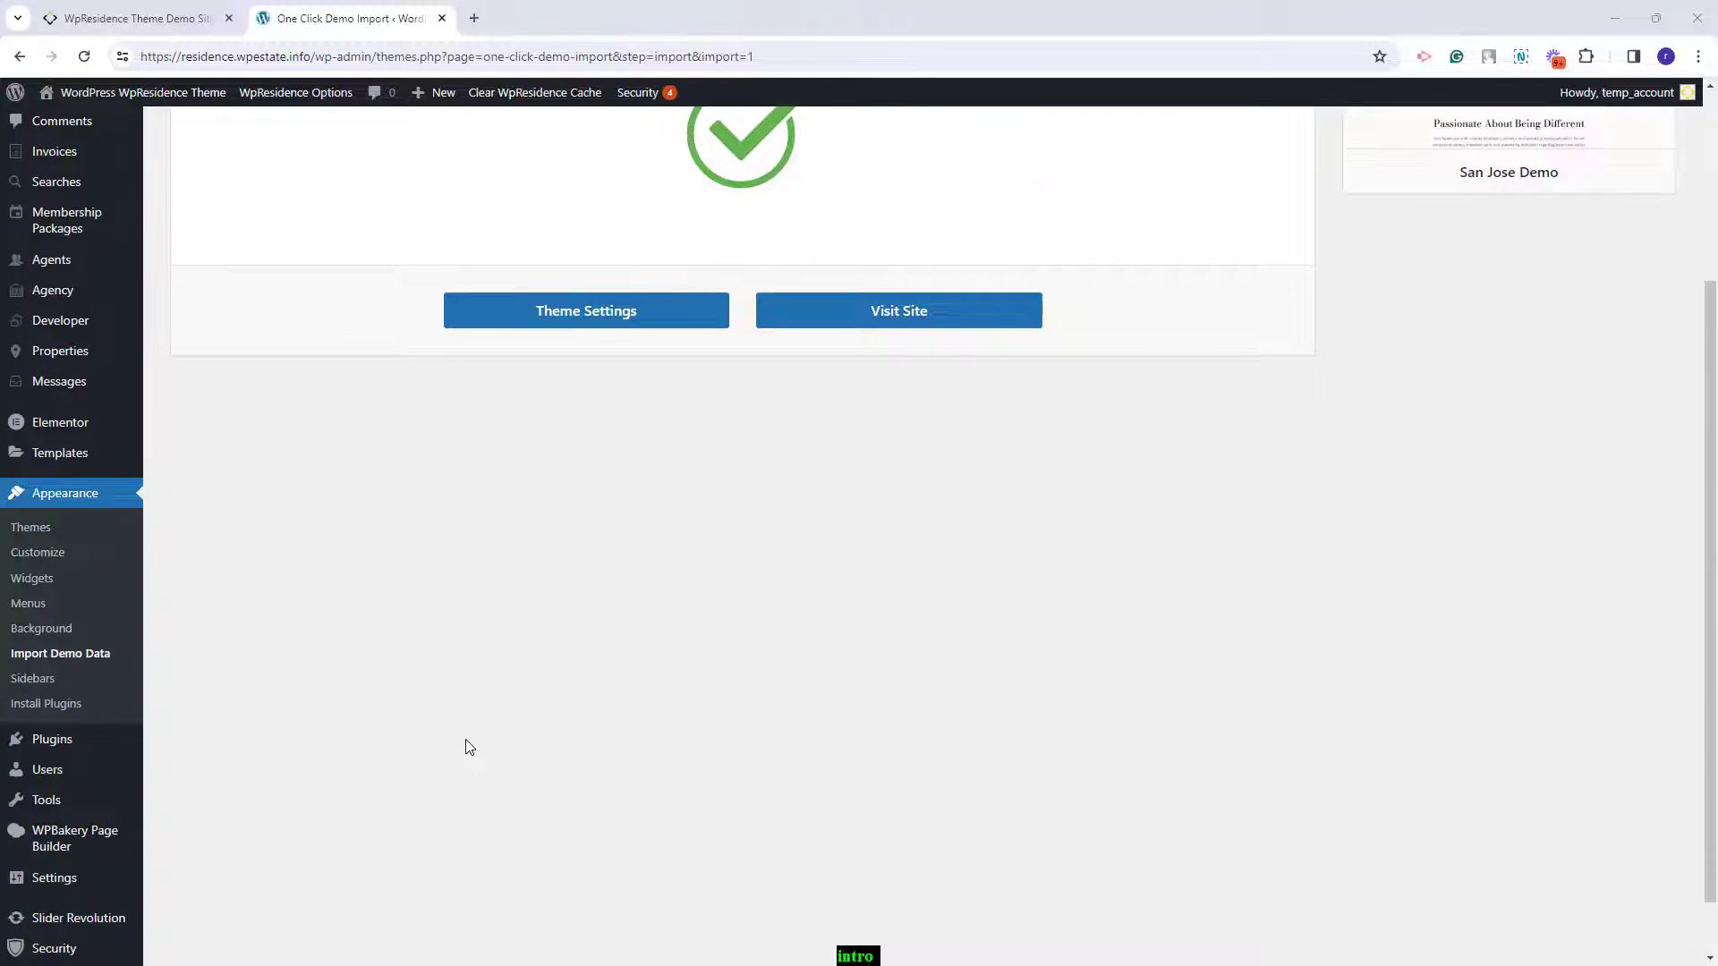
- Set the permalink structure to Post name and save the change
{"action": "left_click", "coordinate": [79, 885]}
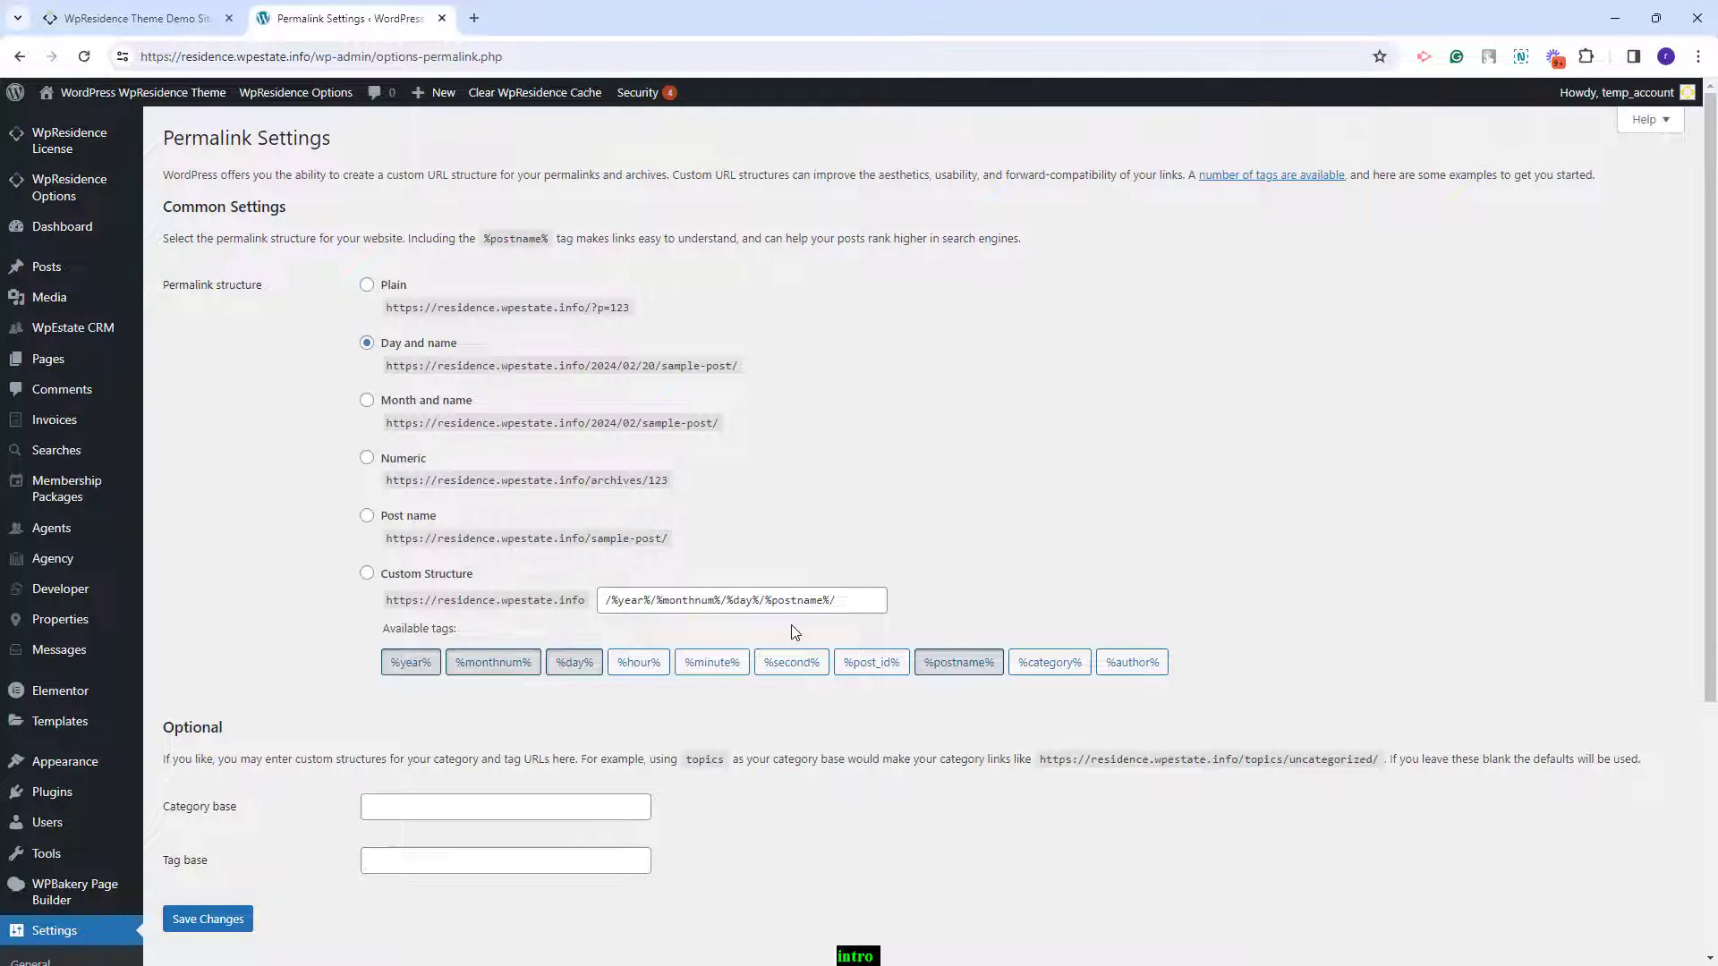
{"action": "scroll", "coordinate": [395, 406], "scroll_direction": "down", "scroll_amount": 1}
{"action": "left_click", "coordinate": [367, 427]}
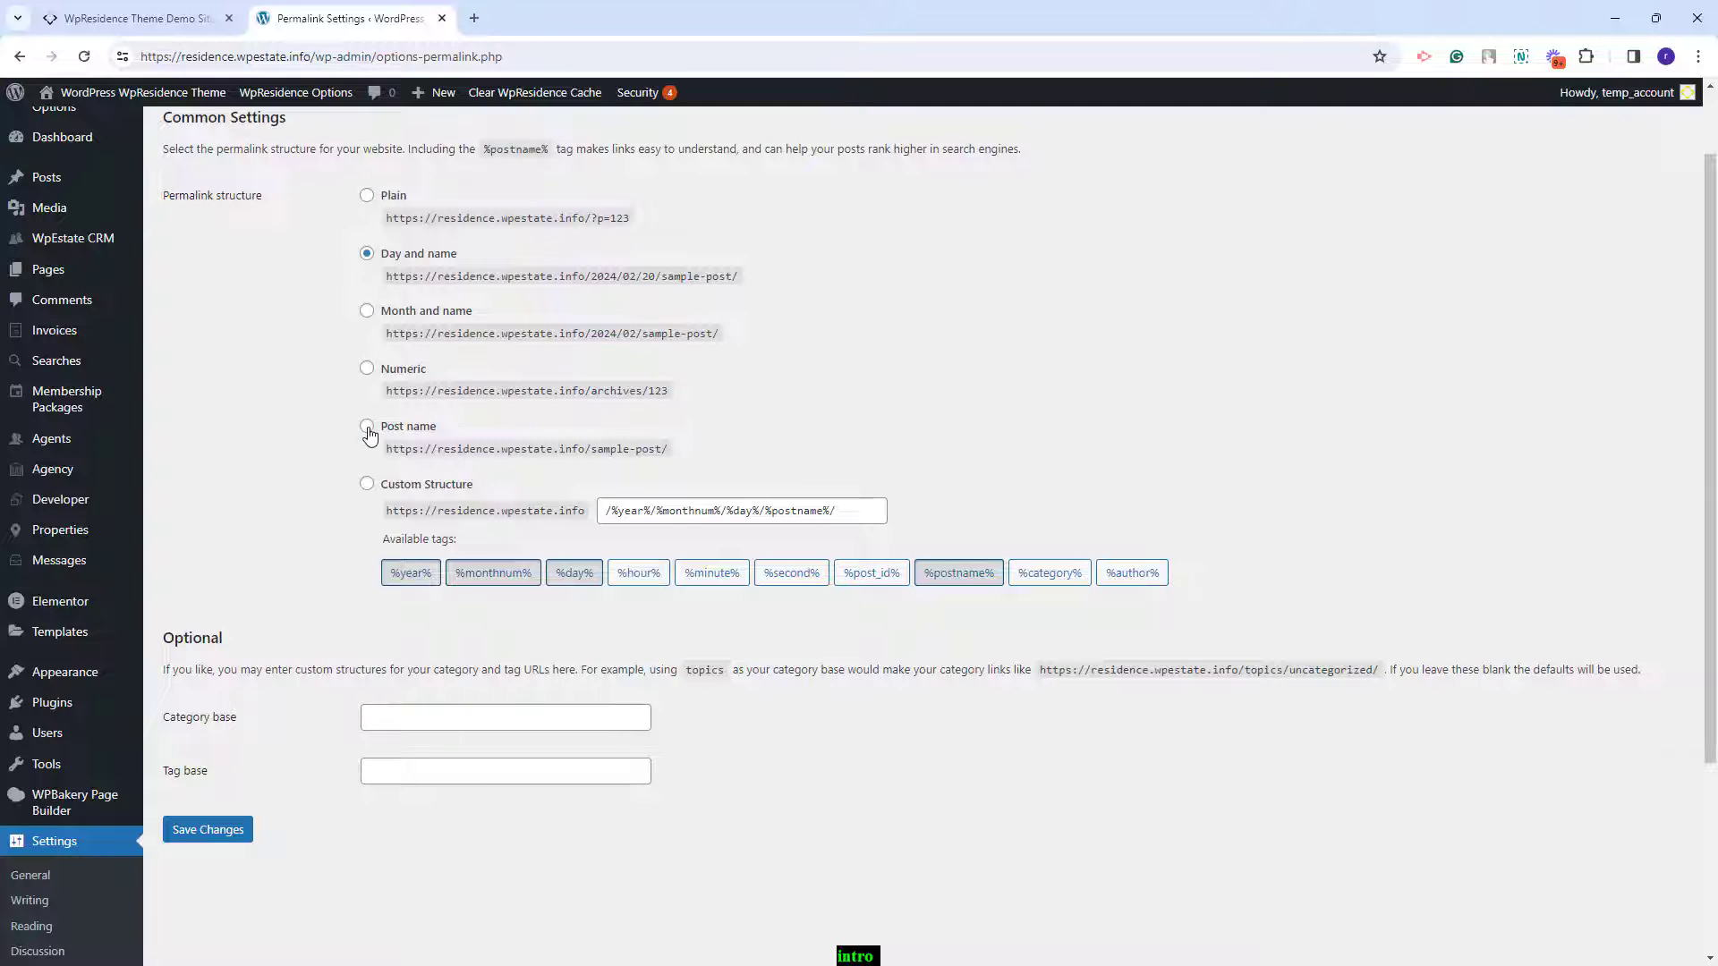
{"action": "left_click", "coordinate": [207, 829]}
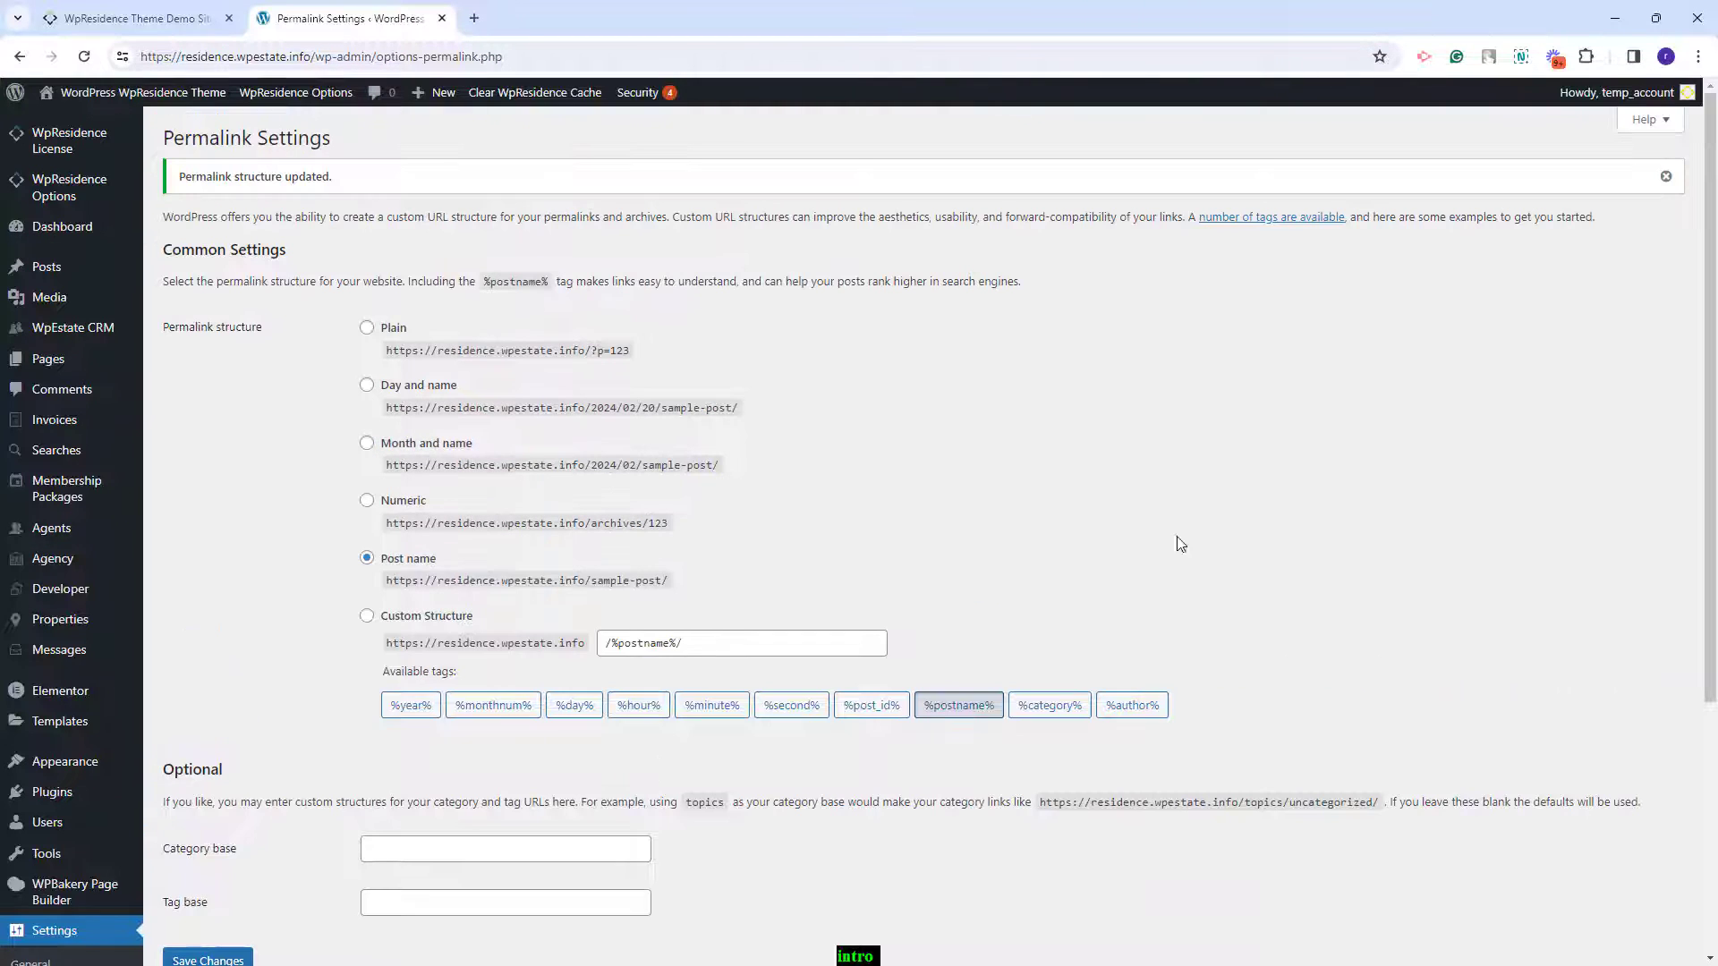
{"action": "mouse_move", "coordinate": [71, 201]}
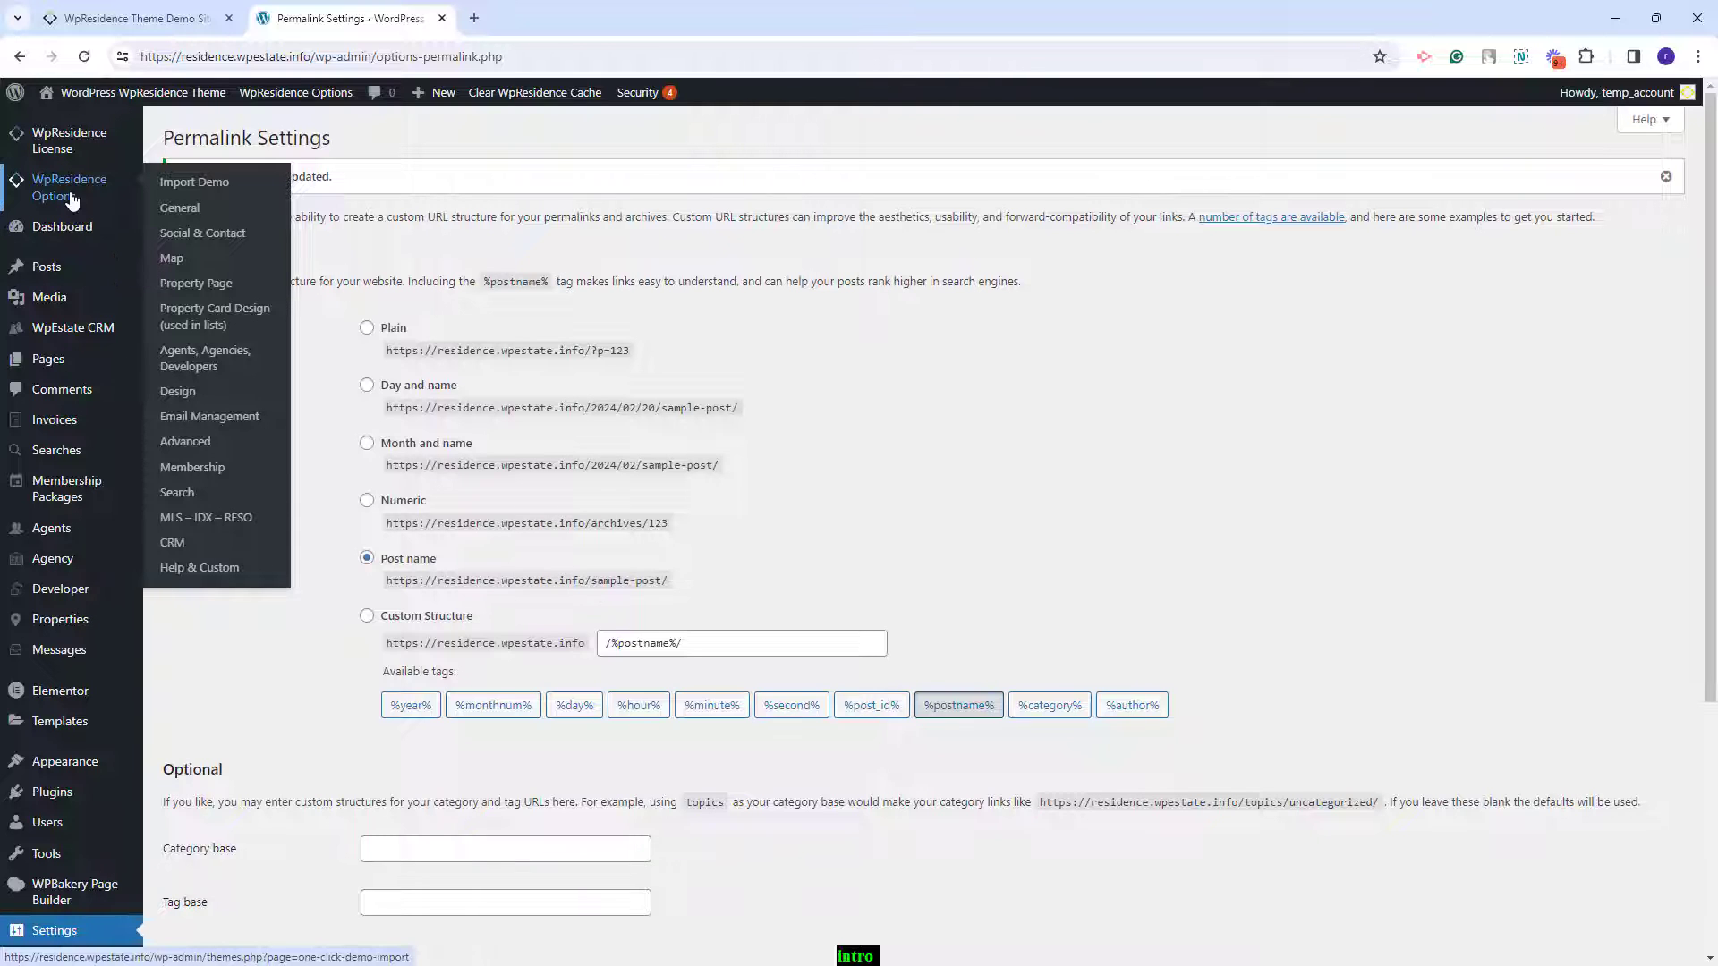
- Browse General options, Logos & Favicon and Custom Fields, then open Social & Contact's Contact Page Details
{"action": "left_click", "coordinate": [163, 209]}
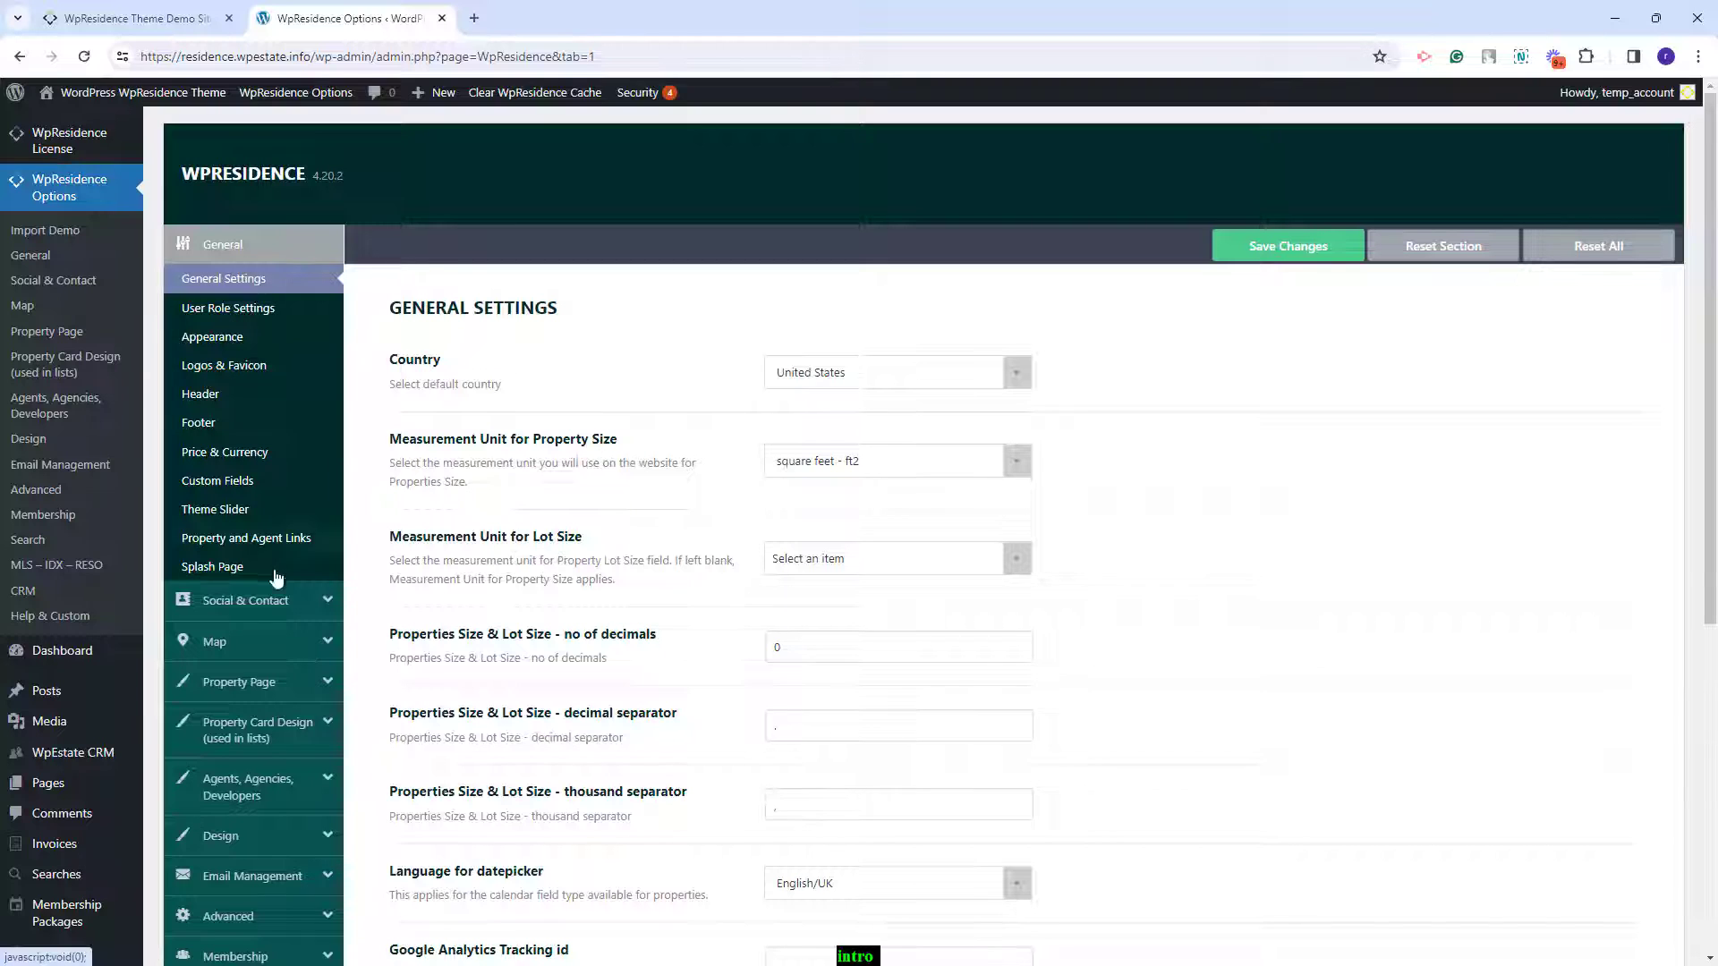
{"action": "scroll", "coordinate": [277, 684], "scroll_direction": "down", "scroll_amount": 4}
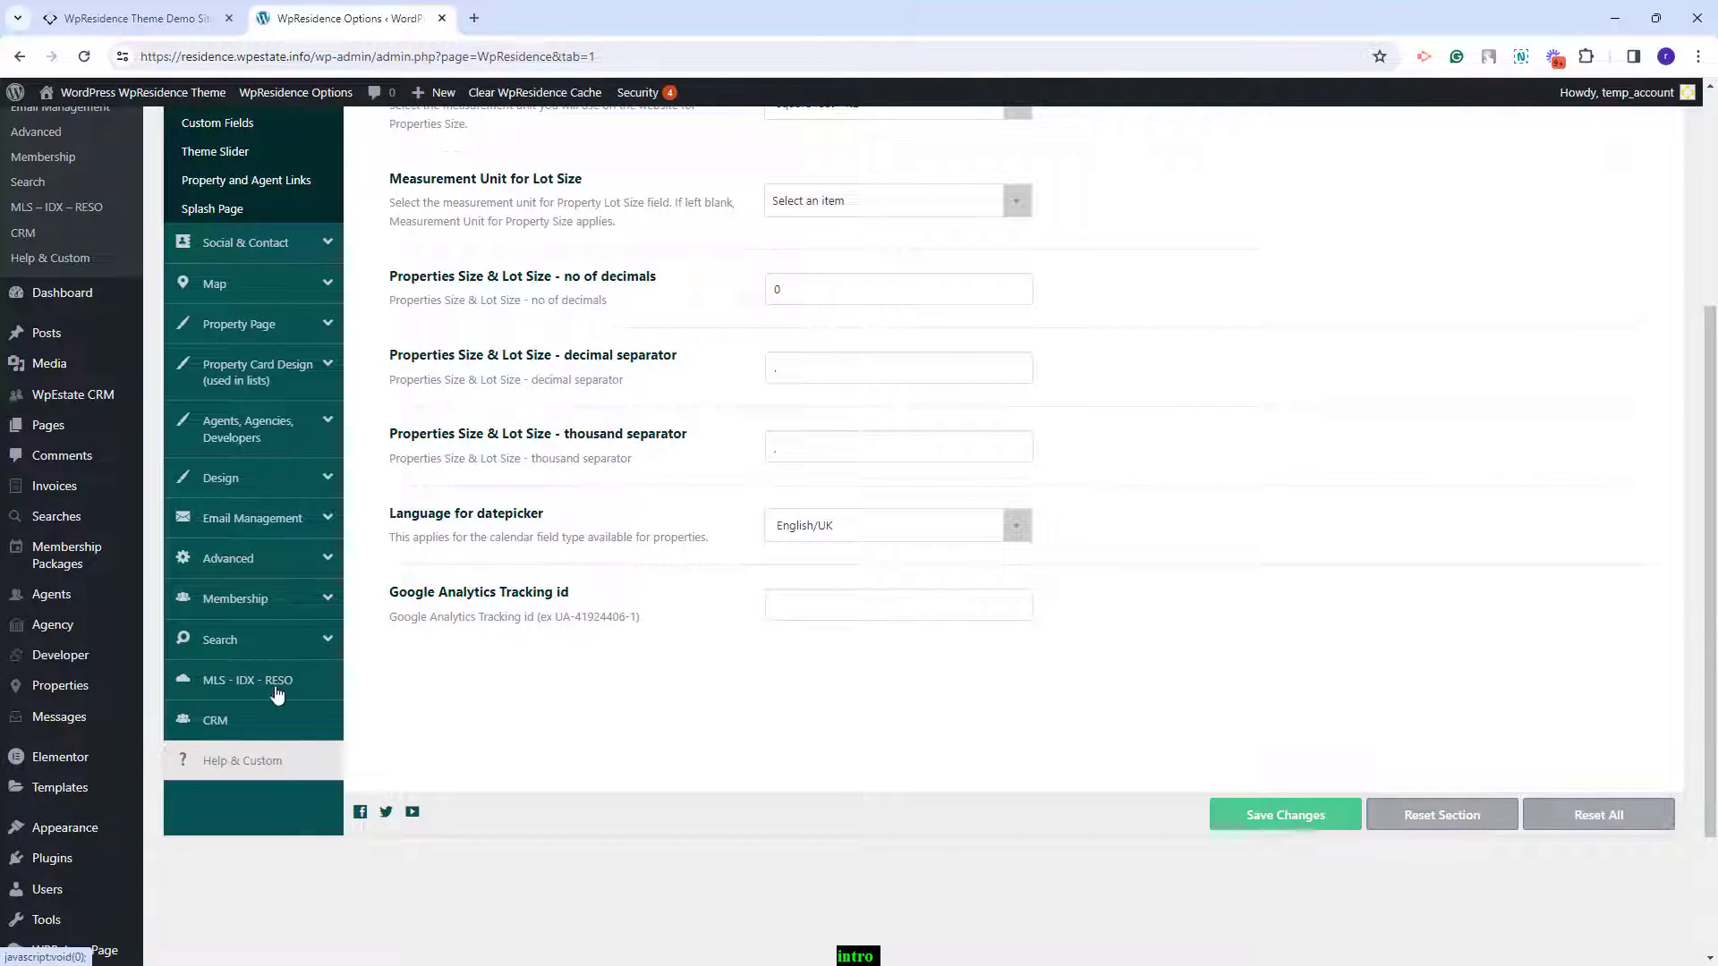
{"action": "scroll", "coordinate": [262, 490], "scroll_direction": "up", "scroll_amount": 4}
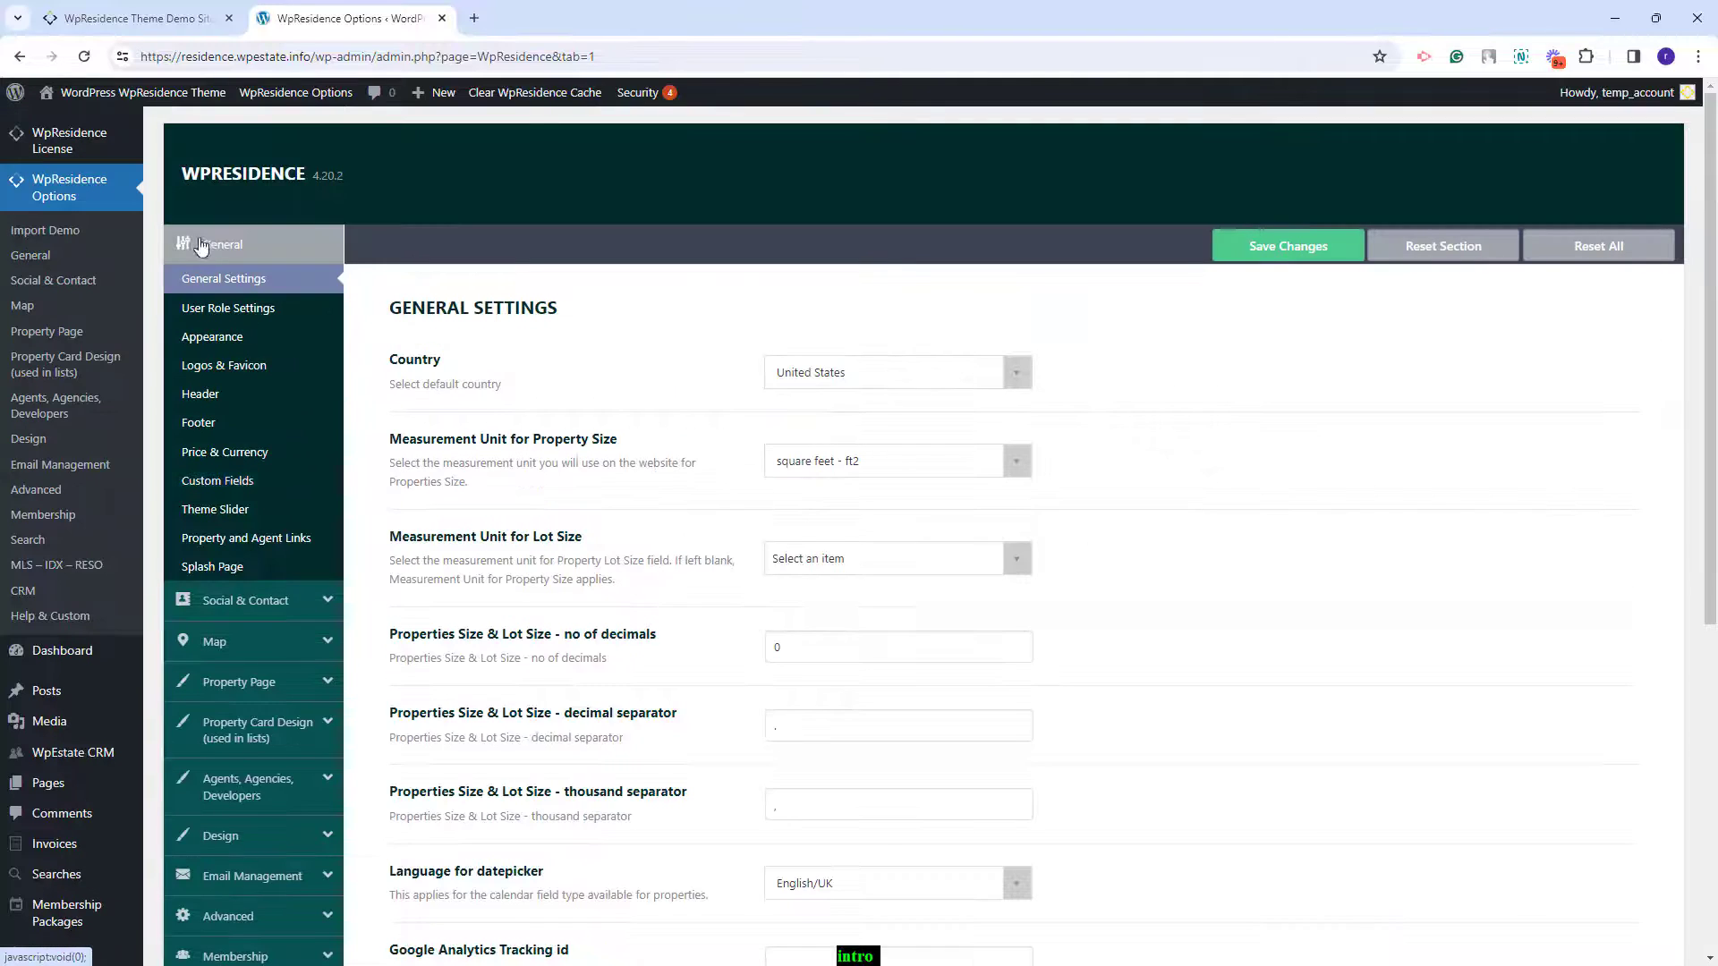
{"action": "left_click", "coordinate": [220, 367]}
{"action": "scroll", "coordinate": [808, 442], "scroll_direction": "down", "scroll_amount": 3}
{"action": "scroll", "coordinate": [1149, 492], "scroll_direction": "up", "scroll_amount": 2}
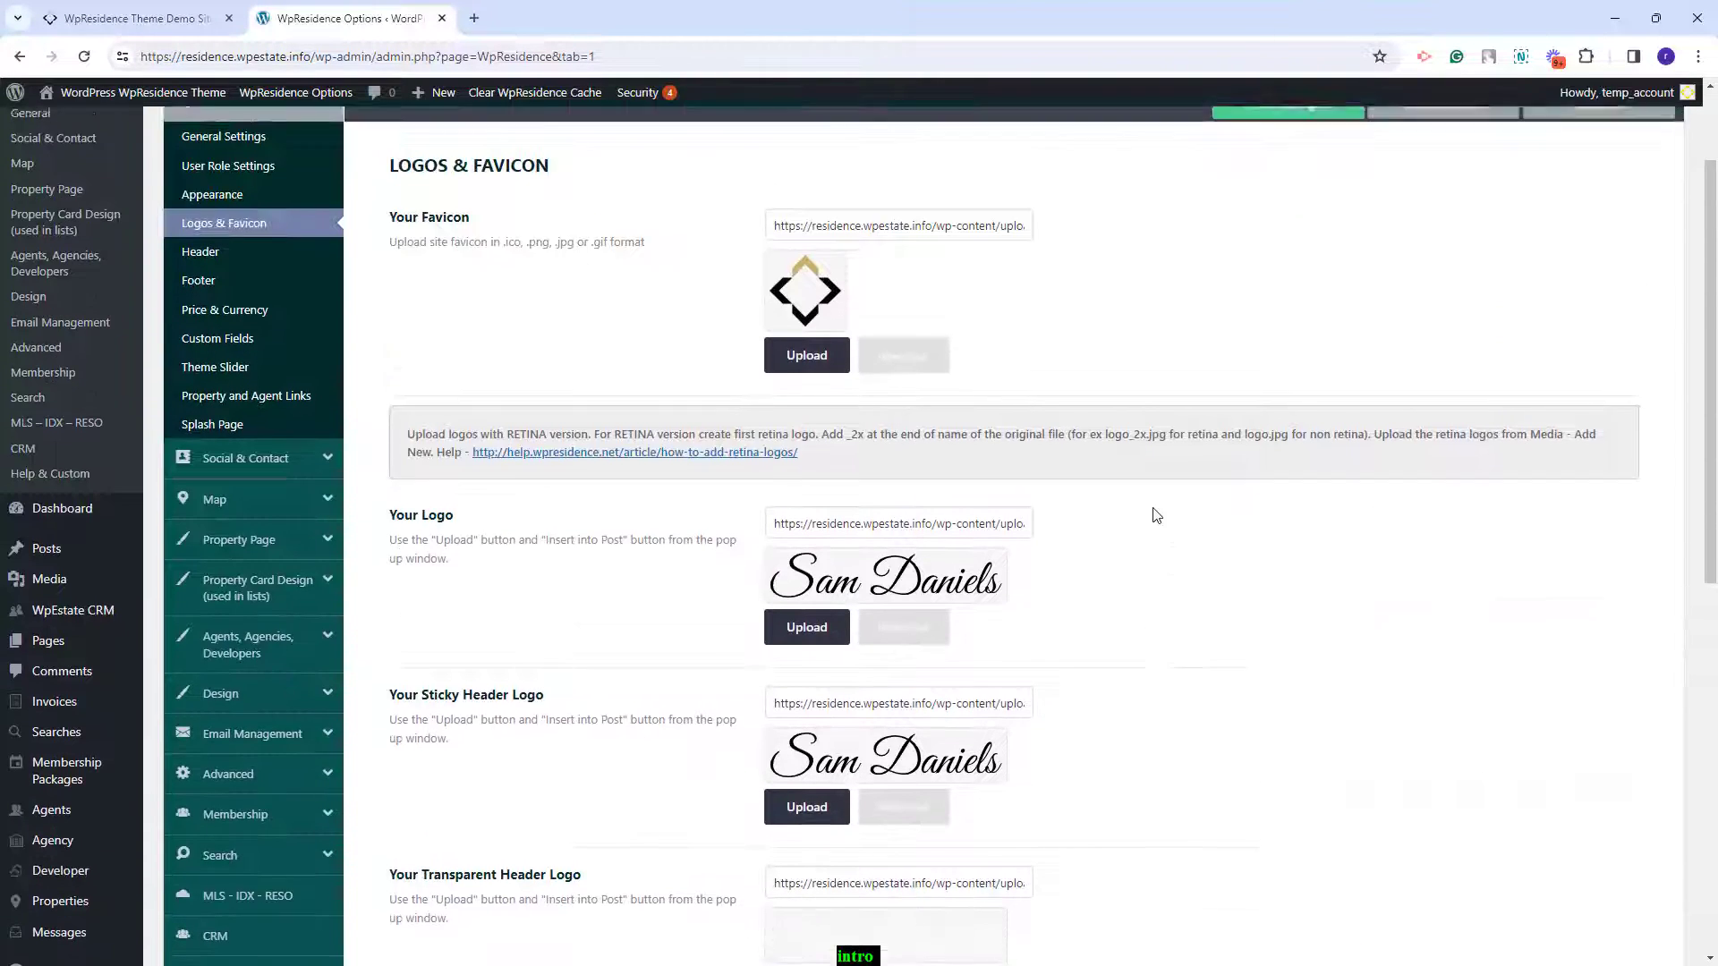
{"action": "left_click", "coordinate": [250, 391]}
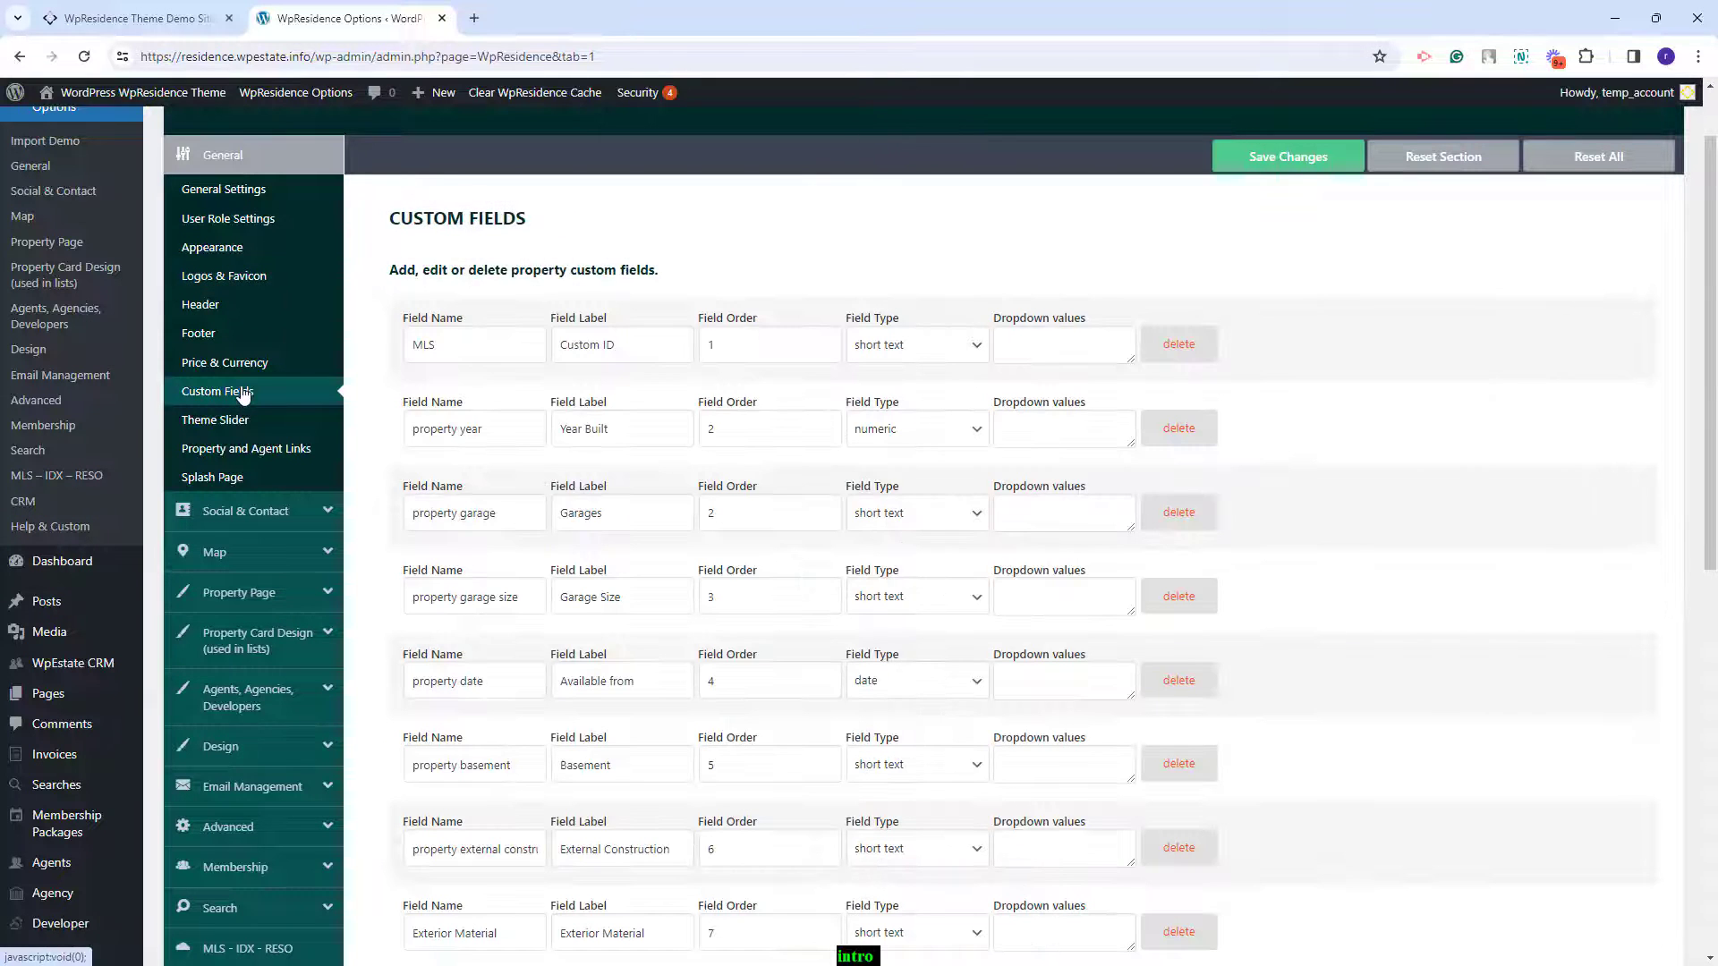
{"action": "left_click", "coordinate": [224, 519]}
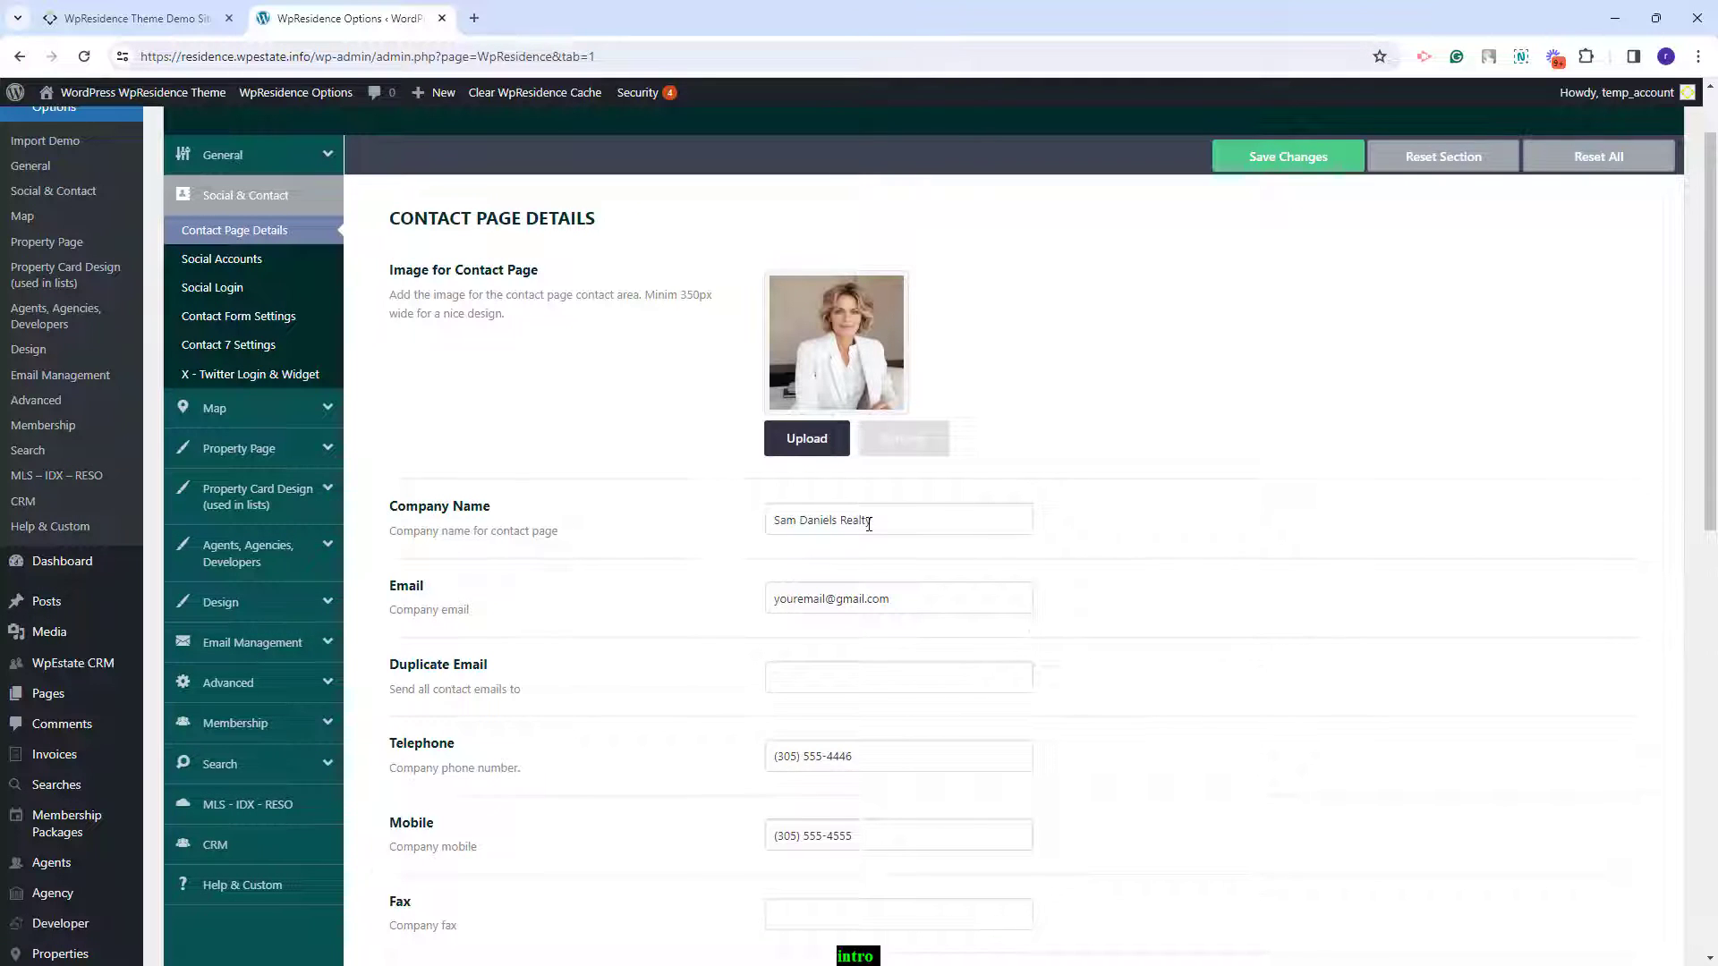
- View the Social Login and Social Accounts options, then reach Map Settings using open street
{"action": "scroll", "coordinate": [428, 576], "scroll_direction": "down", "scroll_amount": 3}
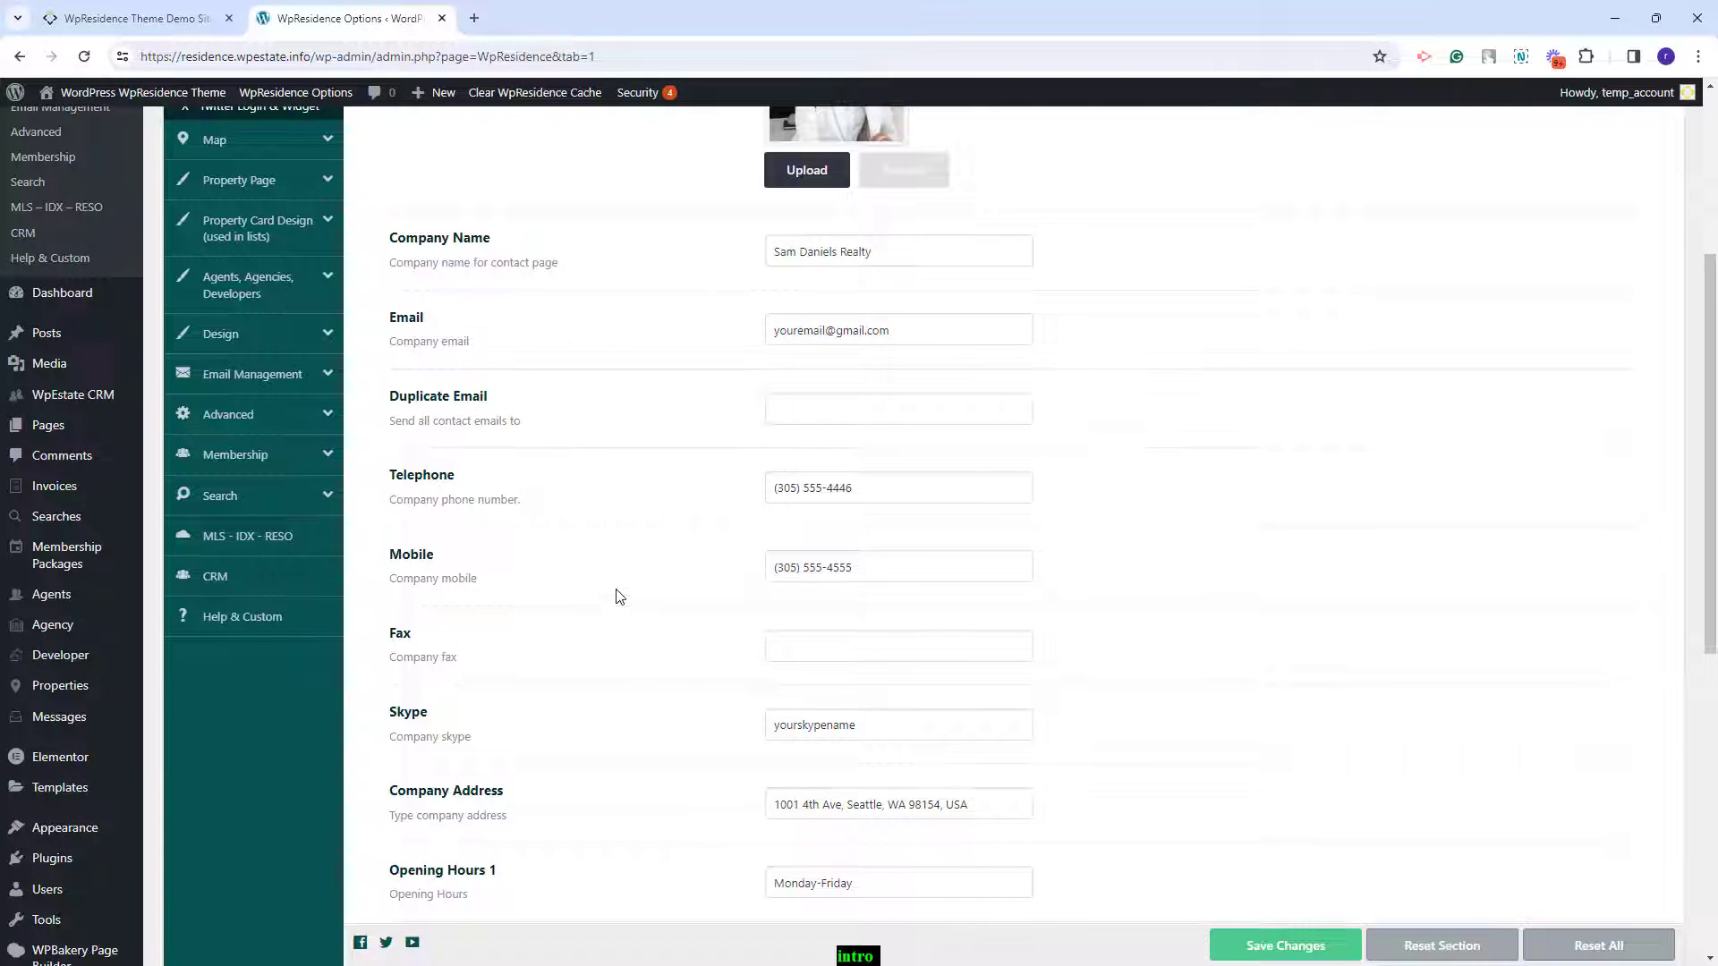
{"action": "scroll", "coordinate": [615, 598], "scroll_direction": "down", "scroll_amount": 3}
{"action": "scroll", "coordinate": [613, 595], "scroll_direction": "up", "scroll_amount": 6}
{"action": "scroll", "coordinate": [617, 601], "scroll_direction": "up", "scroll_amount": 2}
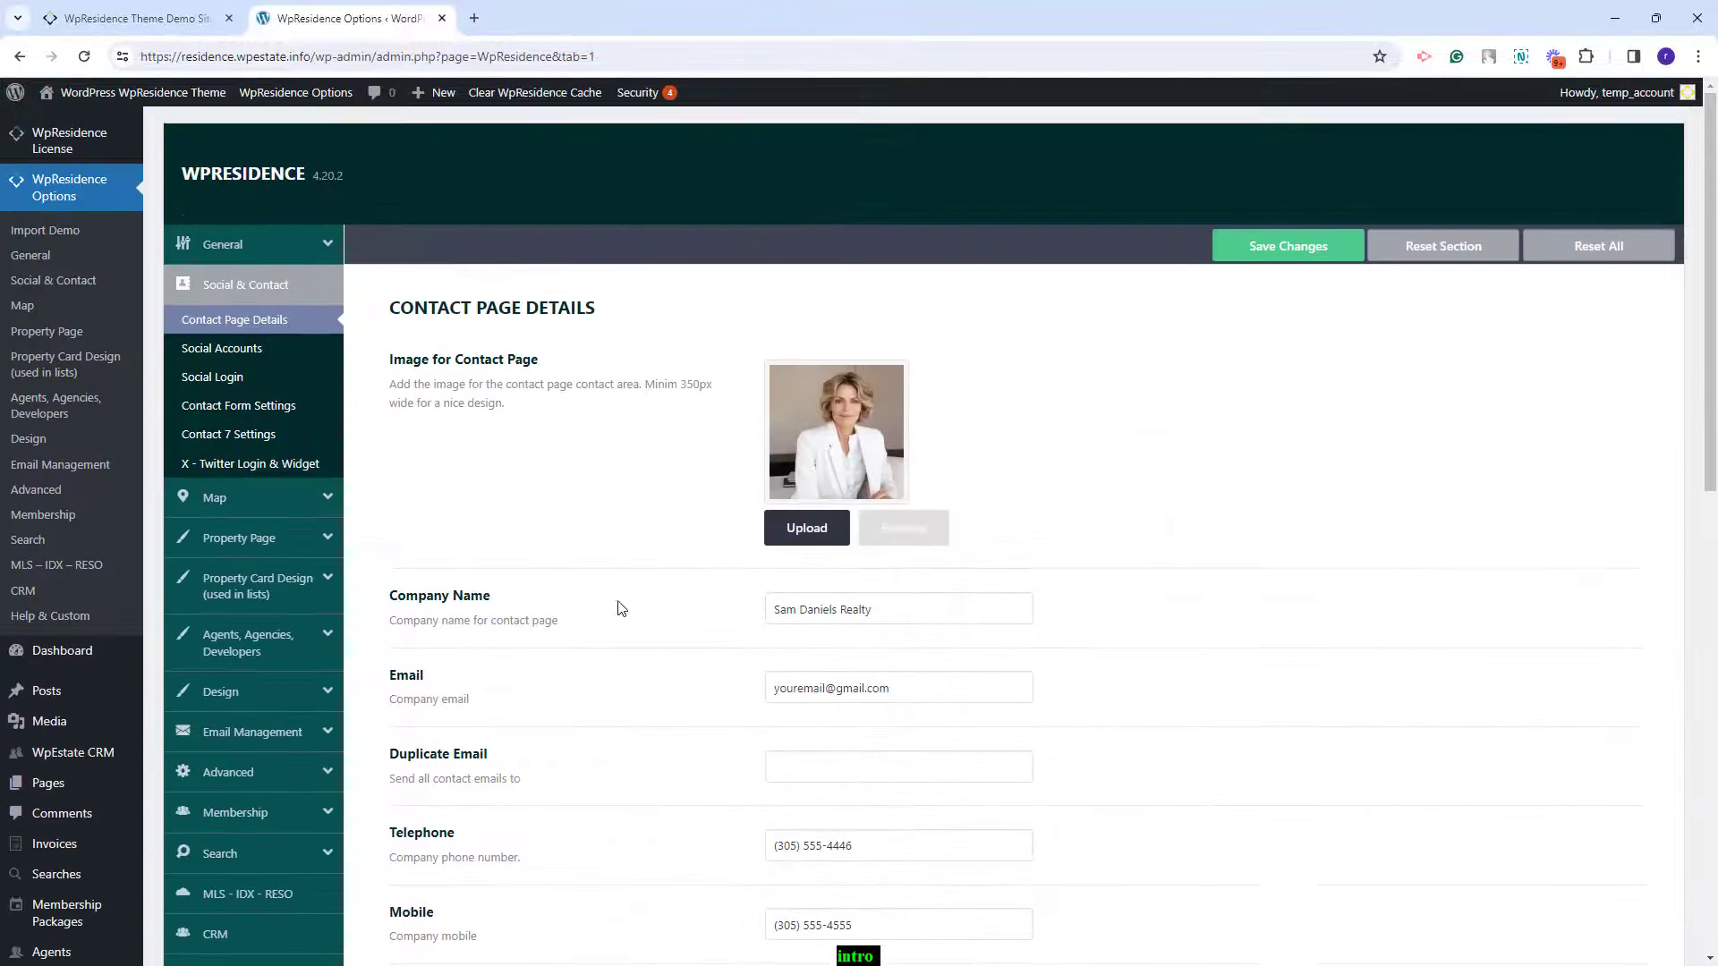
{"action": "left_click", "coordinate": [228, 380]}
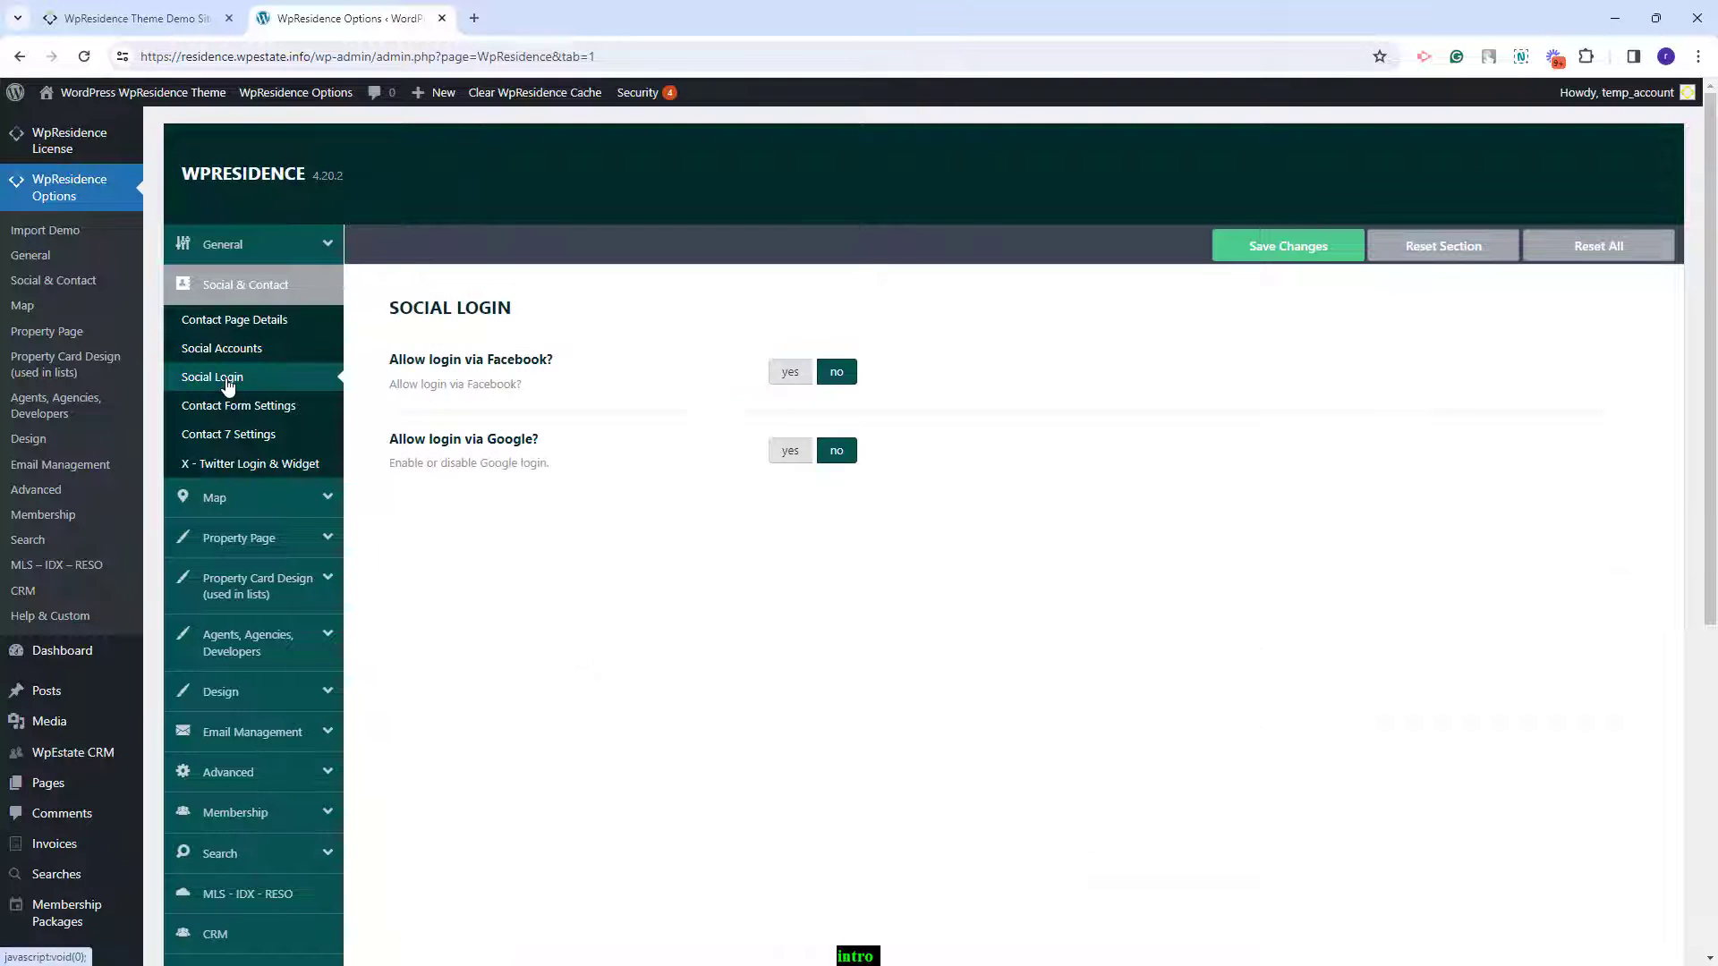
{"action": "left_click", "coordinate": [220, 354]}
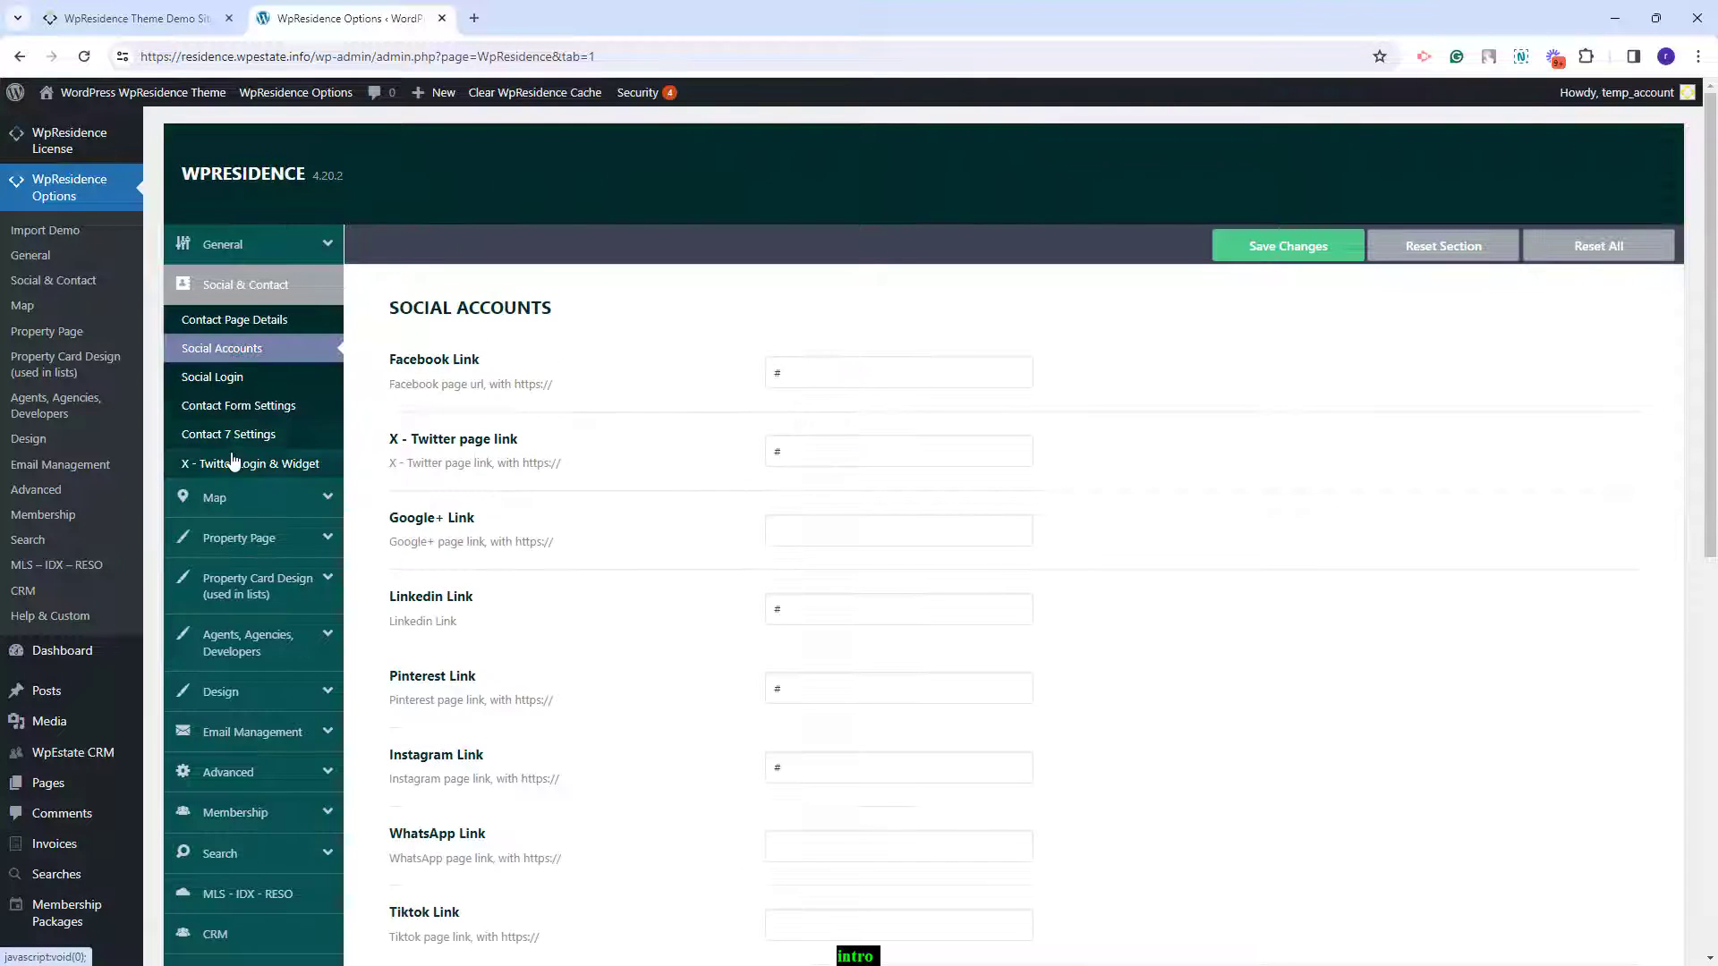
{"action": "left_click", "coordinate": [217, 494]}
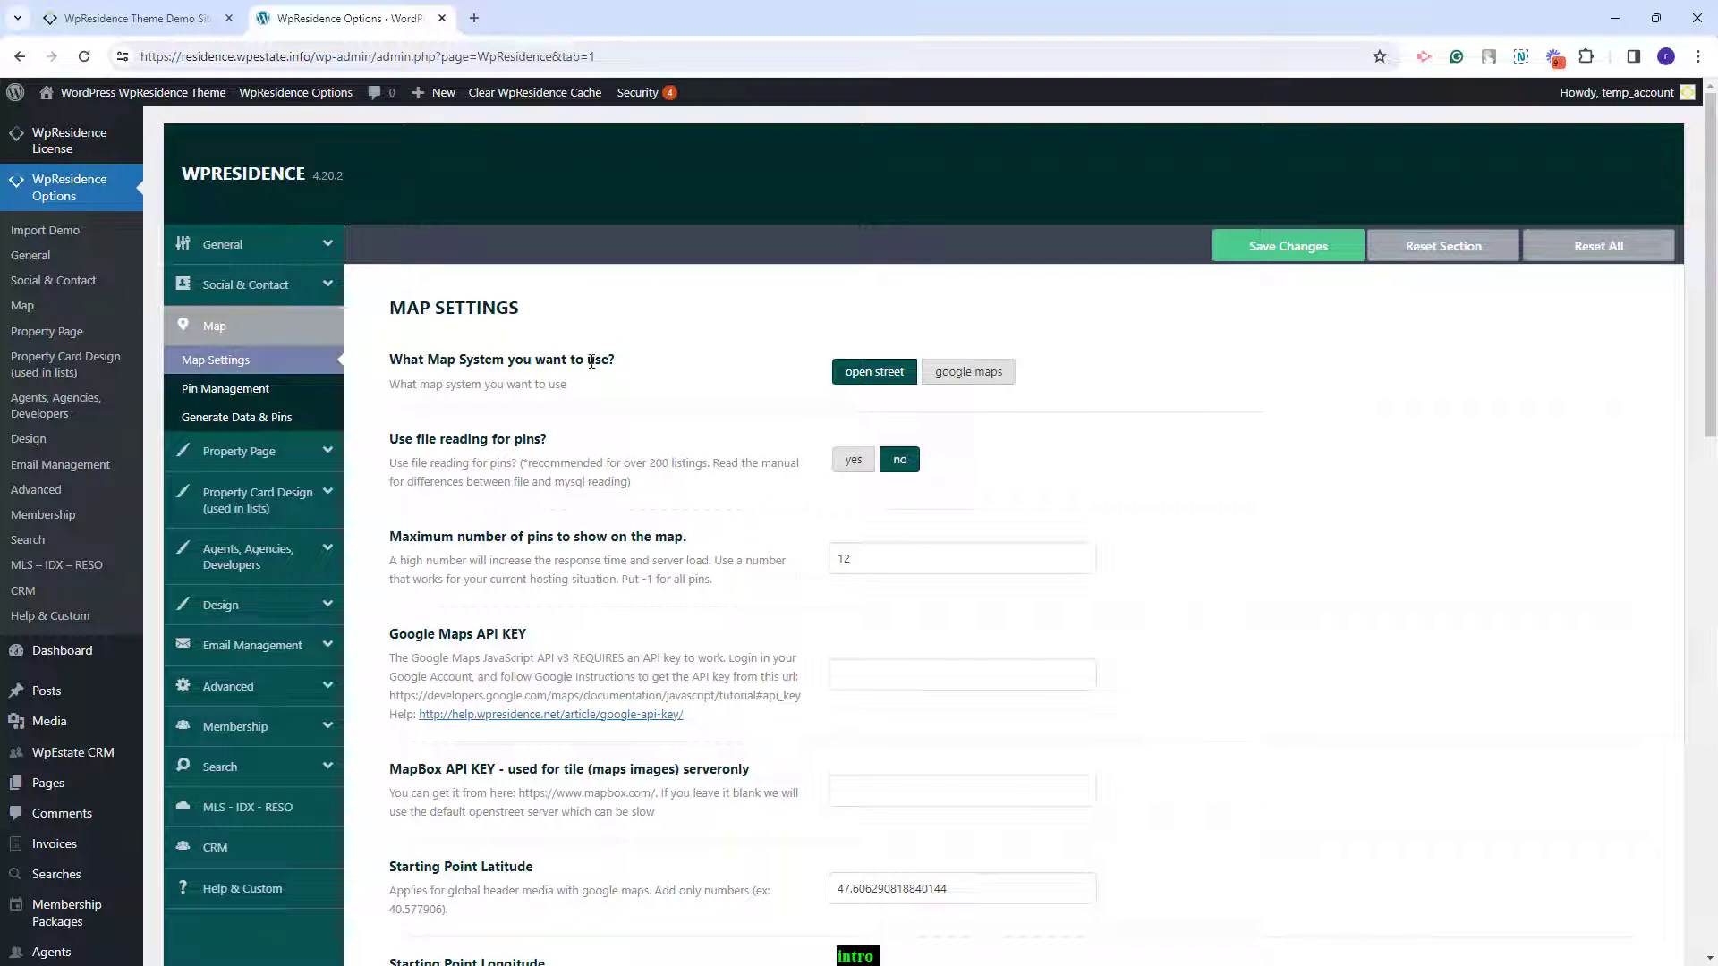
- Switch the map system to google maps and view the Property Page and Property Card Design settings
{"action": "left_click", "coordinate": [973, 375]}
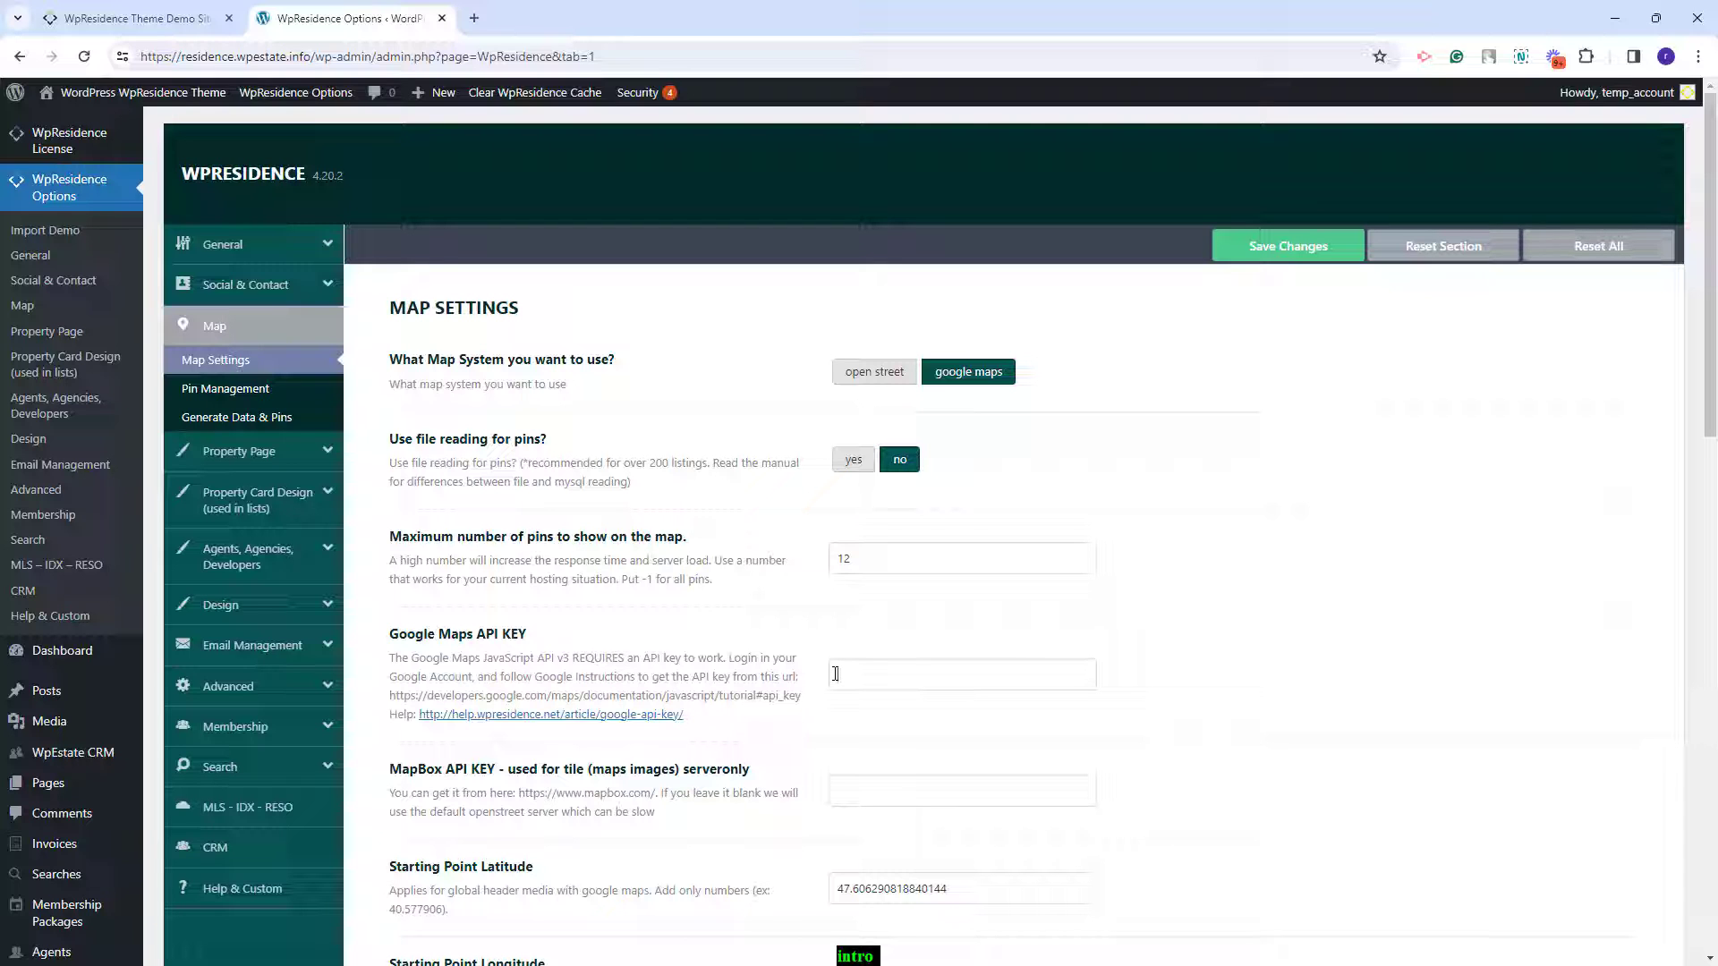
{"action": "left_click", "coordinate": [240, 451]}
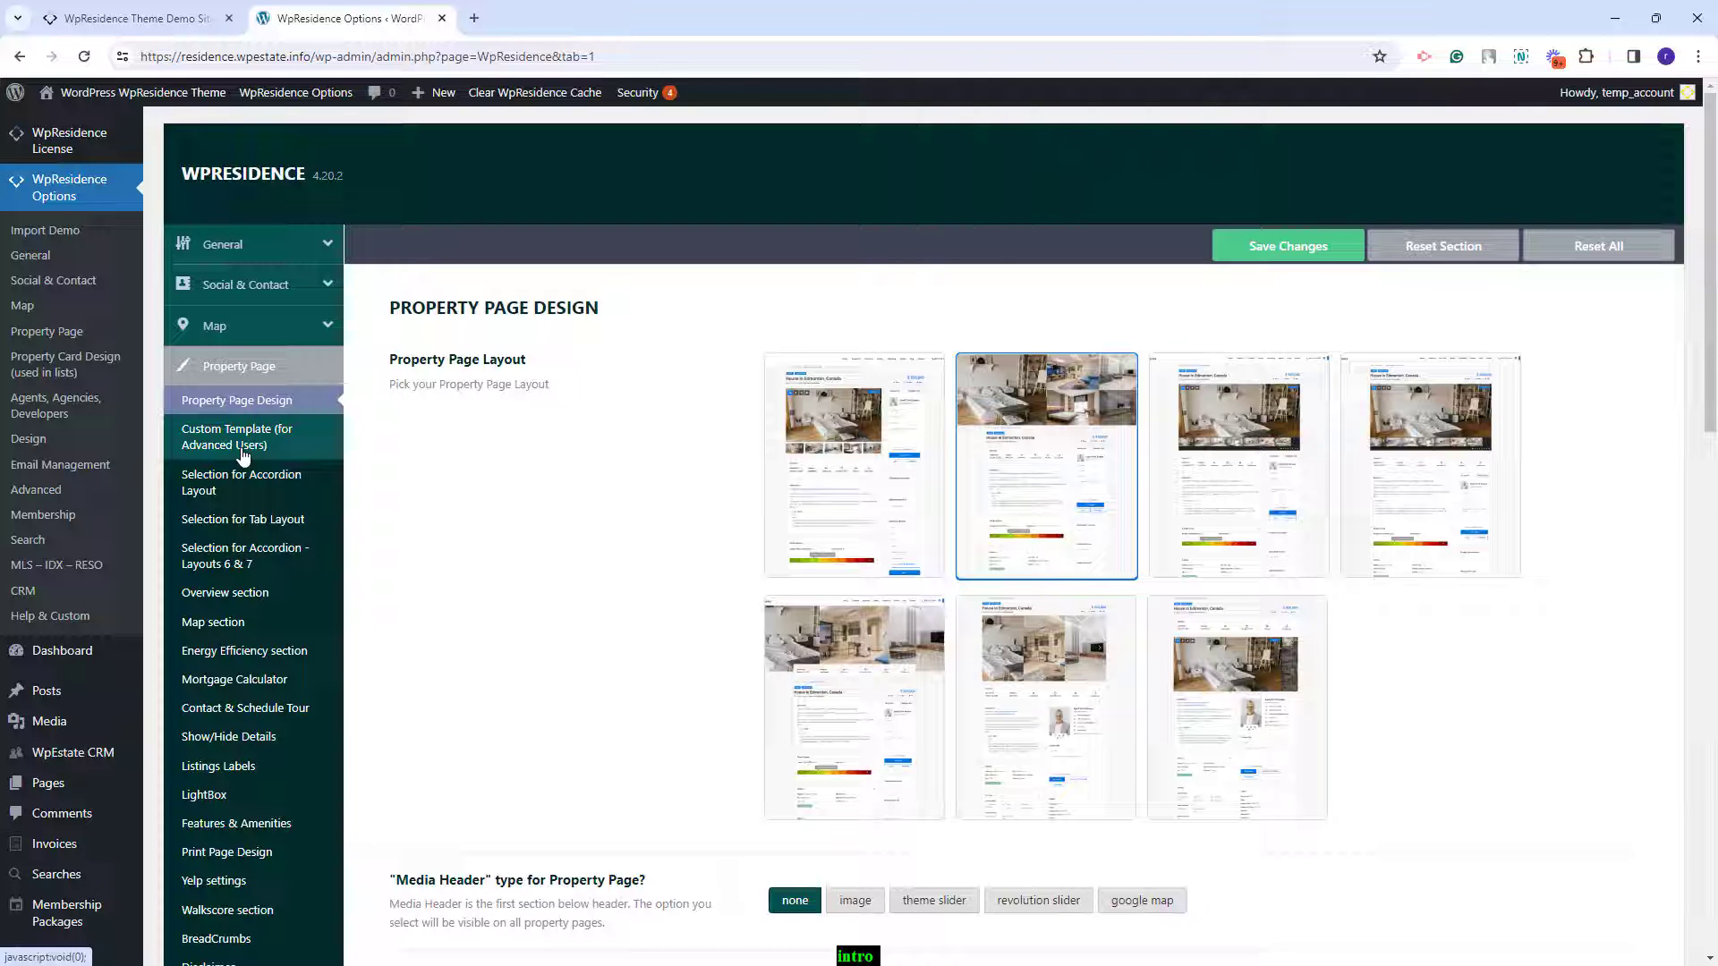
{"action": "scroll", "coordinate": [237, 492], "scroll_direction": "down", "scroll_amount": 6}
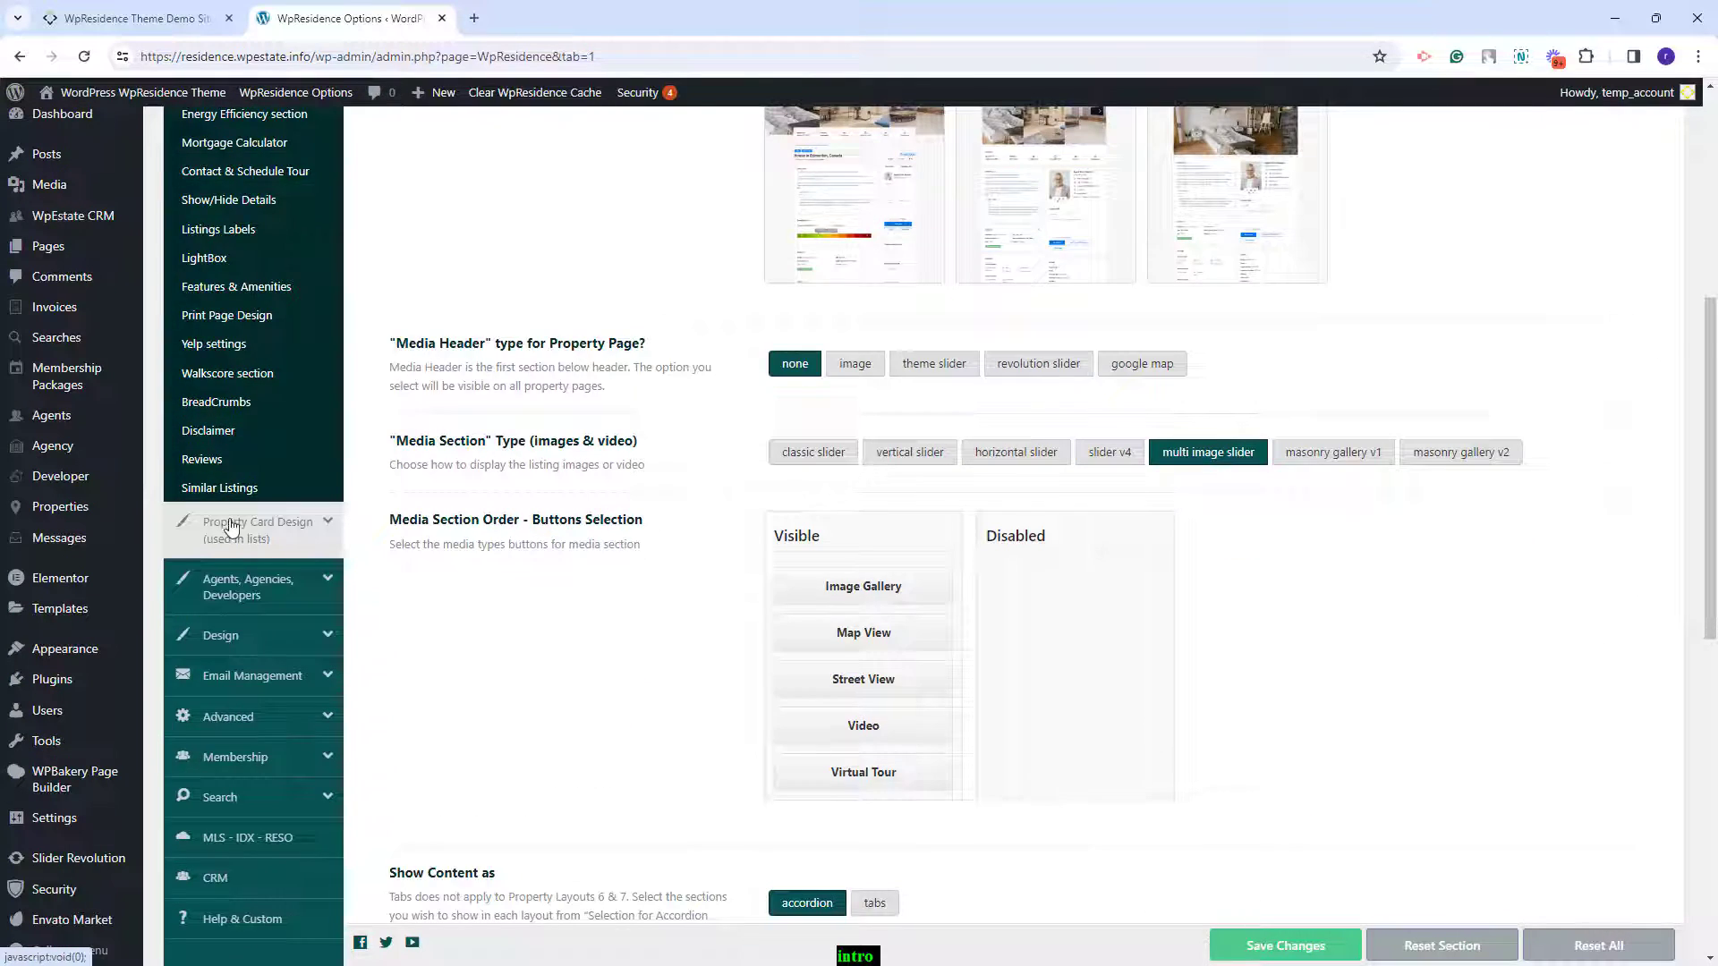
{"action": "left_click", "coordinate": [231, 526]}
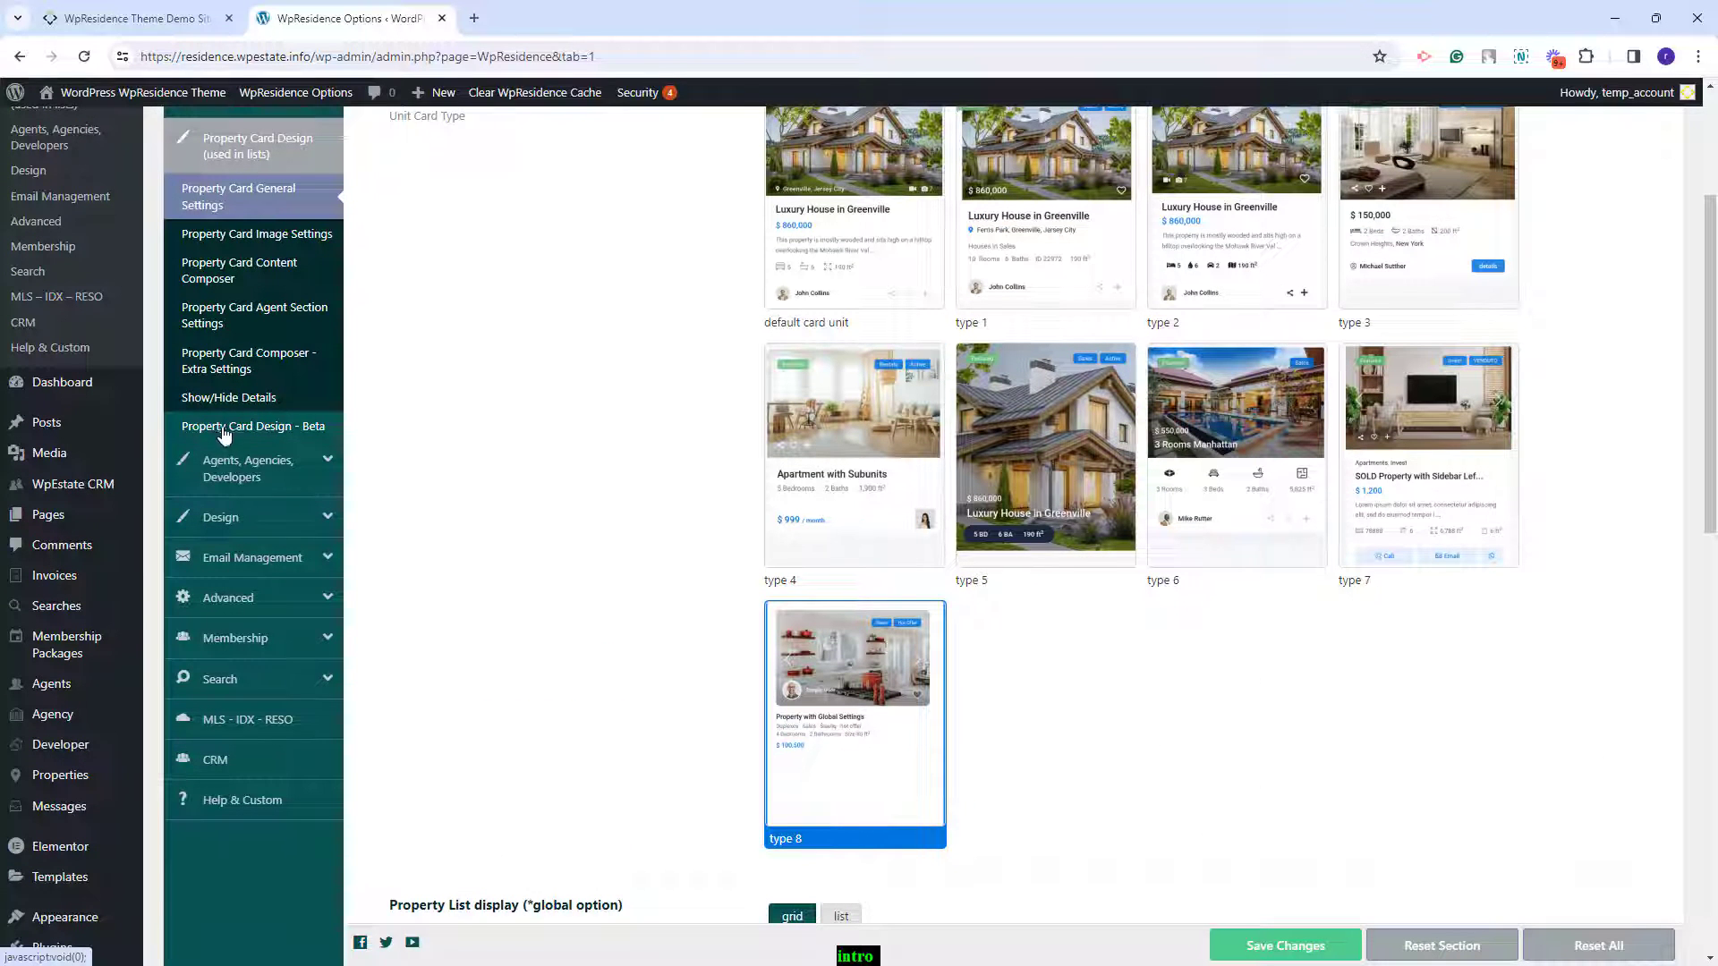
- Review the Agents and Design options, then bring up Email Management's Emails Settings
{"action": "left_click", "coordinate": [240, 466]}
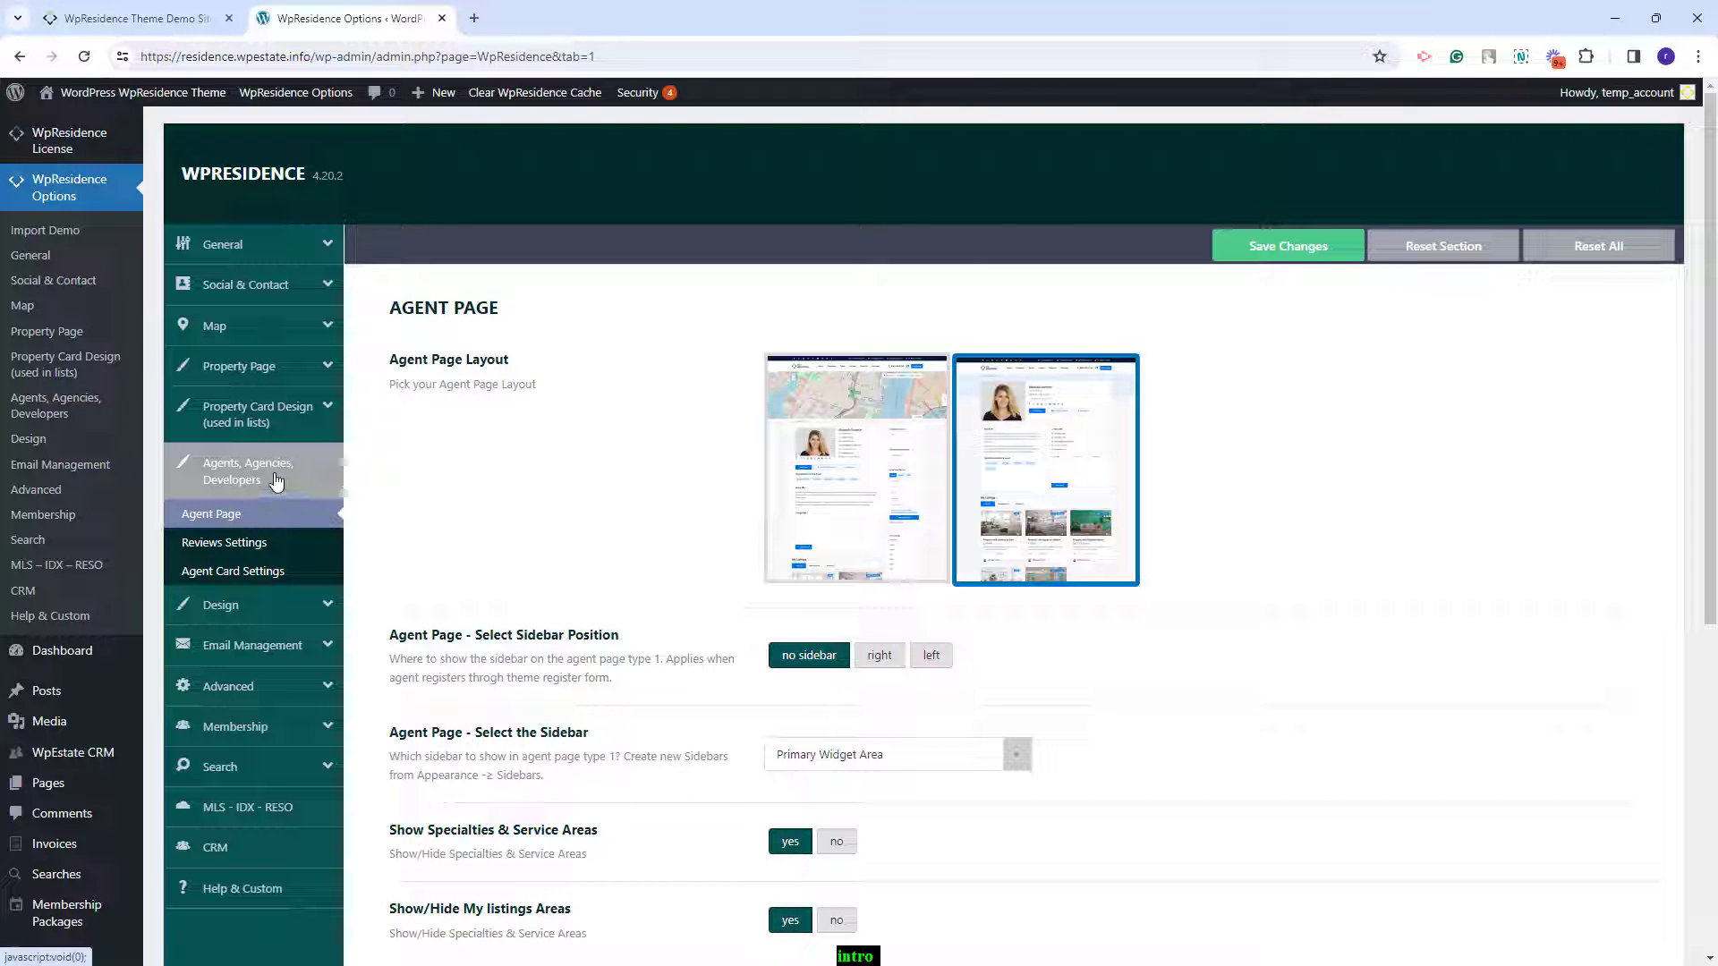
{"action": "scroll", "coordinate": [352, 479], "scroll_direction": "down", "scroll_amount": 1}
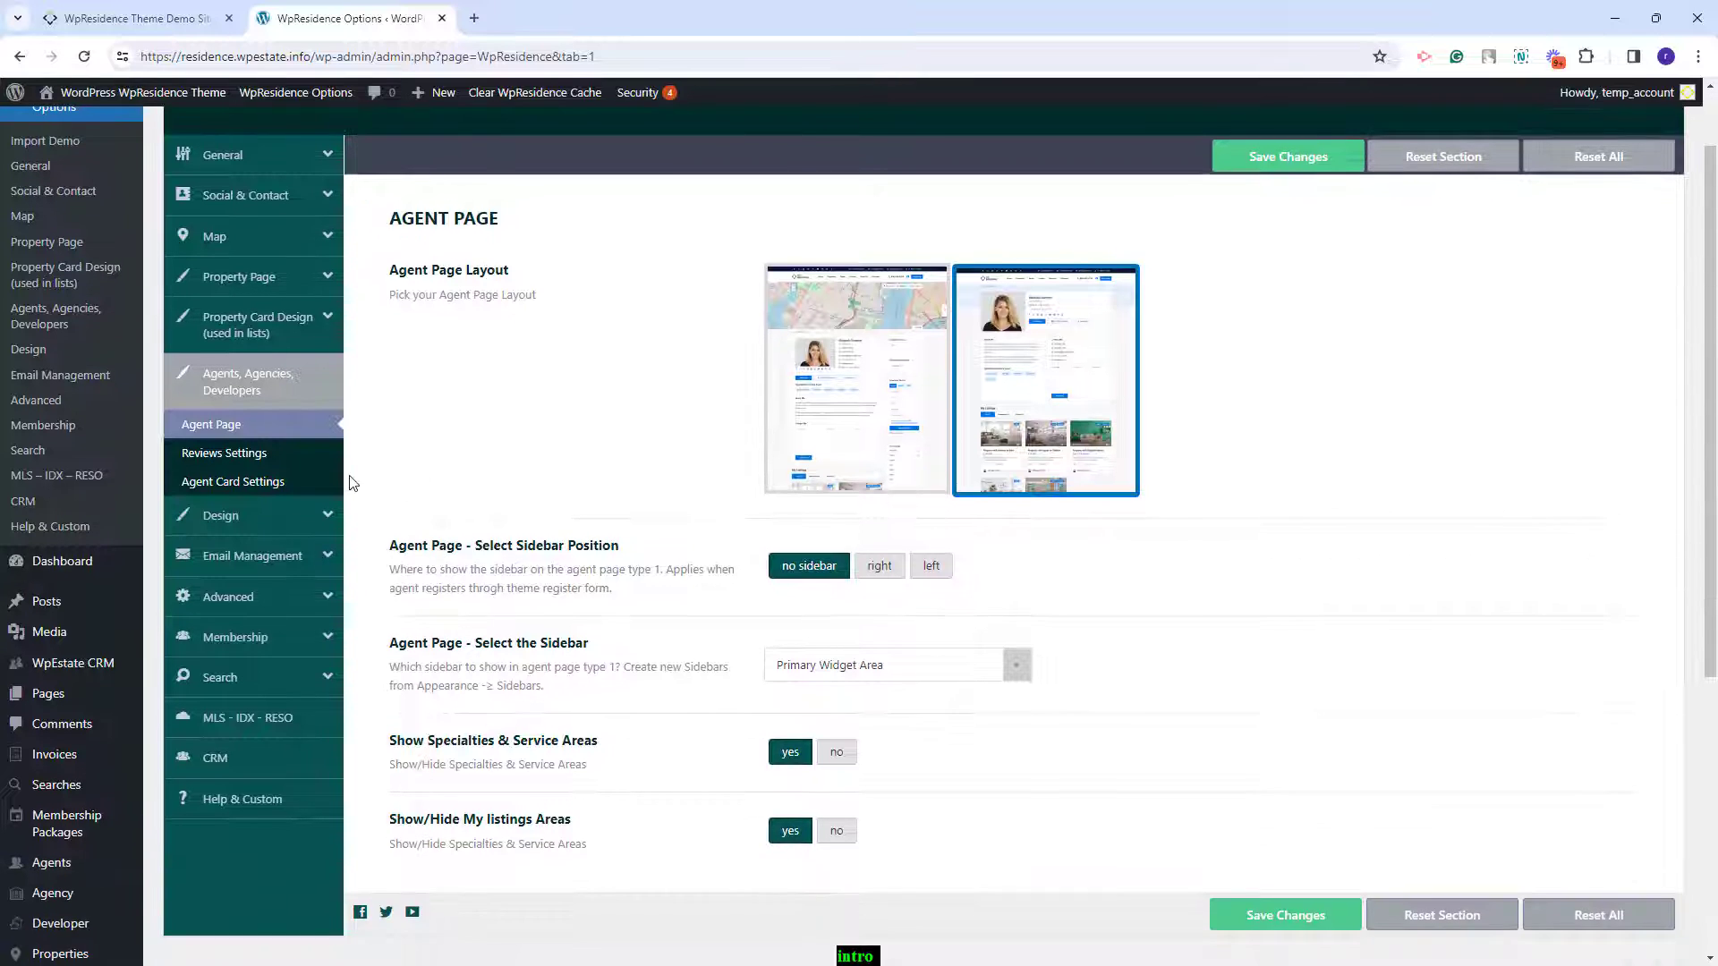
{"action": "left_click", "coordinate": [273, 517]}
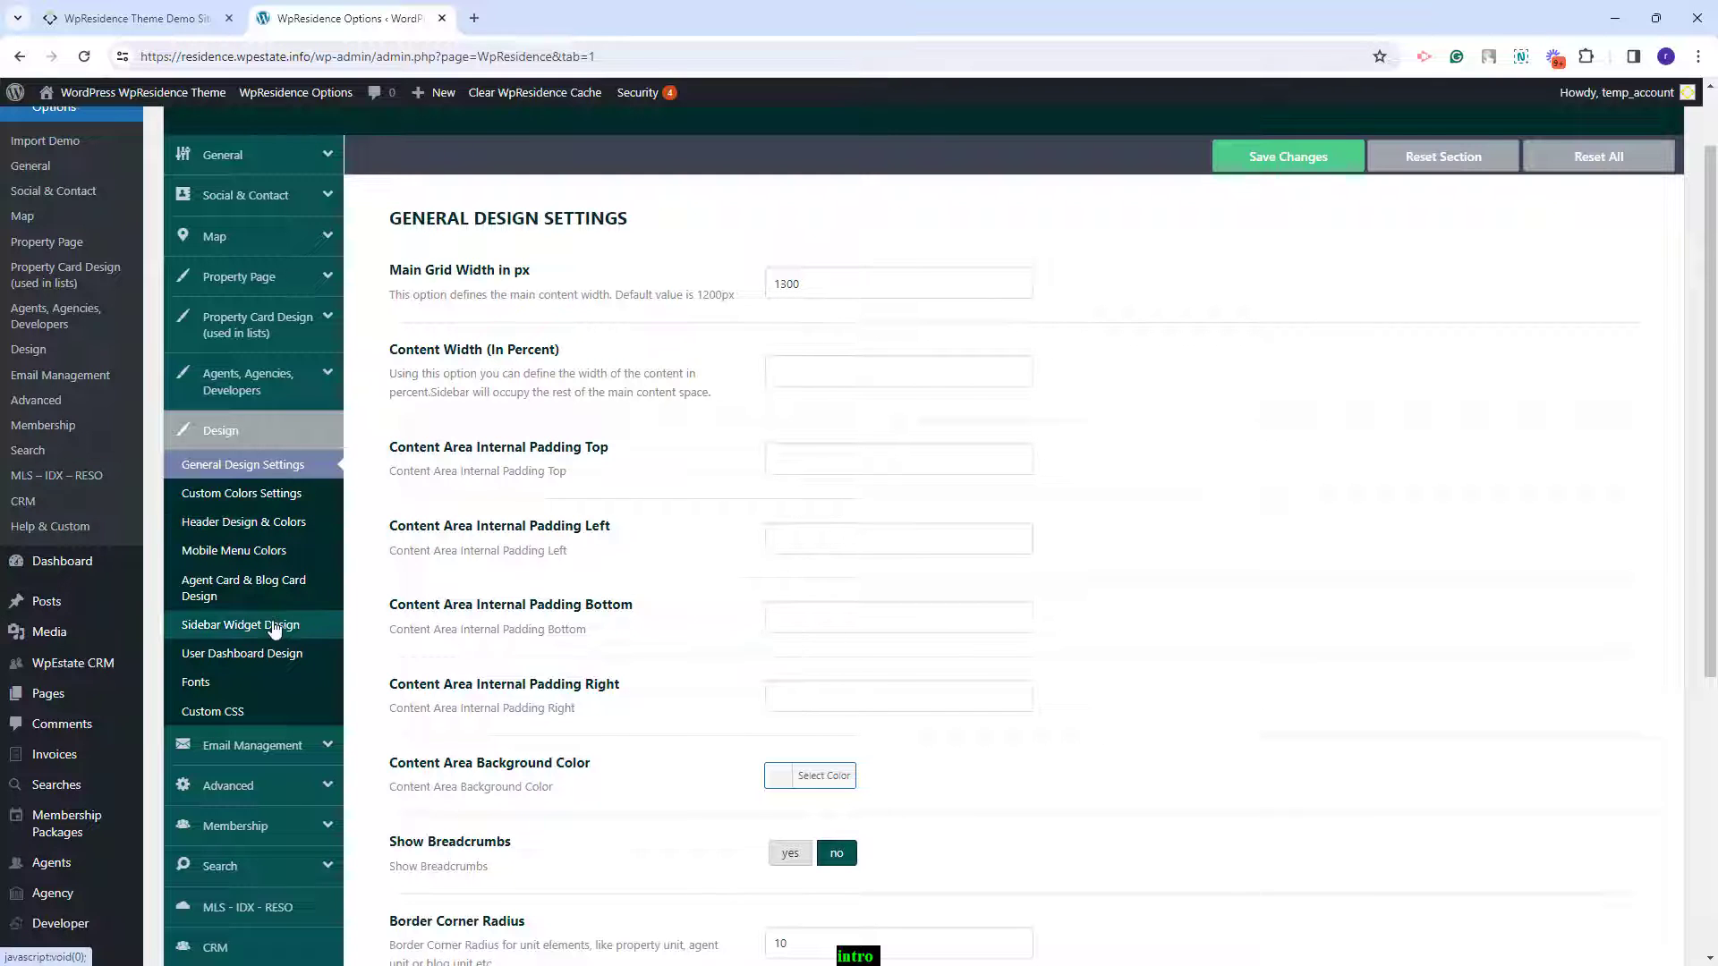
{"action": "left_click", "coordinate": [251, 757]}
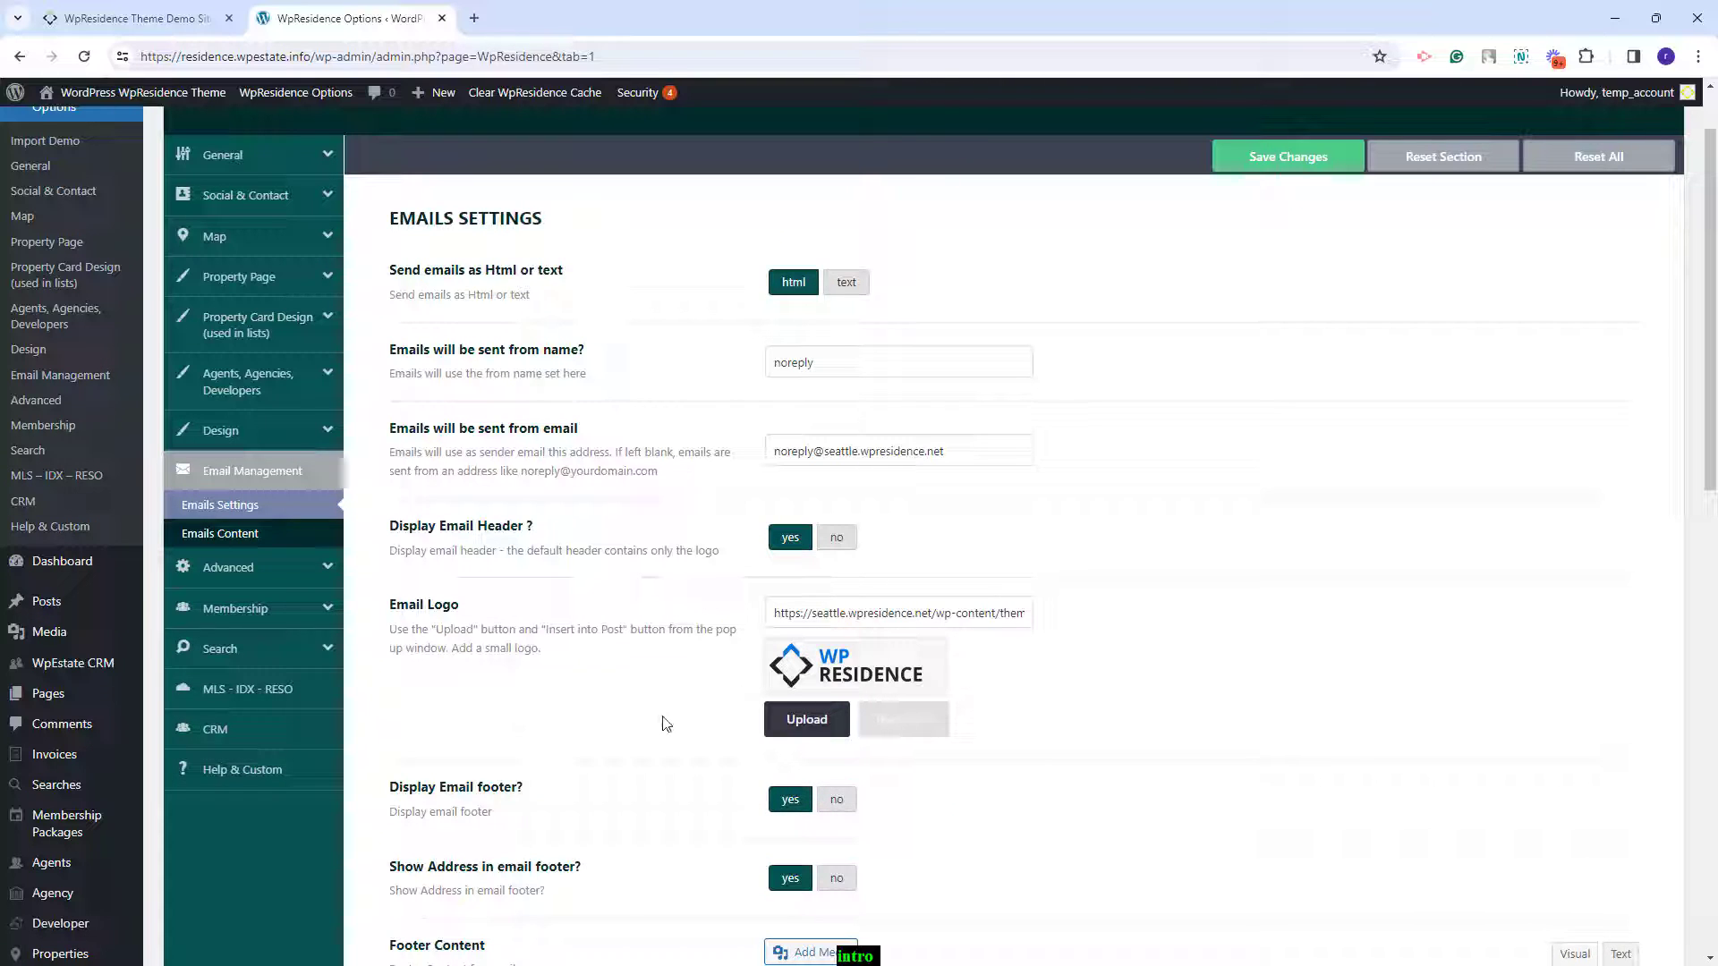
{"action": "scroll", "coordinate": [893, 646], "scroll_direction": "down", "scroll_amount": 3}
{"action": "scroll", "coordinate": [1027, 667], "scroll_direction": "up", "scroll_amount": 2}
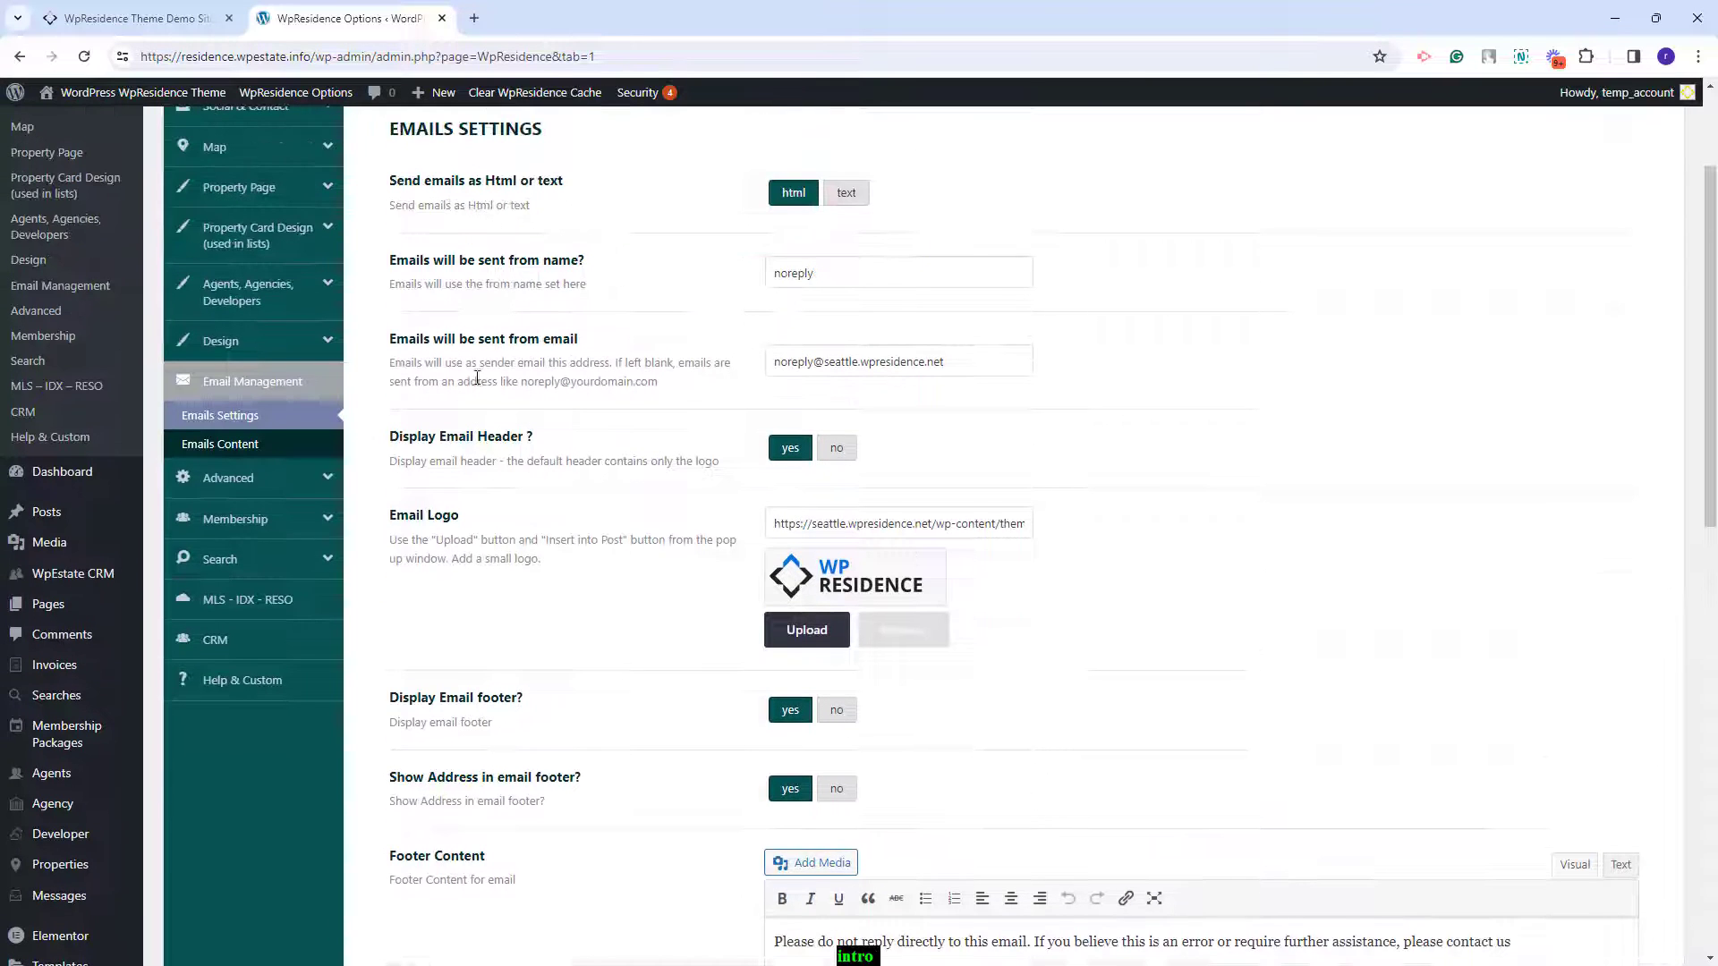
- View the Emails Content, Membership, Submission and PayPal settings
{"action": "left_click", "coordinate": [244, 445]}
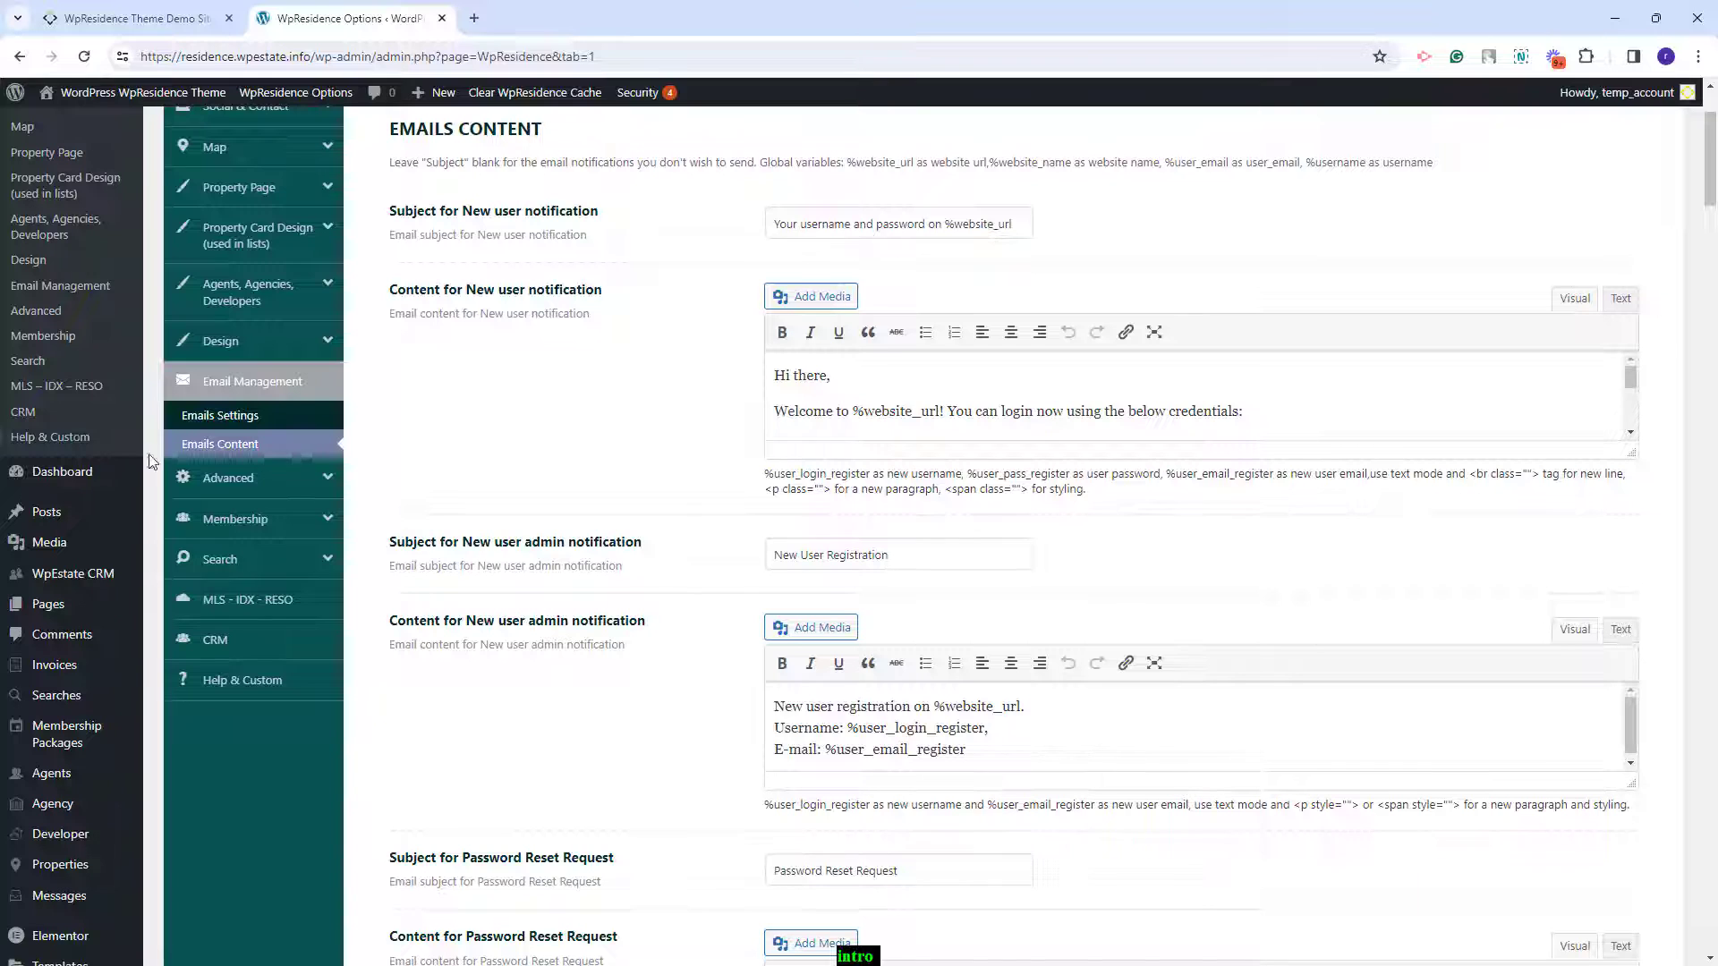
{"action": "left_click", "coordinate": [222, 521]}
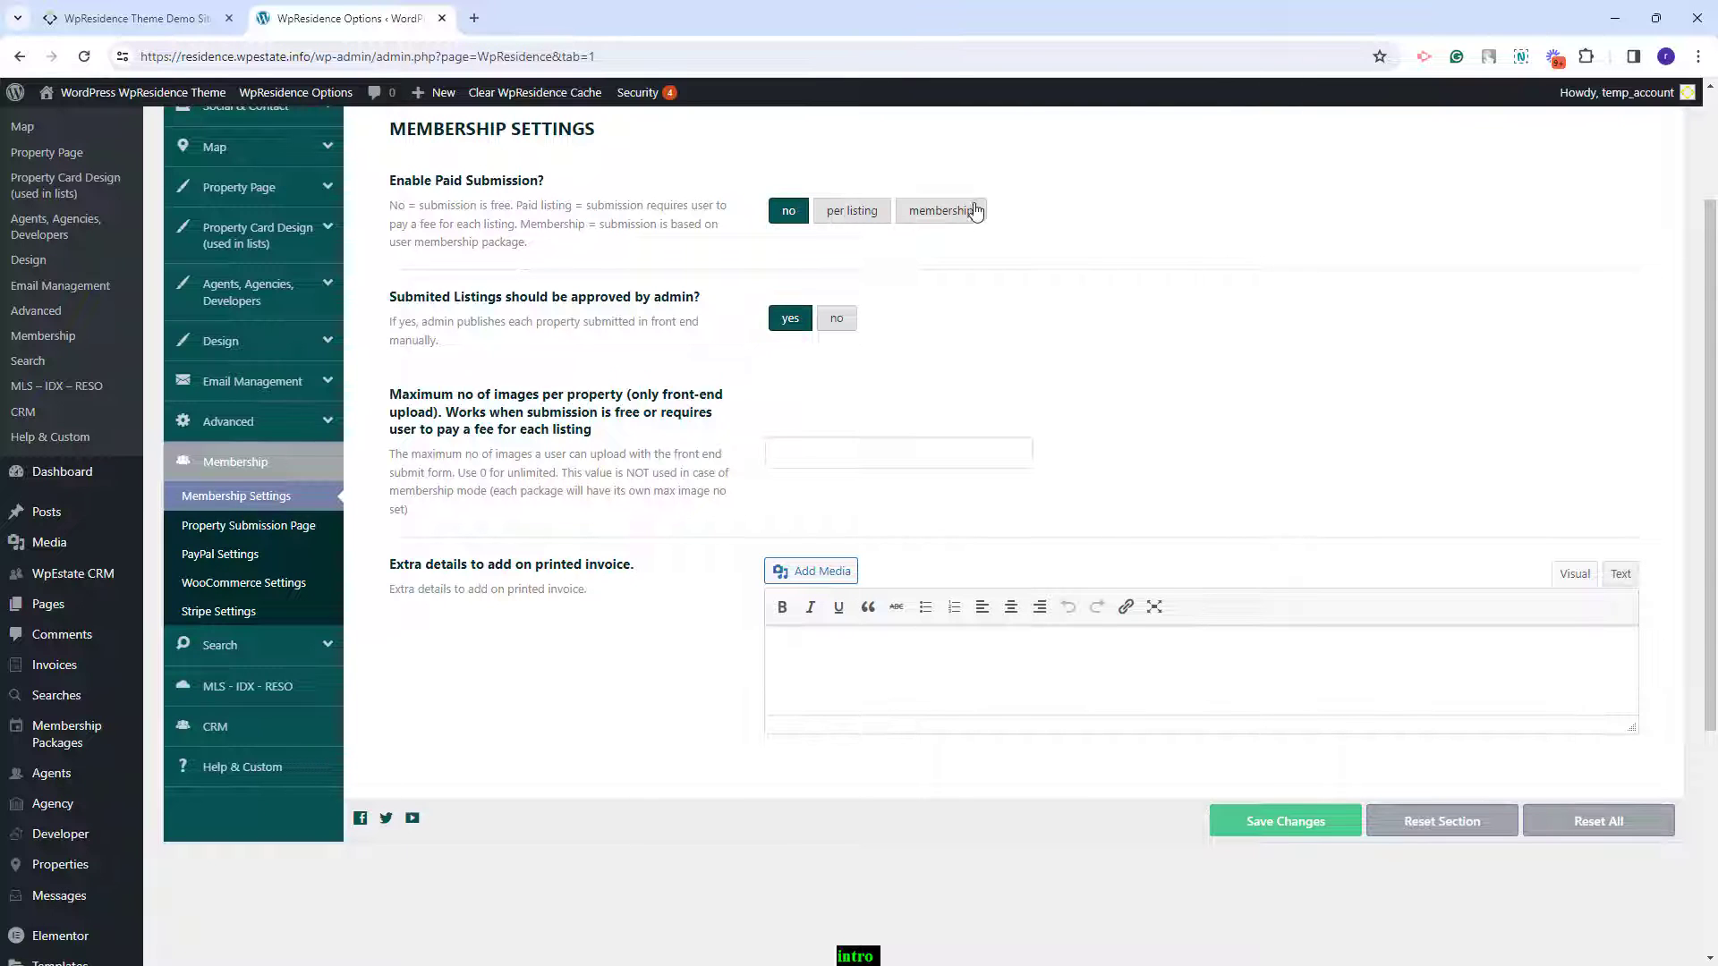
{"action": "left_click", "coordinate": [224, 531]}
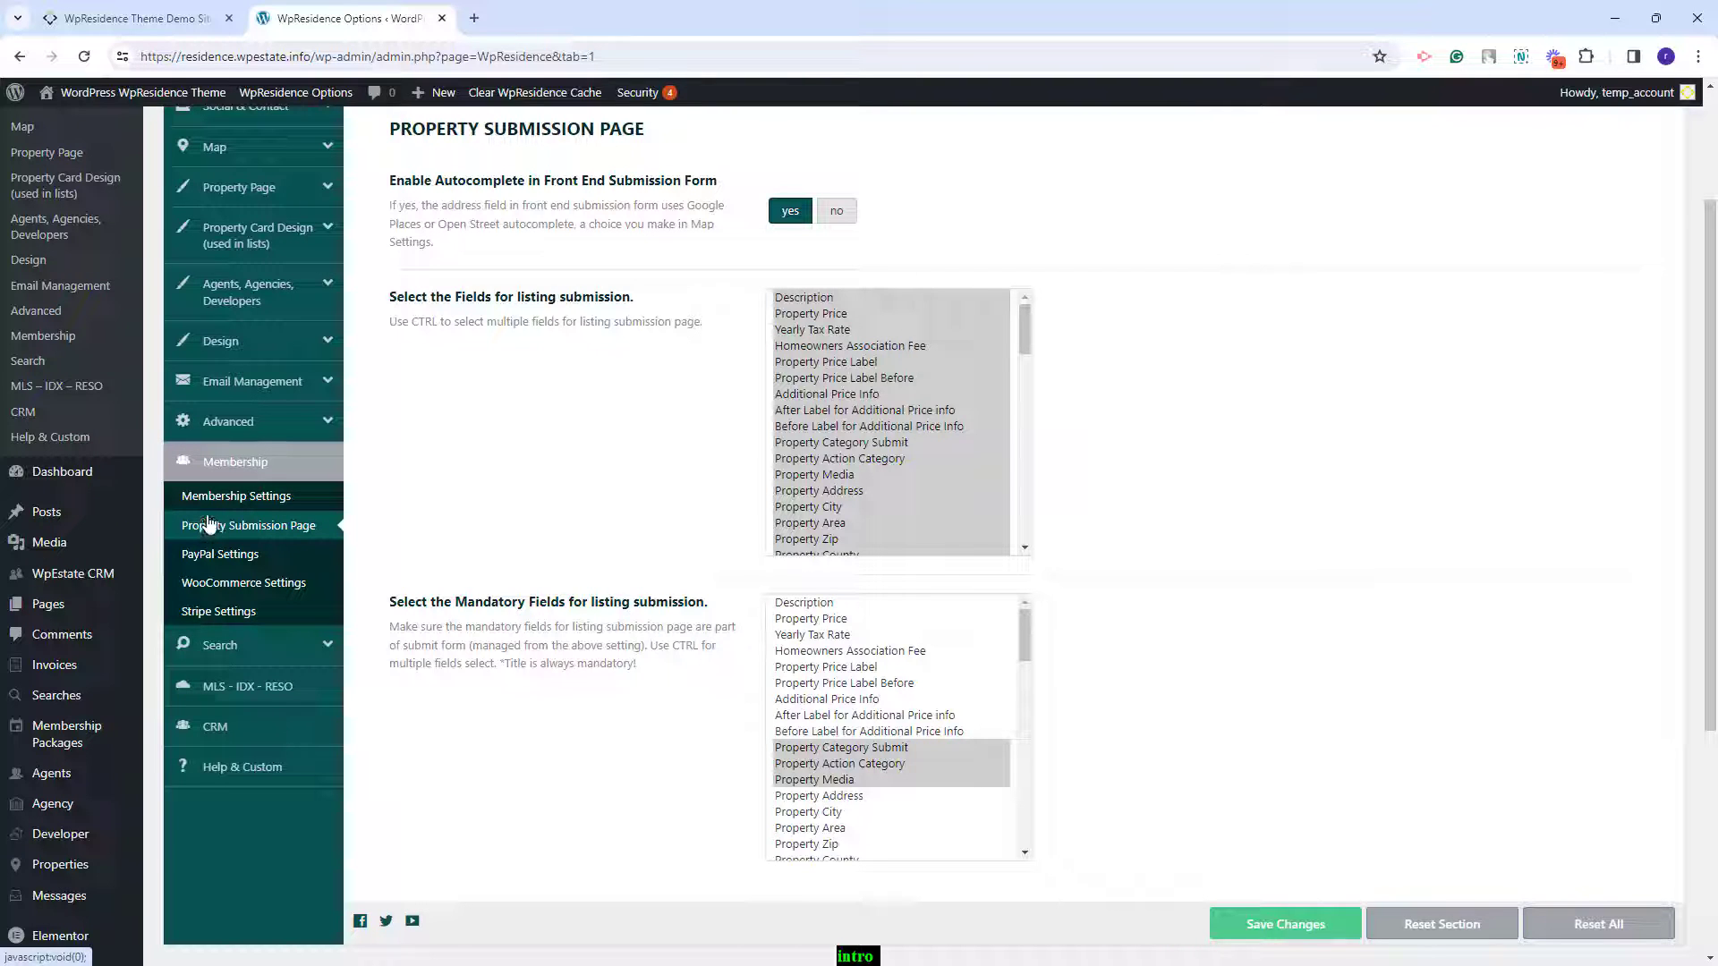
{"action": "left_click", "coordinate": [222, 555]}
- Check the Stripe and WooCommerce payment options, then open the Advanced Search Results Page settings
{"action": "left_click", "coordinate": [235, 614]}
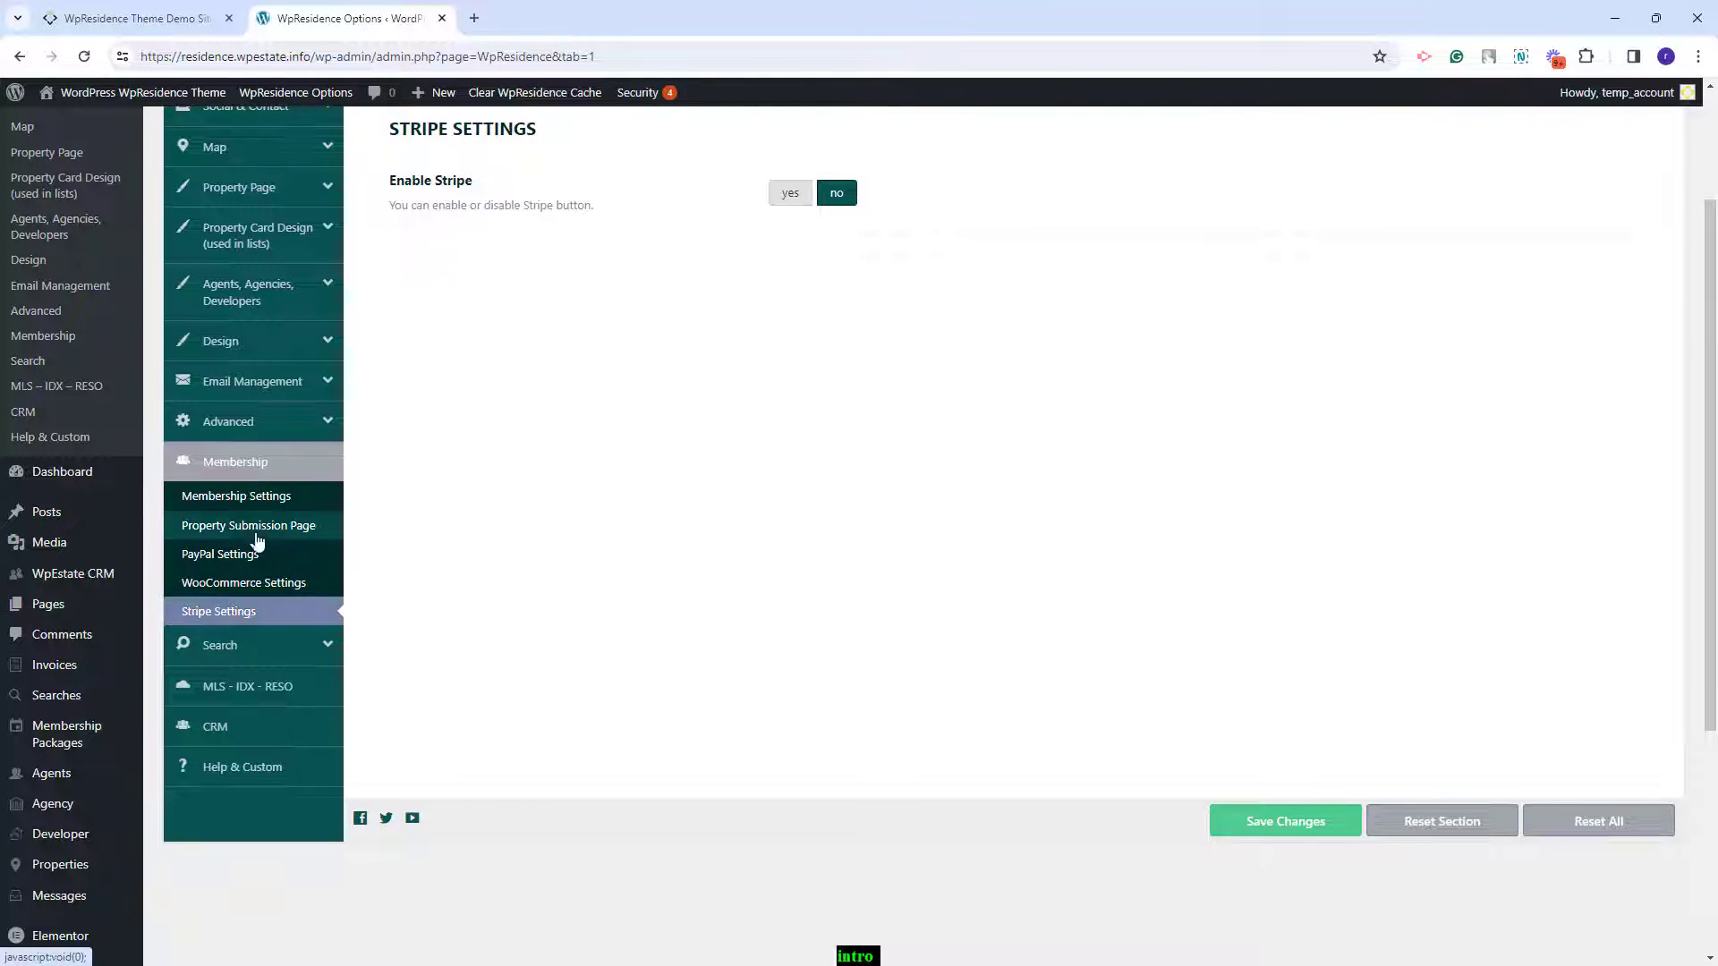
{"action": "left_click", "coordinate": [295, 586]}
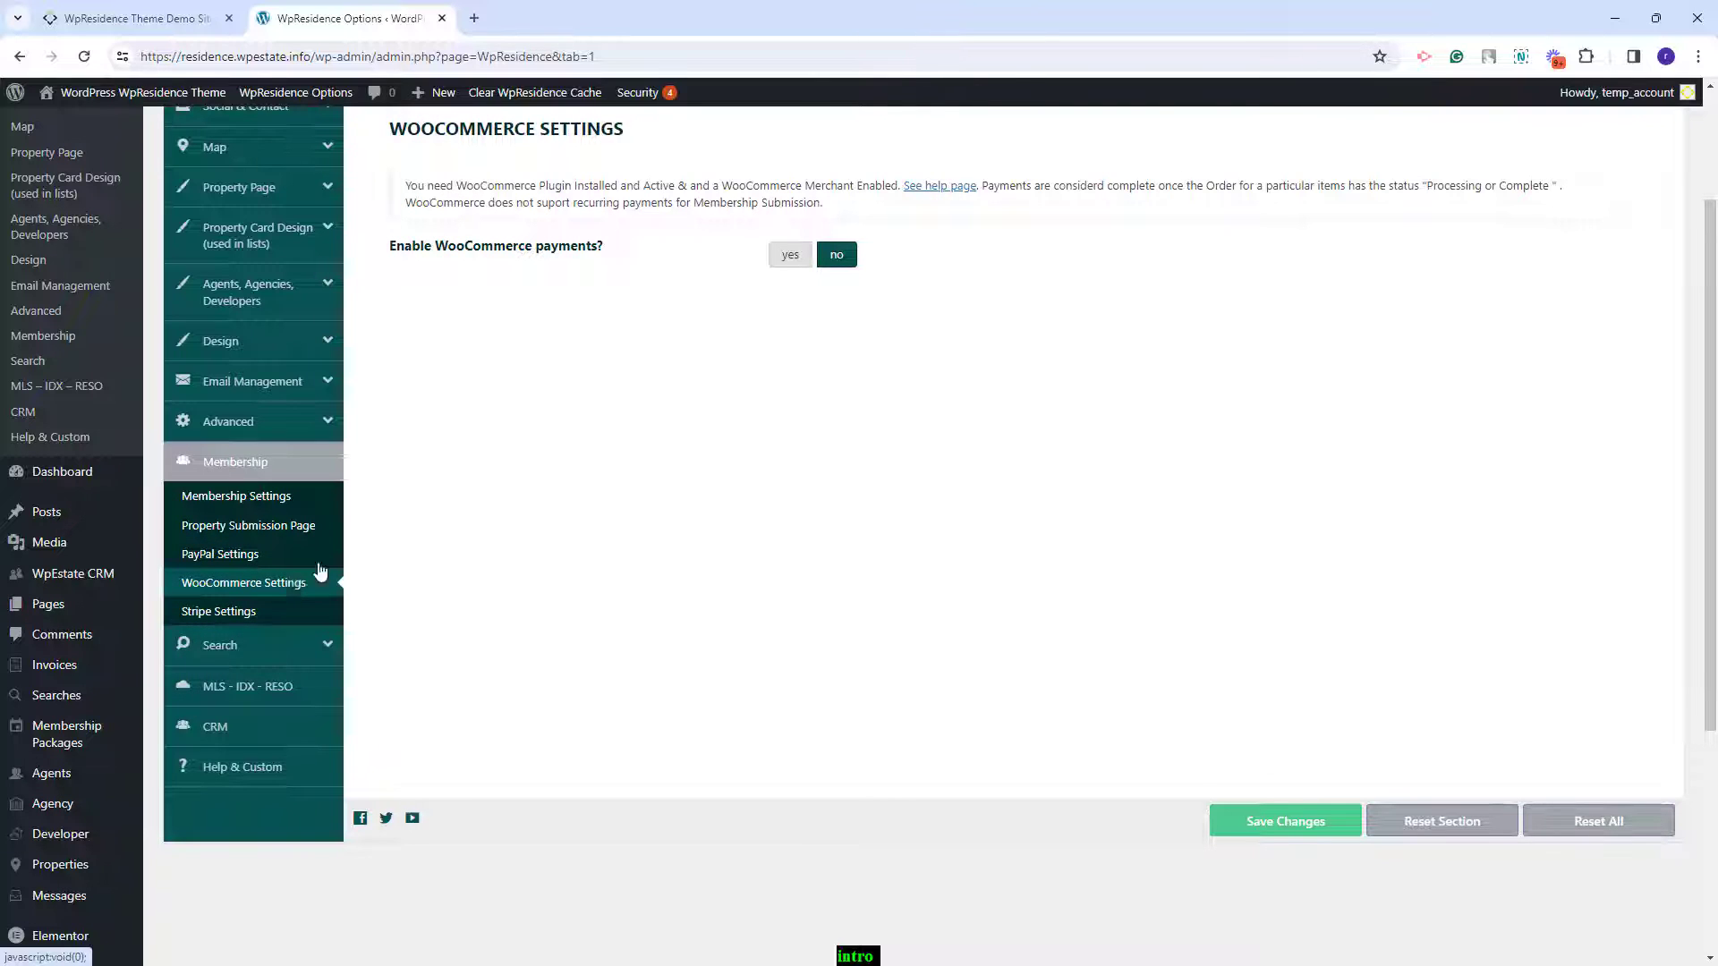
{"action": "left_click", "coordinate": [207, 644]}
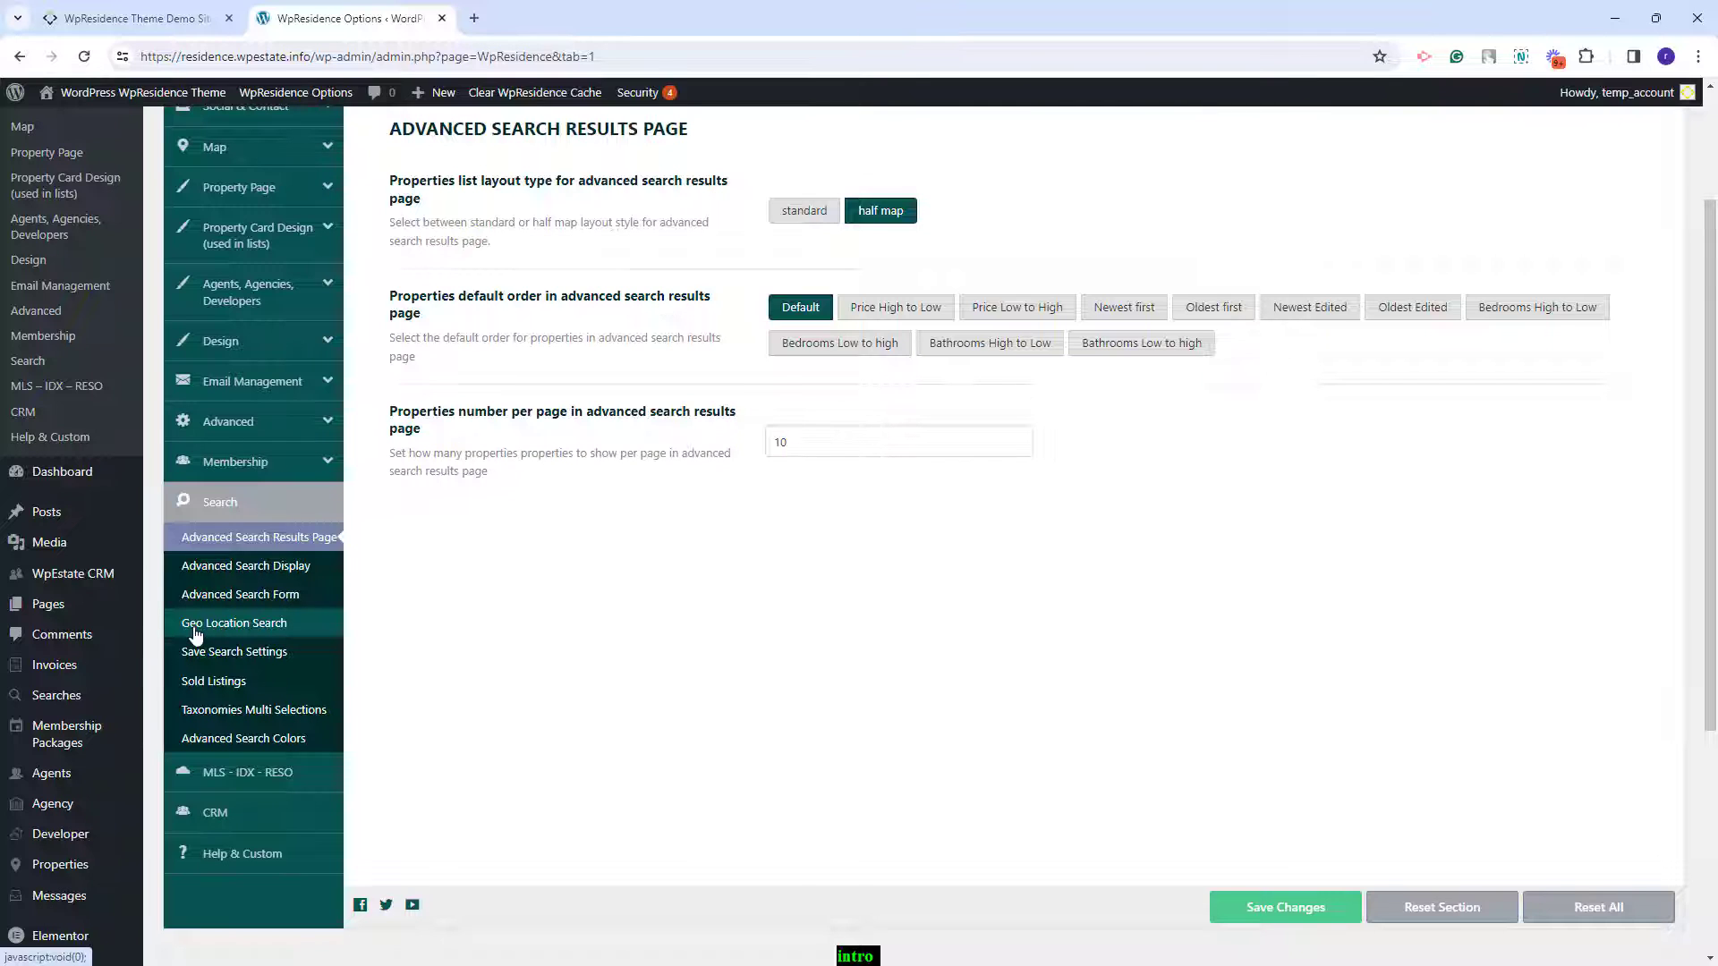
- Set the Advanced Search Form to Type 6 with For Rent and For Sale tabs
{"action": "left_click", "coordinate": [225, 595]}
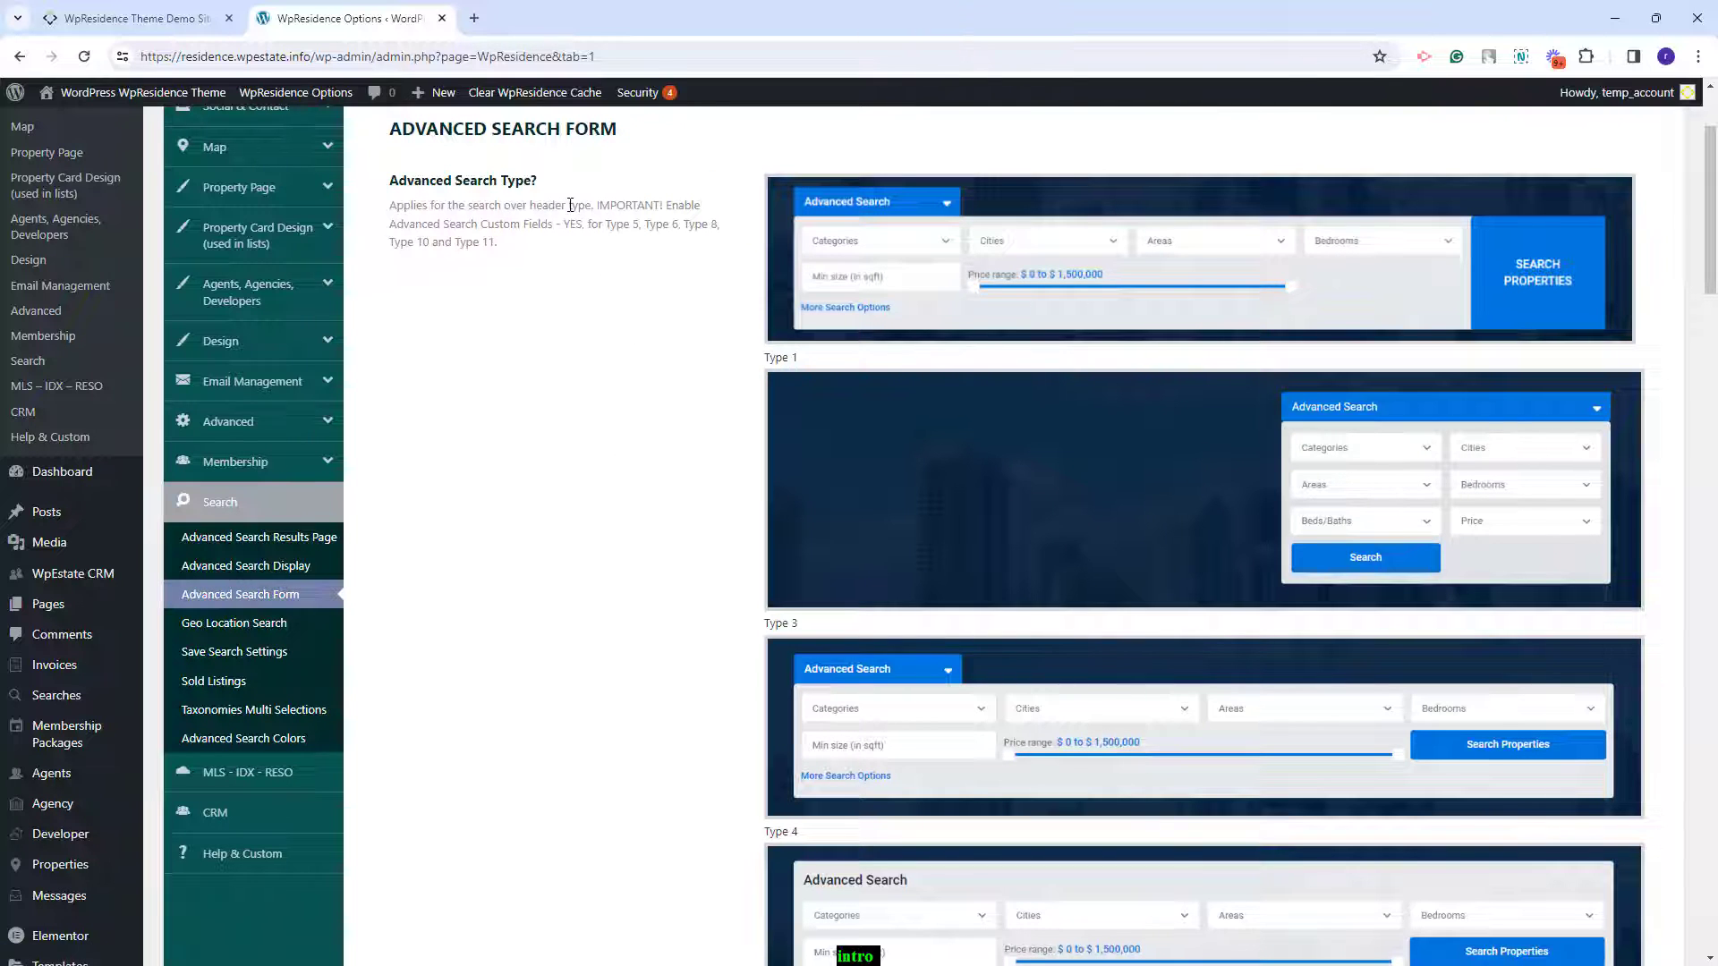
{"action": "scroll", "coordinate": [1315, 613], "scroll_direction": "down", "scroll_amount": 16}
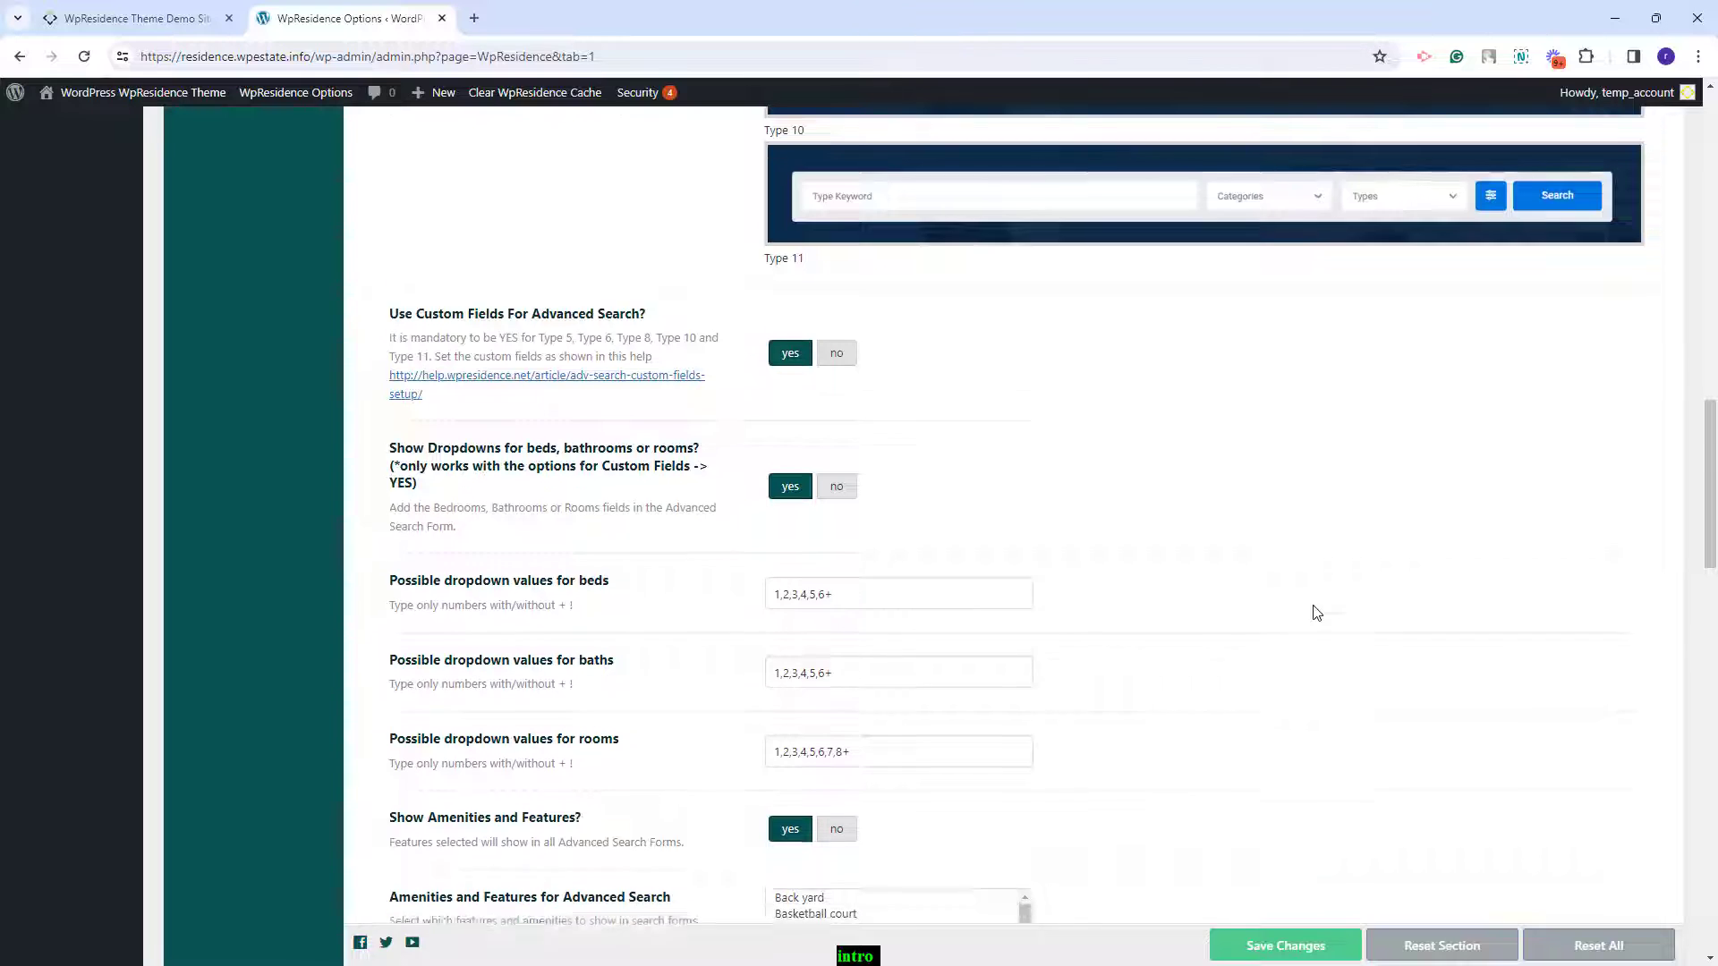
{"action": "scroll", "coordinate": [1327, 612], "scroll_direction": "up", "scroll_amount": 4}
{"action": "scroll", "coordinate": [1327, 612], "scroll_direction": "up", "scroll_amount": 4}
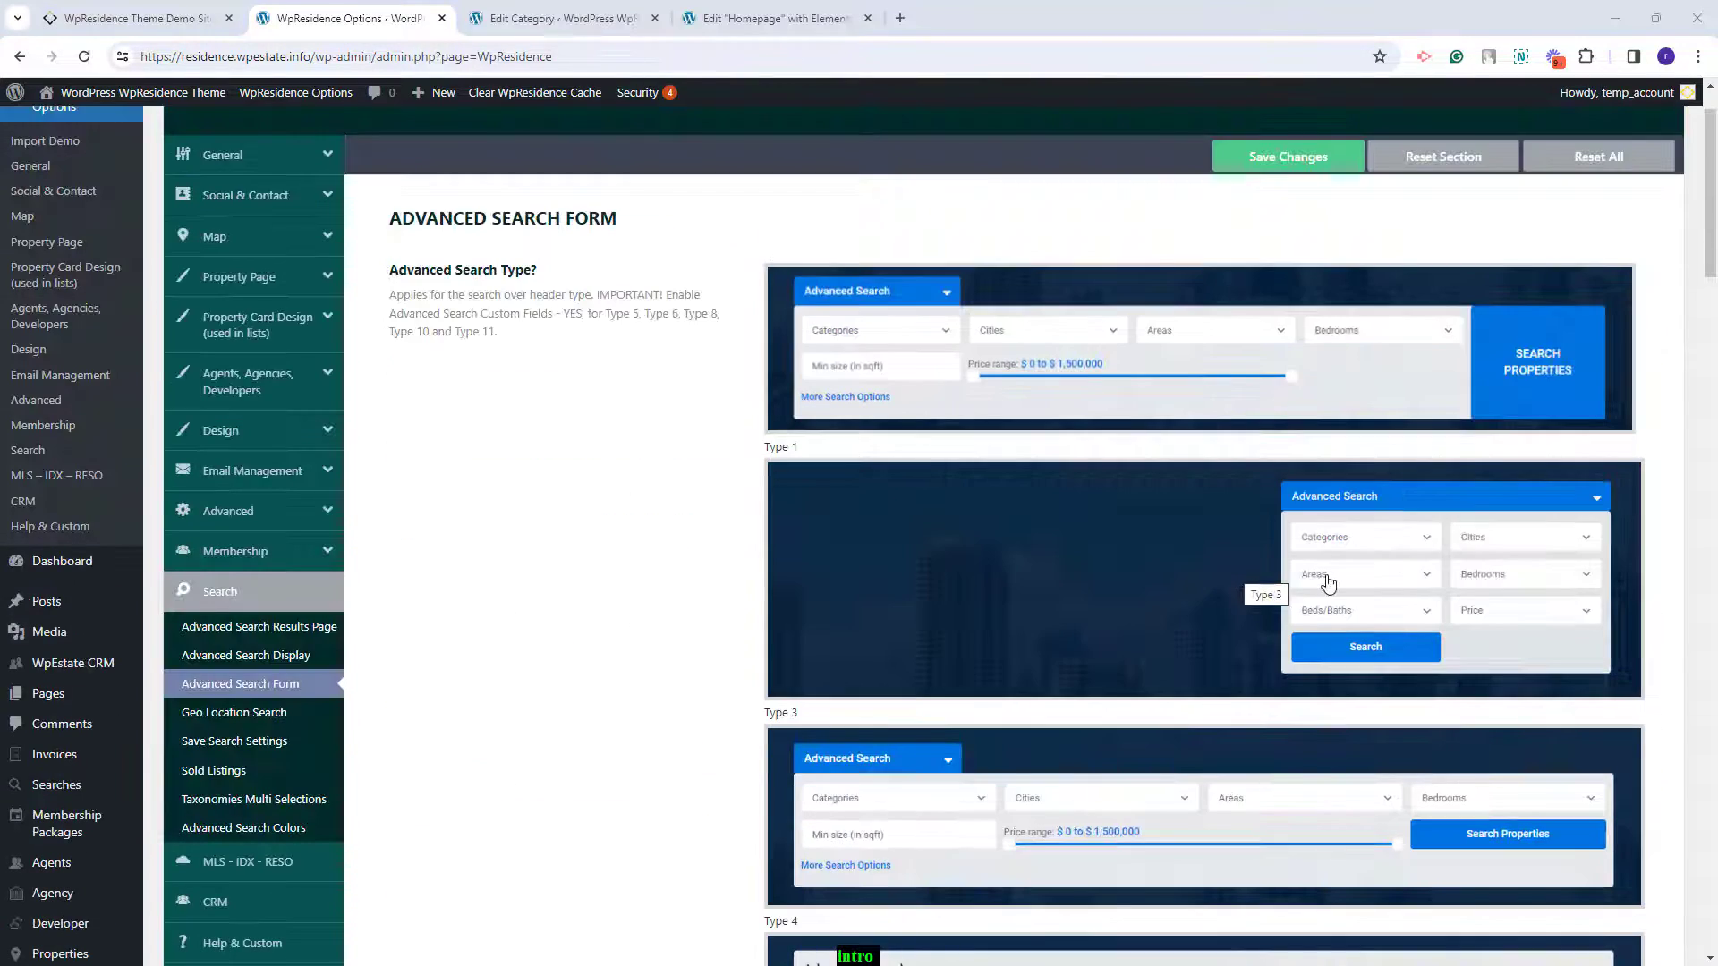
{"action": "scroll", "coordinate": [958, 453], "scroll_direction": "down", "scroll_amount": 9}
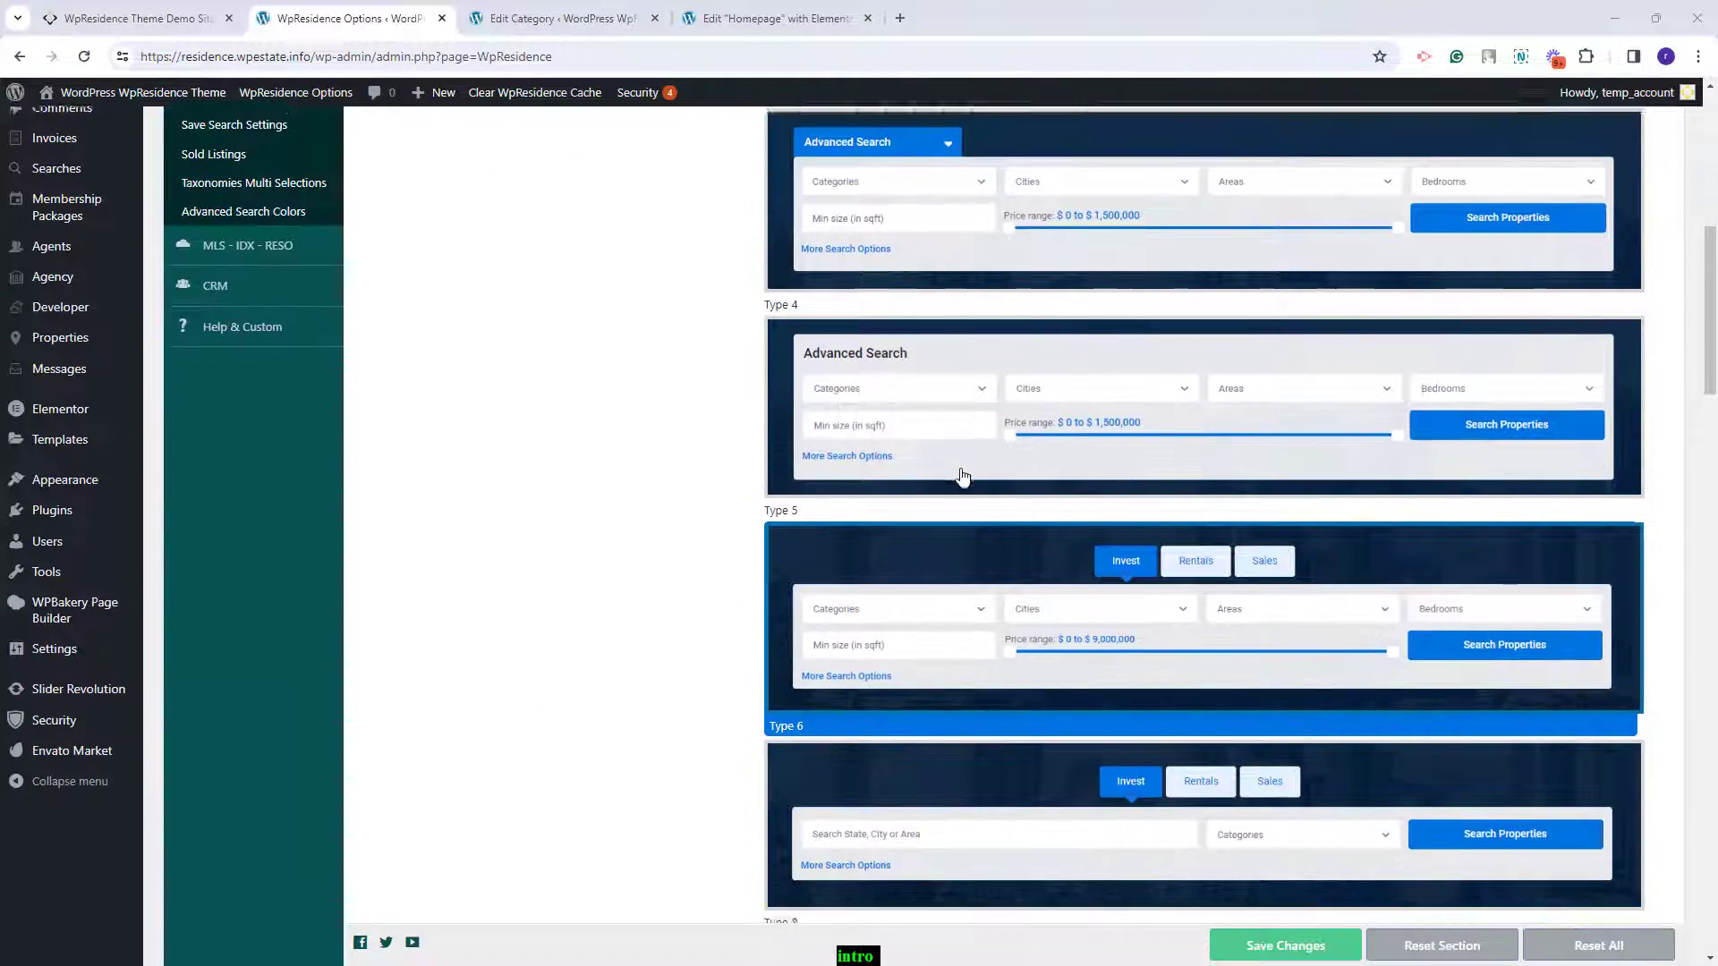
{"action": "scroll", "coordinate": [614, 519], "scroll_direction": "down", "scroll_amount": 8}
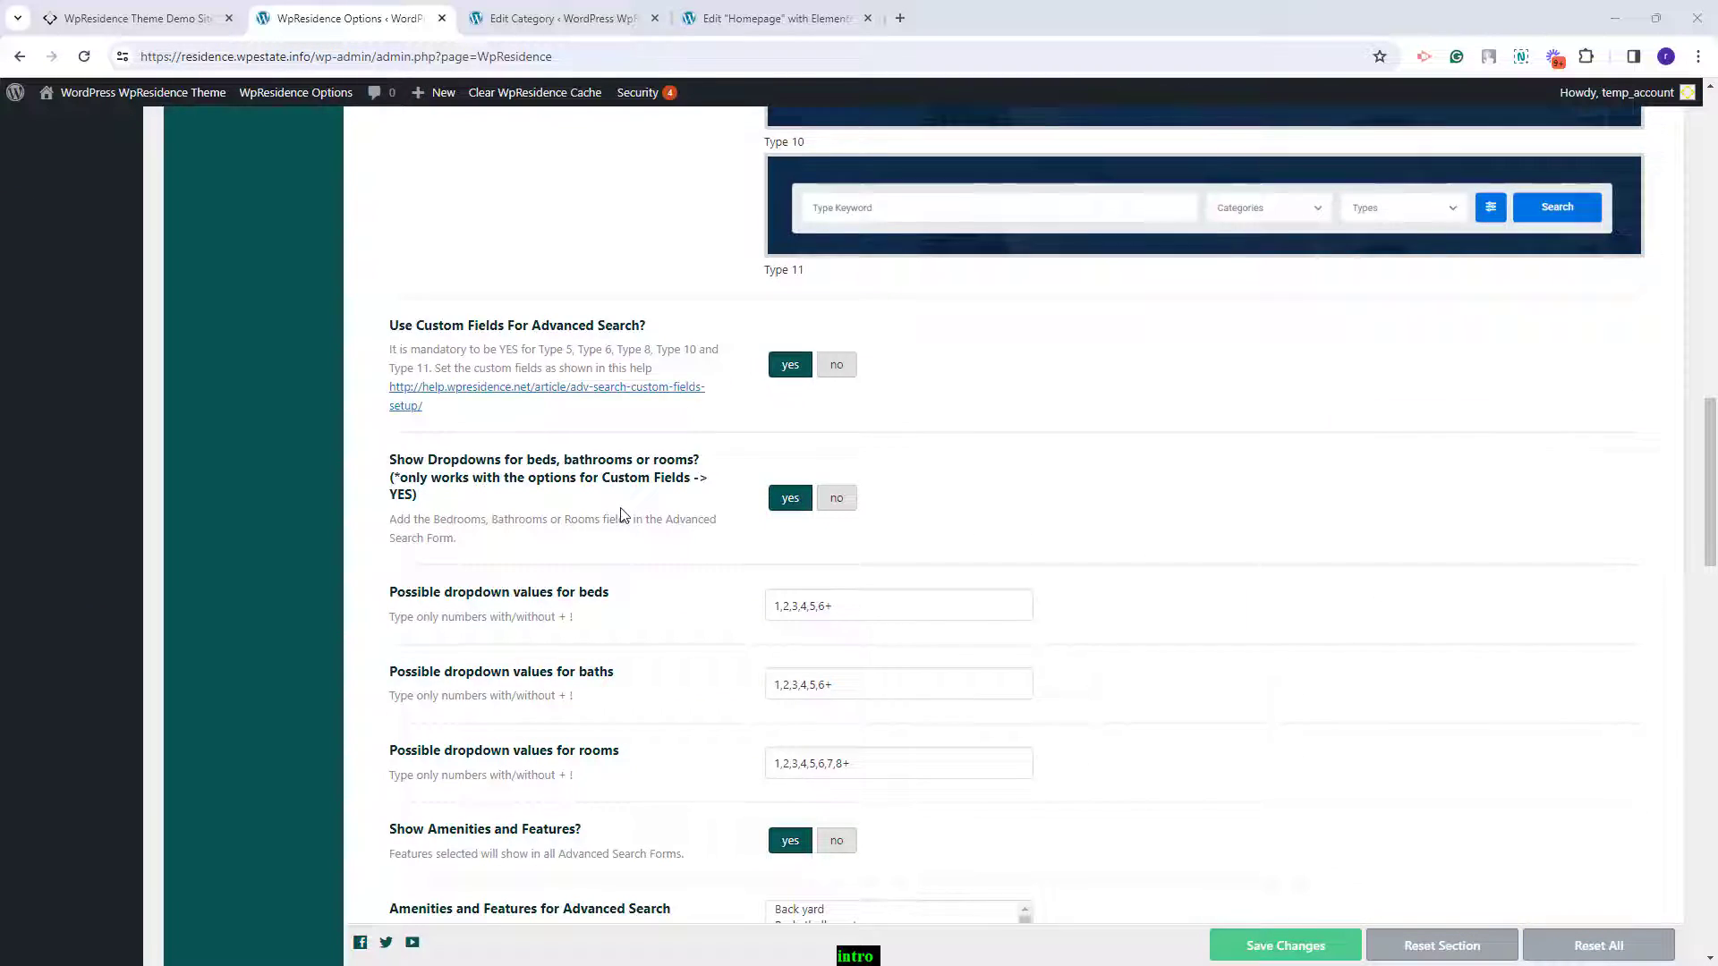
{"action": "scroll", "coordinate": [1211, 468], "scroll_direction": "up", "scroll_amount": 7}
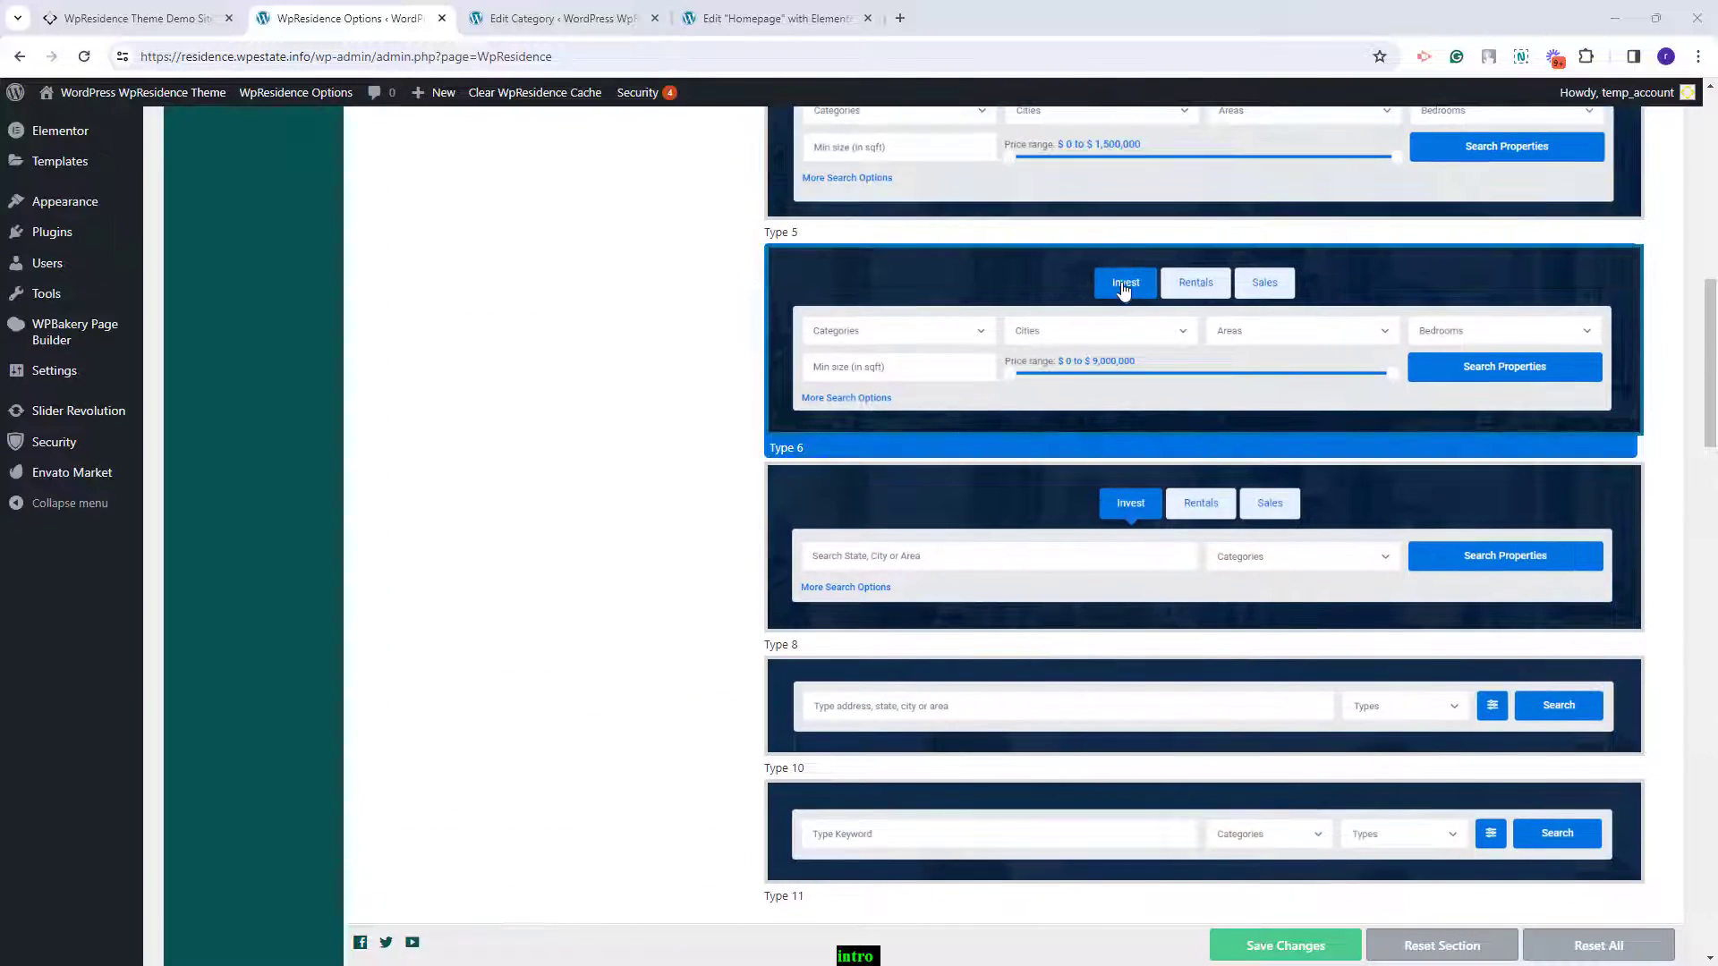
{"action": "scroll", "coordinate": [522, 516], "scroll_direction": "down", "scroll_amount": 15}
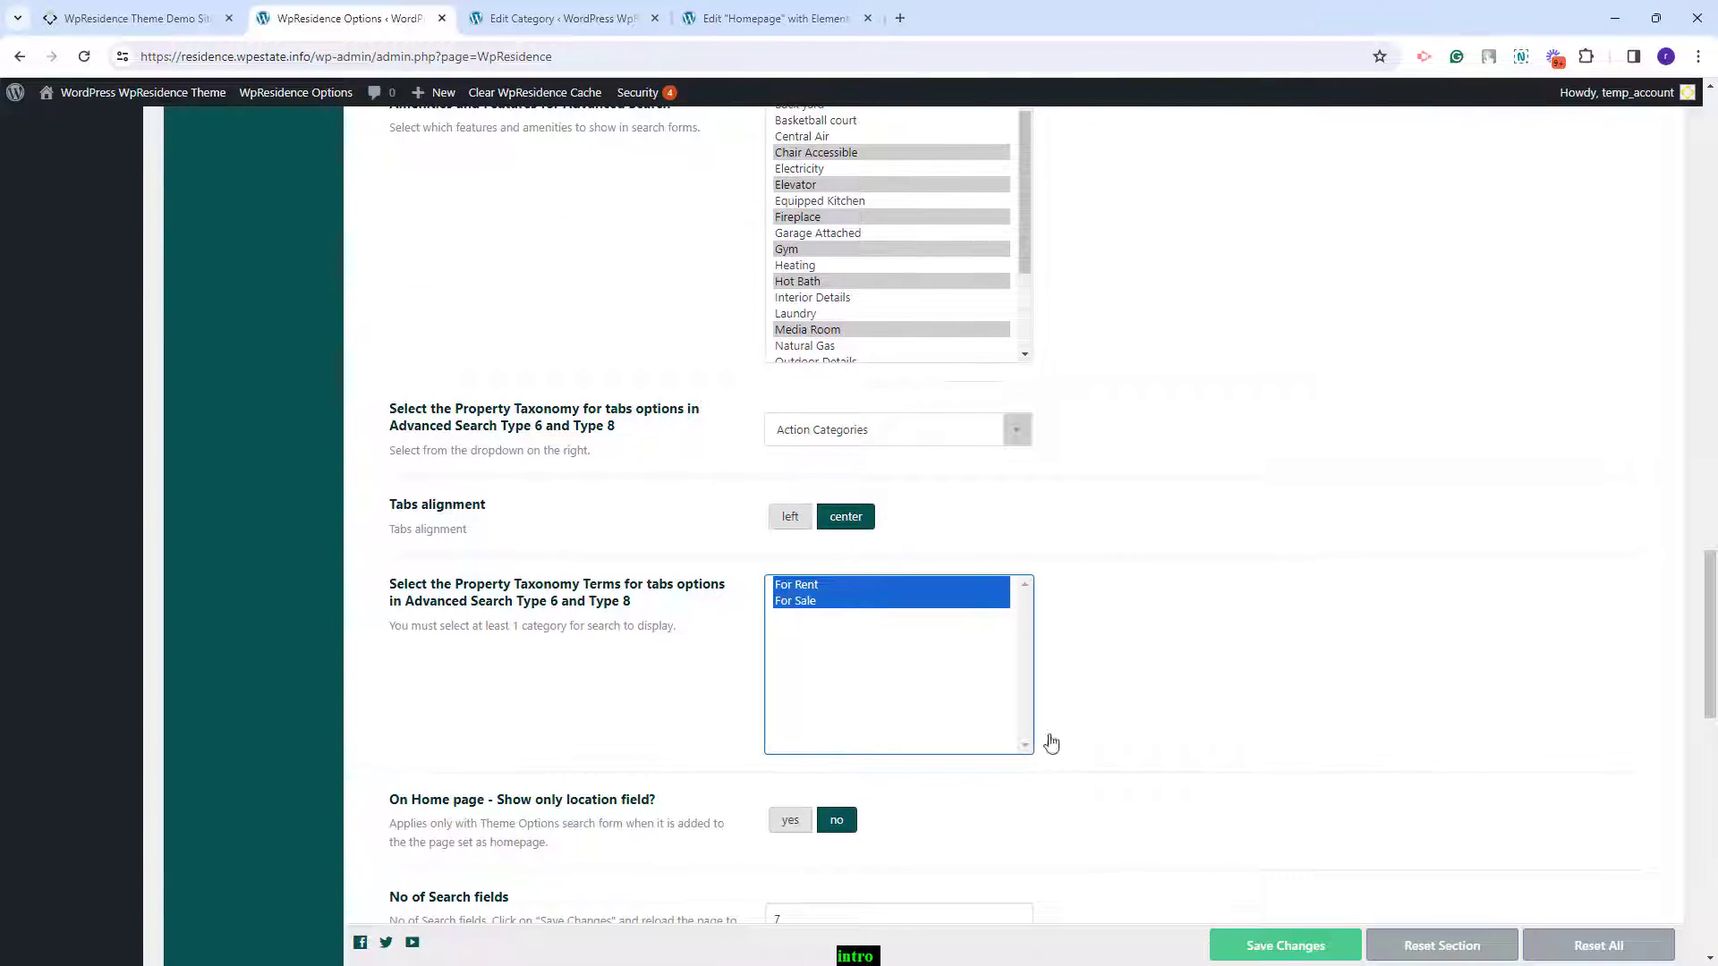
- Save the advanced search form settings and open the live site link in a new tab
{"action": "left_click", "coordinate": [1281, 948]}
{"action": "scroll", "coordinate": [1091, 475], "scroll_direction": "down", "scroll_amount": 7}
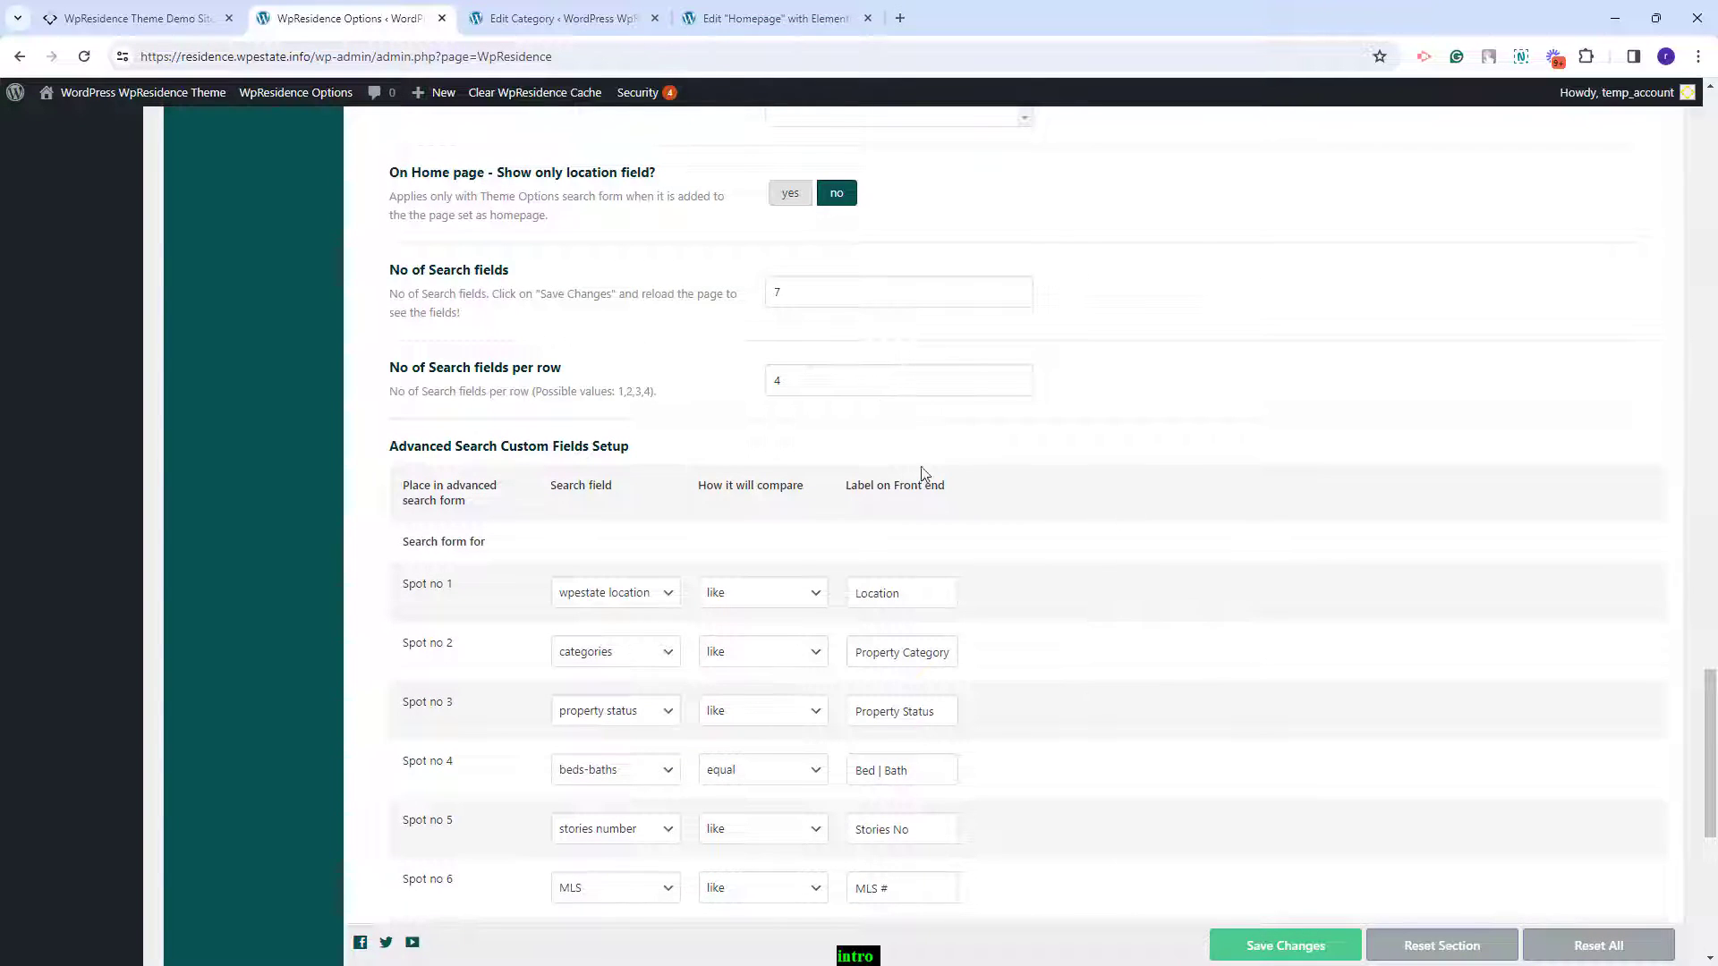
{"action": "scroll", "coordinate": [780, 566], "scroll_direction": "up", "scroll_amount": 4}
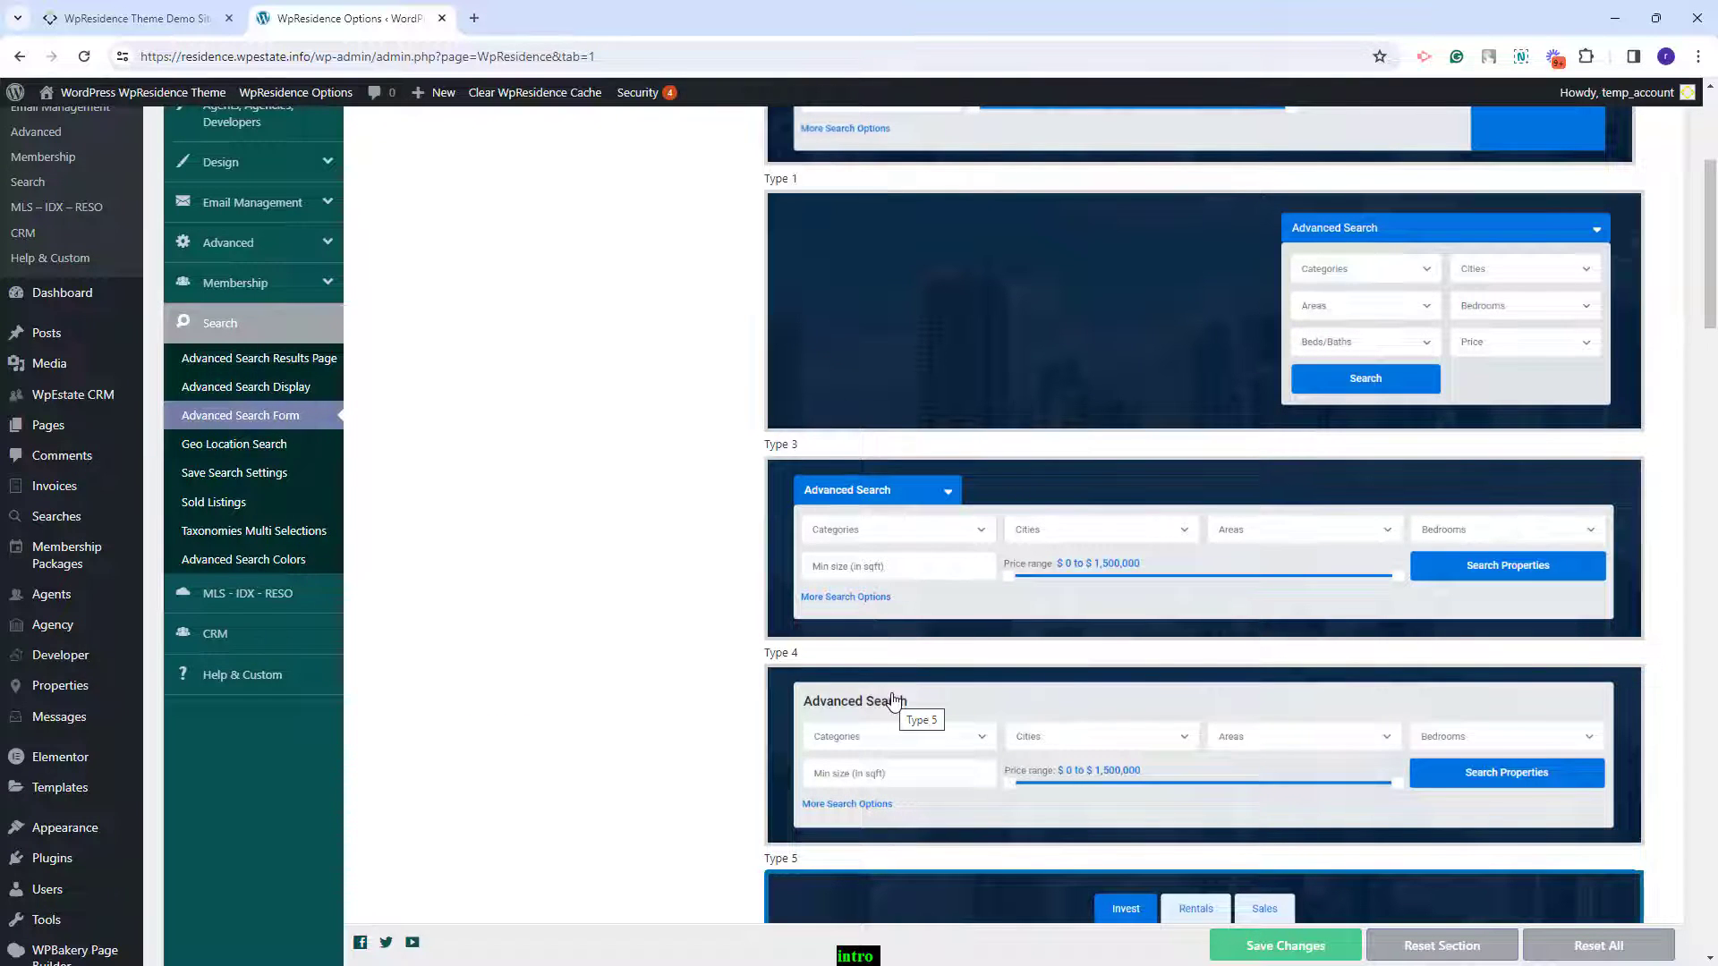
{"action": "right_click", "coordinate": [137, 96]}
- Open the live San Jose homepage in a new tab and browse it
{"action": "left_click", "coordinate": [179, 108]}
{"action": "left_click", "coordinate": [562, 18]}
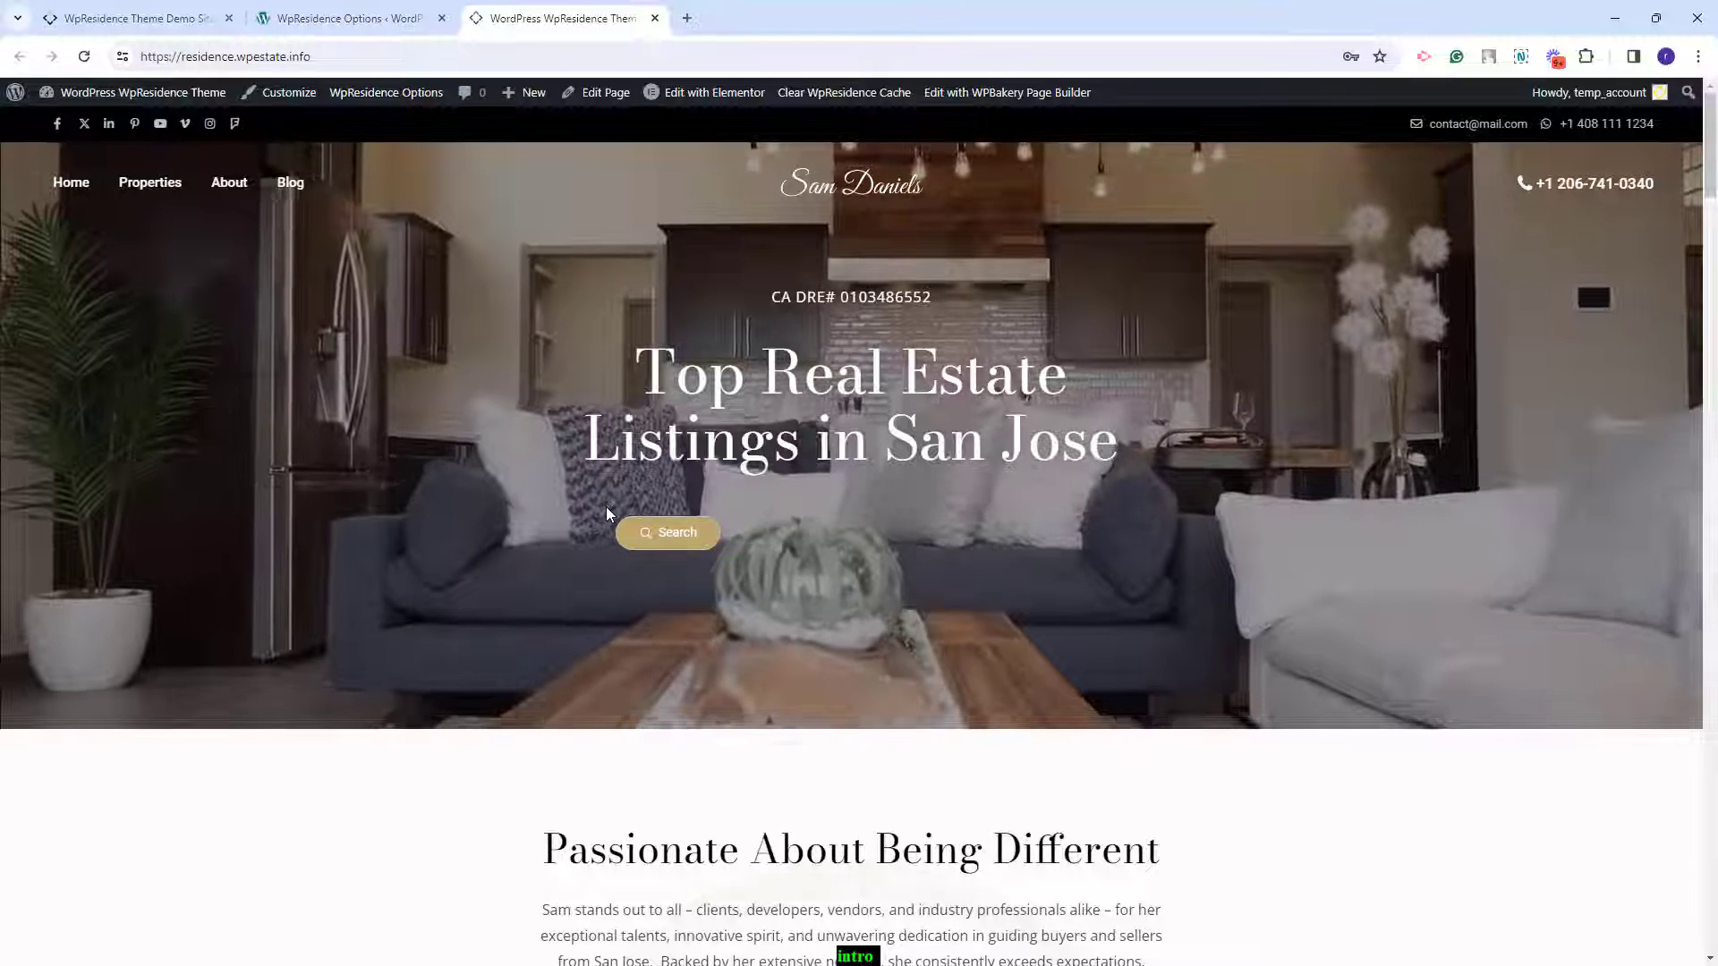
{"action": "scroll", "coordinate": [605, 508], "scroll_direction": "down", "scroll_amount": 3}
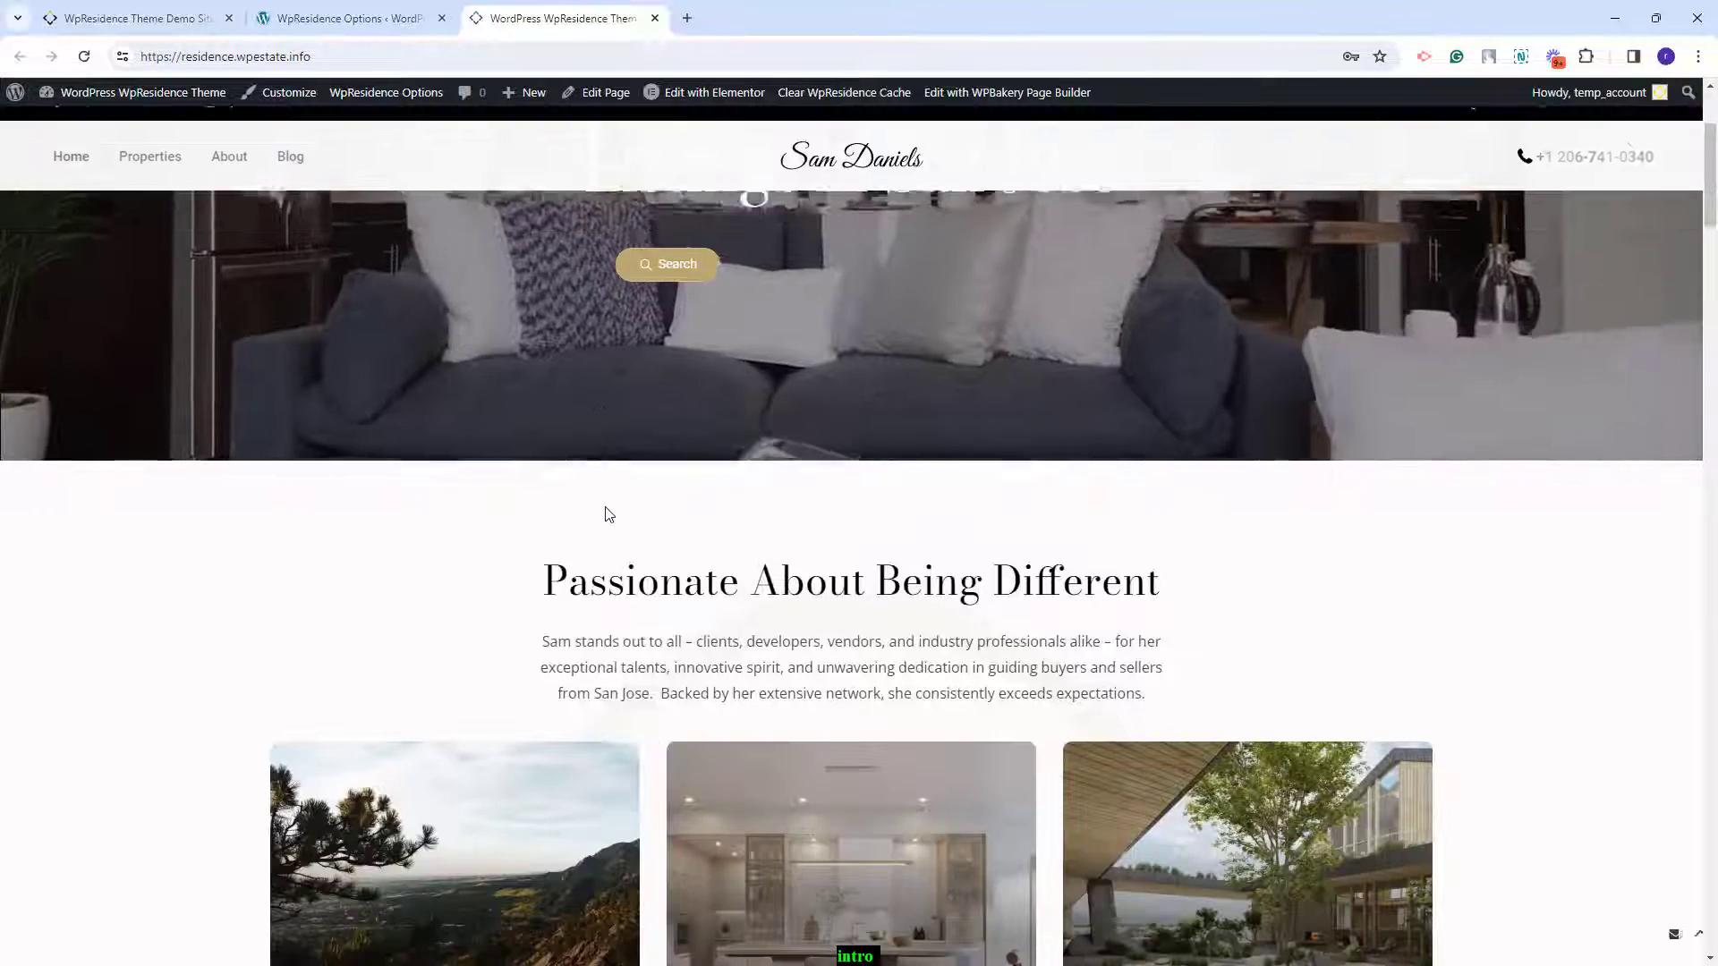
{"action": "scroll", "coordinate": [605, 509], "scroll_direction": "up", "scroll_amount": 3}
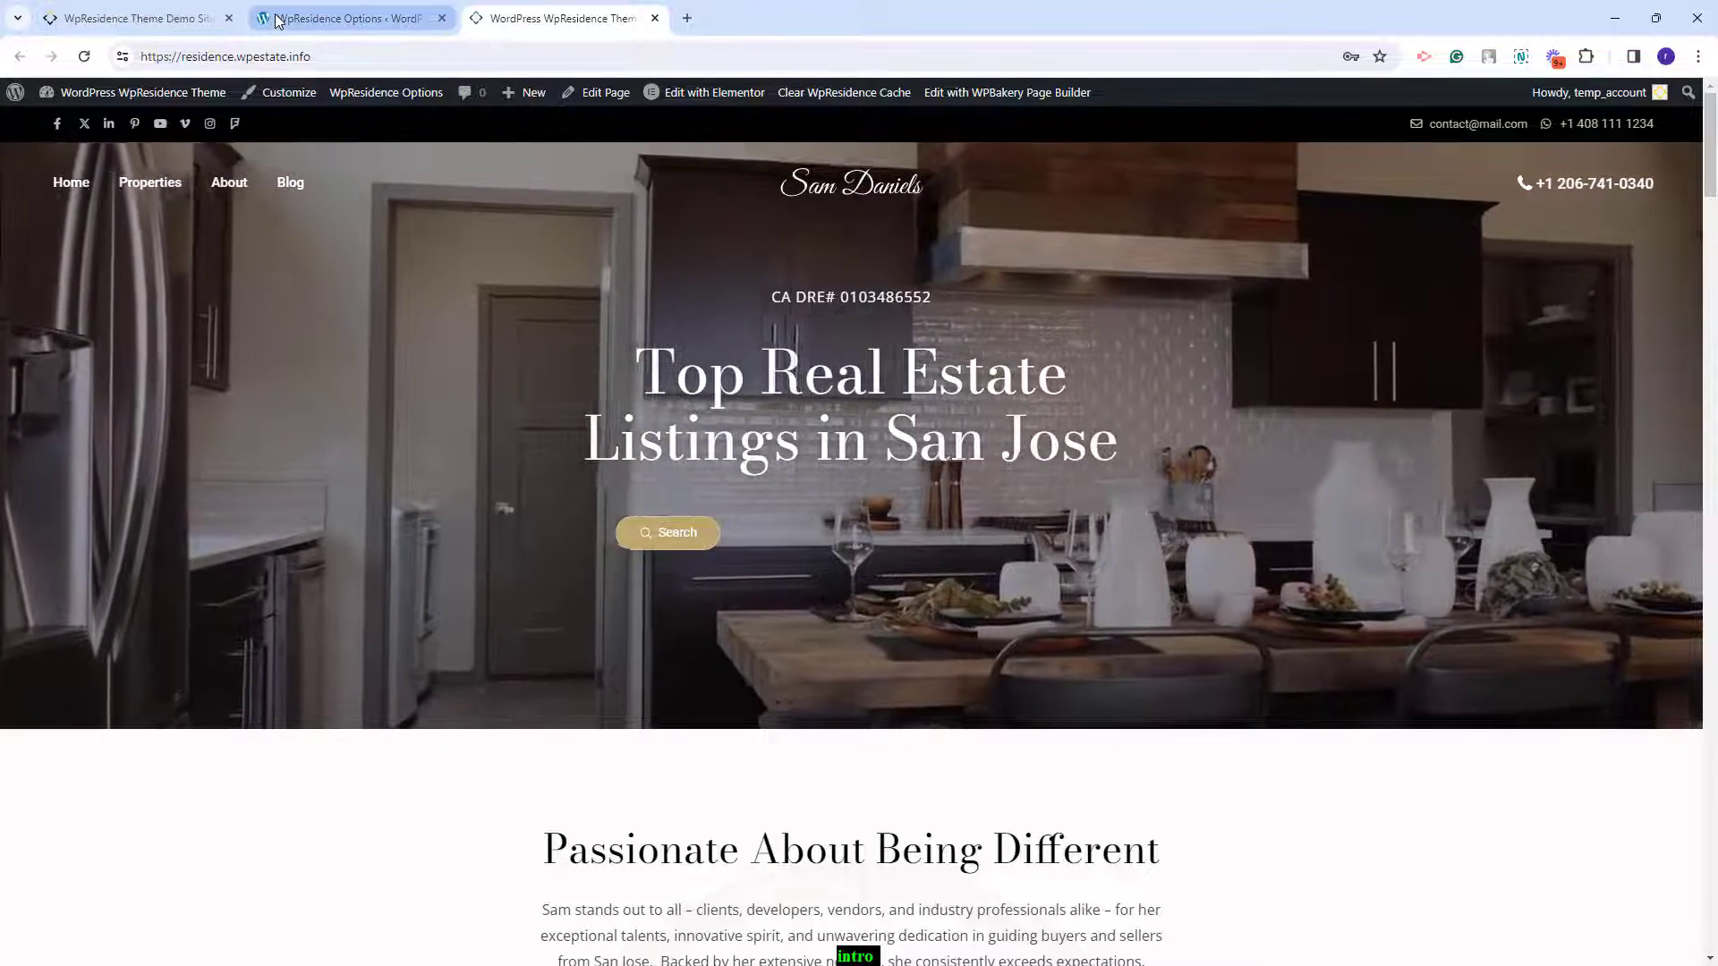
- Back in WpResidence Options, view the General > Header settings showing header type6
{"action": "left_click", "coordinate": [277, 20]}
{"action": "left_click", "coordinate": [248, 161]}
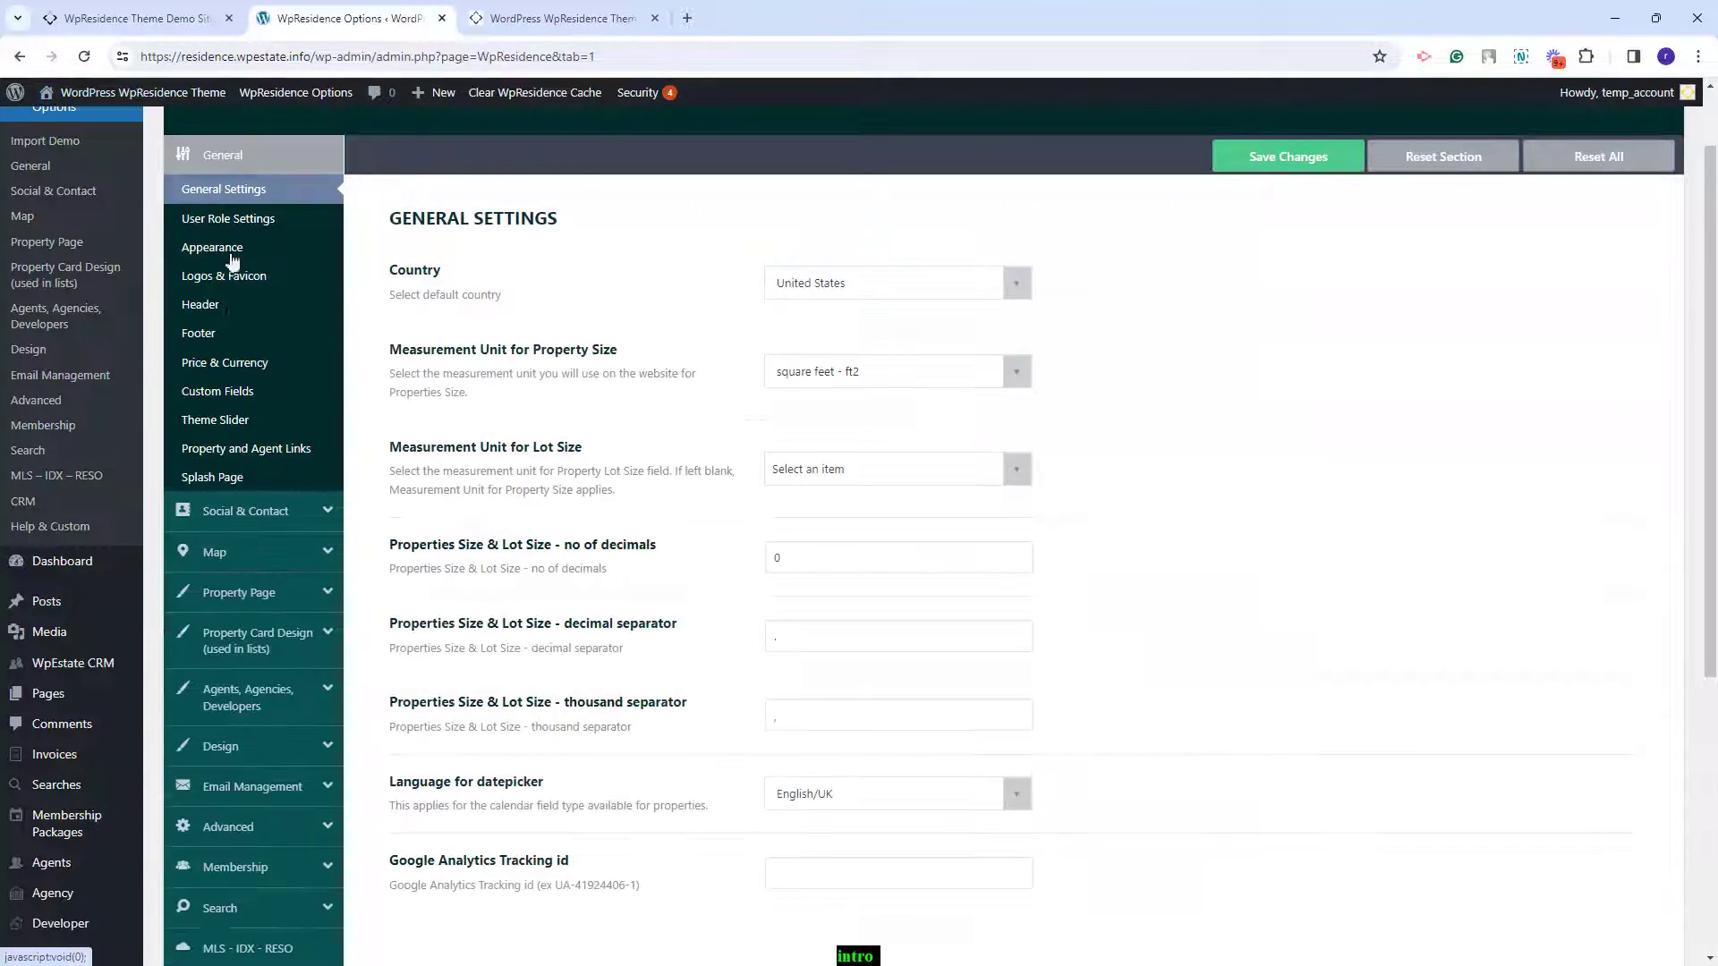
{"action": "left_click", "coordinate": [217, 306]}
{"action": "scroll", "coordinate": [1131, 598], "scroll_direction": "down", "scroll_amount": 8}
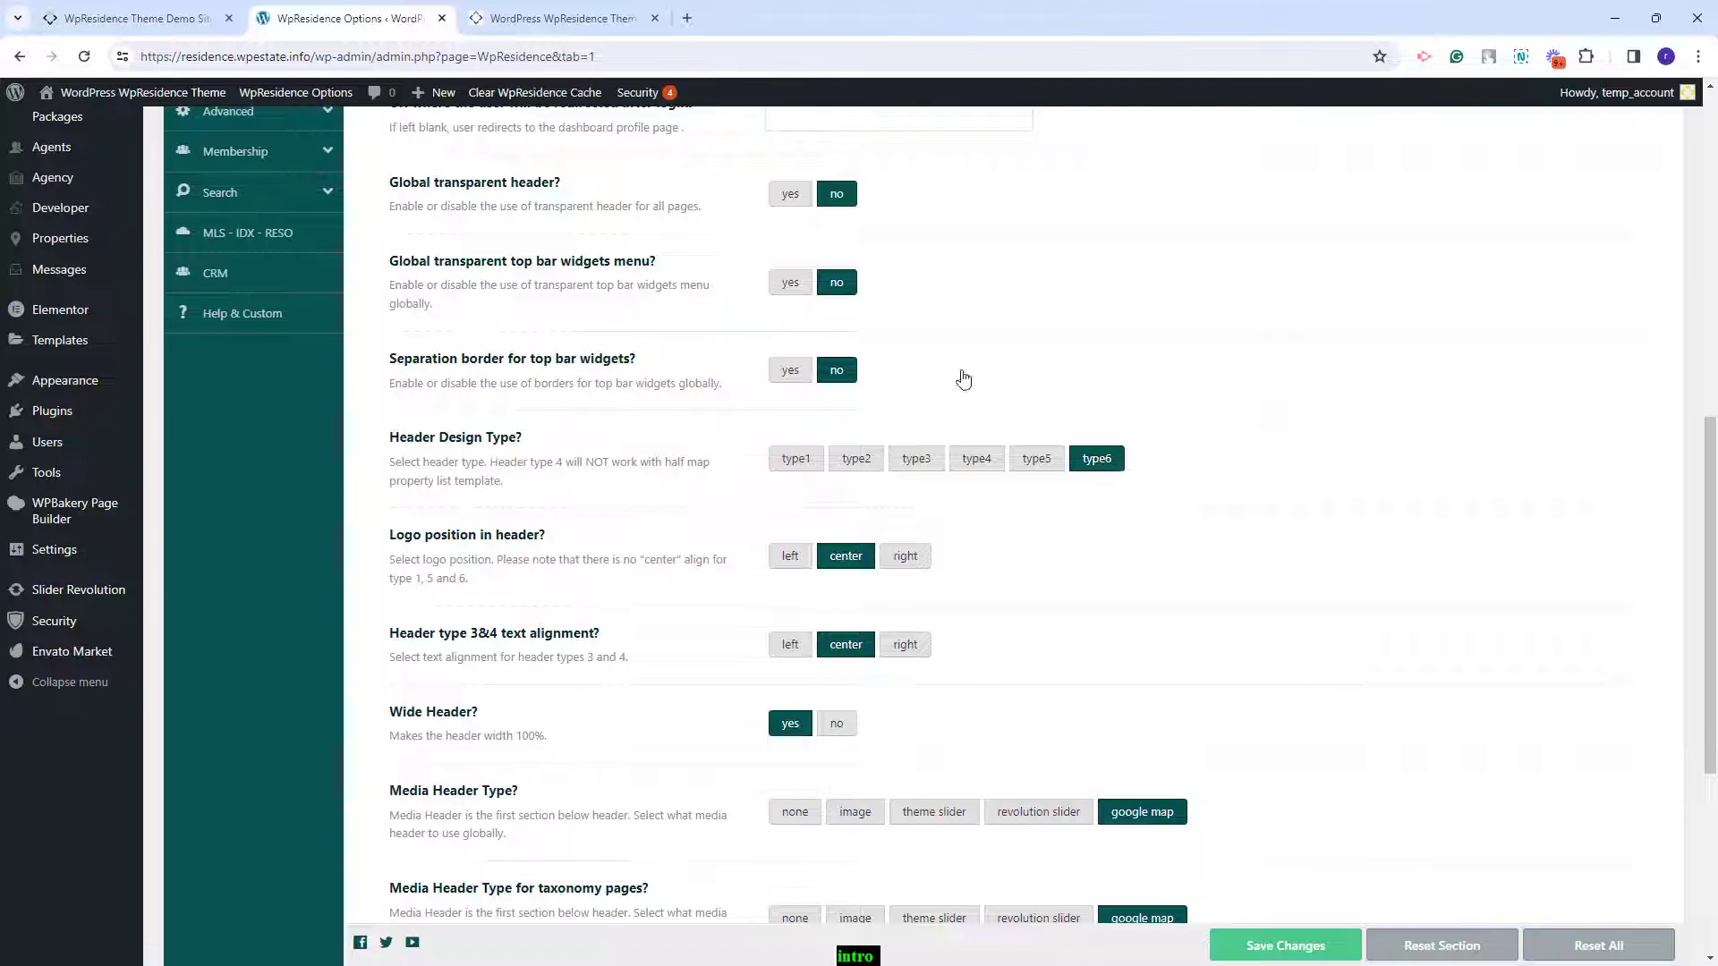
{"action": "mouse_move", "coordinate": [44, 390]}
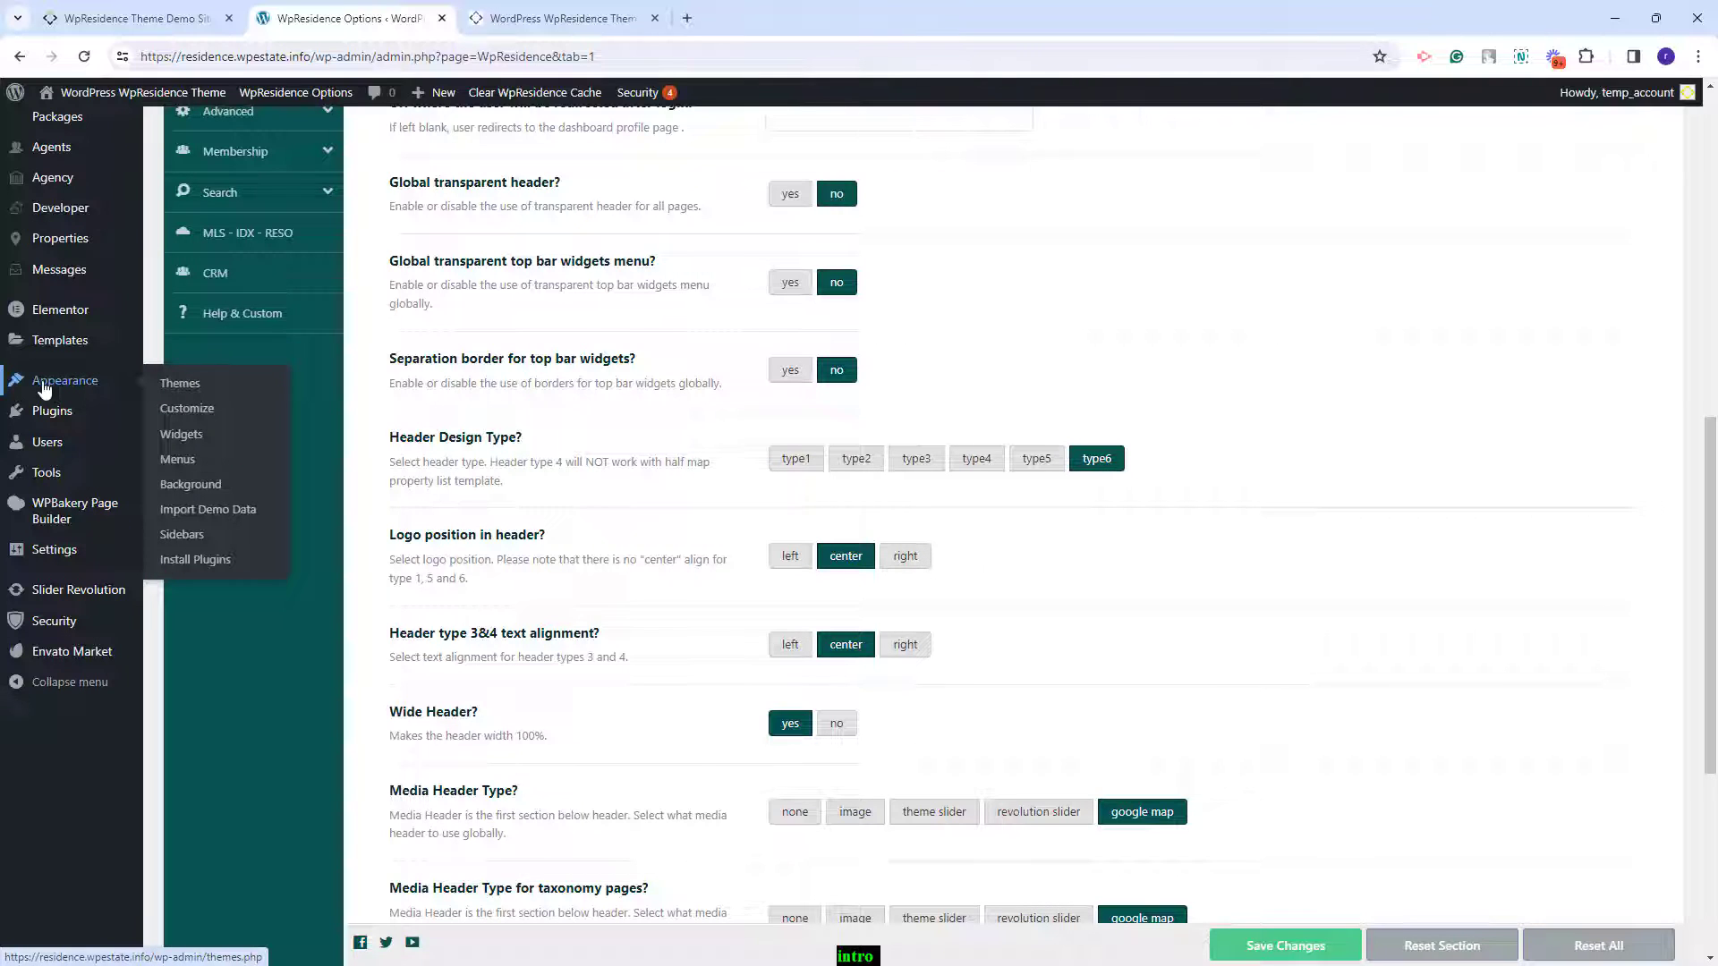
{"action": "left_click", "coordinate": [179, 462]}
- Select the Header 6 menu and check its Contact Us and Home Valuation links on the live homepage
{"action": "left_click", "coordinate": [450, 240]}
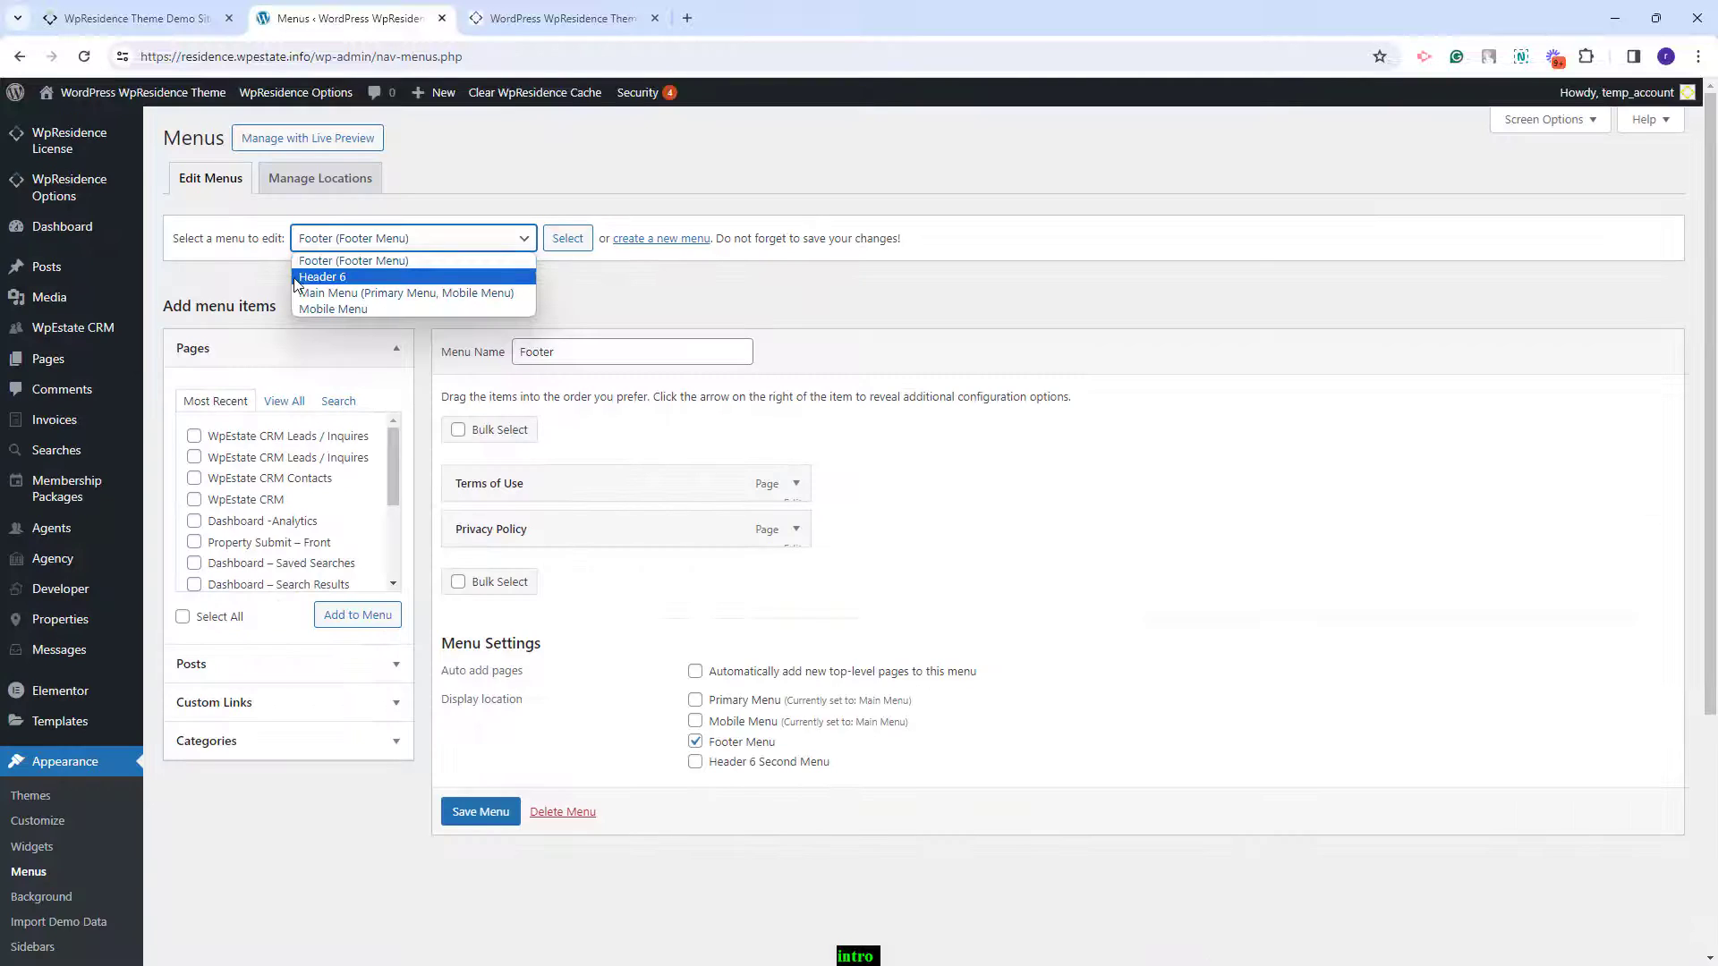
{"action": "left_click", "coordinate": [322, 277]}
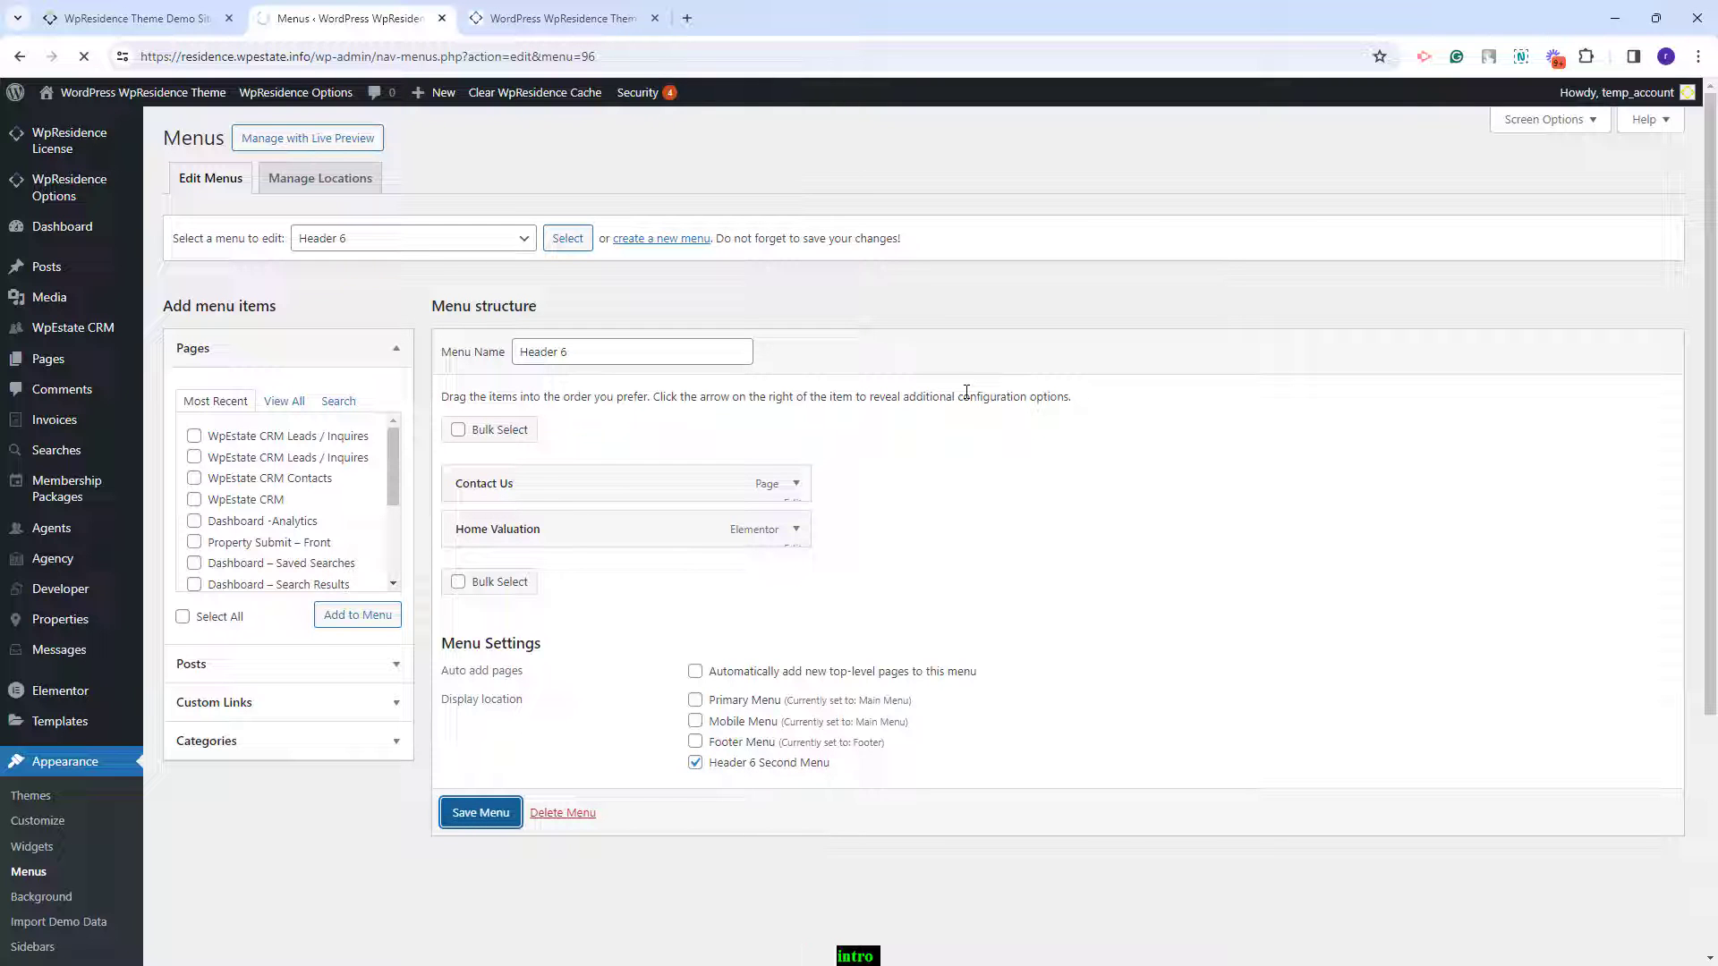
{"action": "left_click", "coordinate": [564, 18]}
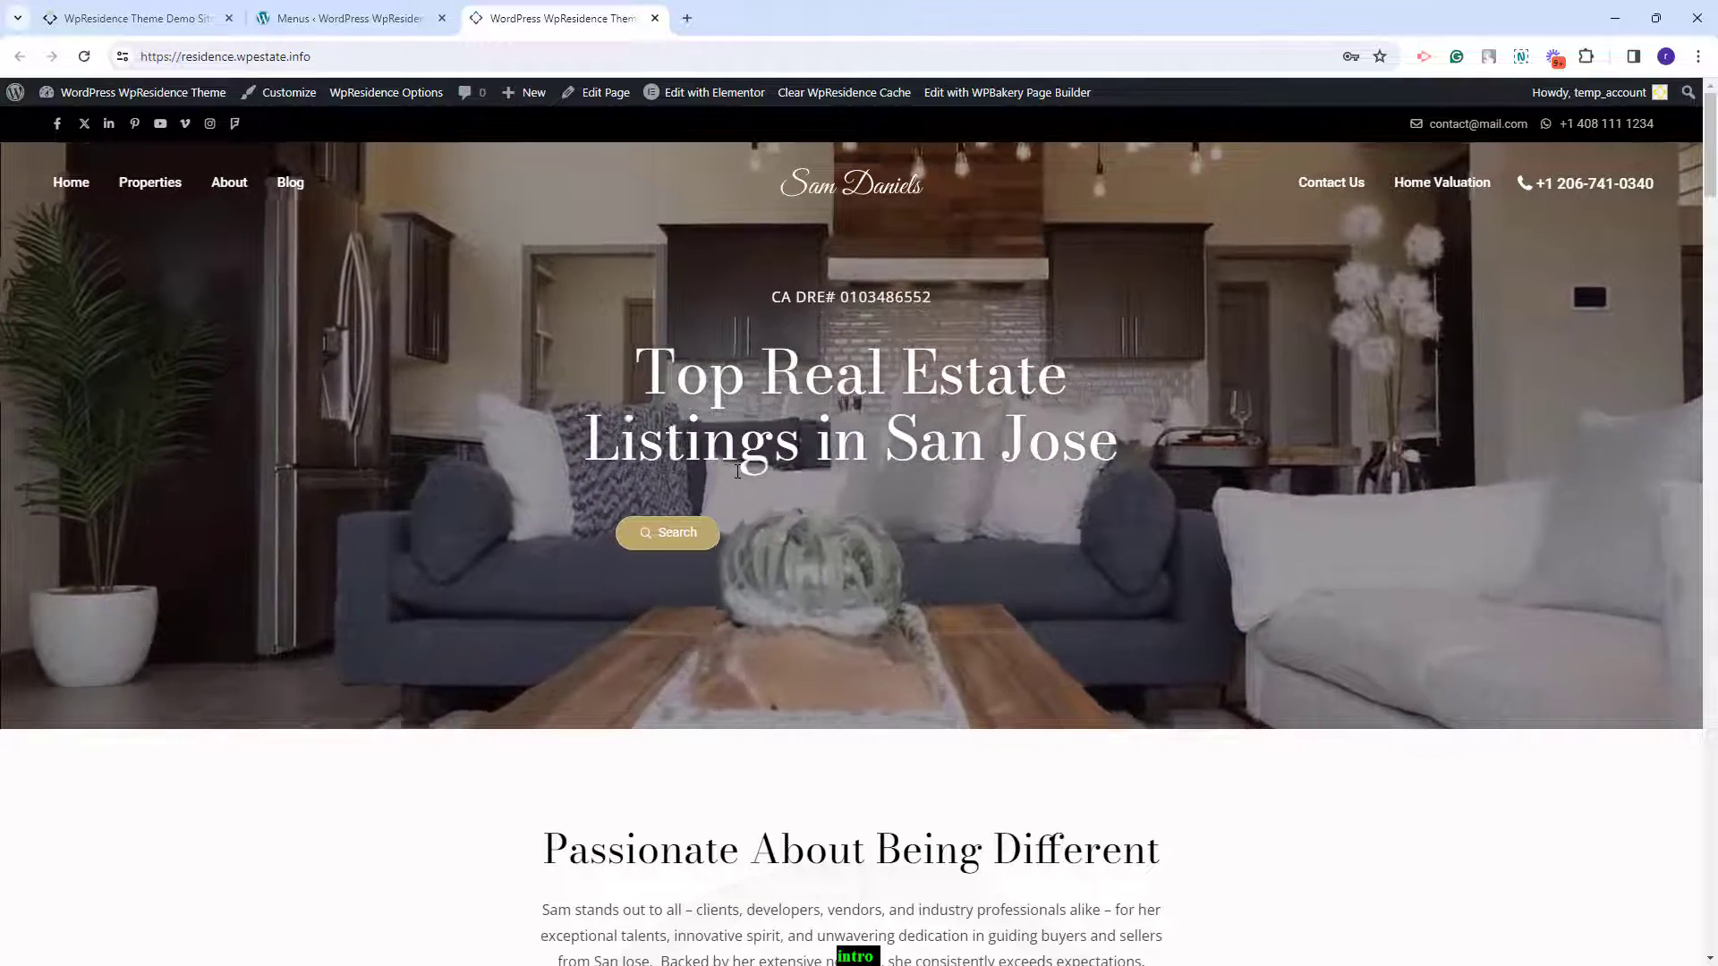
- Open the homepage in Elementor in a new tab and select the hero Search Form widget
{"action": "mouse_move", "coordinate": [691, 97]}
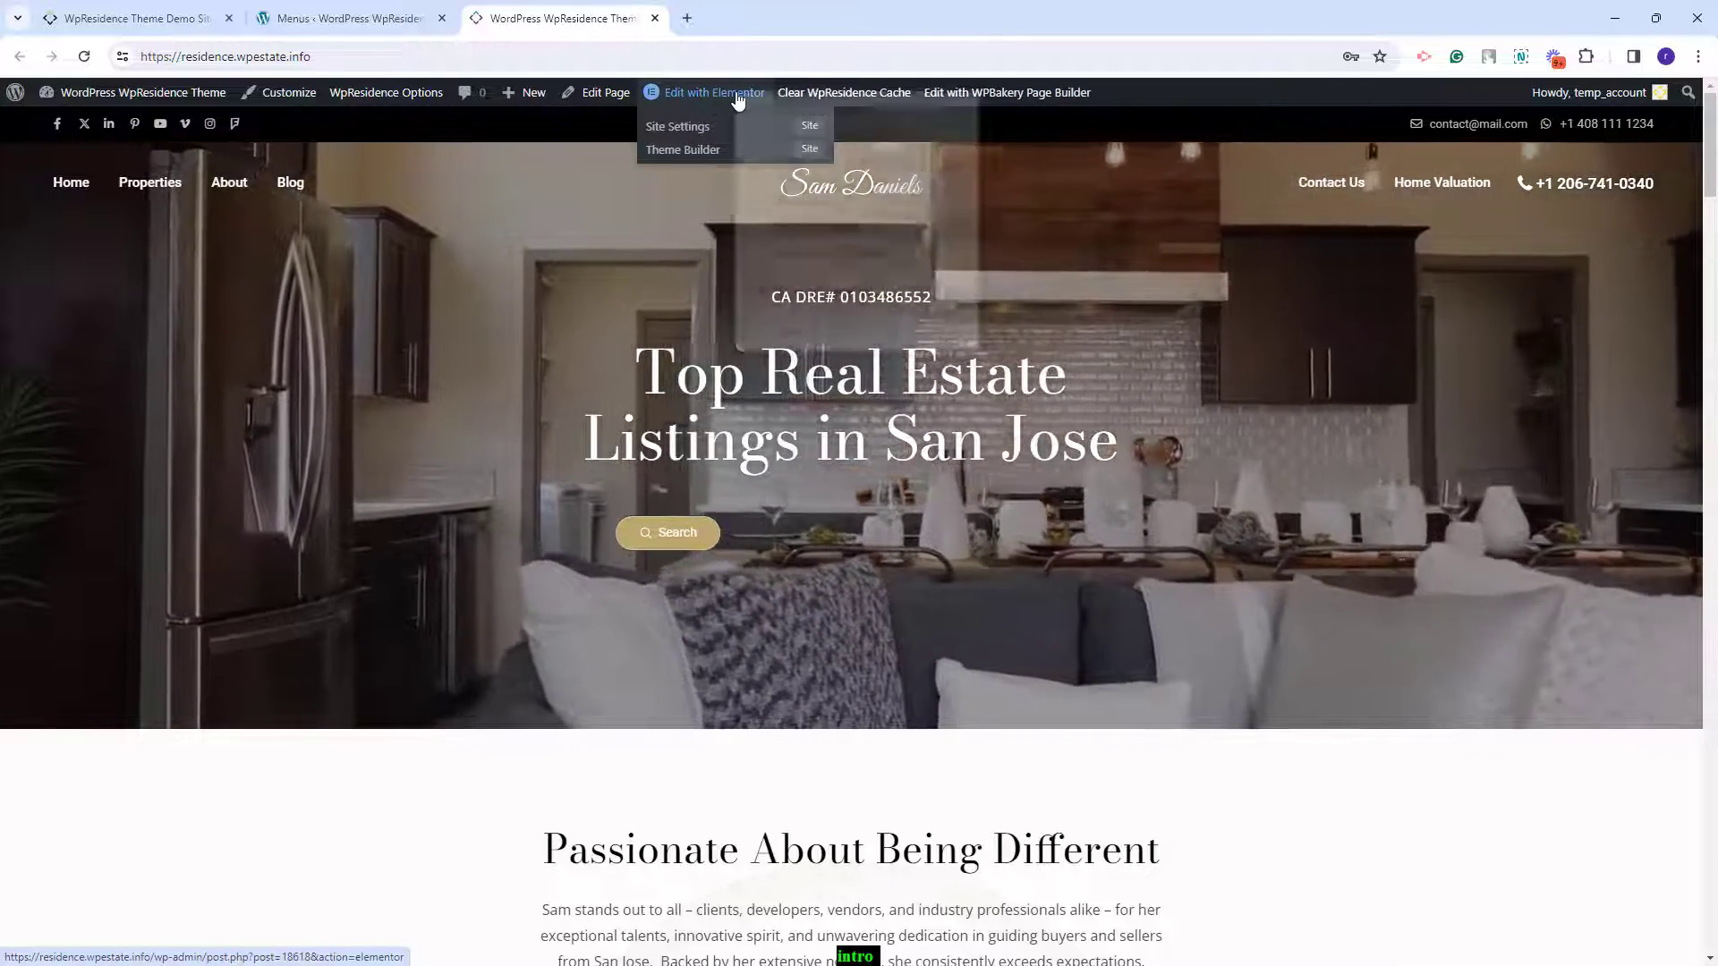
{"action": "right_click", "coordinate": [735, 98]}
{"action": "left_click", "coordinate": [806, 112]}
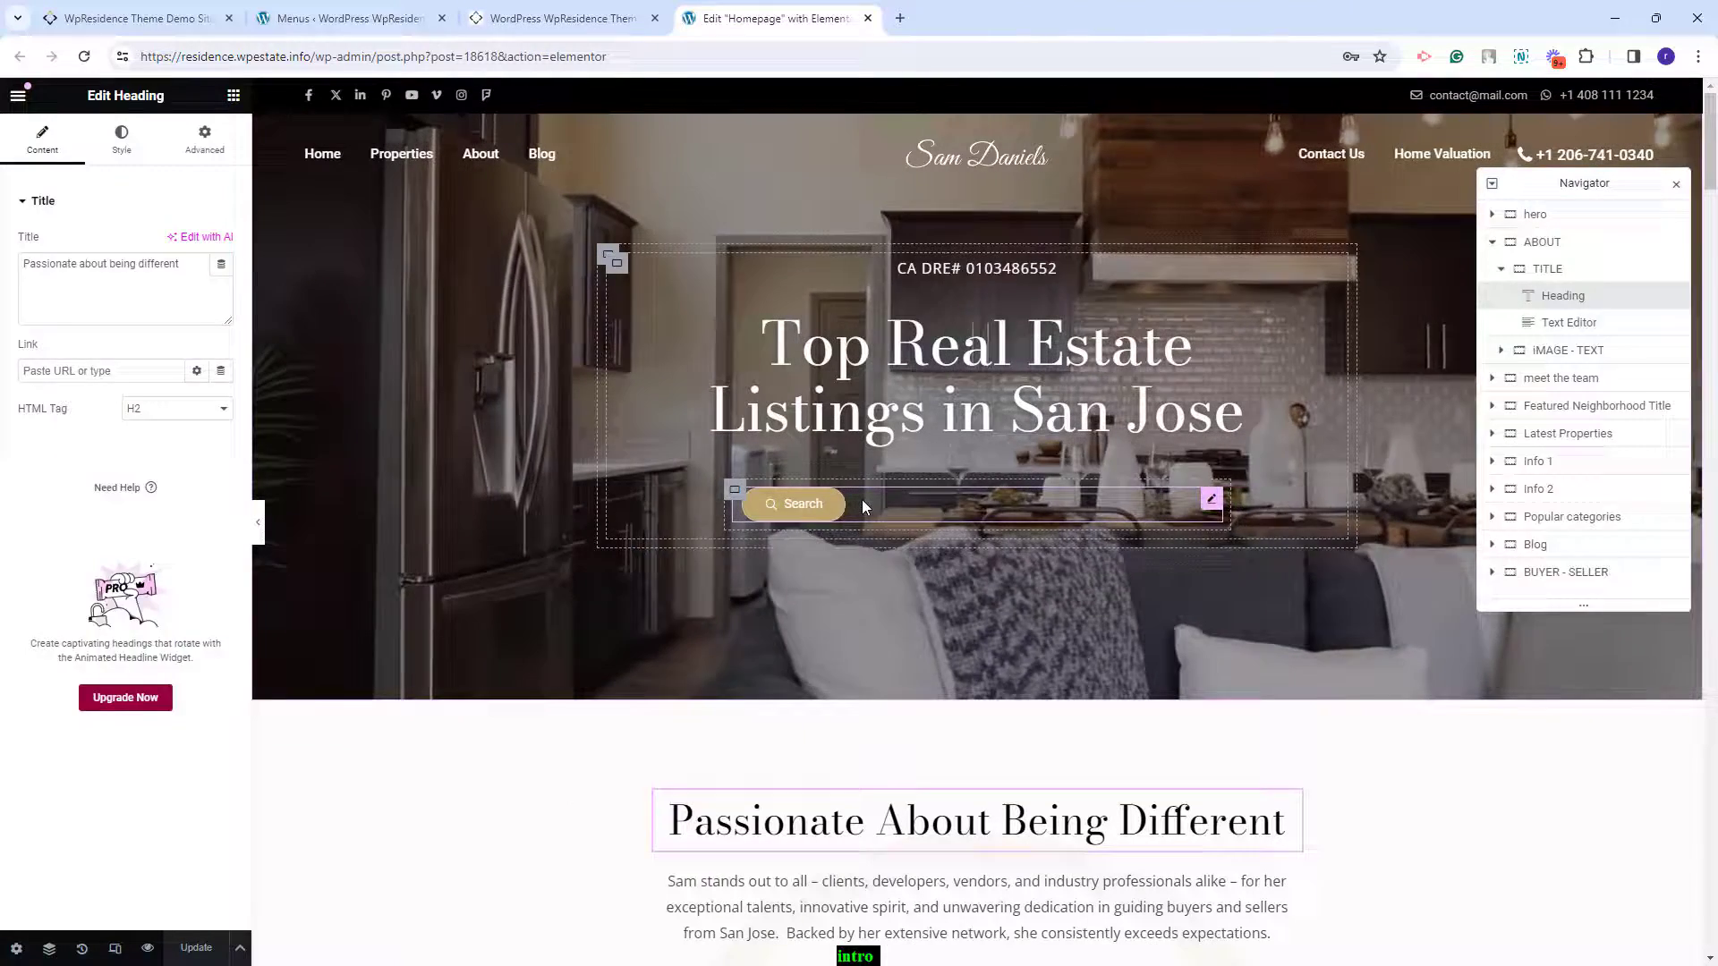
{"action": "left_click", "coordinate": [862, 499]}
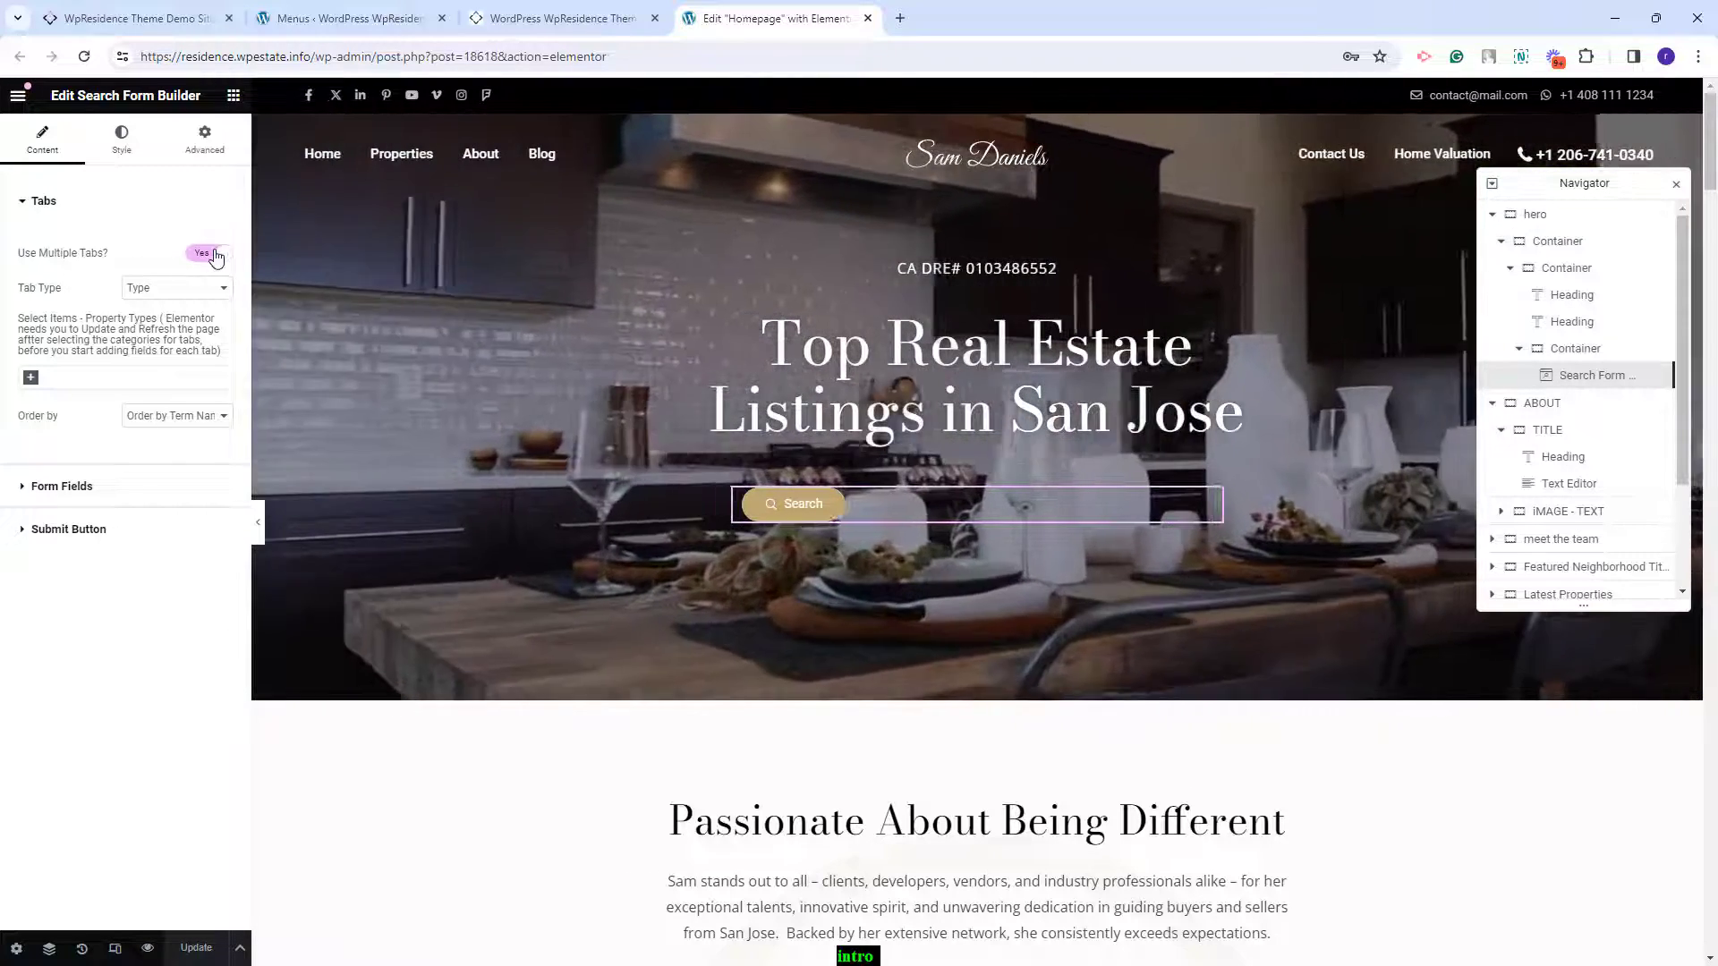
- Add For Rent and For Sale as hero search form tabs, save, and reload the editor
{"action": "left_click", "coordinate": [30, 381]}
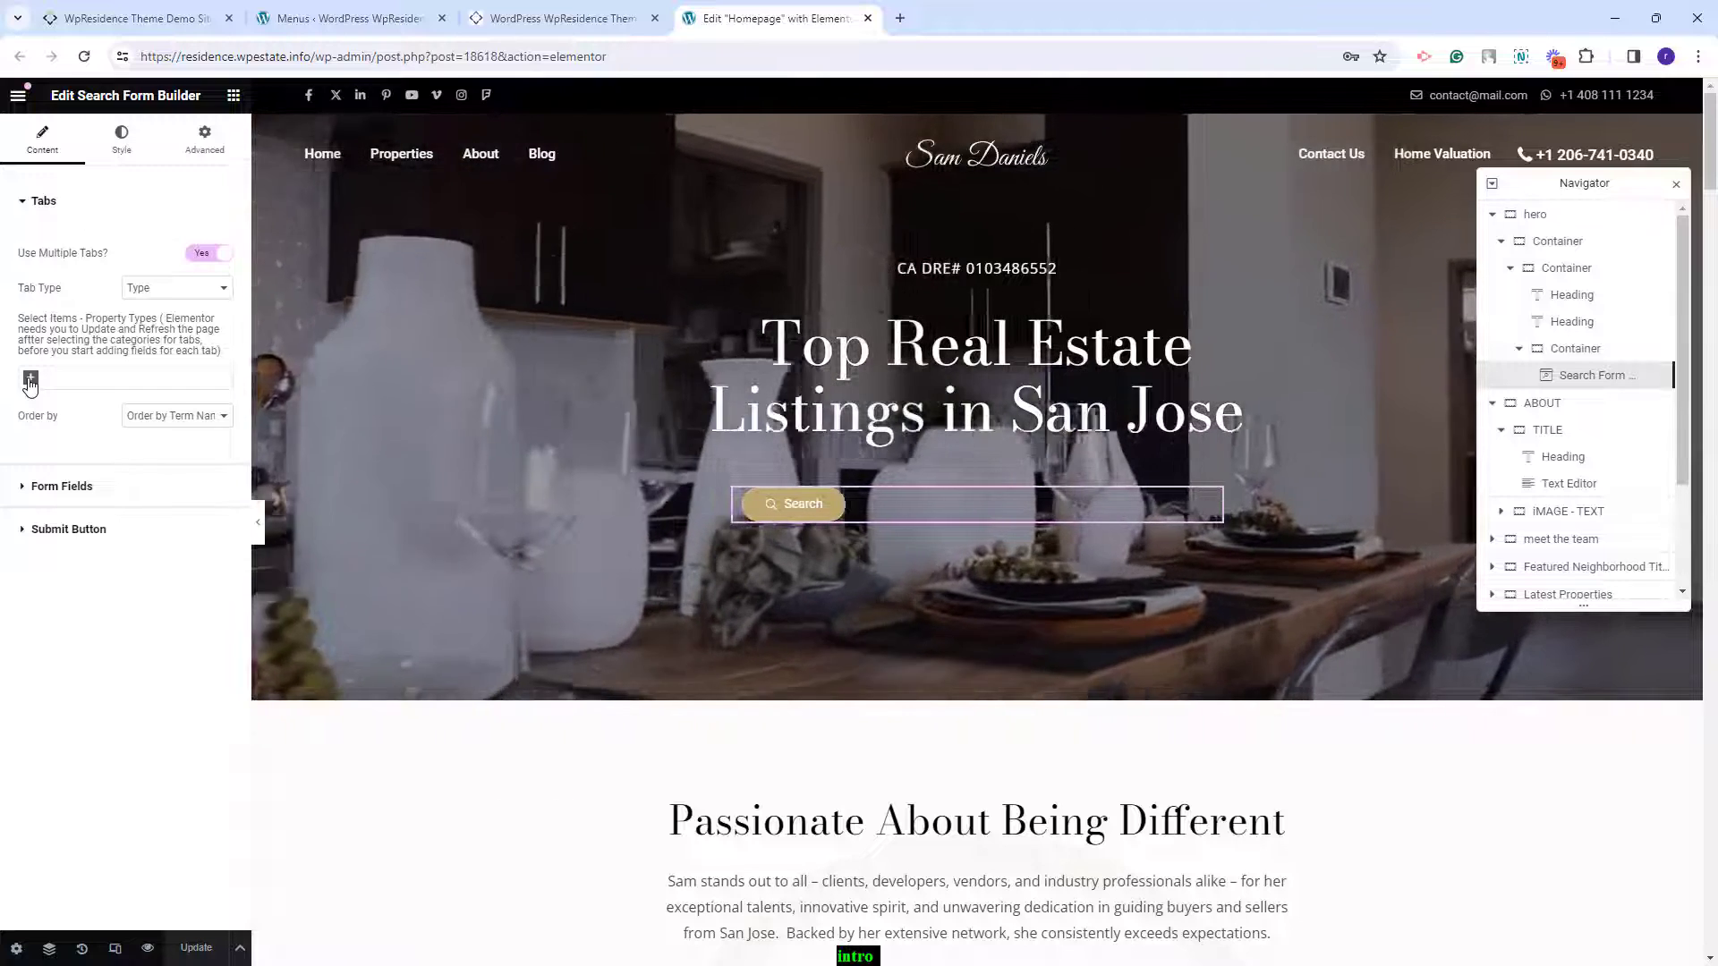
{"action": "left_click", "coordinate": [37, 401]}
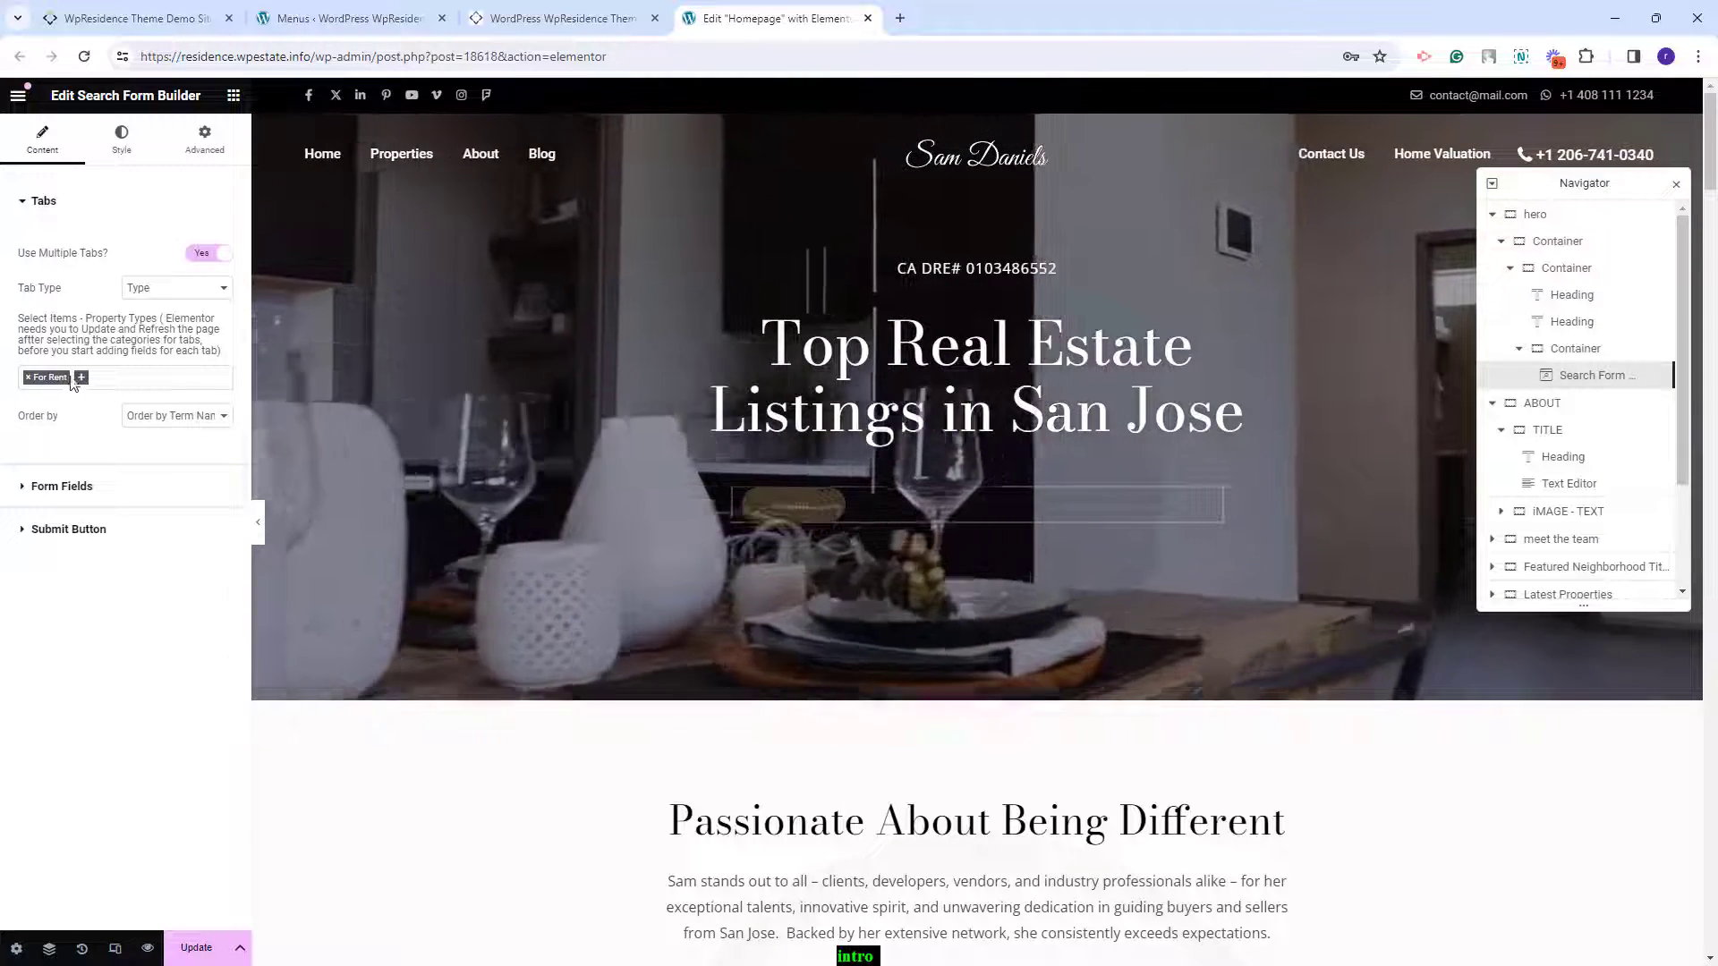
{"action": "left_click", "coordinate": [45, 421]}
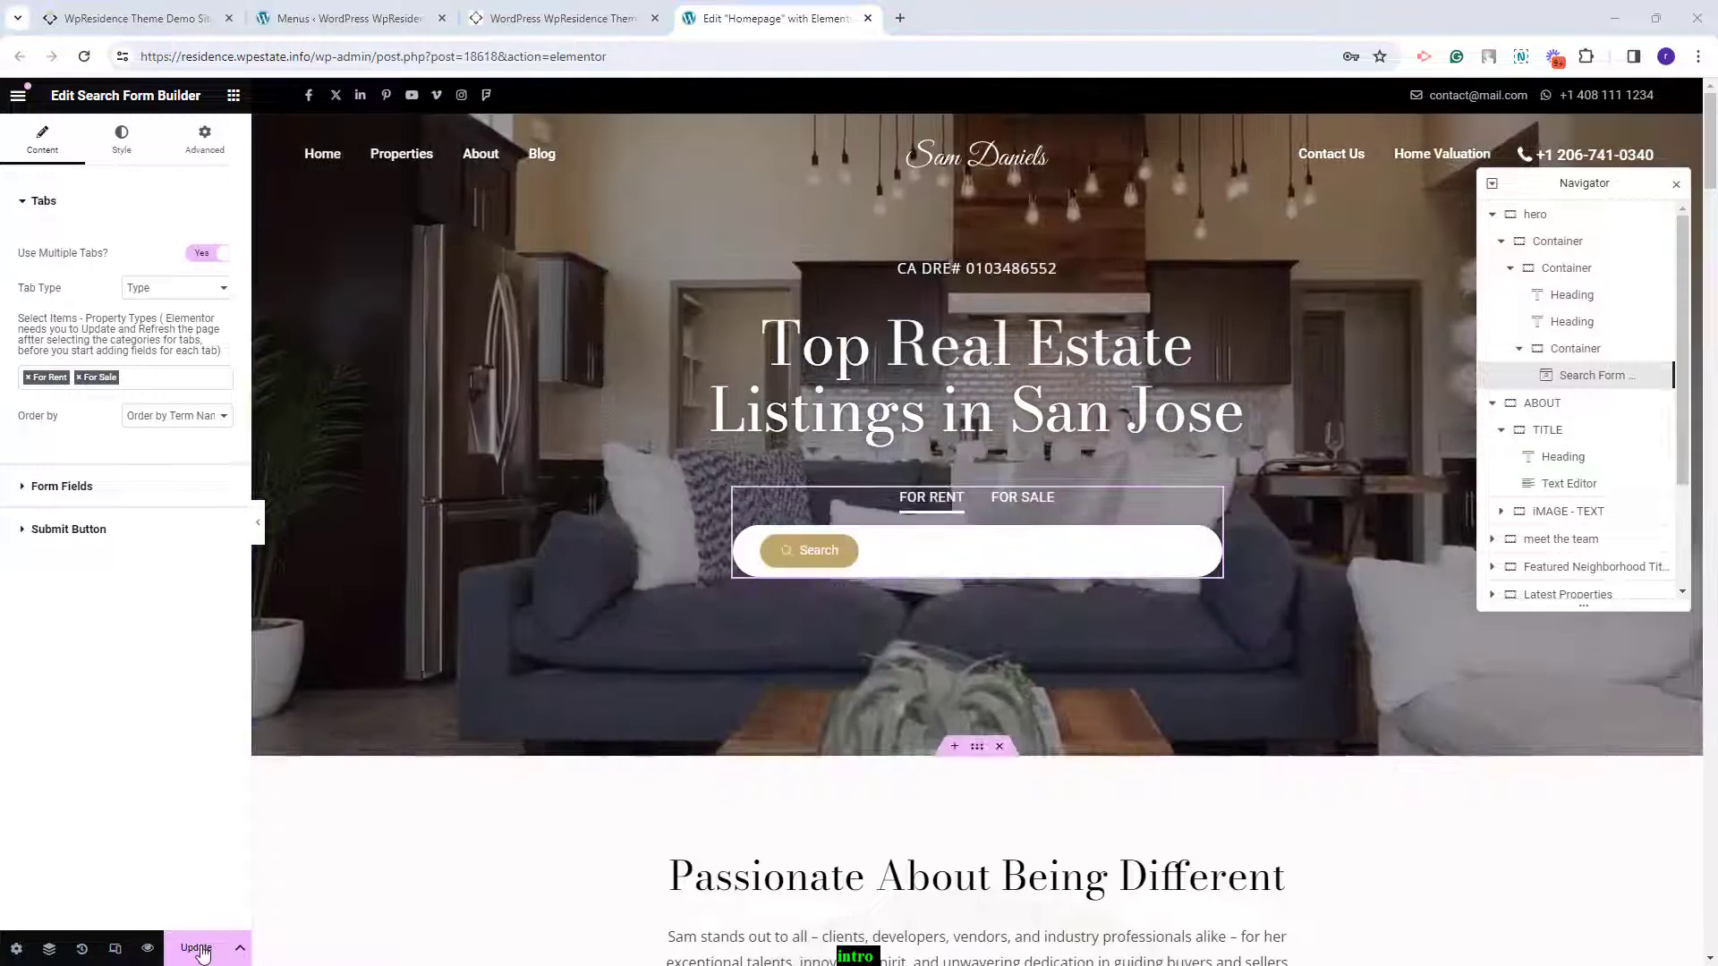
{"action": "key", "text": "ctrl+s"}
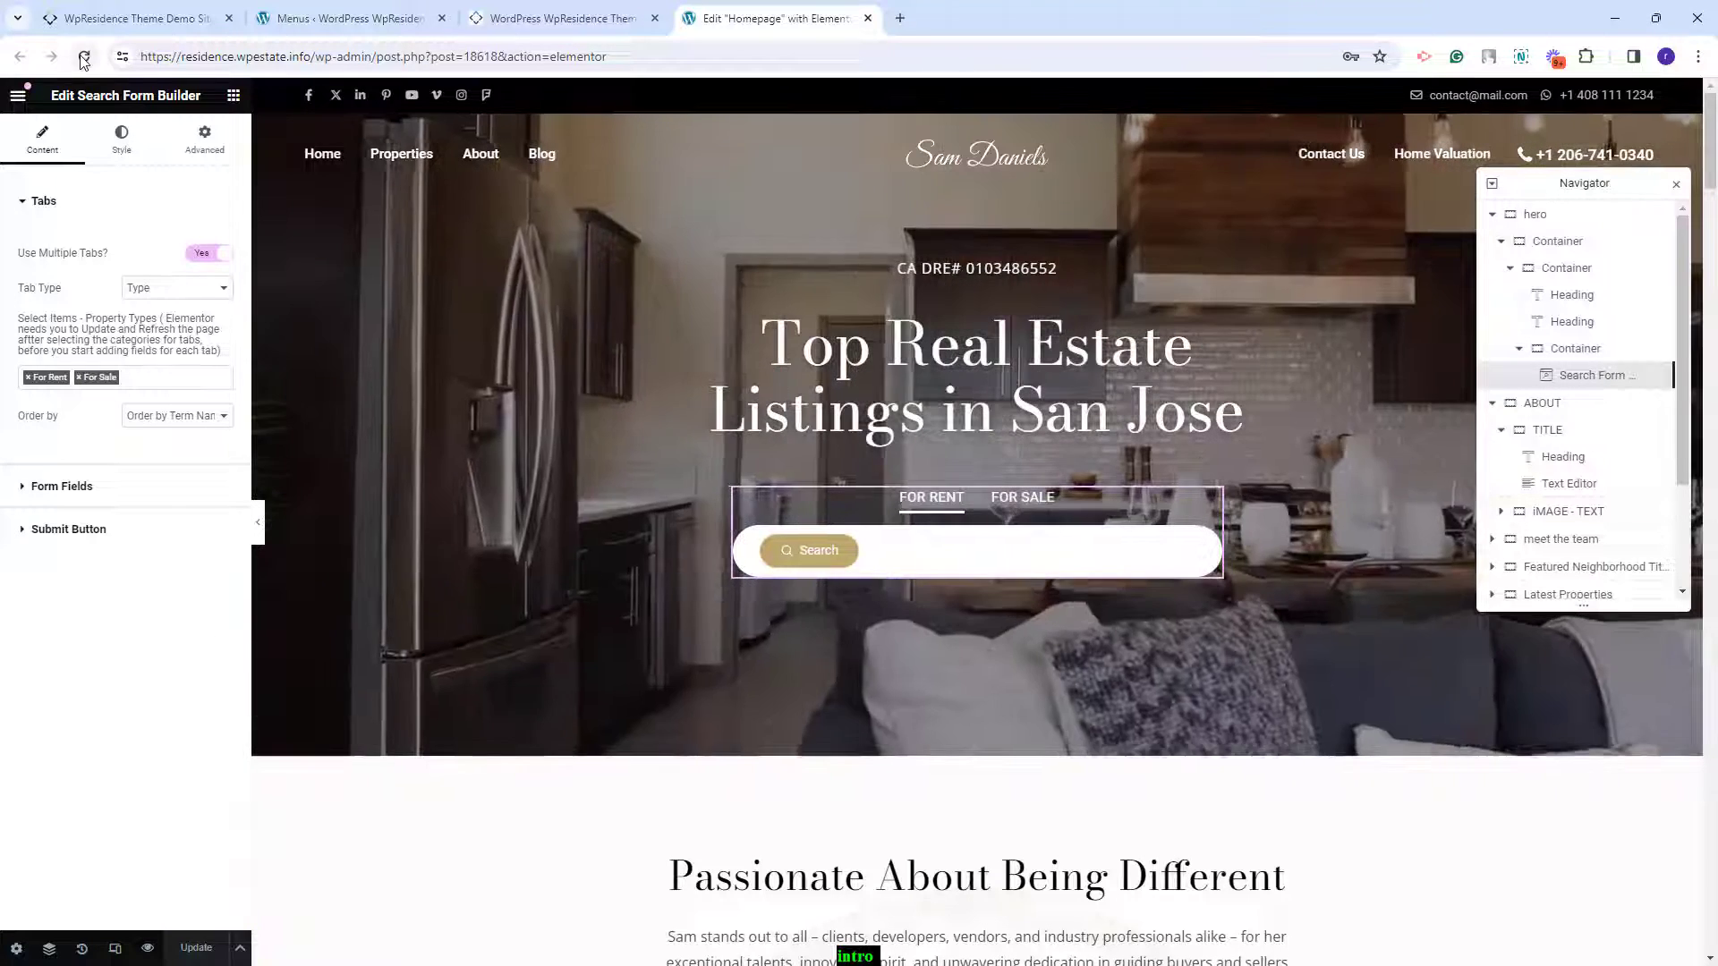
{"action": "left_click", "coordinate": [83, 57]}
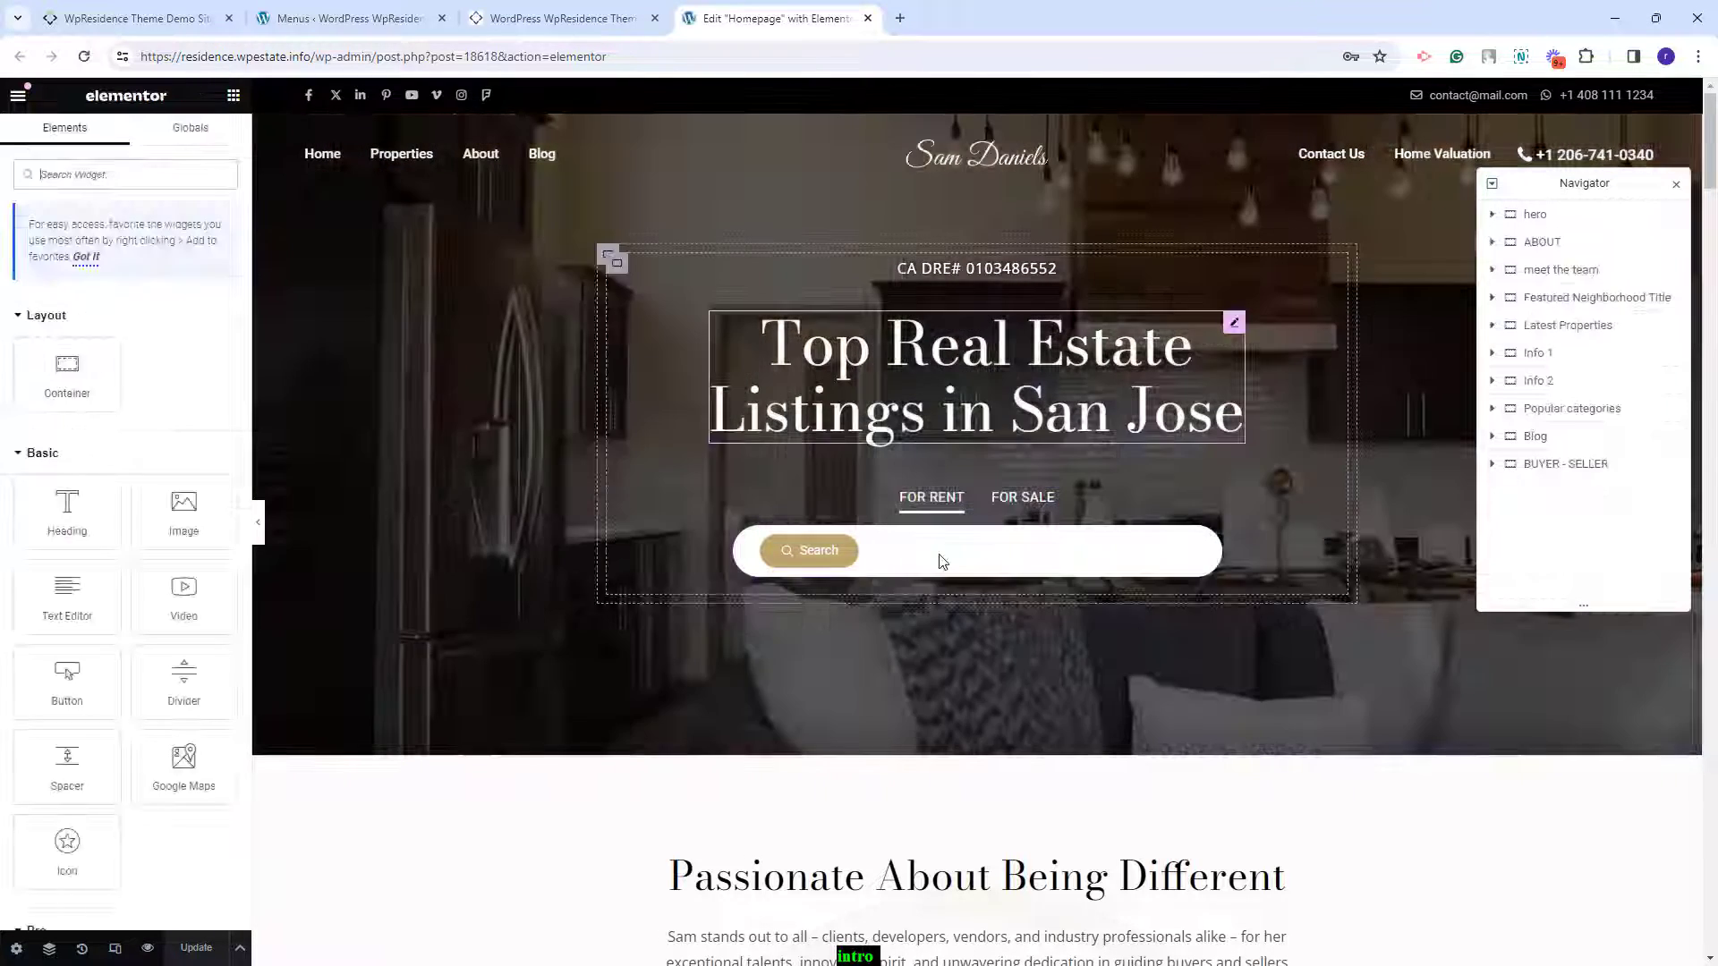
- Place the first Property Location field in For Rent and the second in For Sale
{"action": "left_click", "coordinate": [942, 561]}
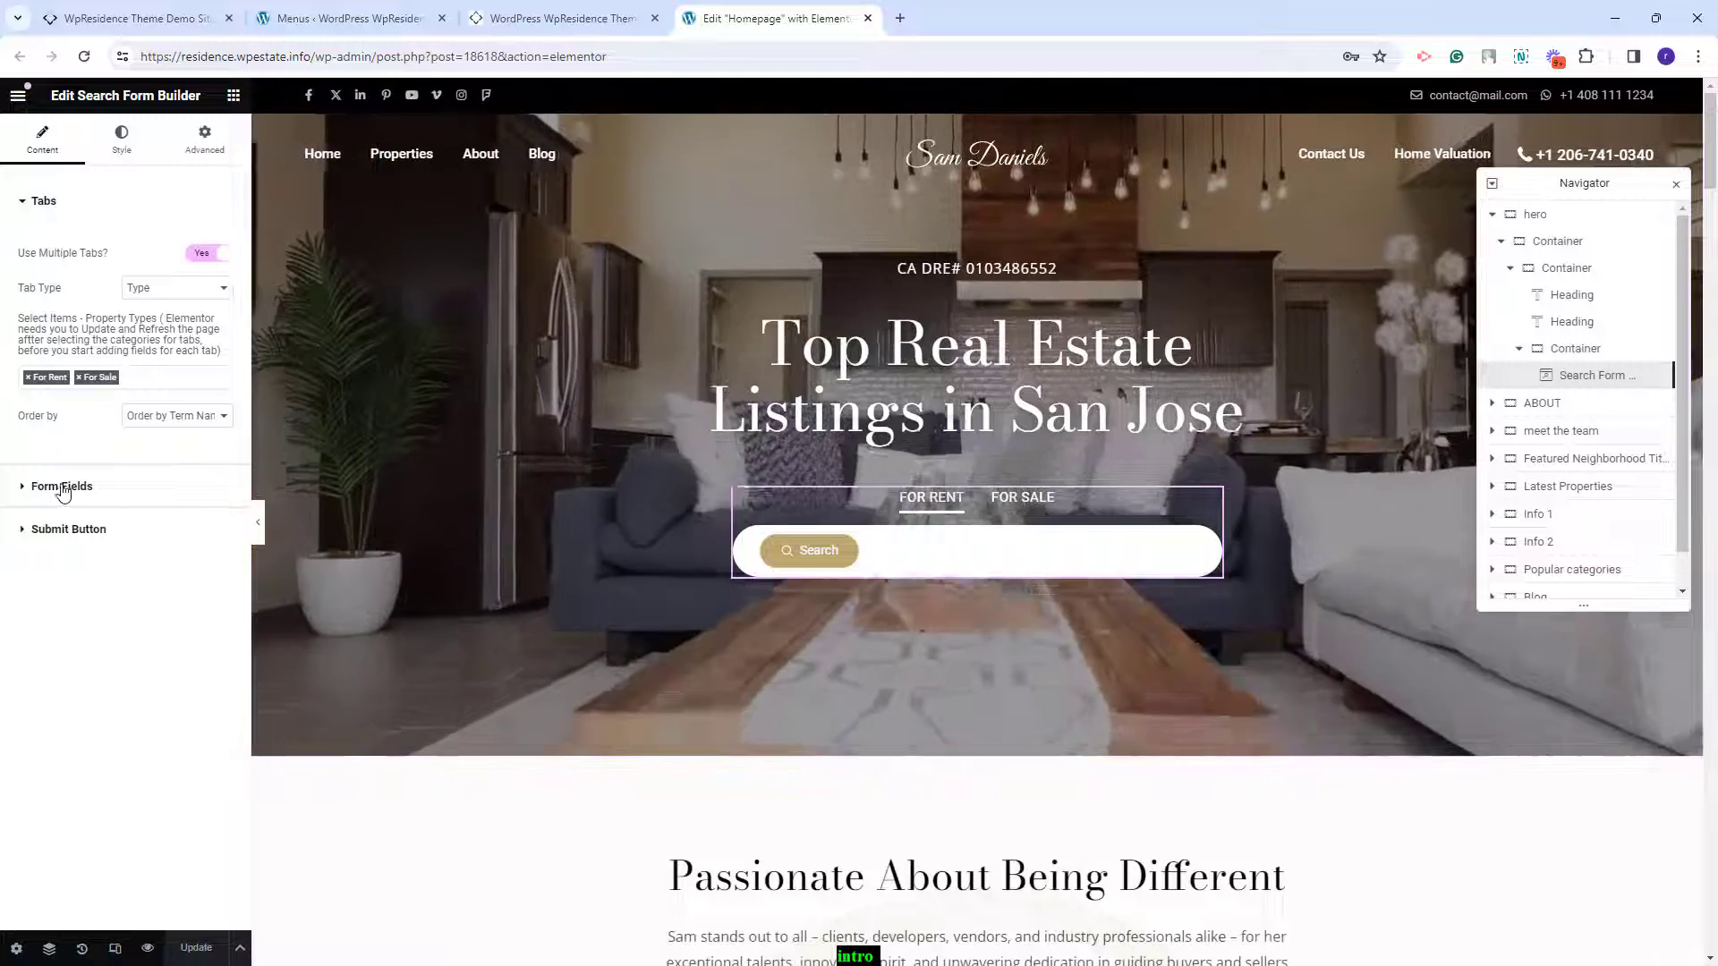
{"action": "left_click", "coordinate": [62, 488]}
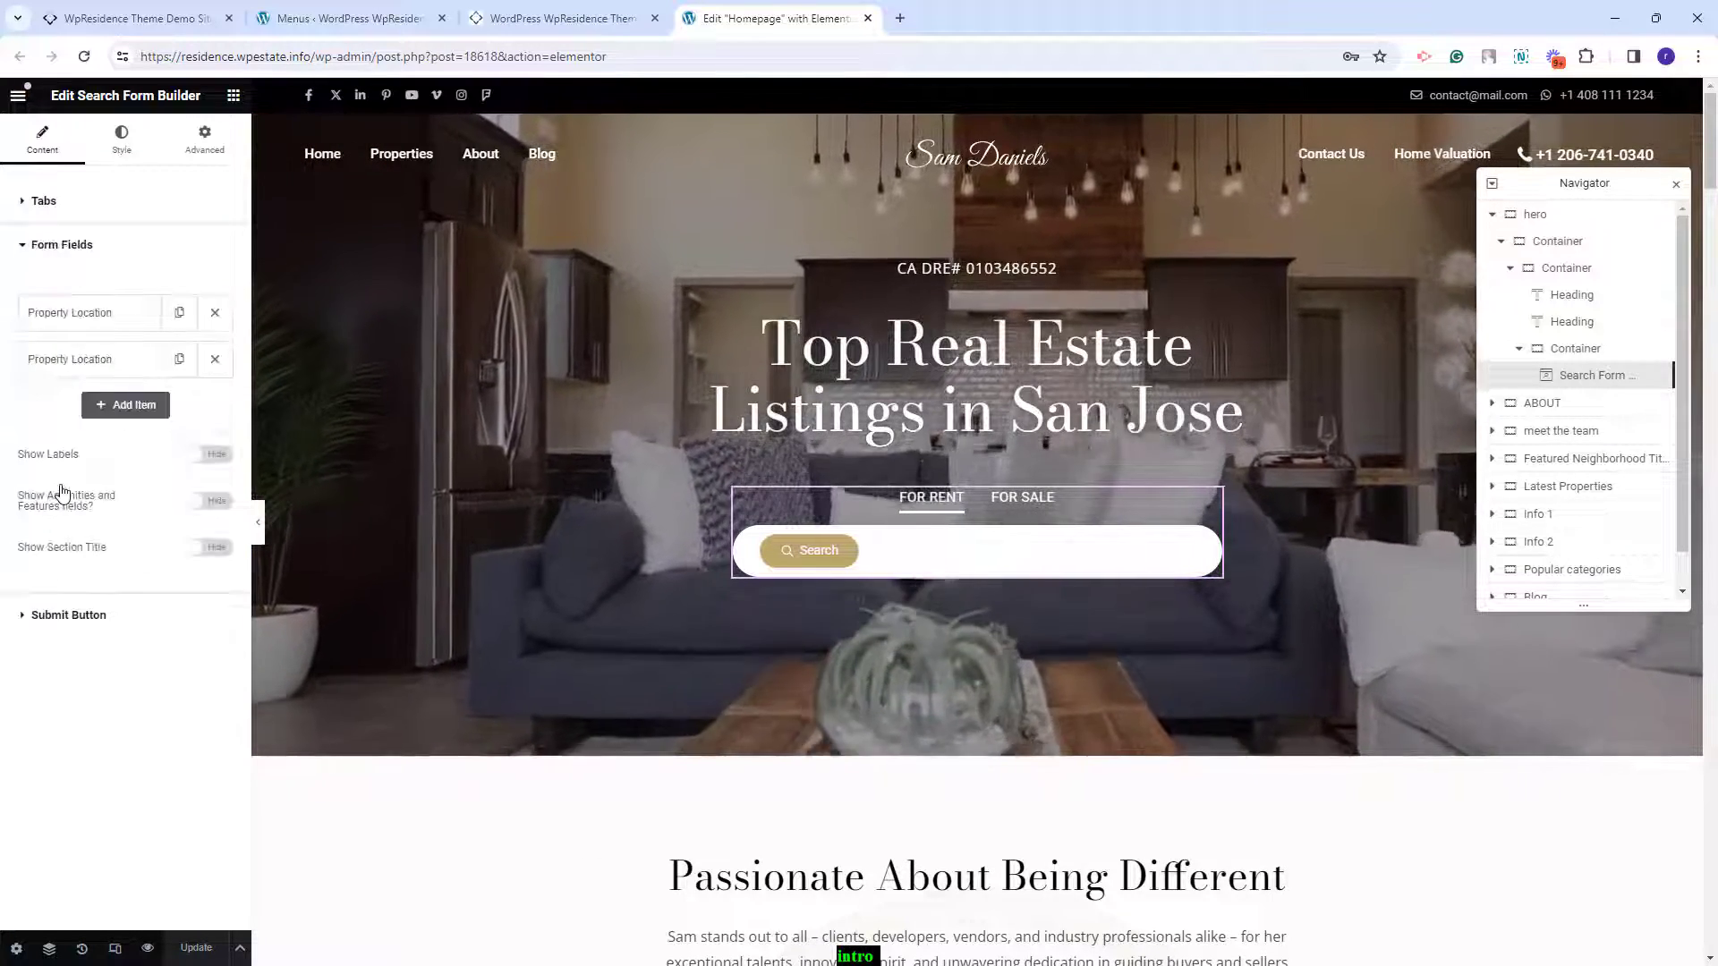
{"action": "left_click", "coordinate": [71, 312]}
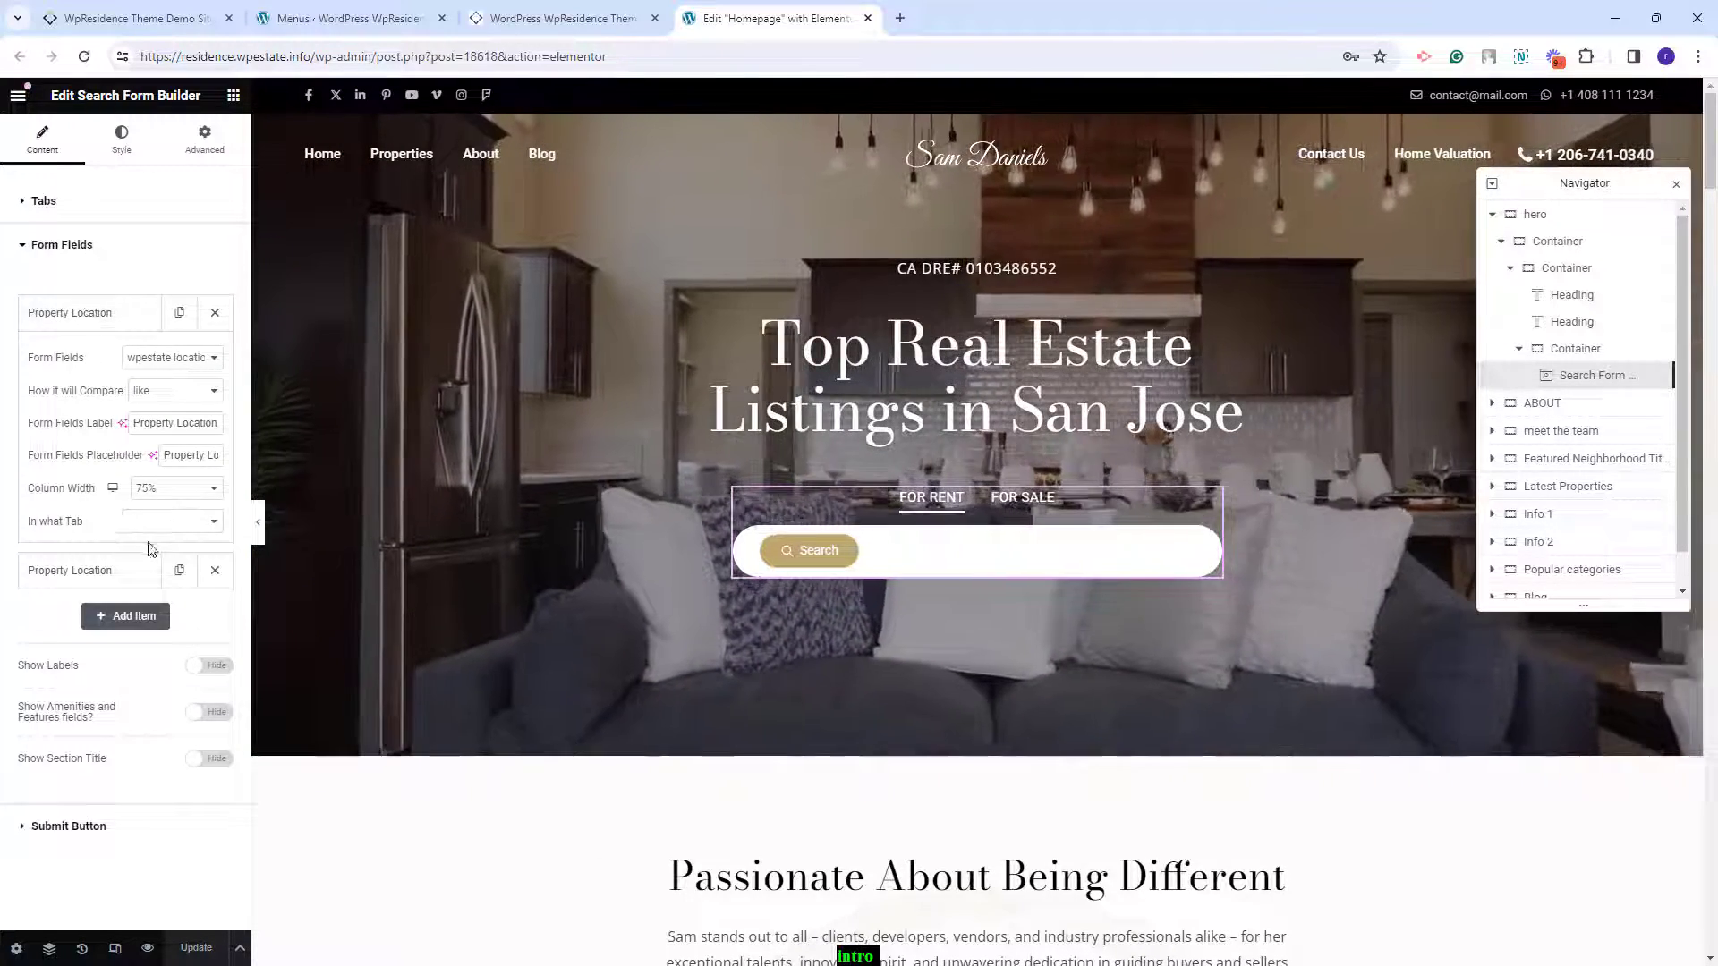
{"action": "left_click", "coordinate": [146, 521]}
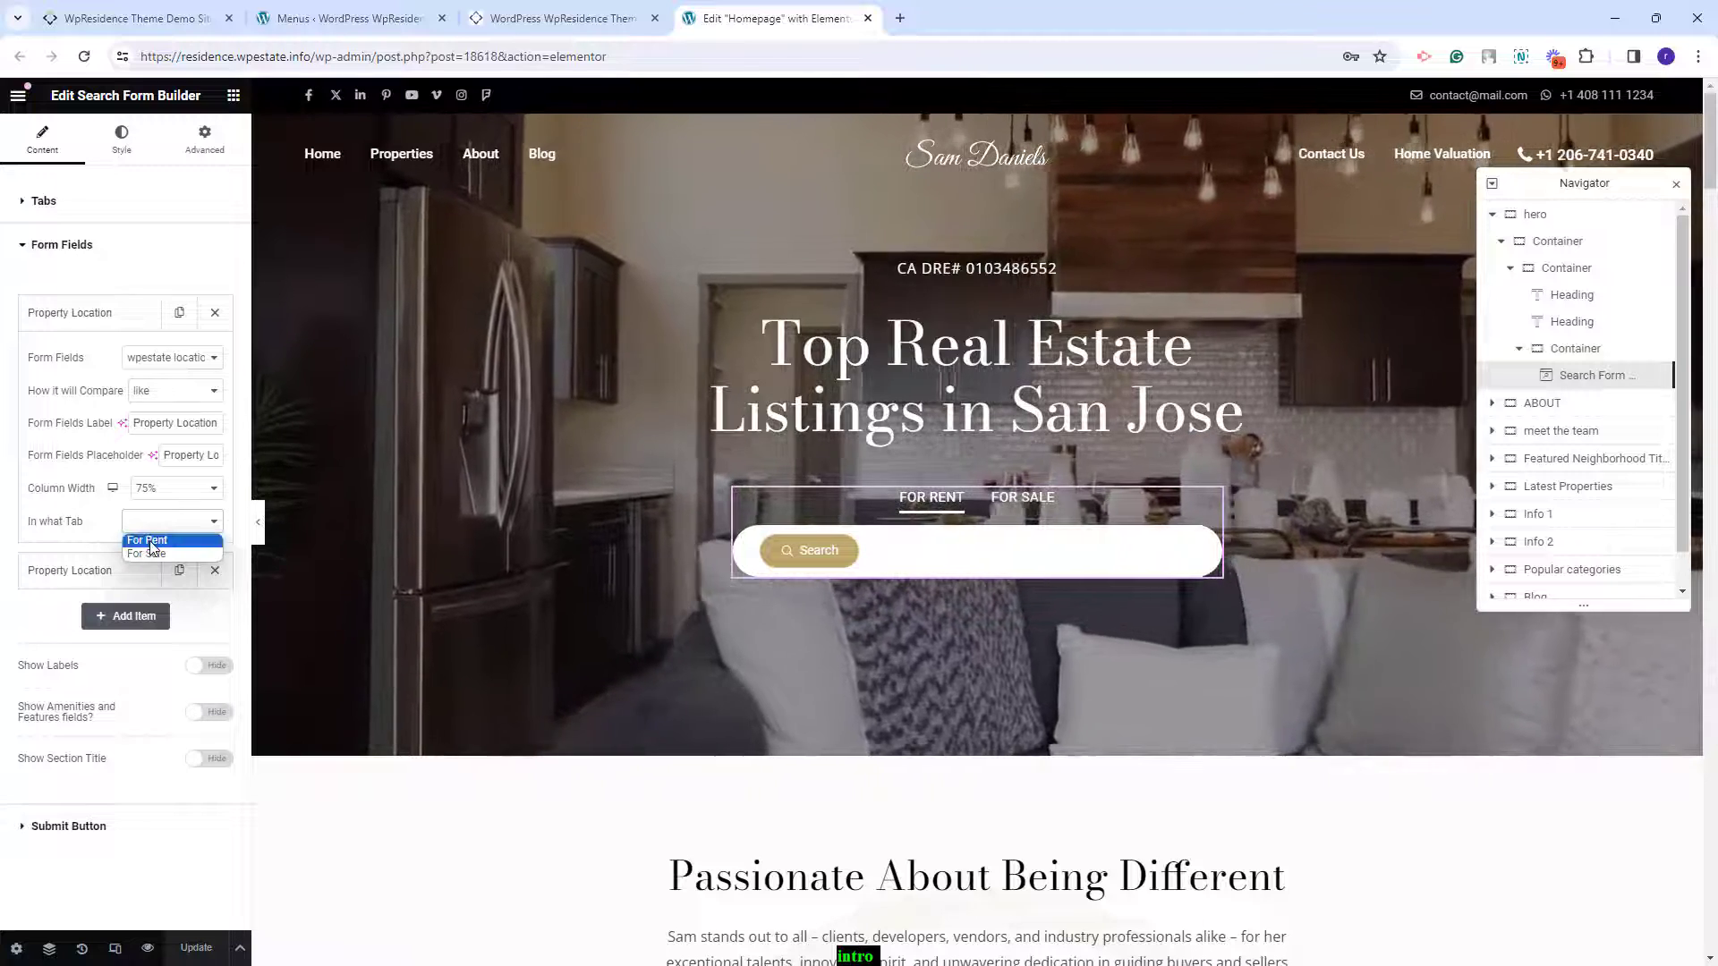
{"action": "left_click", "coordinate": [150, 542]}
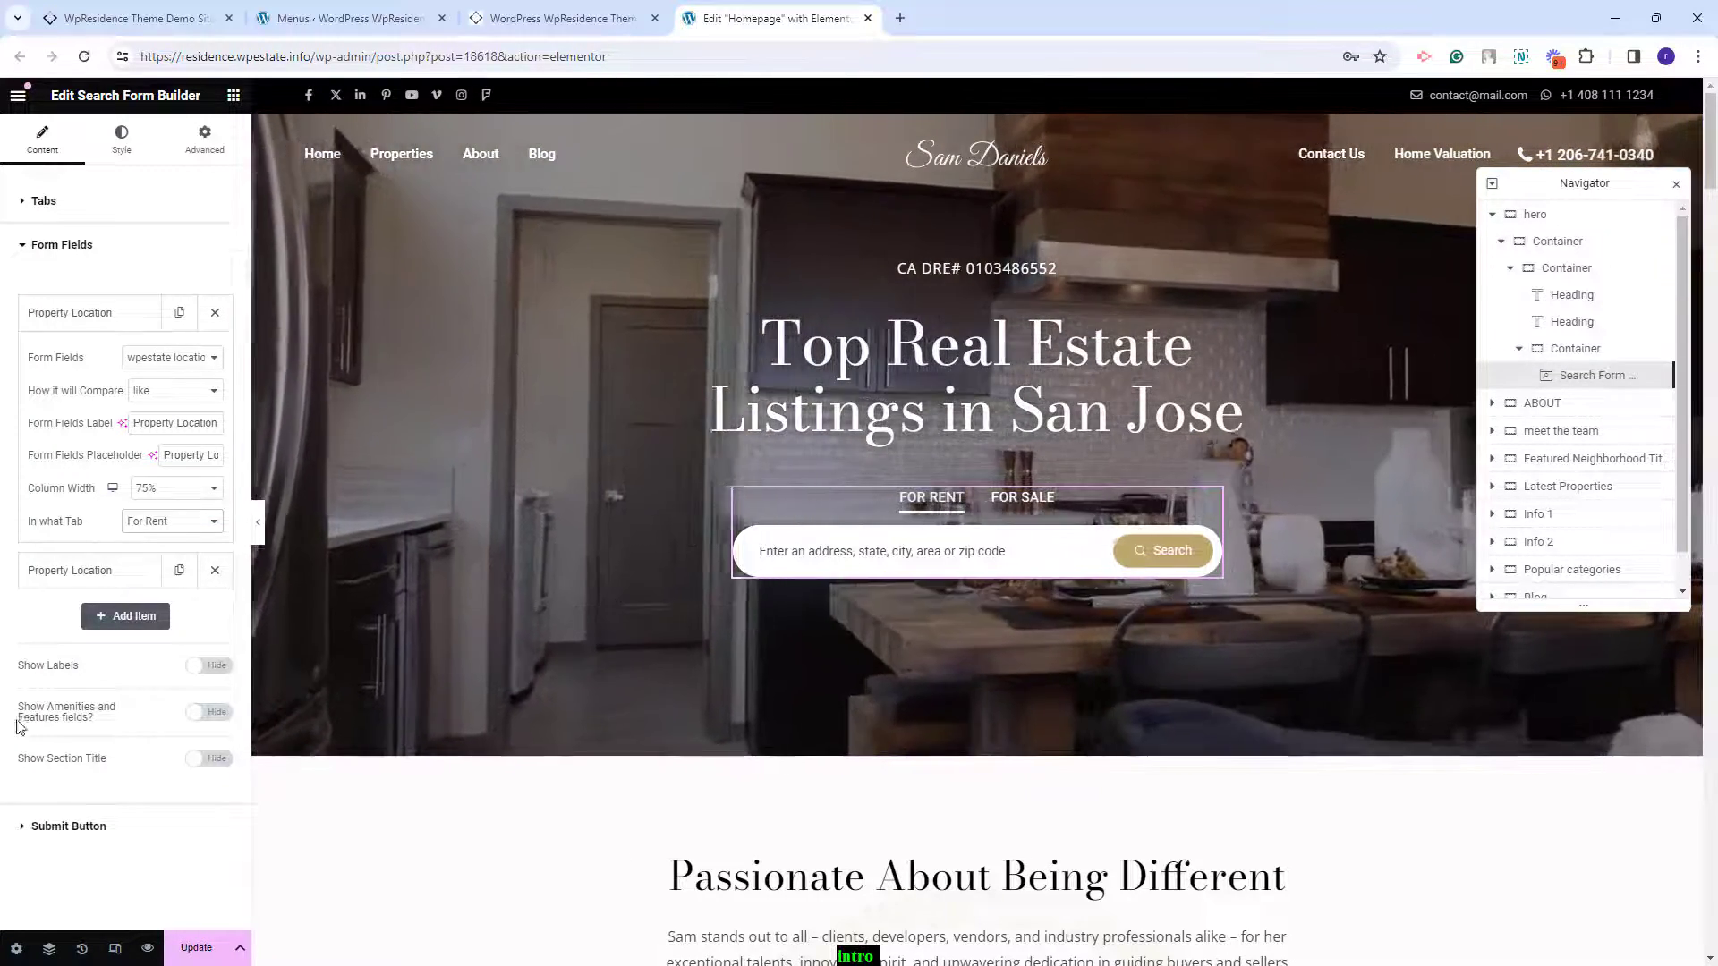
{"action": "left_click", "coordinate": [51, 575]}
{"action": "left_click", "coordinate": [166, 567]}
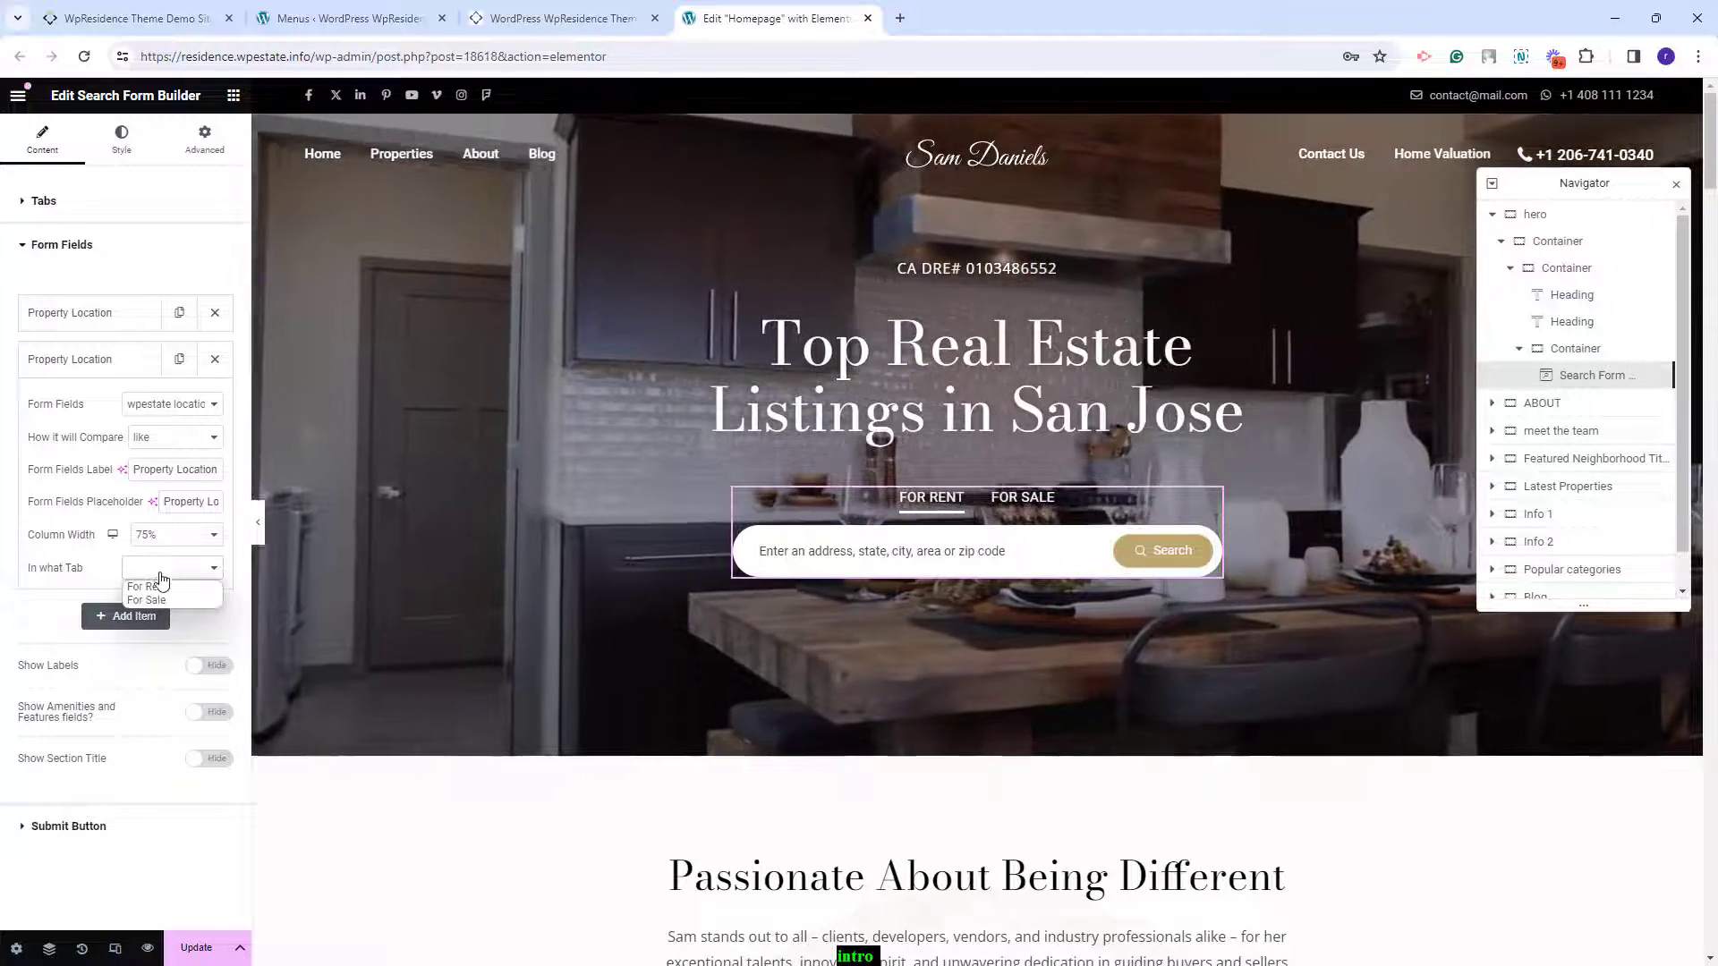
{"action": "left_click", "coordinate": [147, 600]}
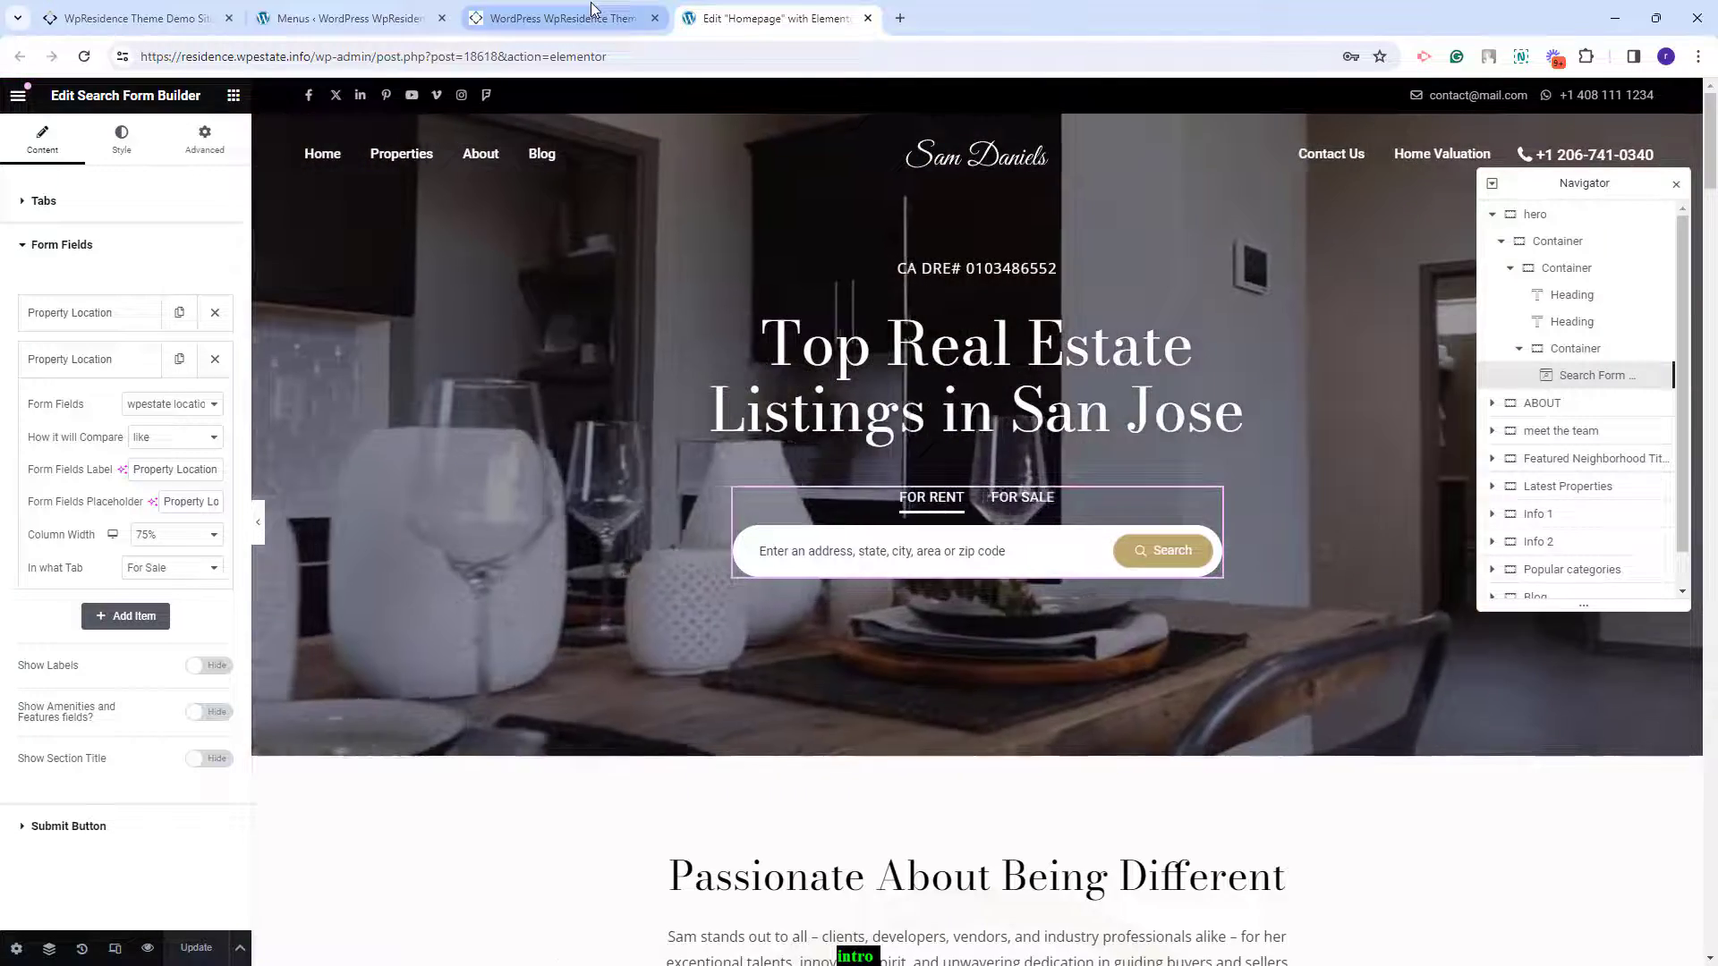
{"action": "left_click", "coordinate": [564, 18]}
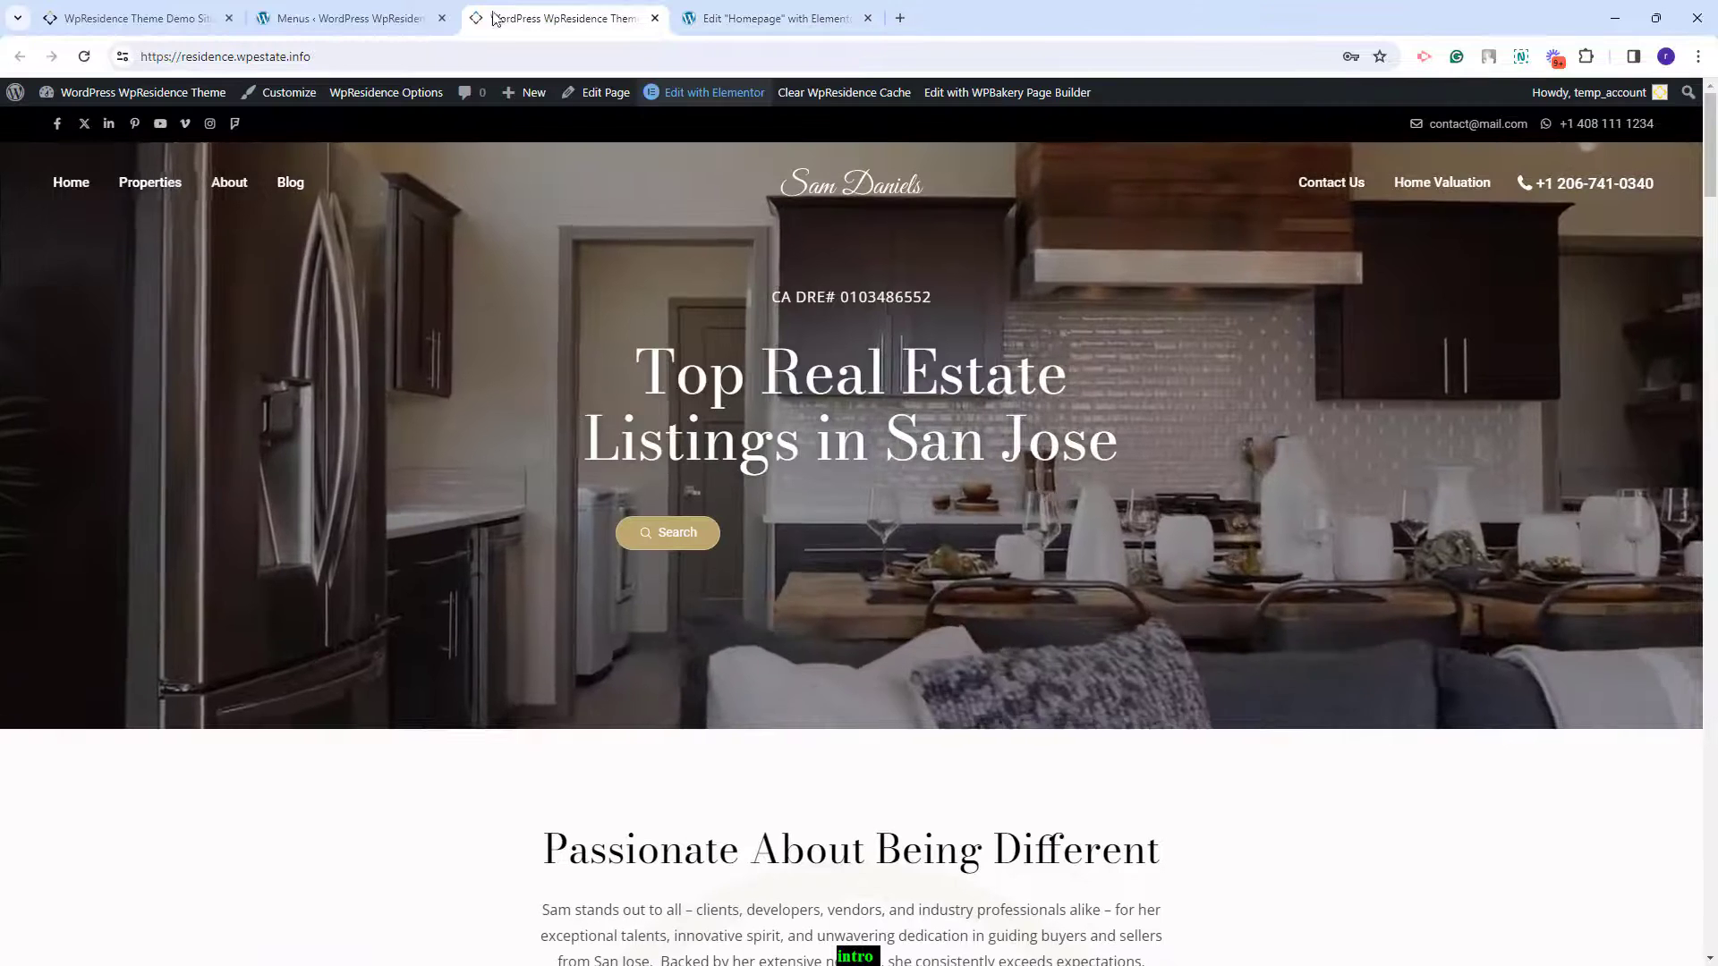
- Reload the live homepage, switch the hero search to For Sale, and scroll to Featured Neighborhoods
{"action": "left_click", "coordinate": [84, 56]}
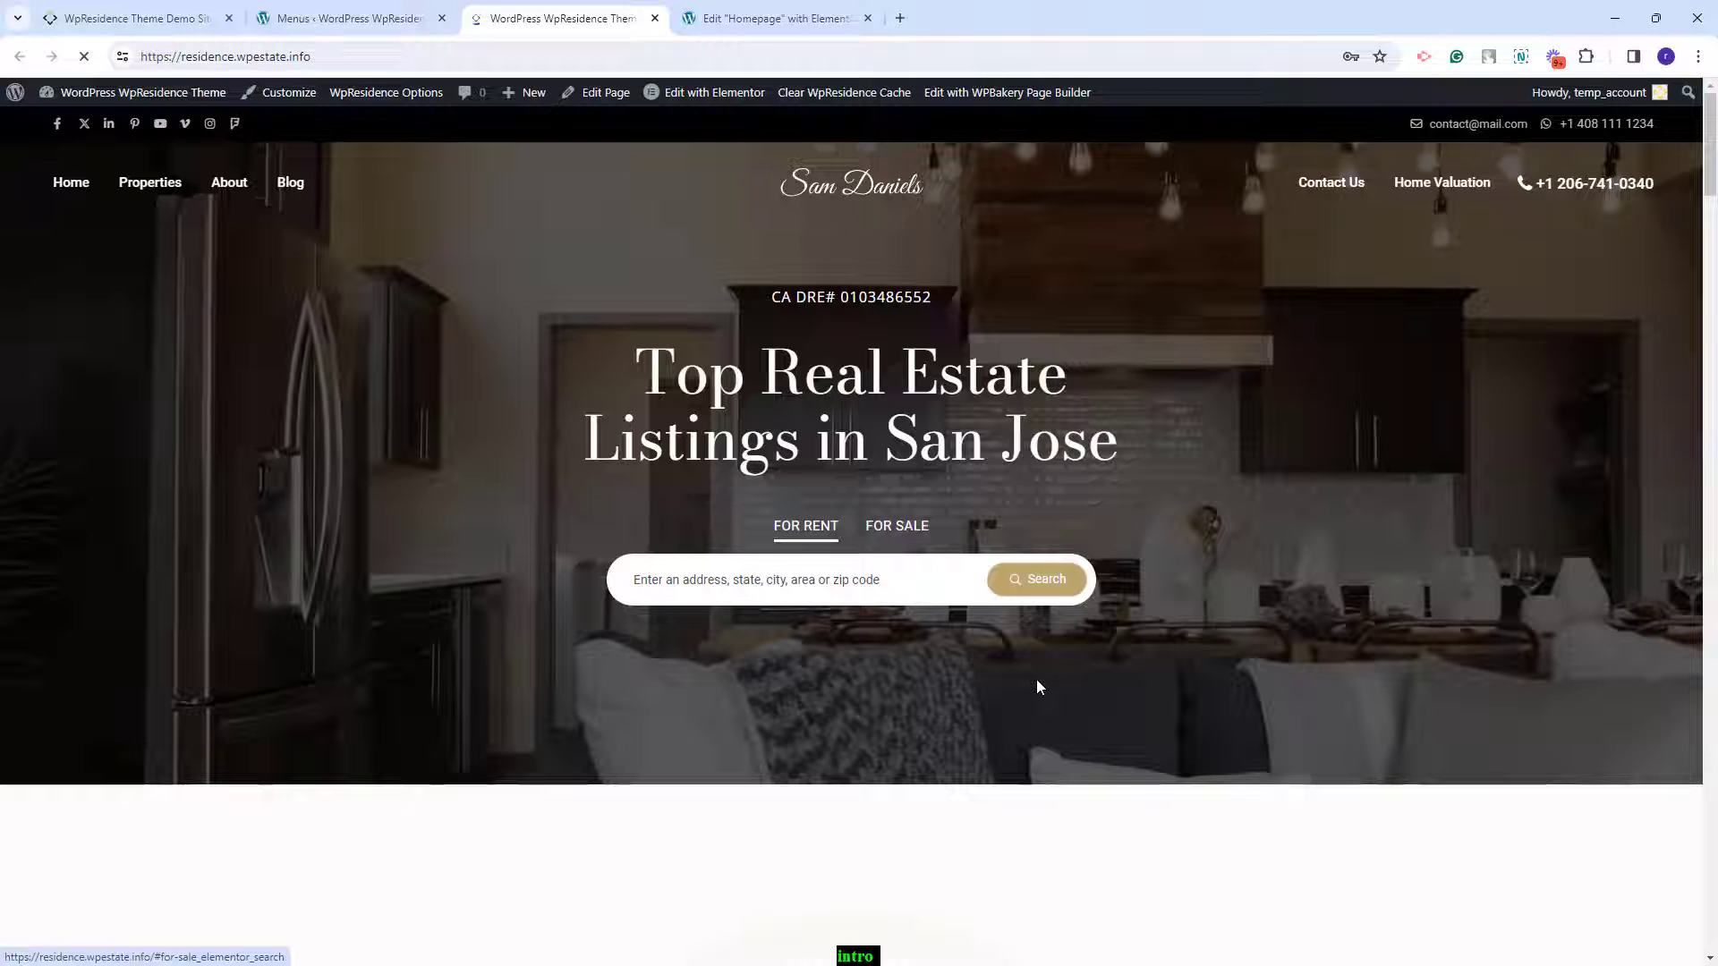
{"action": "left_click", "coordinate": [900, 529]}
{"action": "scroll", "coordinate": [900, 529], "scroll_direction": "down", "scroll_amount": 10}
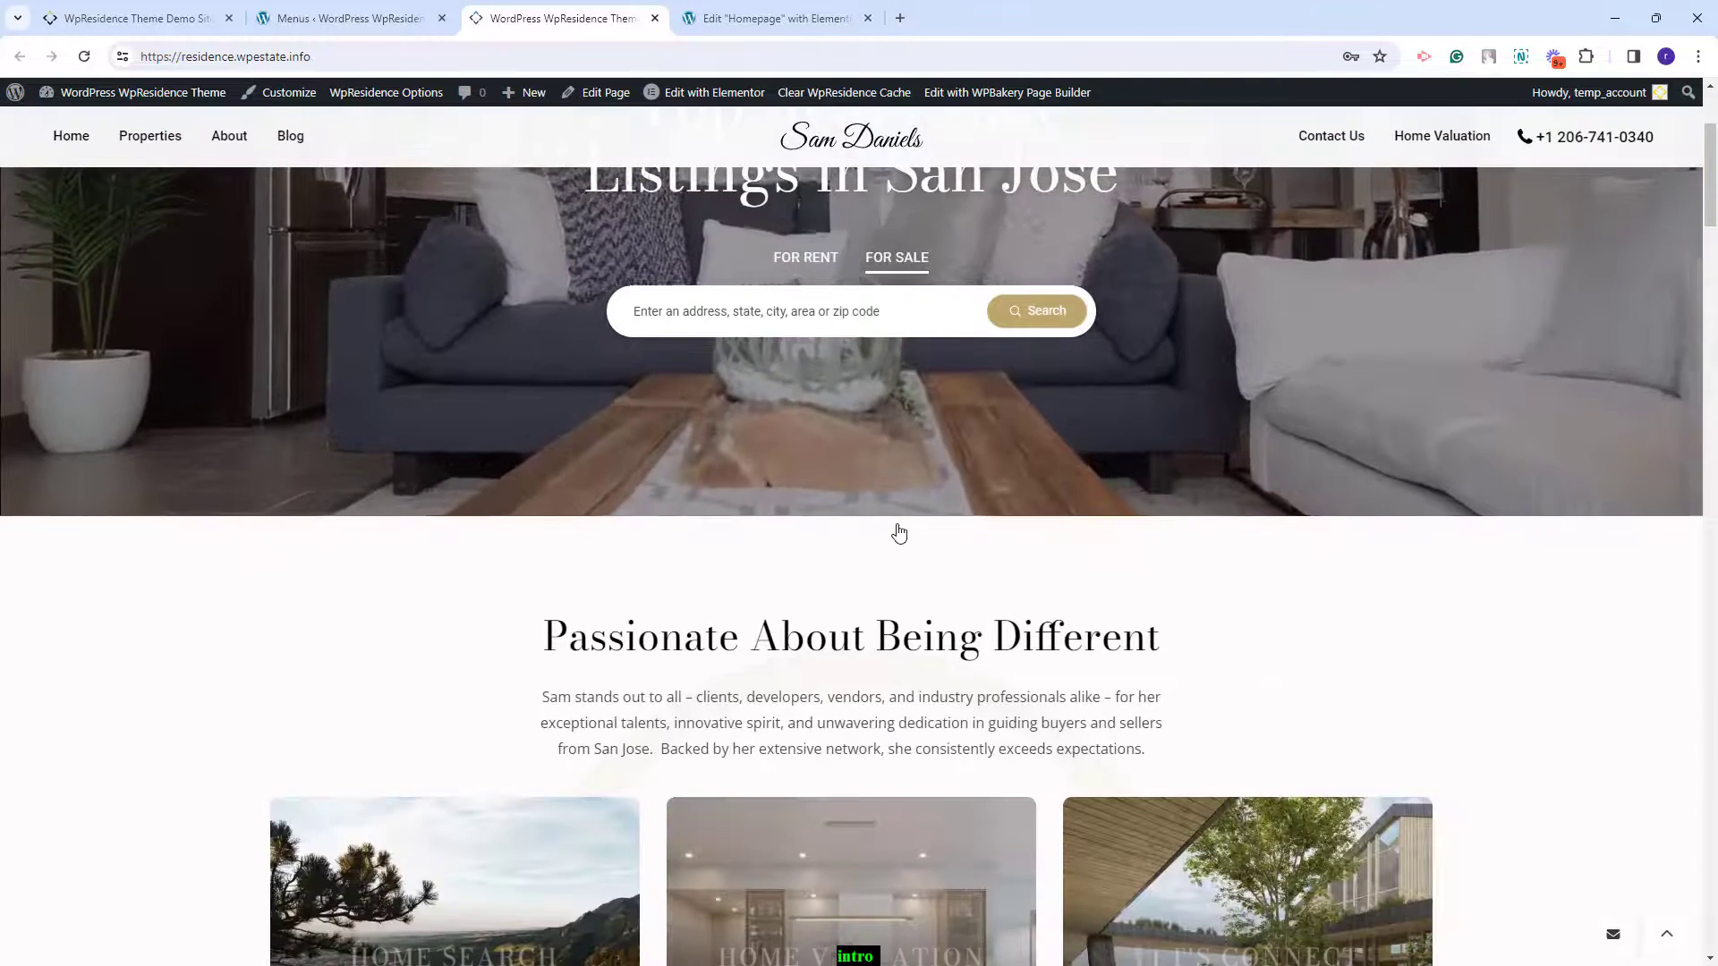
{"action": "scroll", "coordinate": [898, 530], "scroll_direction": "down", "scroll_amount": 6}
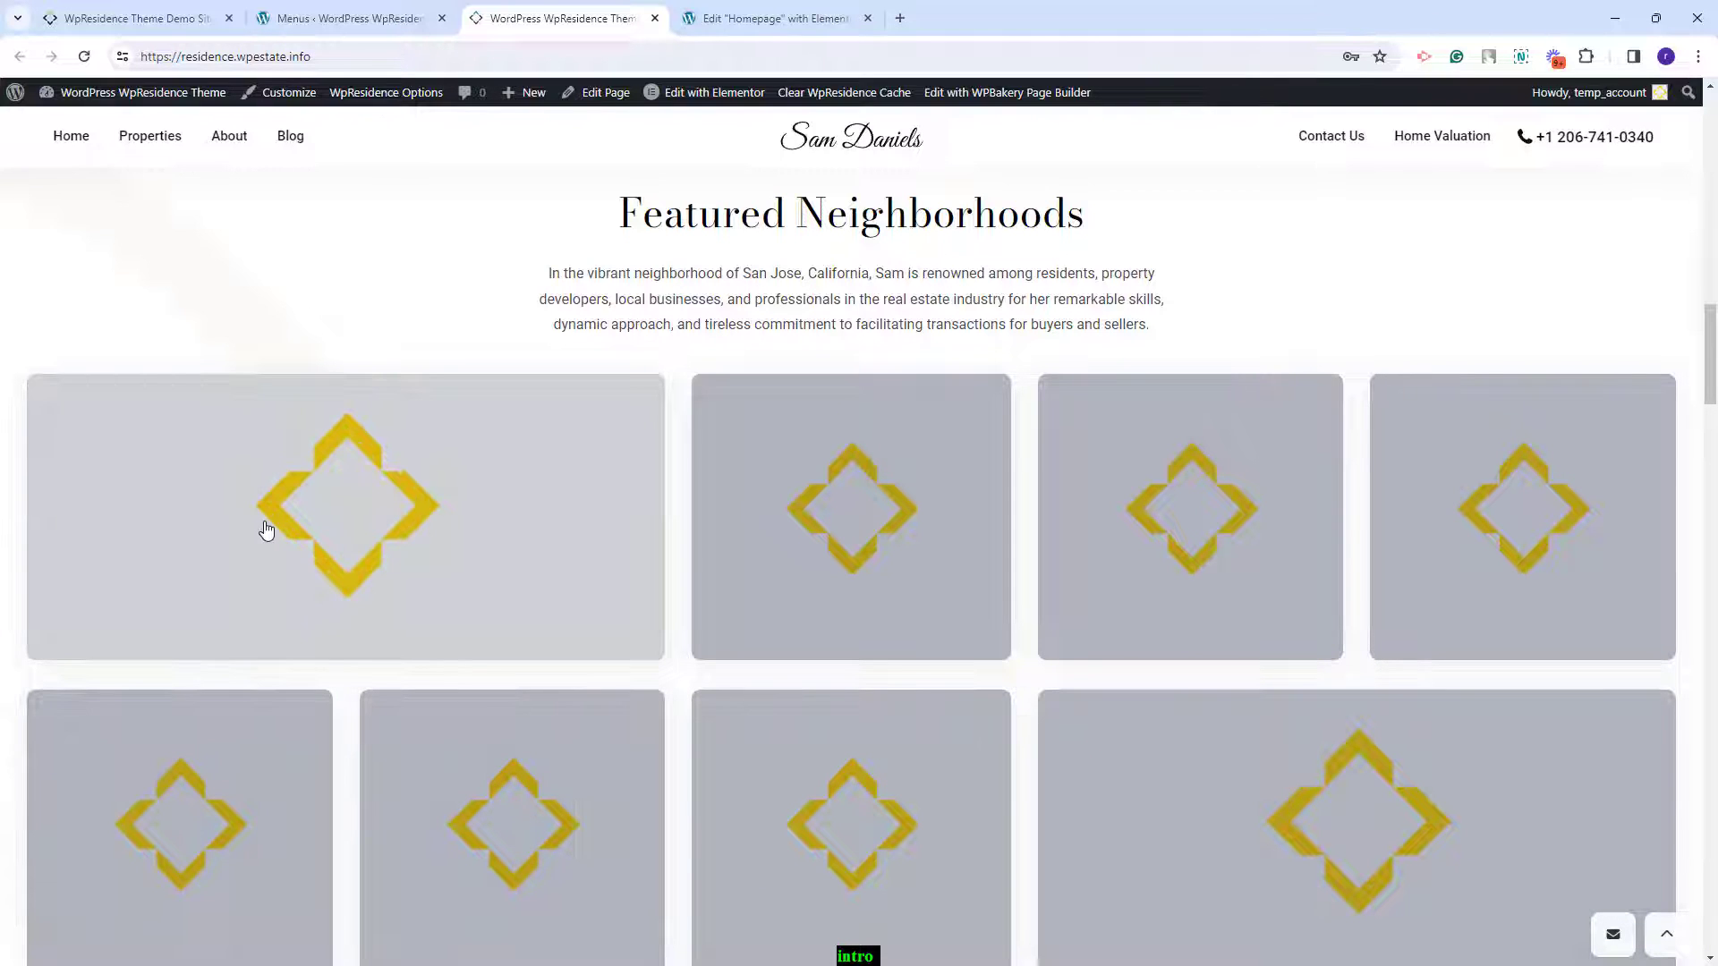
{"action": "left_click", "coordinate": [787, 24]}
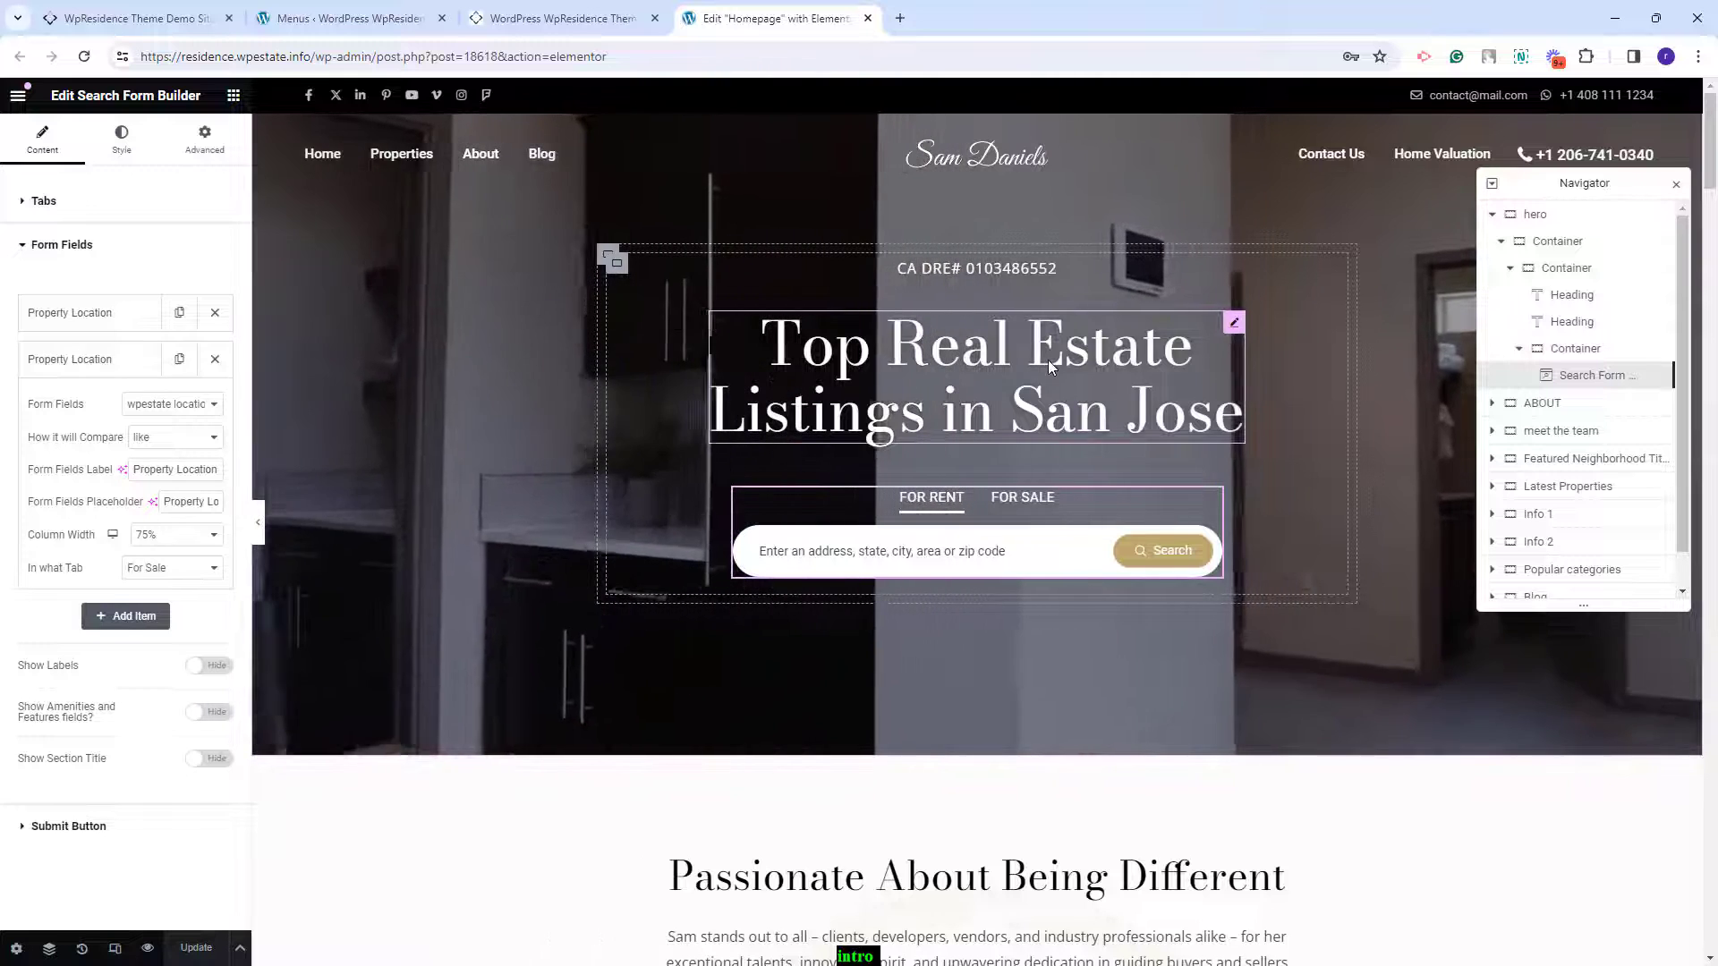
- Set the first Featured Neighborhoods tile to display the California area
{"action": "scroll", "coordinate": [1048, 359], "scroll_direction": "down", "scroll_amount": 15}
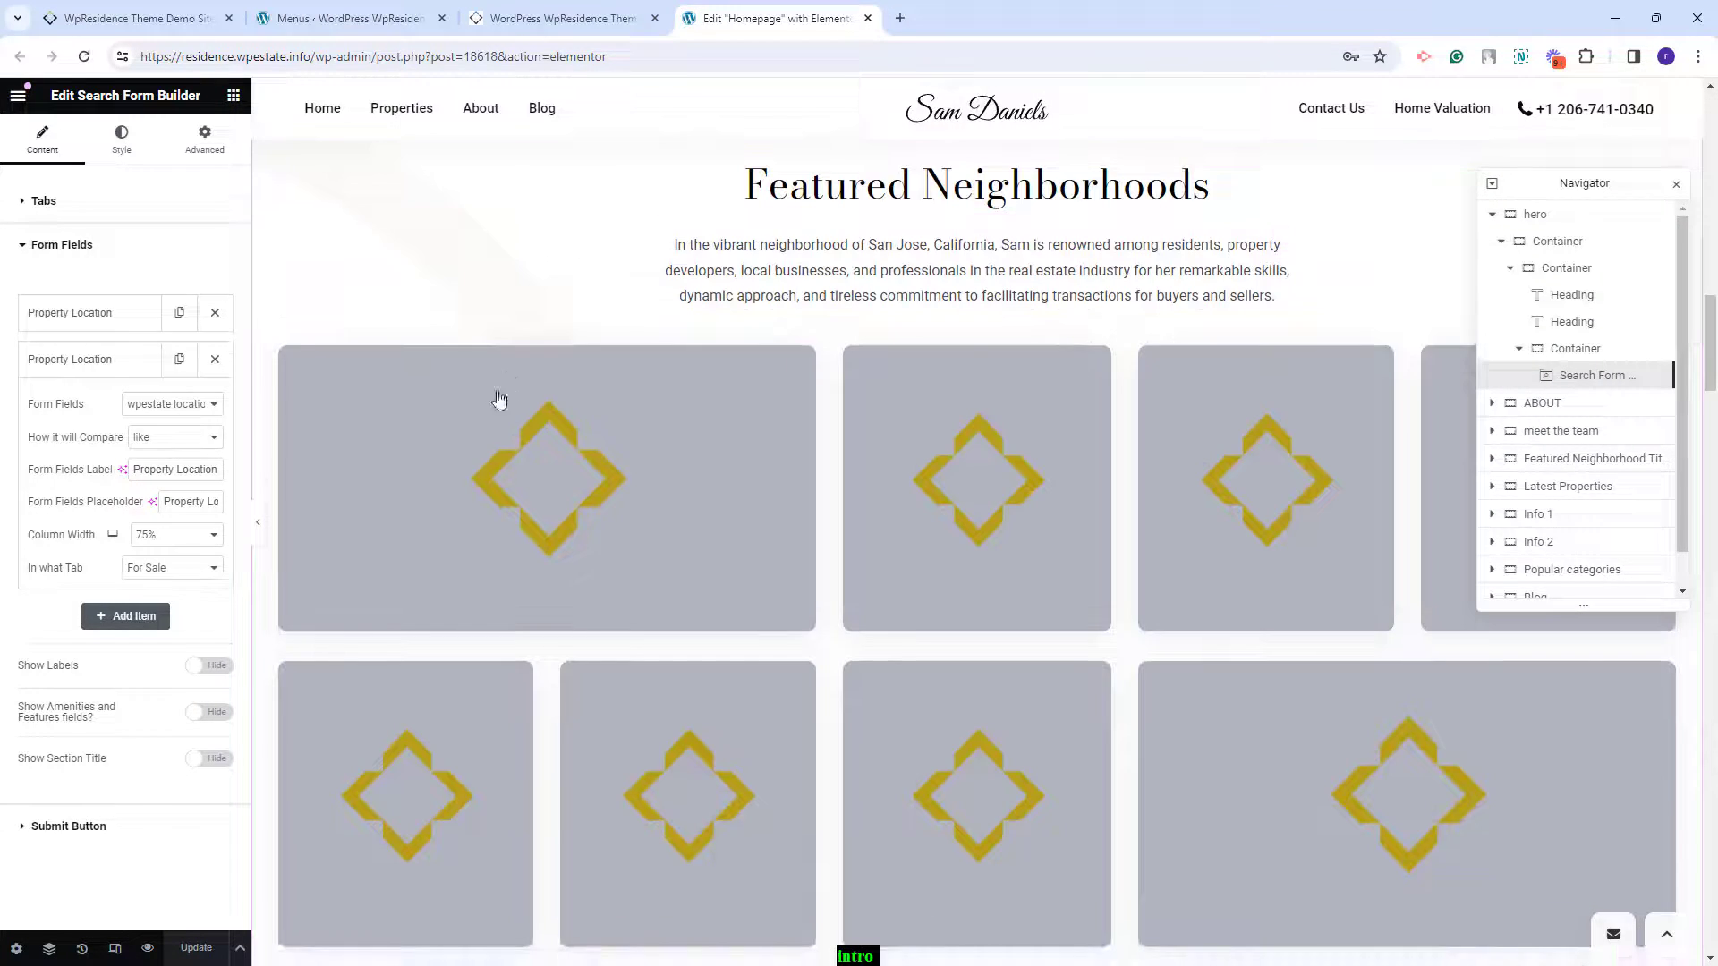
{"action": "left_click", "coordinate": [556, 502]}
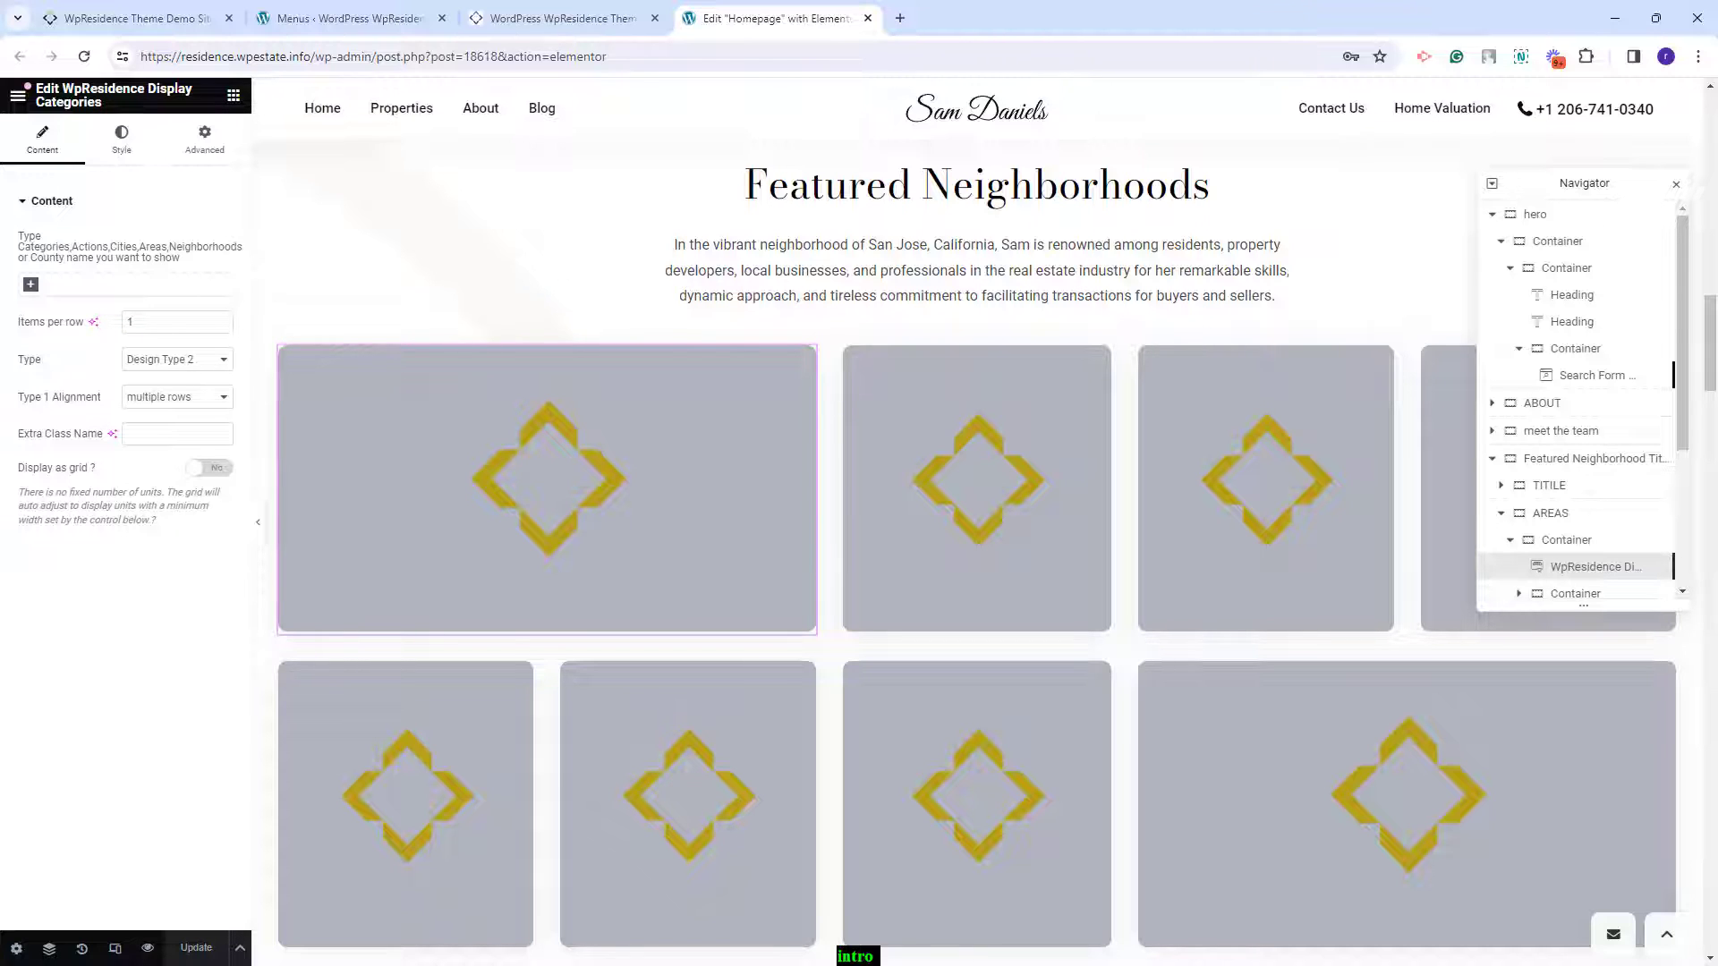
{"action": "left_click", "coordinate": [29, 286]}
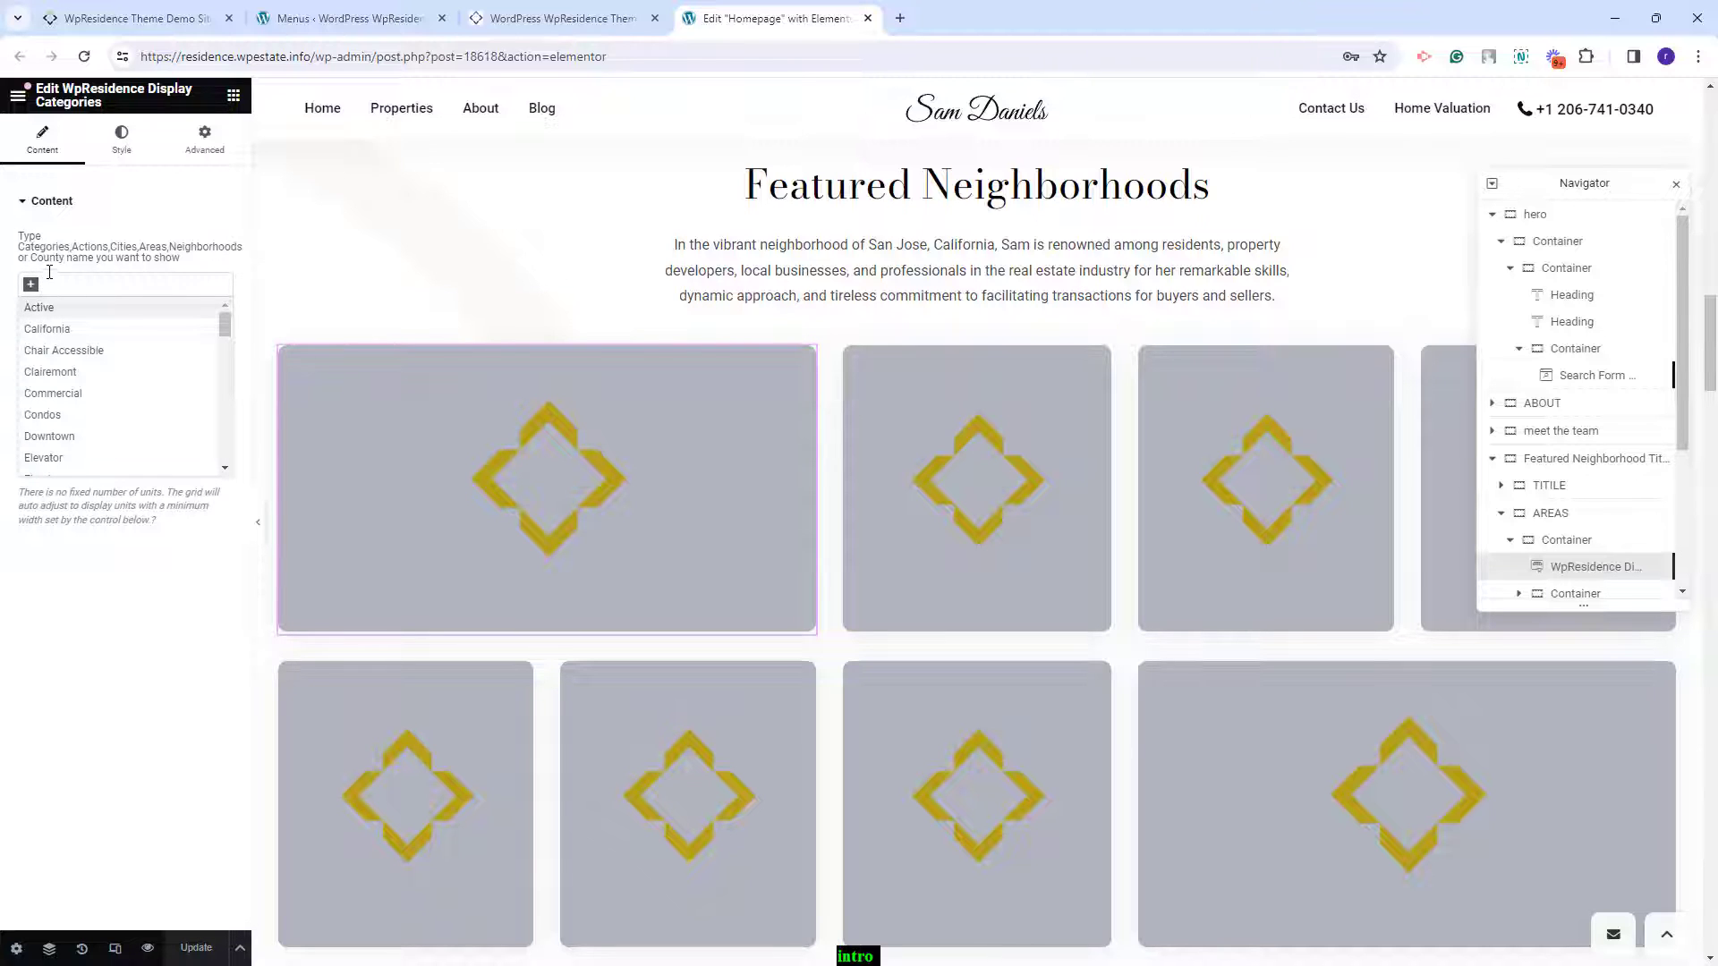
{"action": "left_click", "coordinate": [74, 335]}
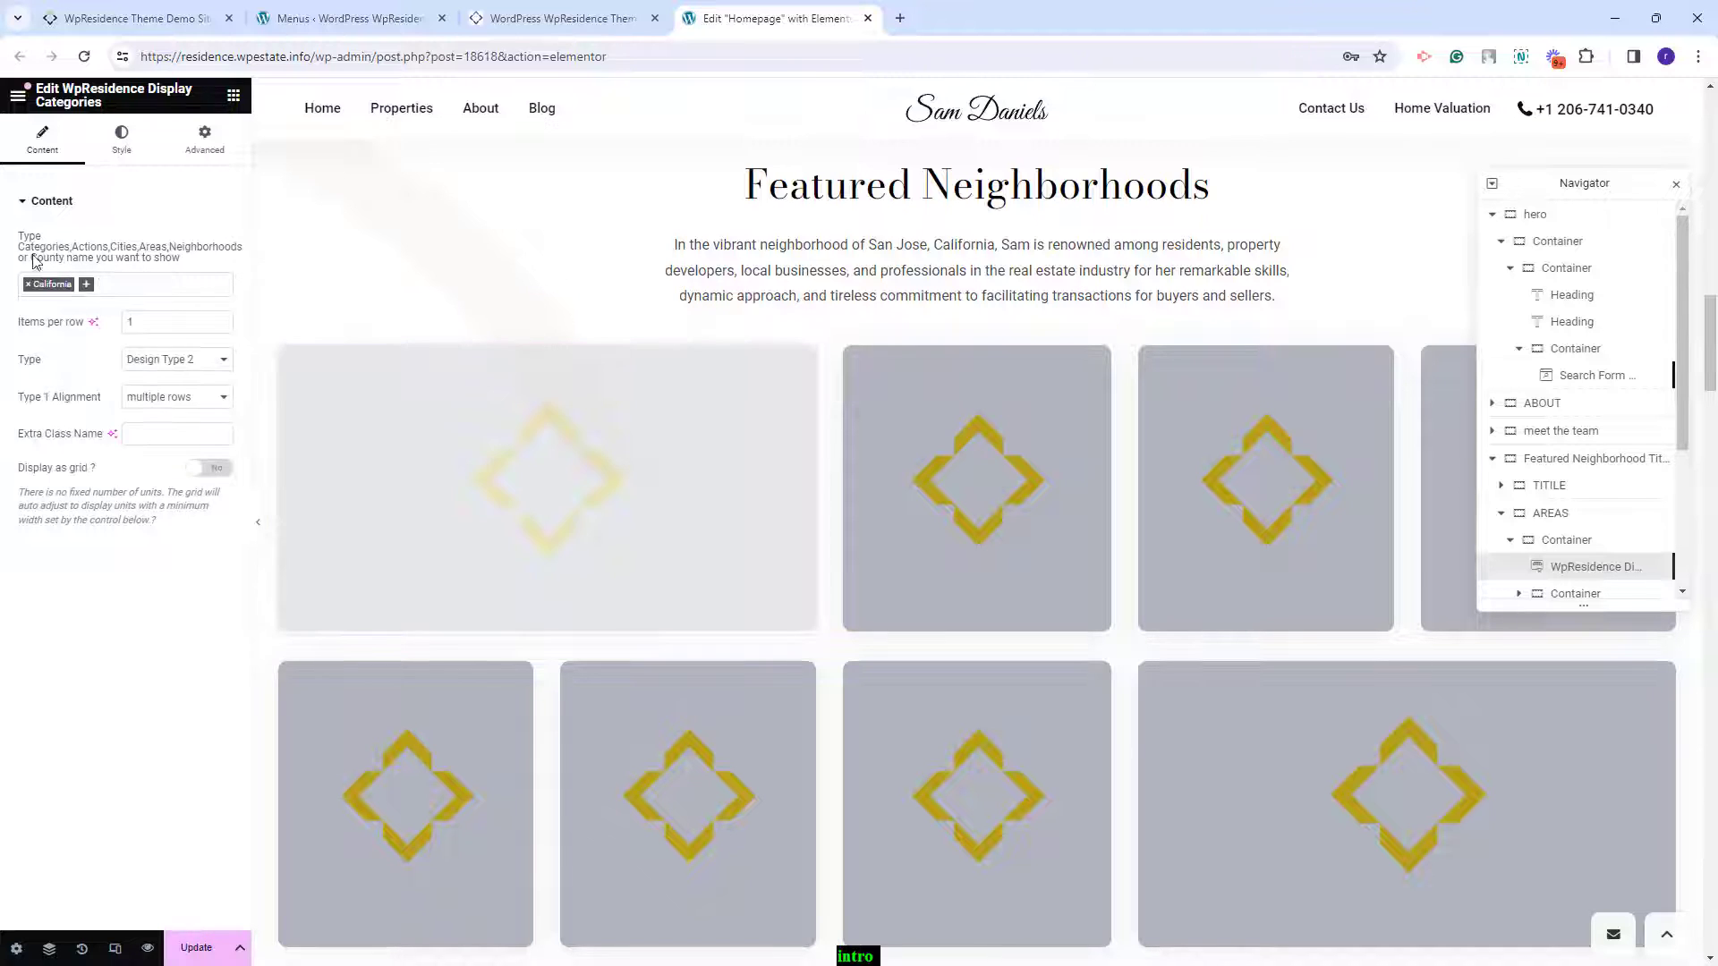
{"action": "left_click", "coordinate": [930, 501]}
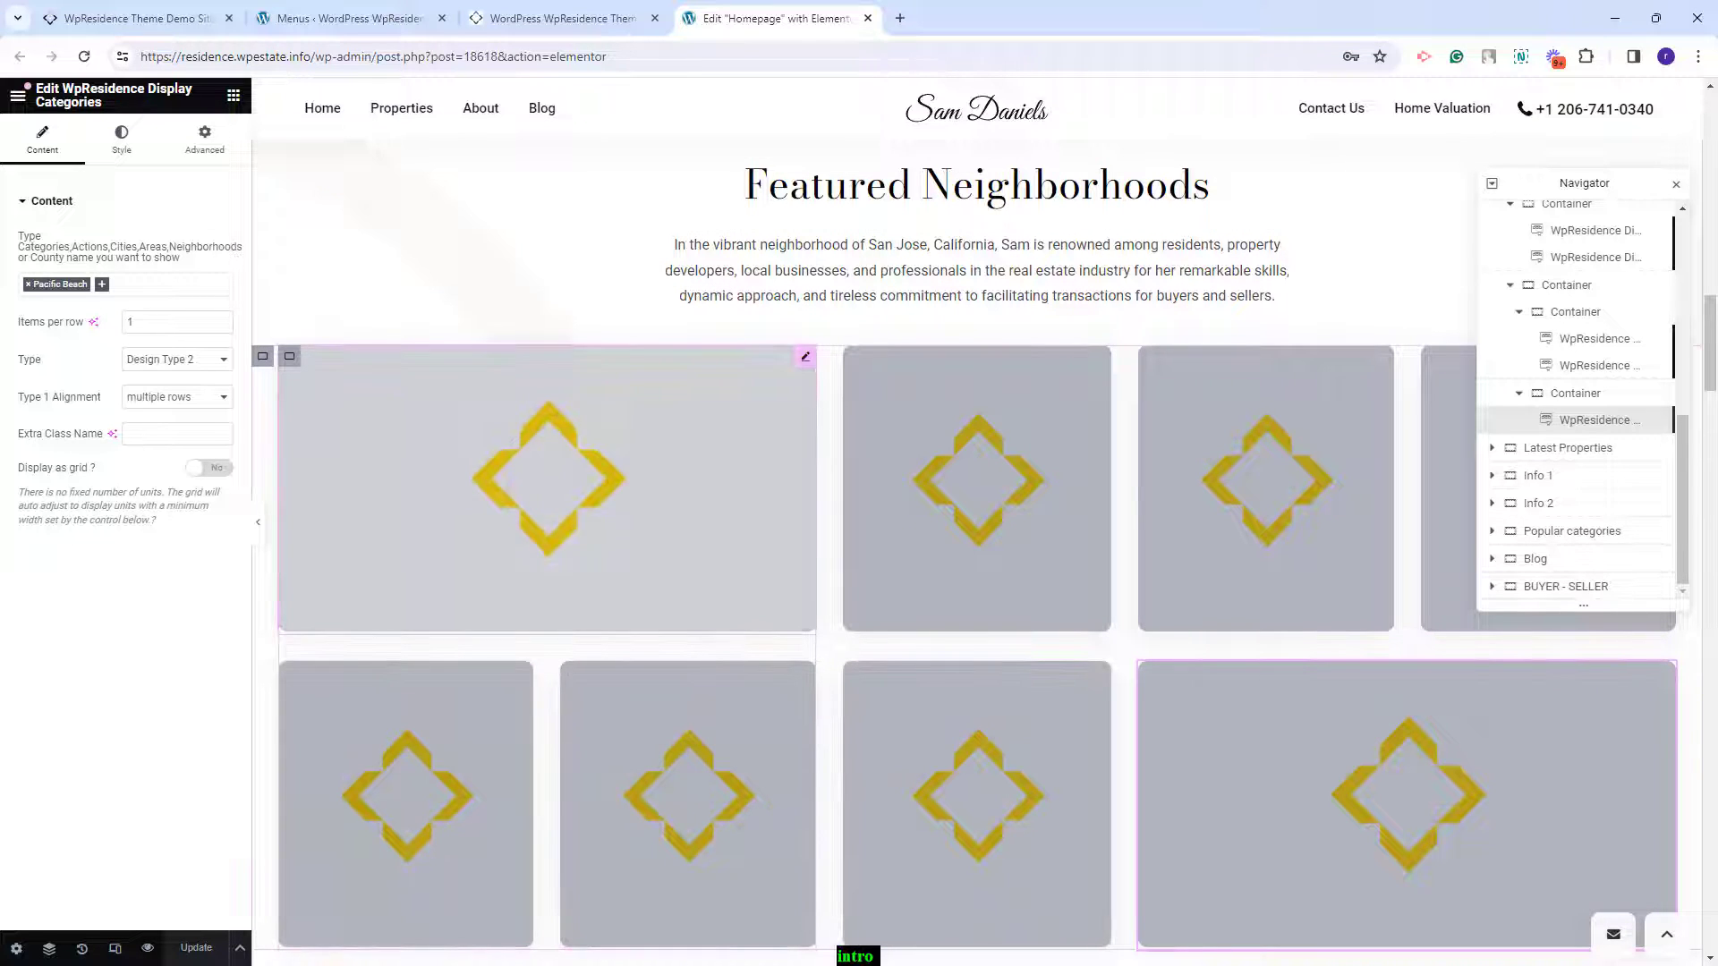
- Open the Clairemont neighborhood under Properties > Neighborhood for editing
{"action": "mouse_move", "coordinate": [541, 109]}
{"action": "left_click", "coordinate": [294, 7]}
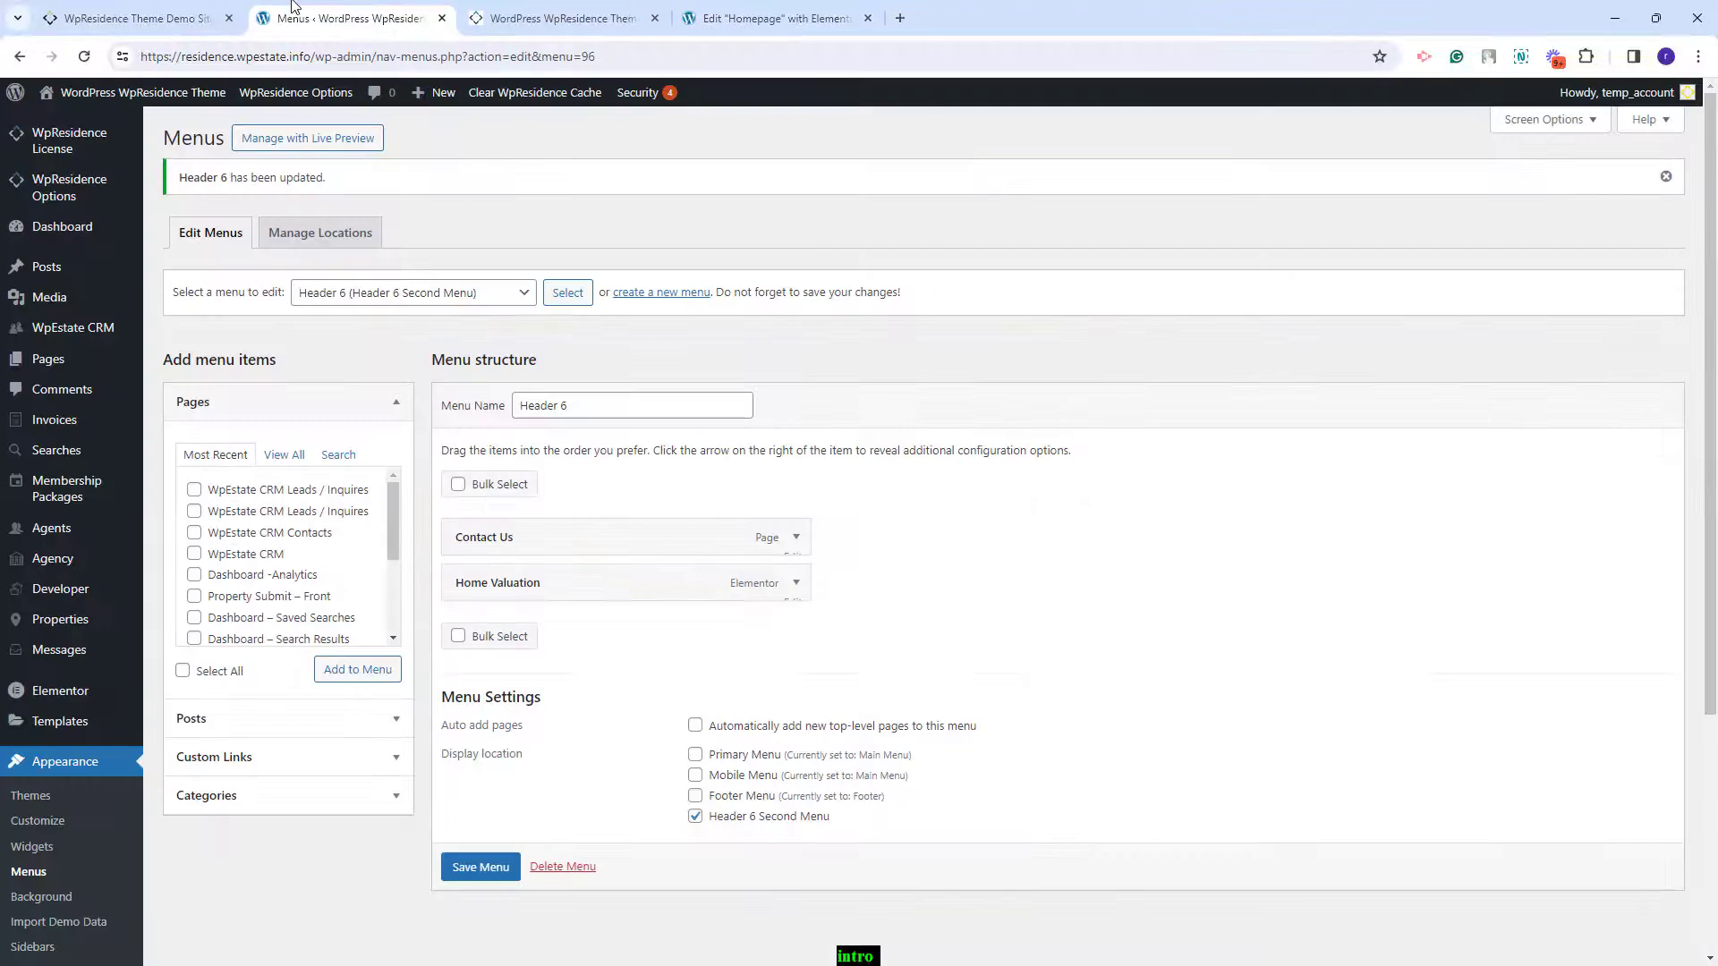
{"action": "mouse_move", "coordinate": [78, 631]}
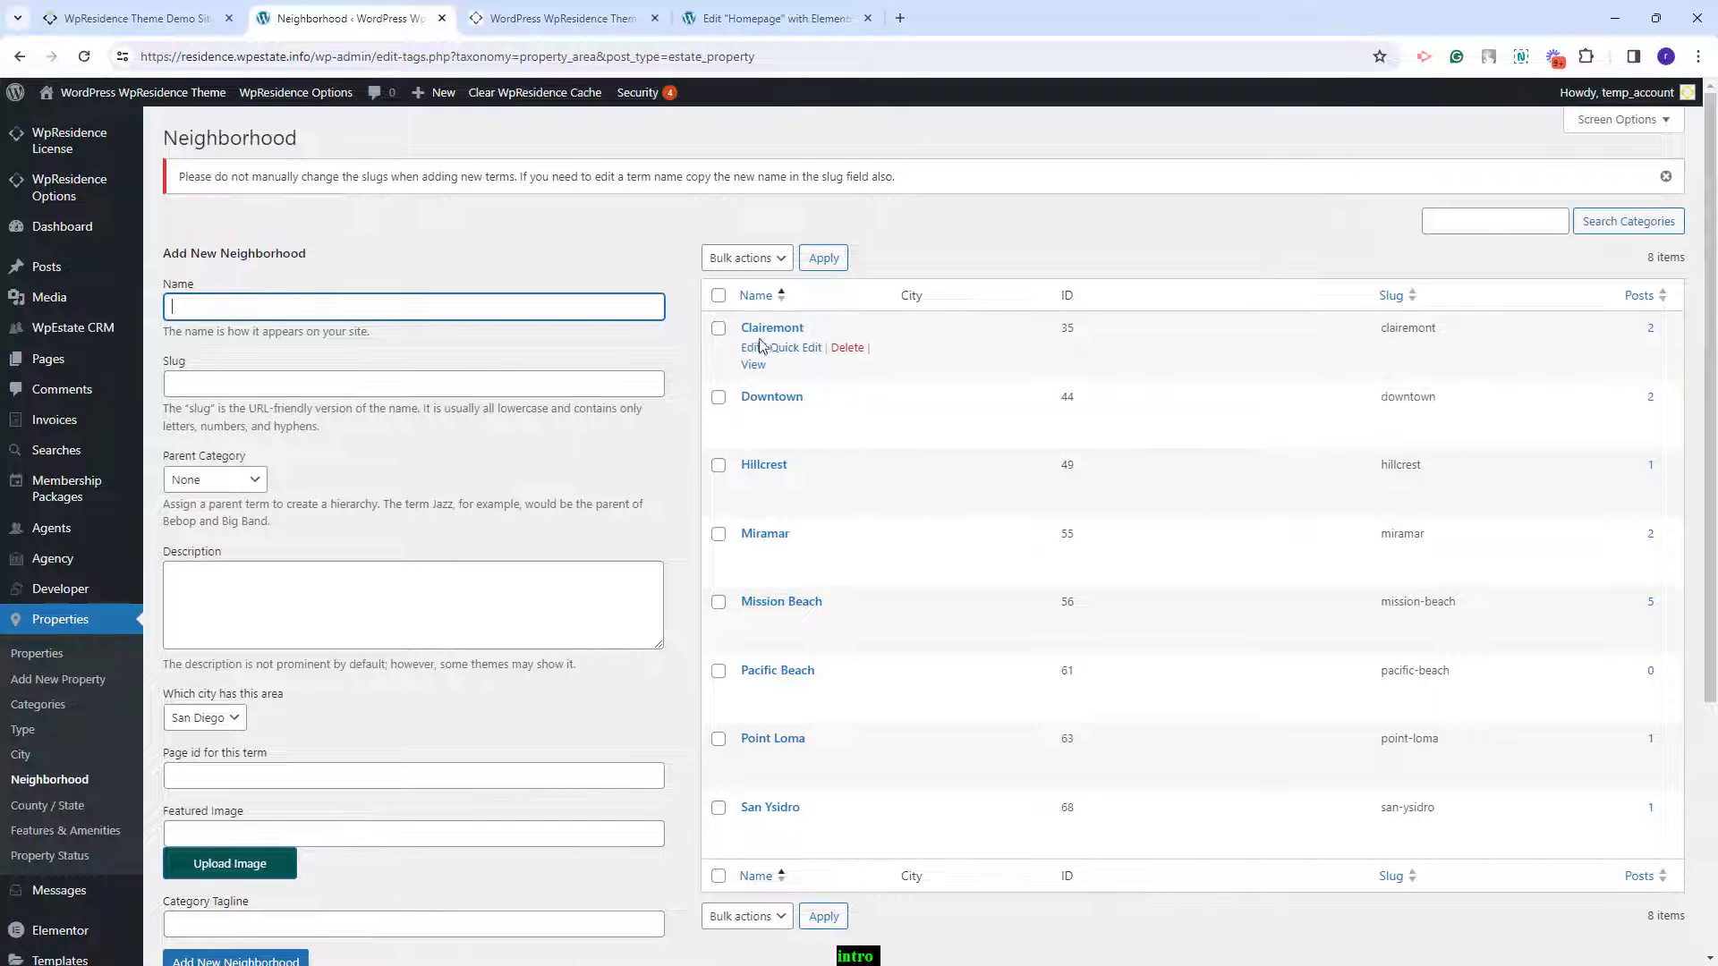
{"action": "left_click", "coordinate": [753, 348]}
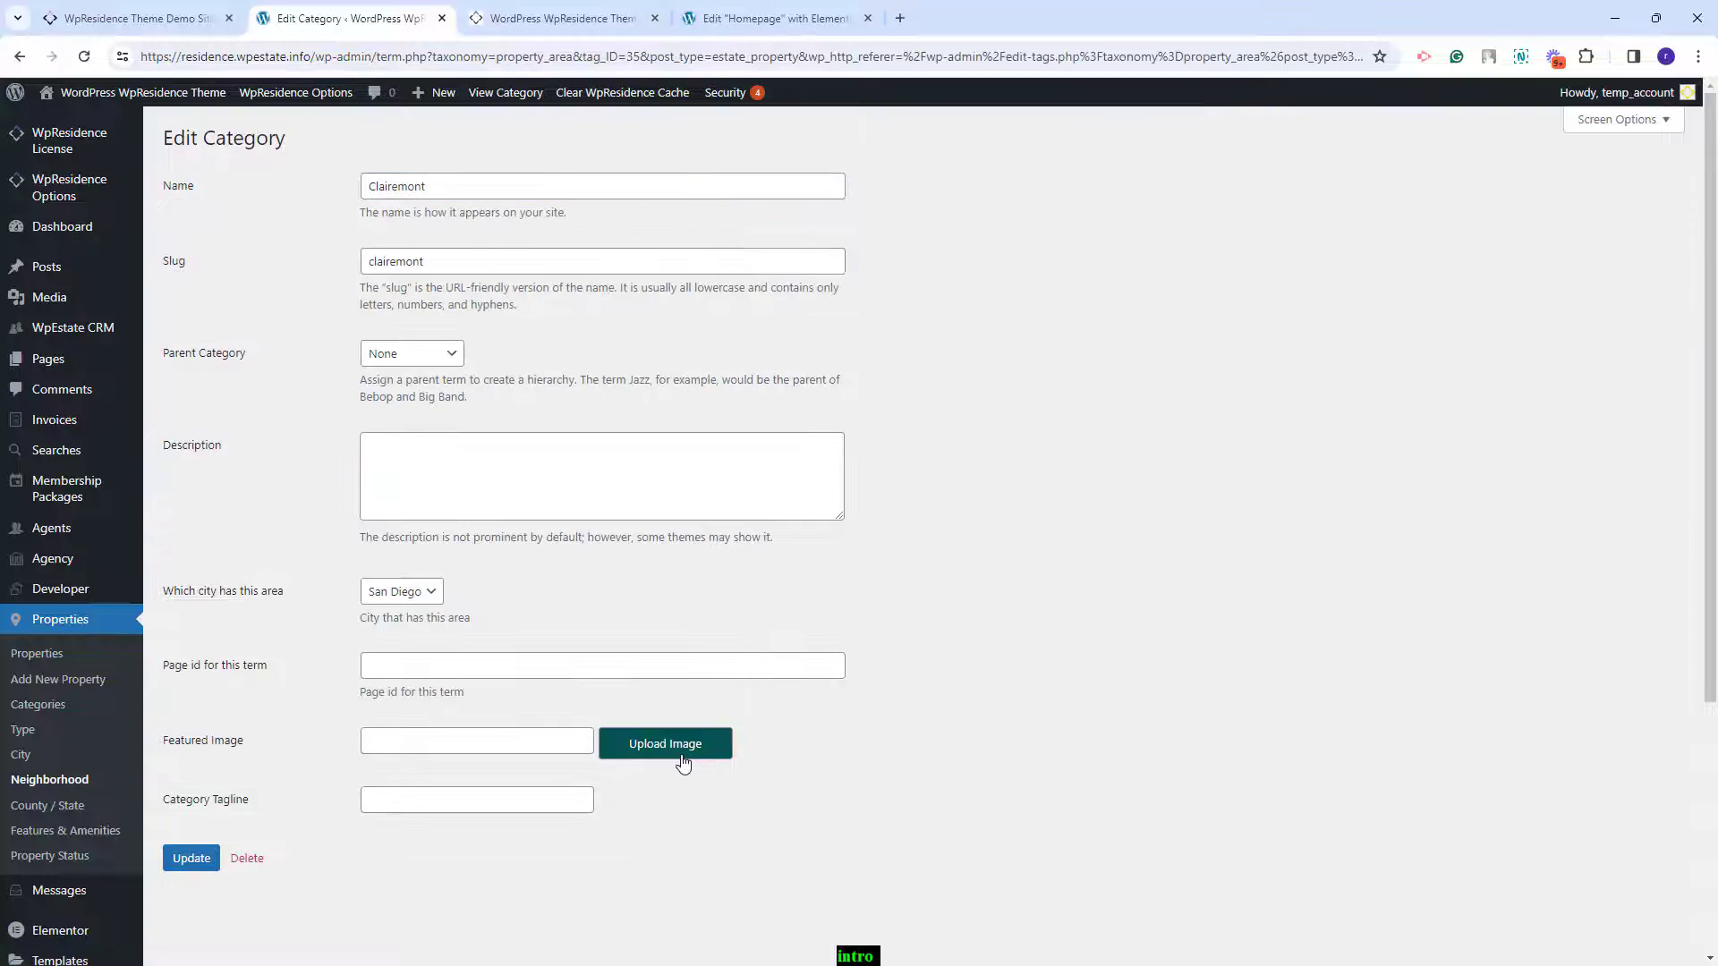
- Upload city2.jpg as Clairemont's featured image and update the neighborhood
{"action": "left_click", "coordinate": [683, 761]}
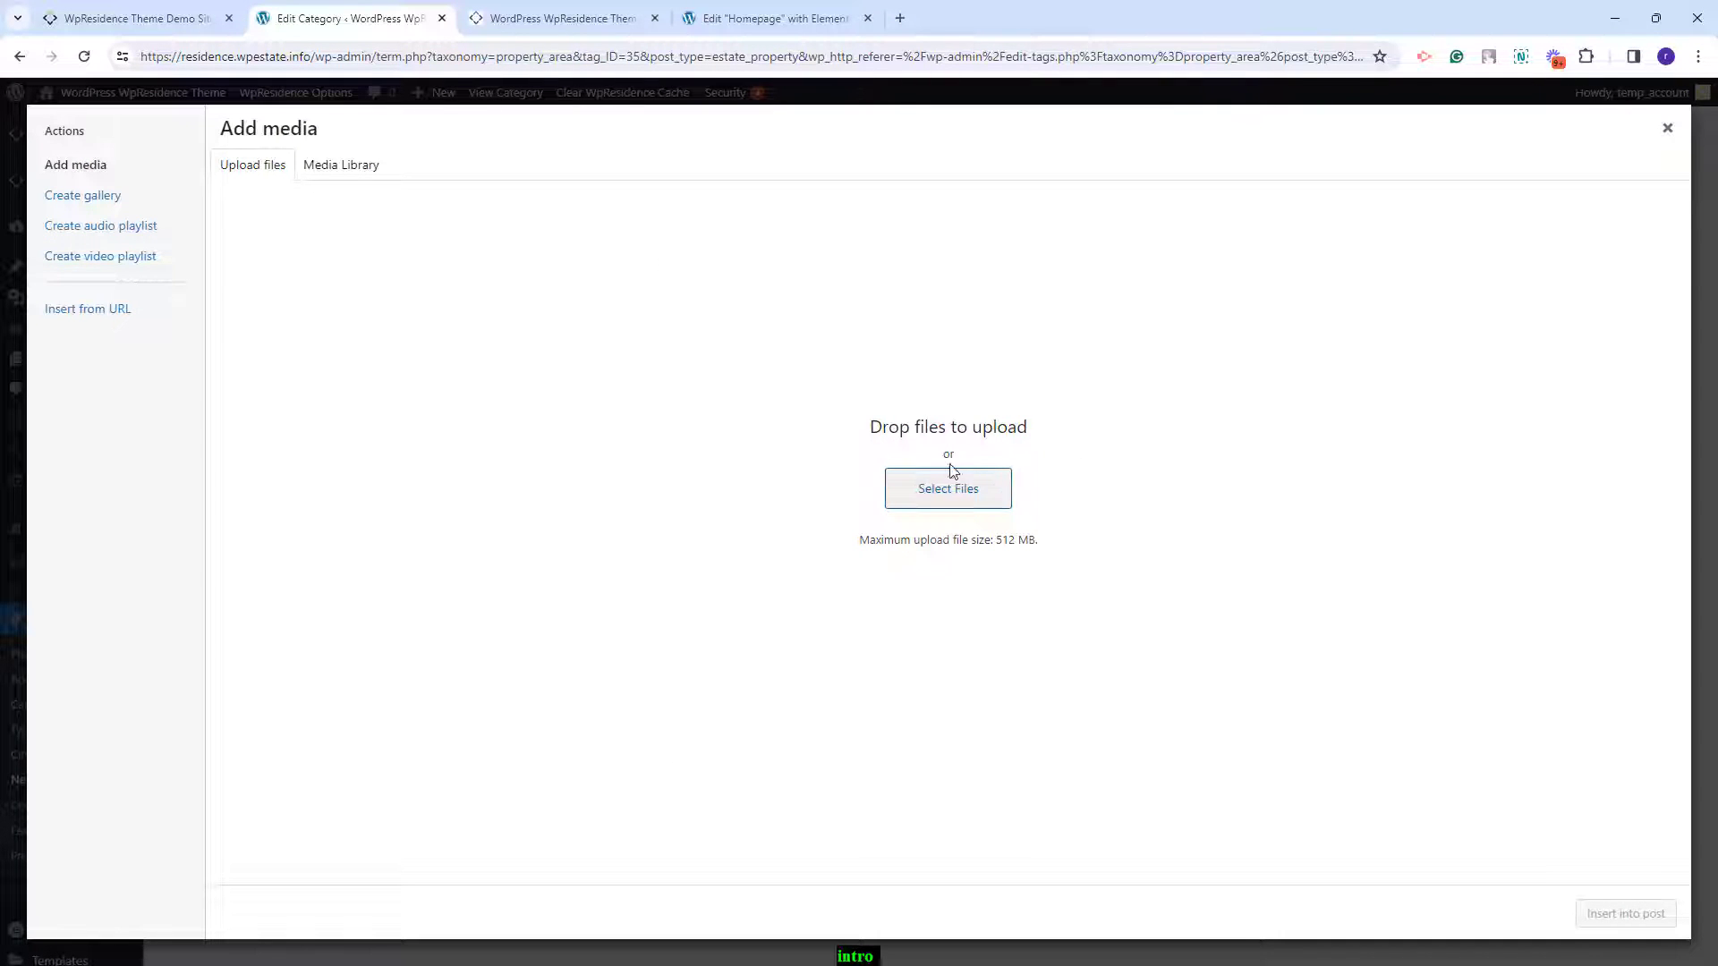
{"action": "left_click", "coordinate": [342, 170]}
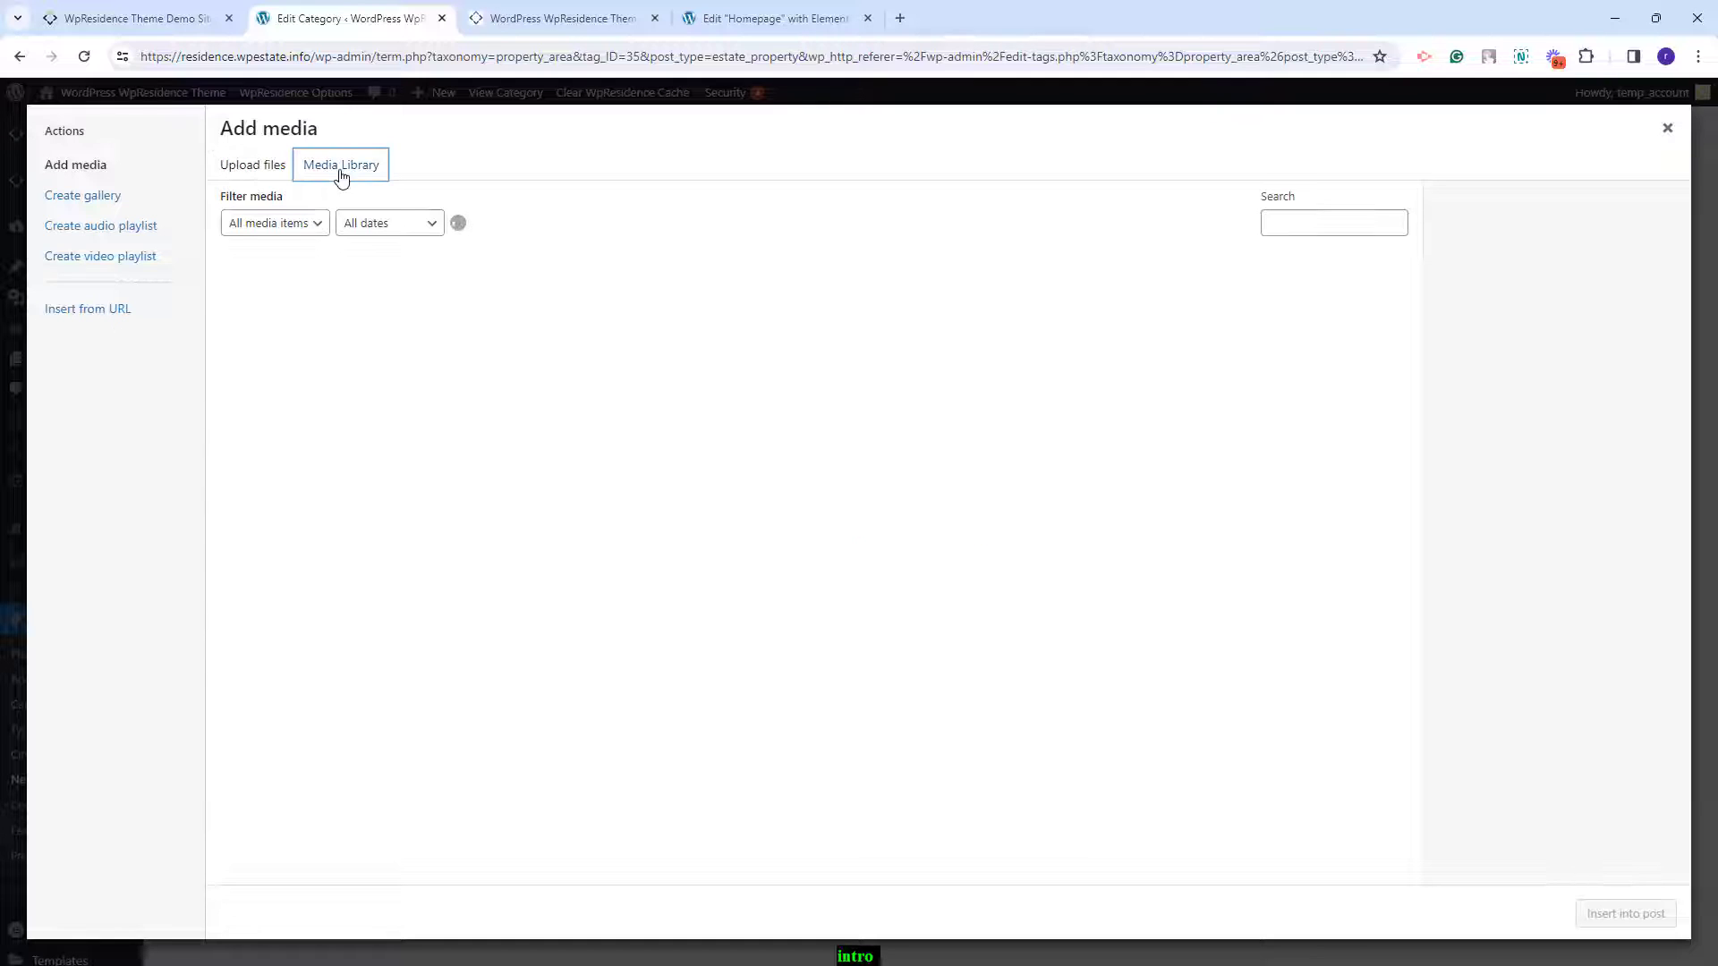
{"action": "left_click", "coordinate": [264, 163]}
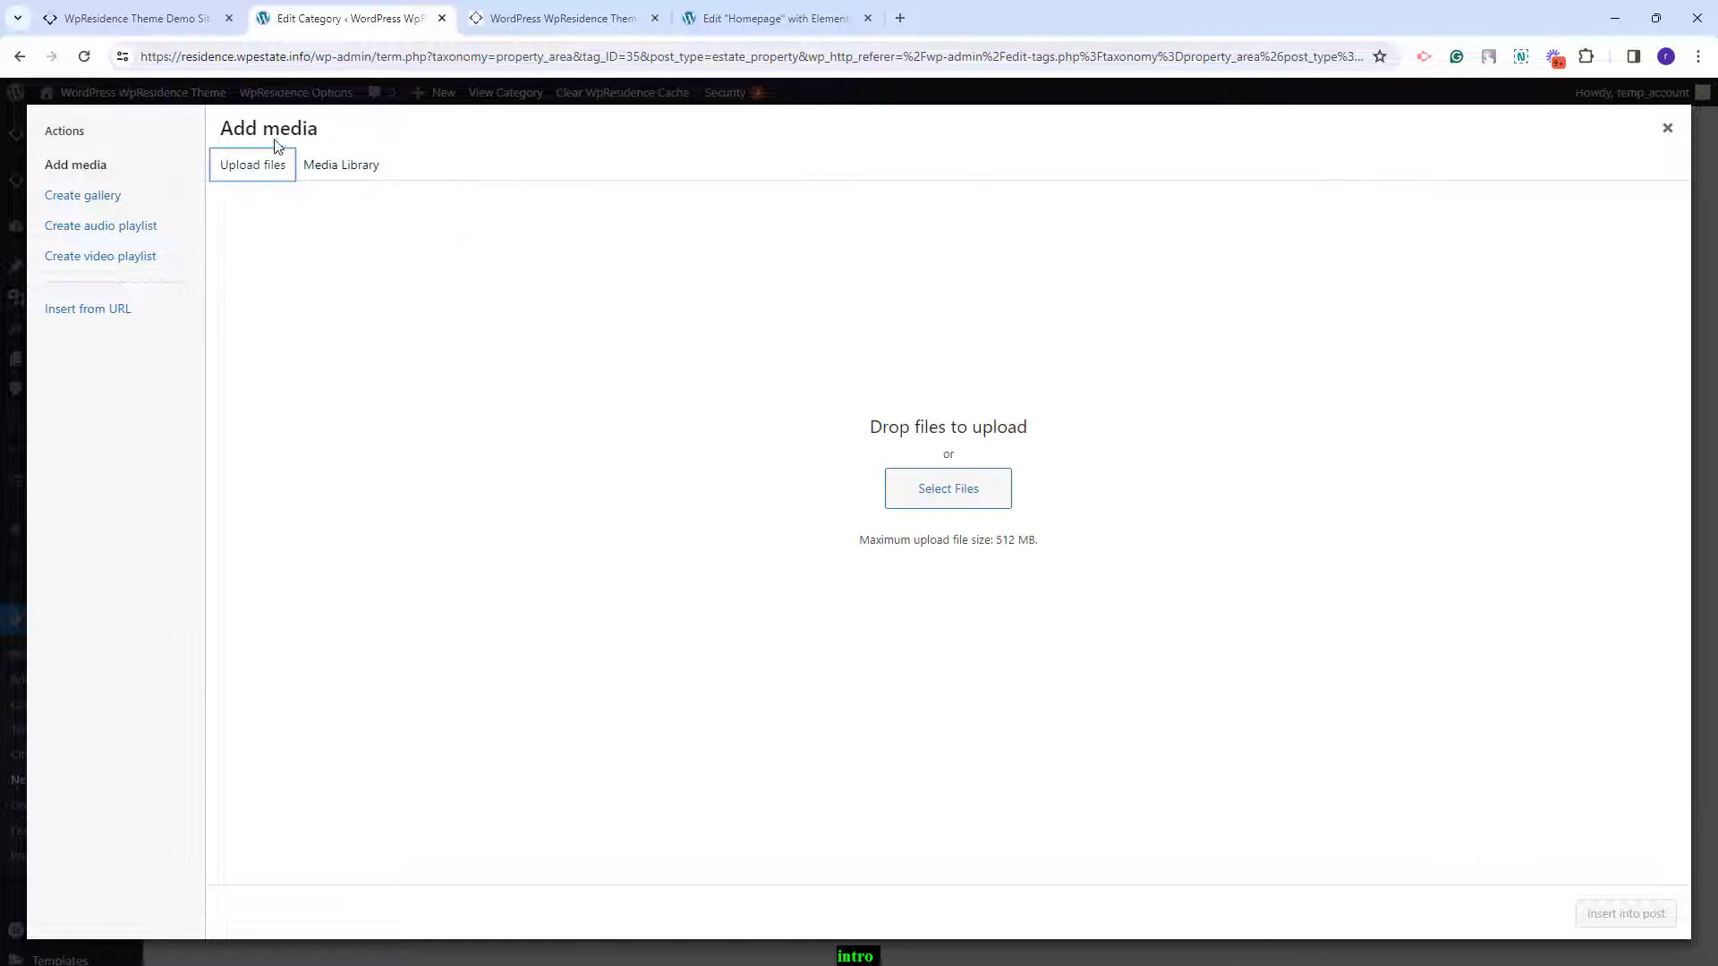
{"action": "left_click", "coordinate": [955, 509]}
{"action": "left_click", "coordinate": [1564, 935]}
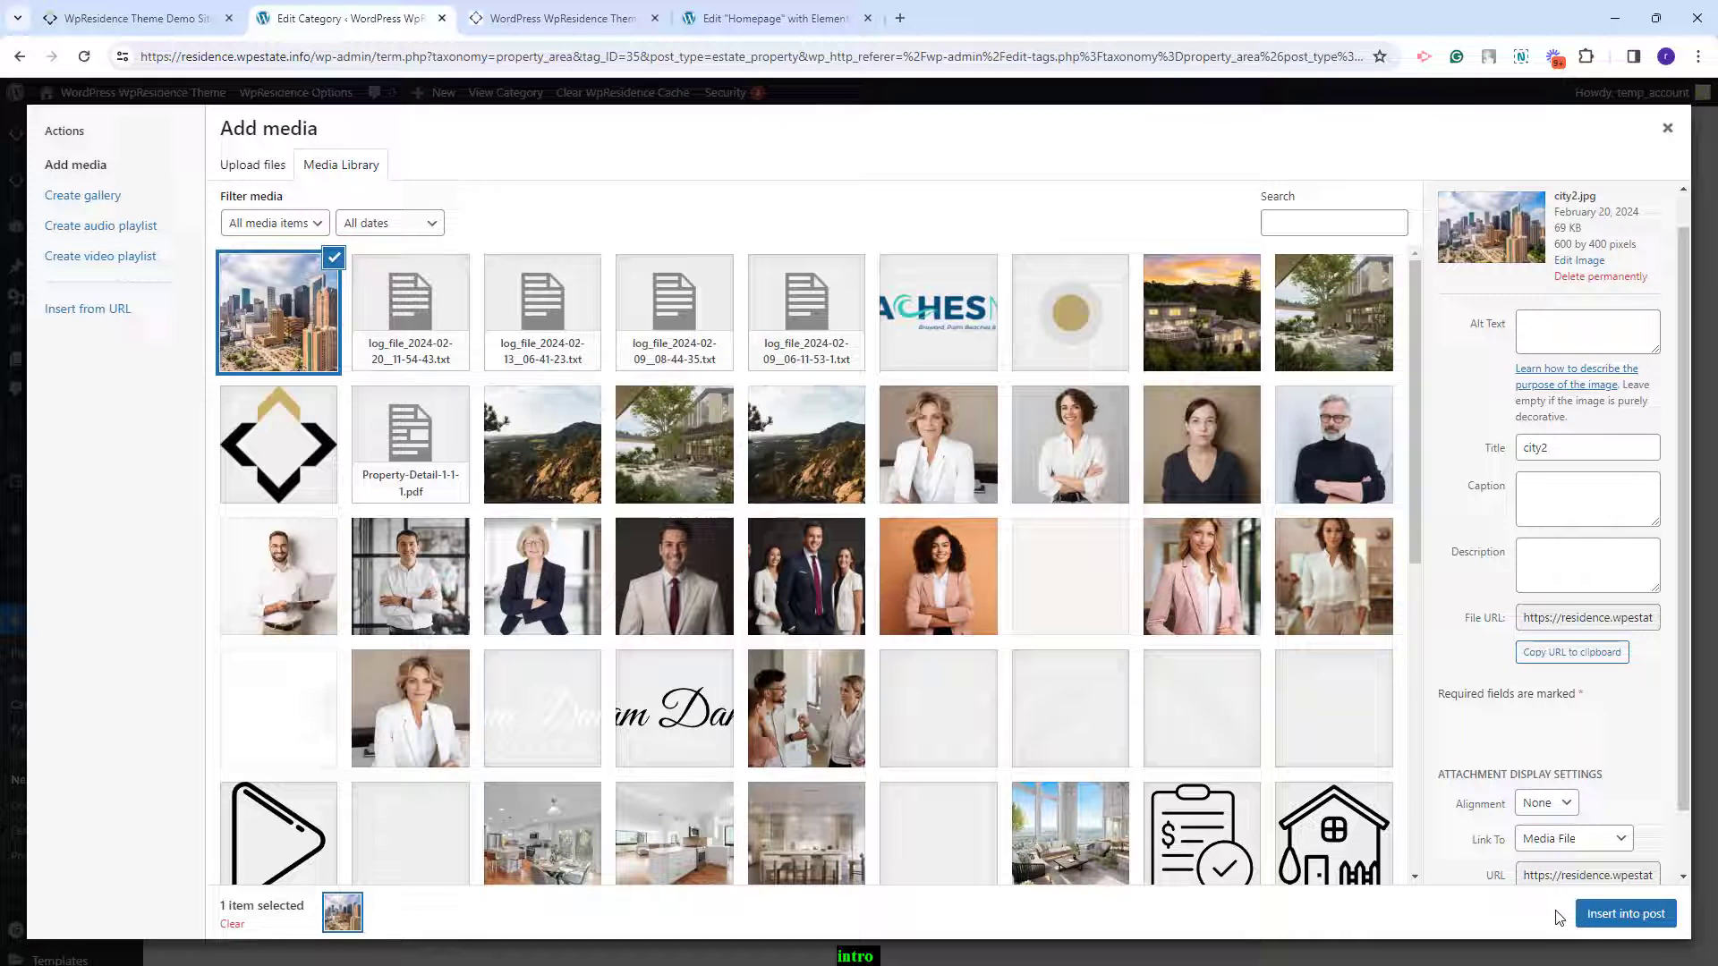
{"action": "left_click", "coordinate": [1613, 923]}
{"action": "left_click", "coordinate": [191, 858]}
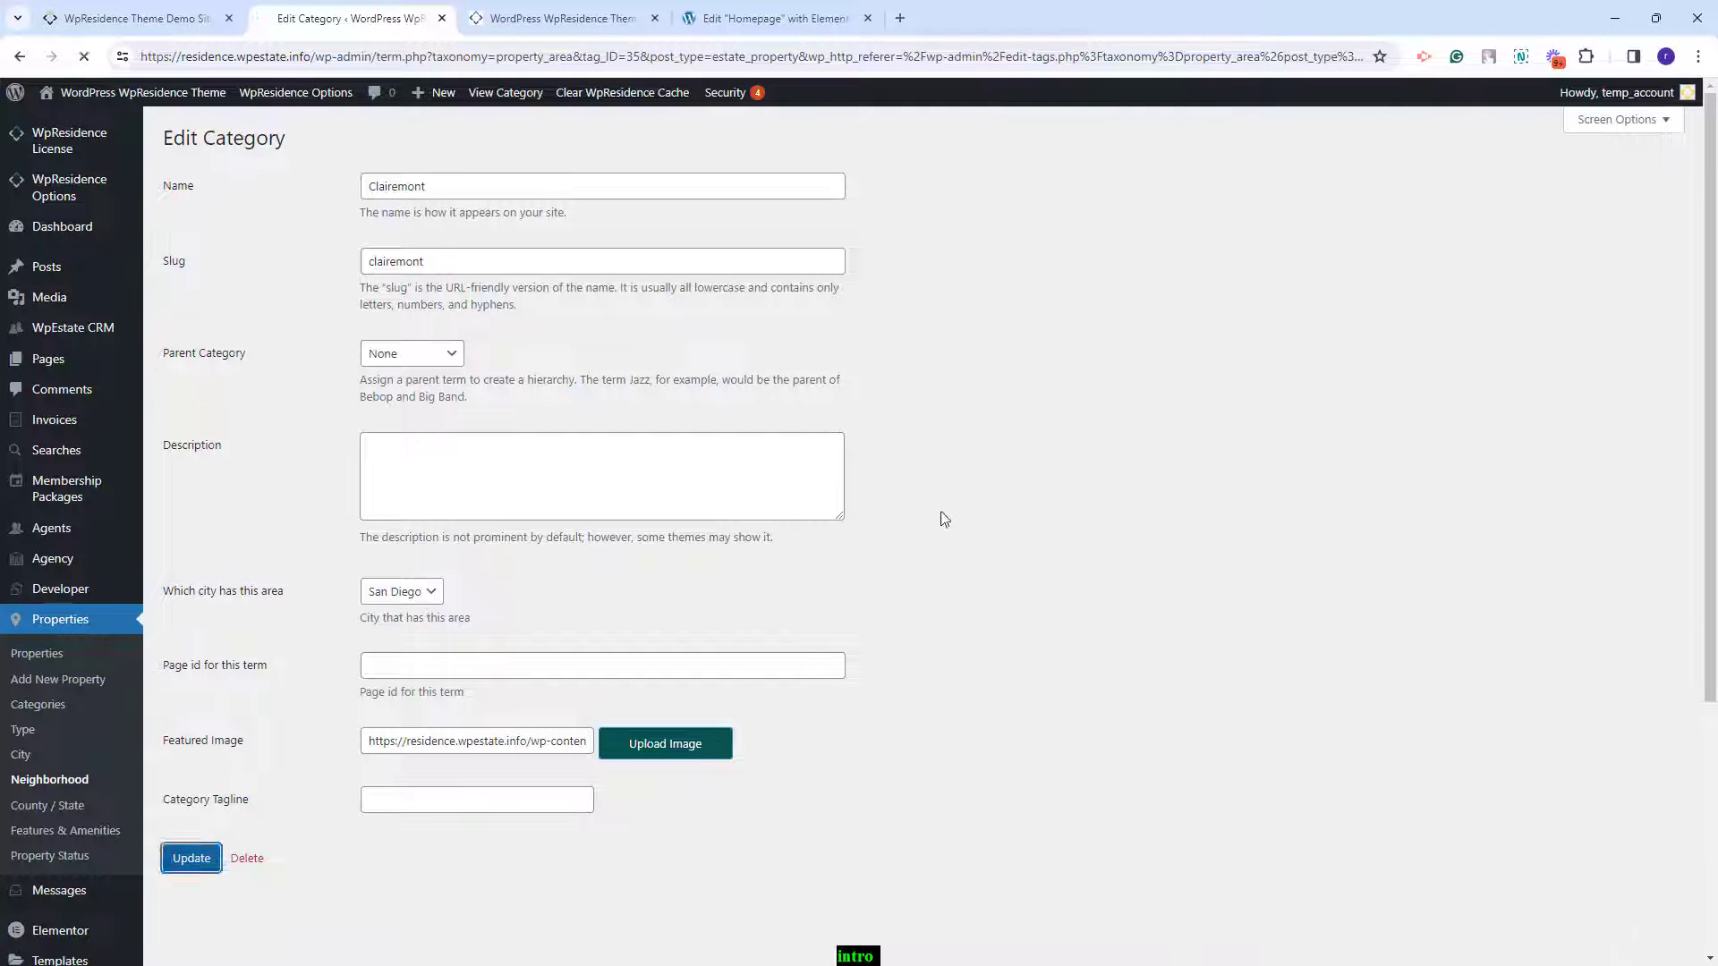
{"action": "left_click", "coordinate": [563, 16]}
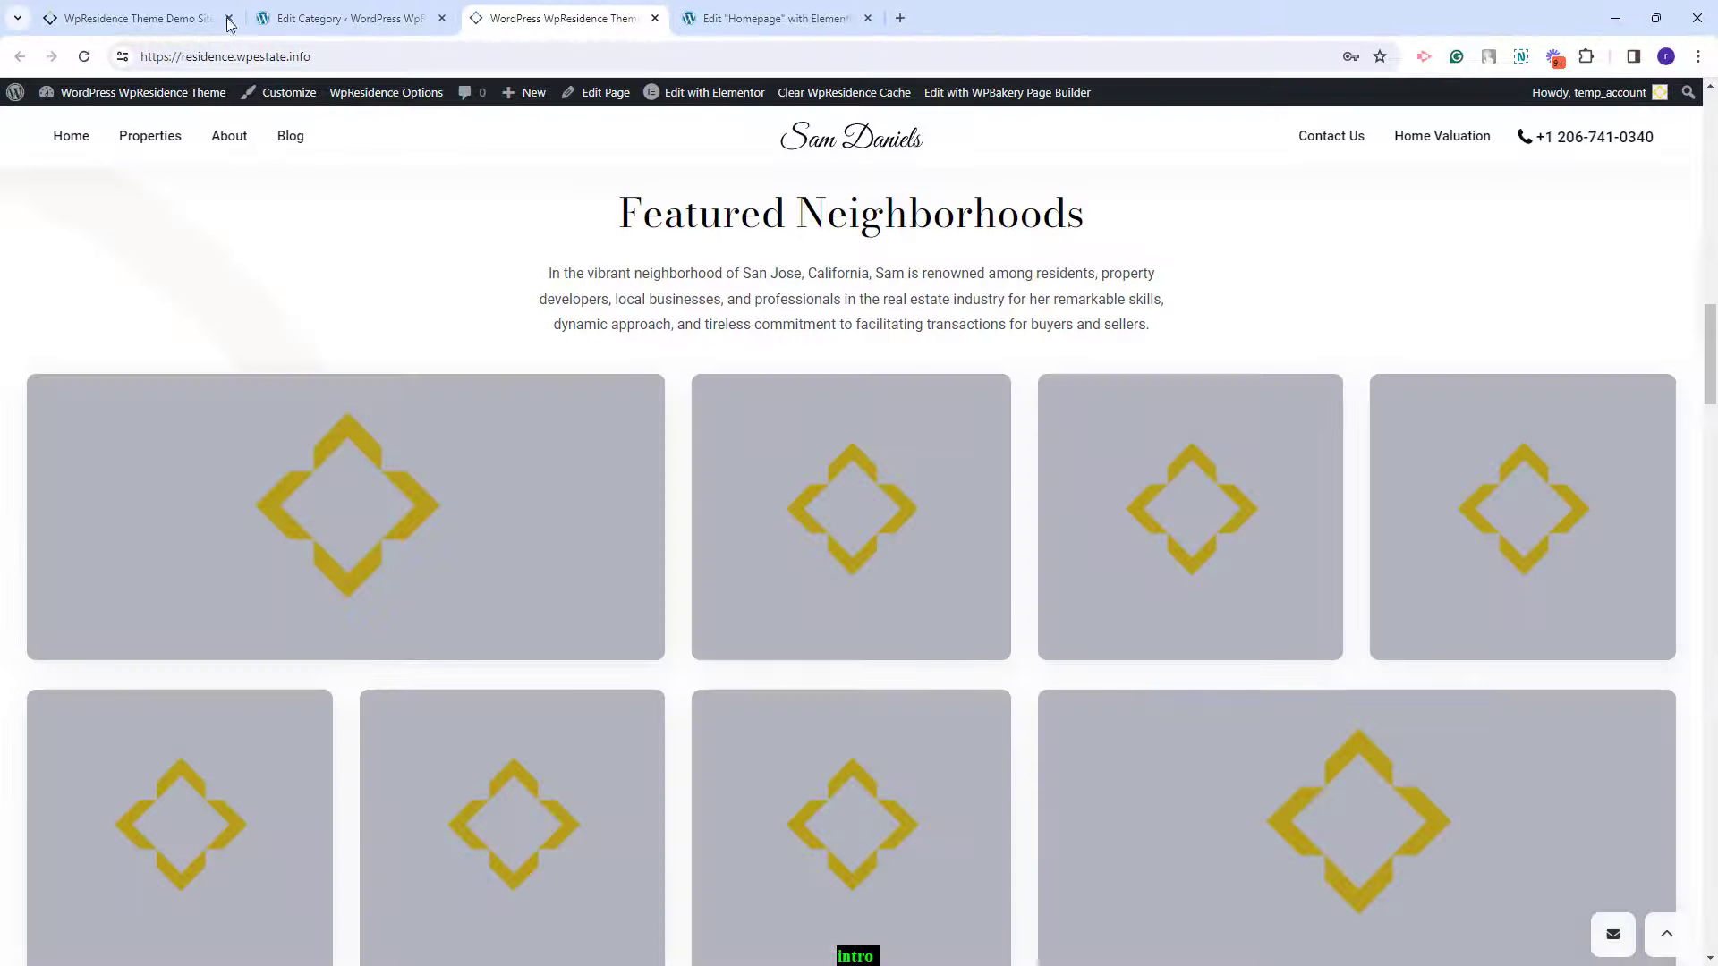
- Reload the live homepage and scroll down to confirm the Clairemont tile shows its city image
{"action": "left_click", "coordinate": [84, 57]}
{"action": "scroll", "coordinate": [204, 711], "scroll_direction": "down", "scroll_amount": 2}
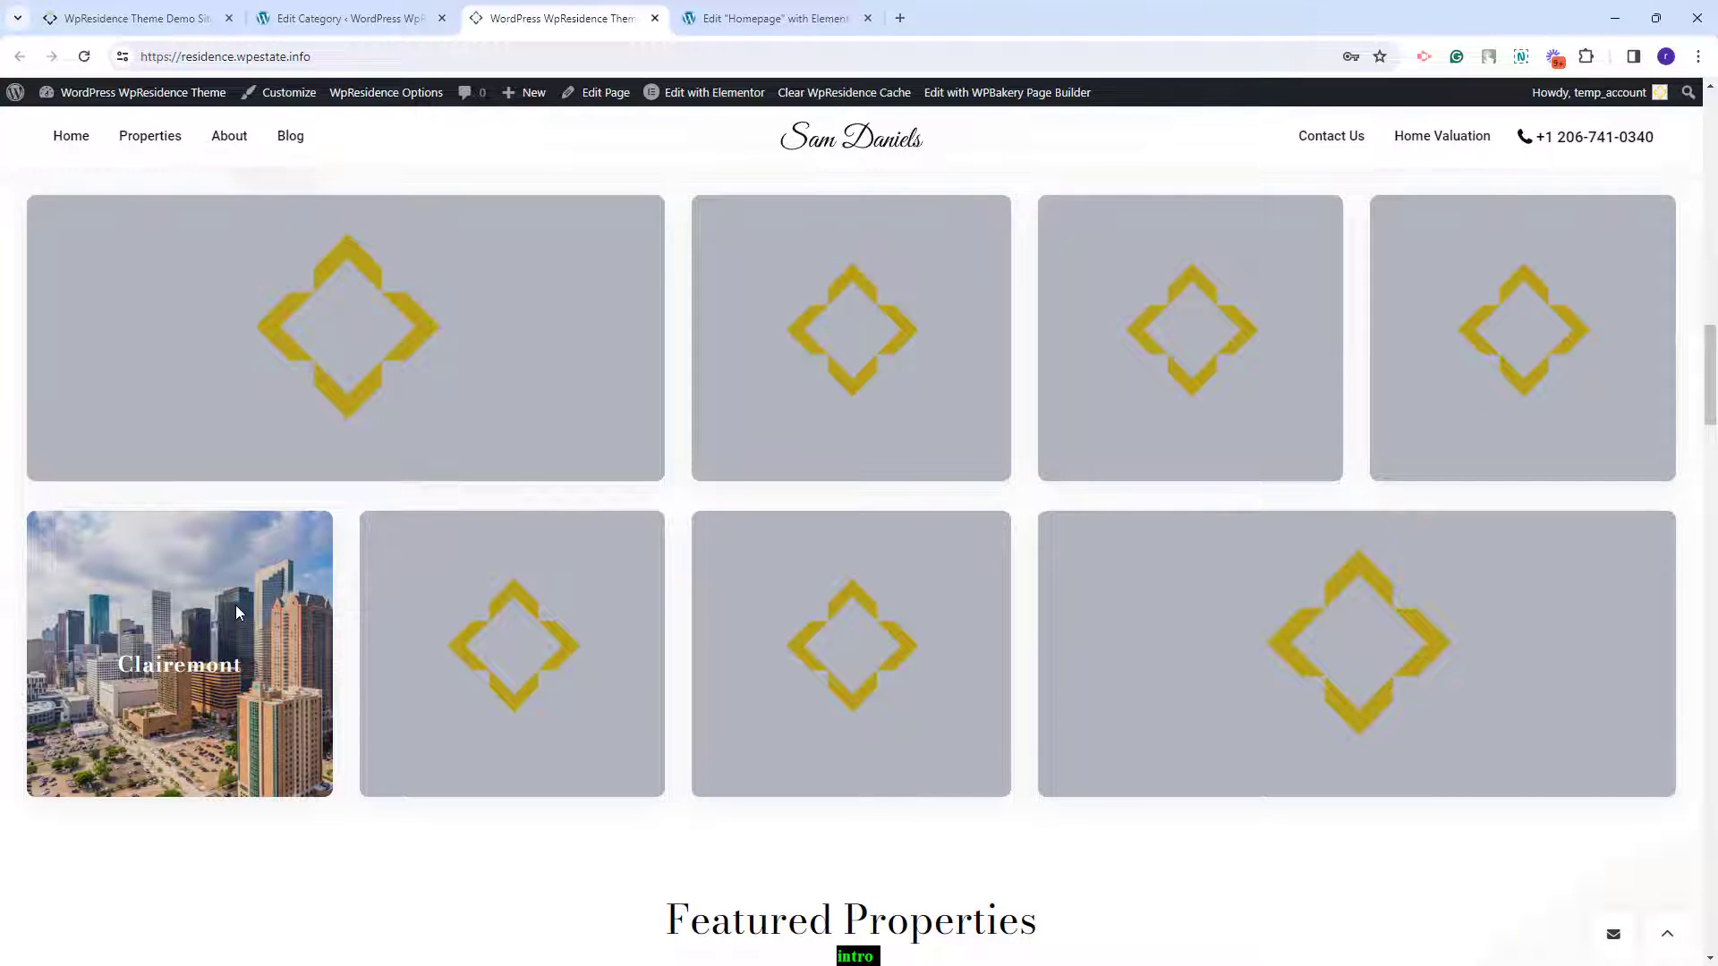
{"action": "scroll", "coordinate": [808, 325], "scroll_direction": "down", "scroll_amount": 12}
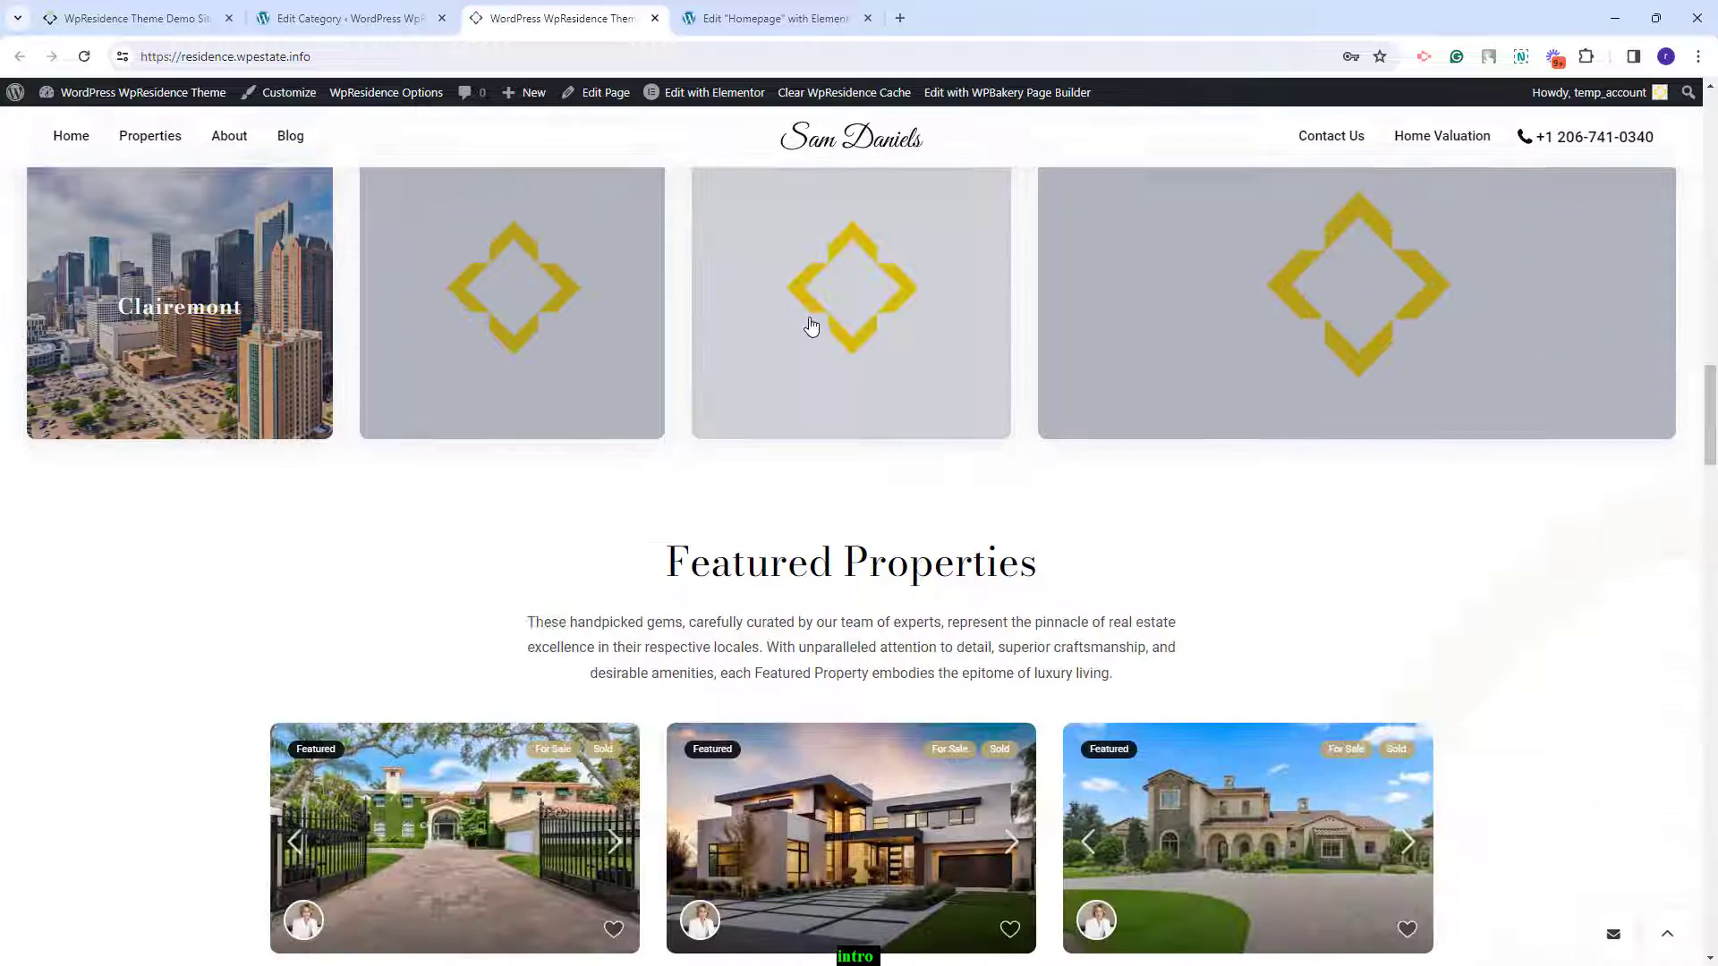
{"action": "scroll", "coordinate": [810, 318], "scroll_direction": "down", "scroll_amount": 13}
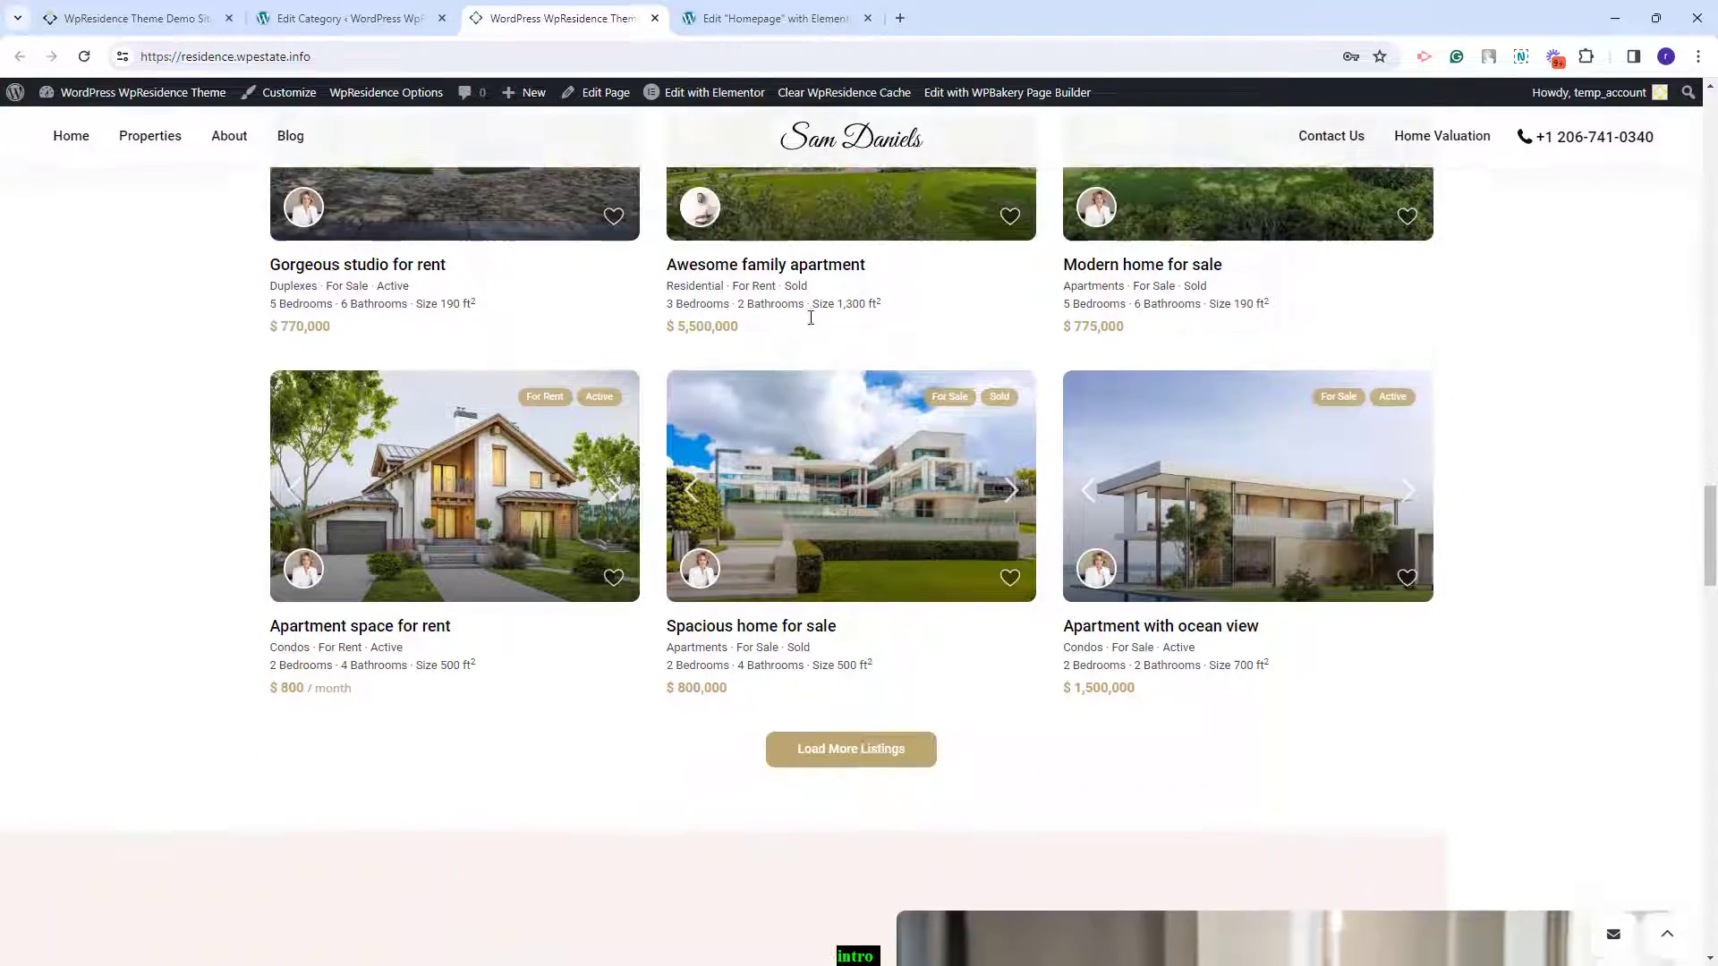
{"action": "scroll", "coordinate": [810, 326], "scroll_direction": "down", "scroll_amount": 8}
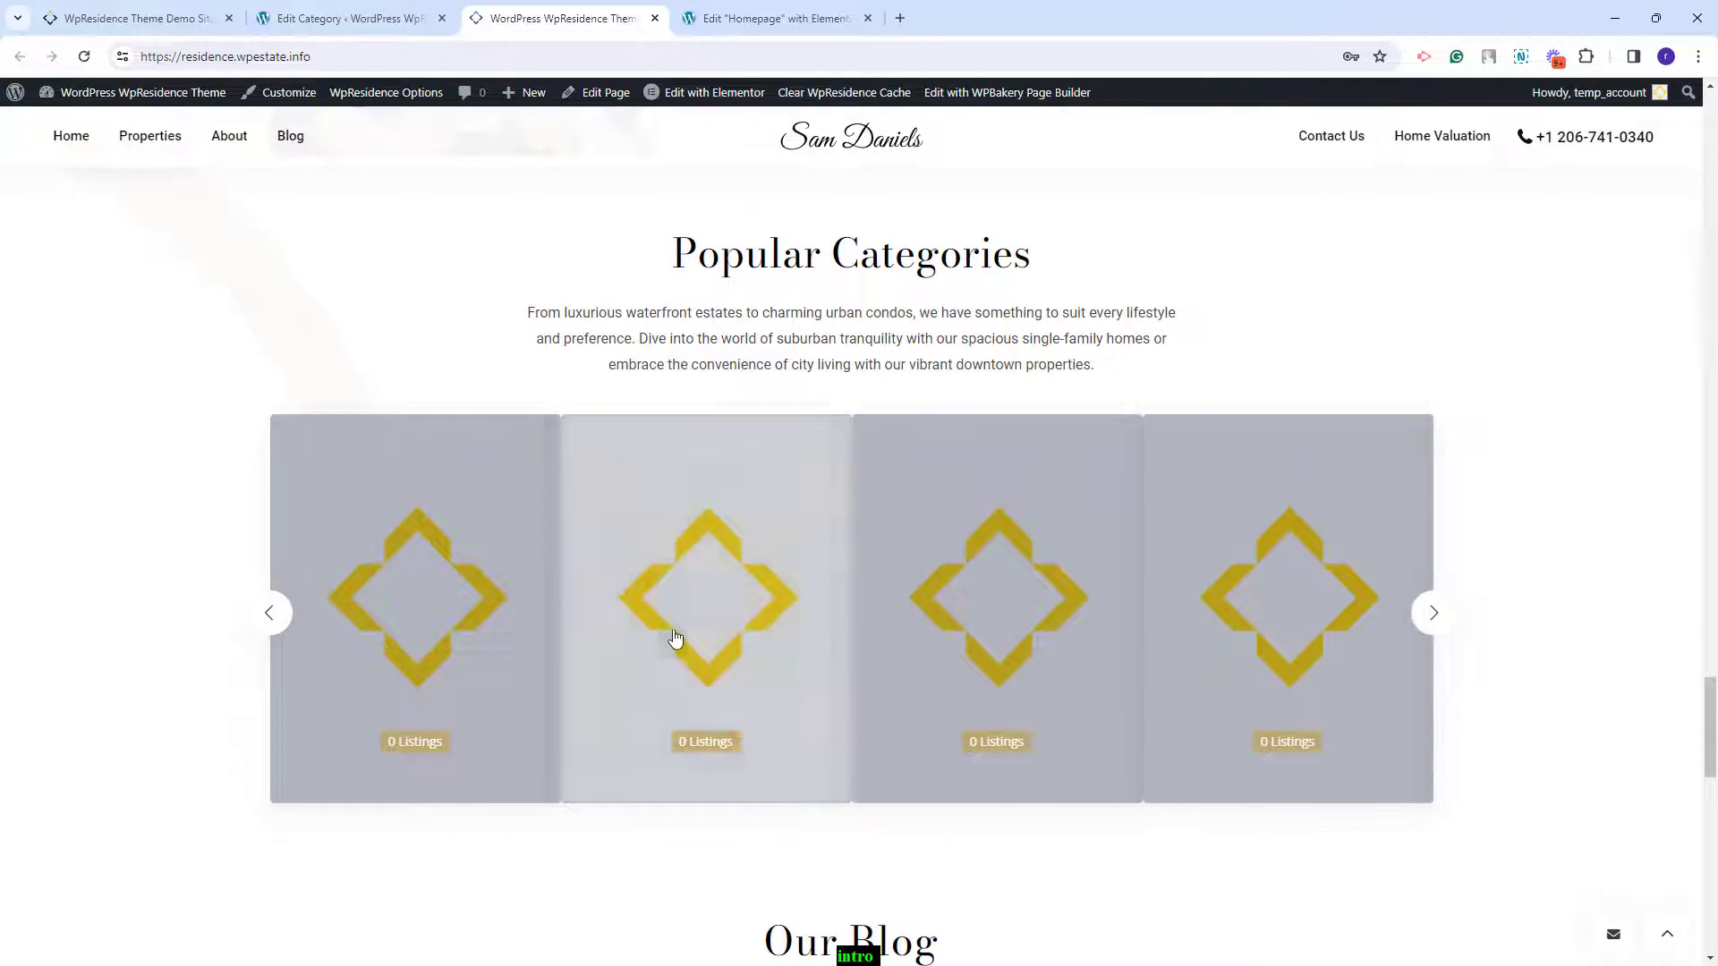
{"action": "key", "text": "ctrl+Tab"}
- Select the Popular Categories slider (For Rent, For Sale, Houses, Multi Family House, Office) and update
{"action": "scroll", "coordinate": [799, 283], "scroll_direction": "down", "scroll_amount": 15}
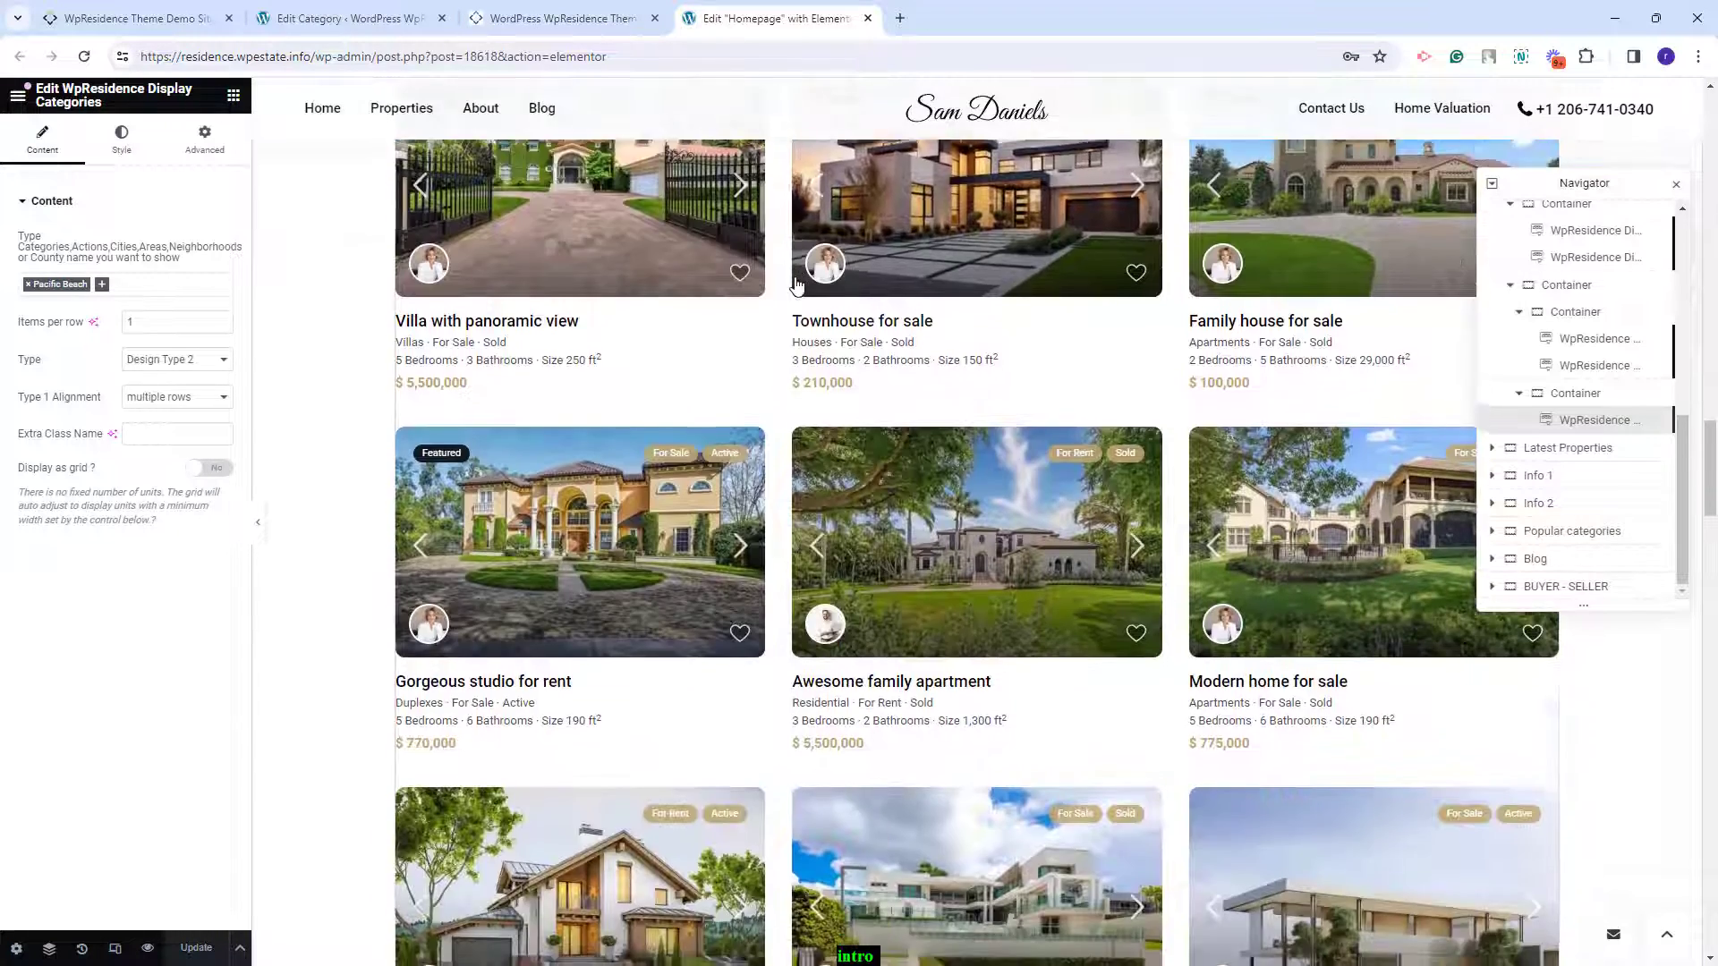
{"action": "scroll", "coordinate": [799, 289], "scroll_direction": "down", "scroll_amount": 8}
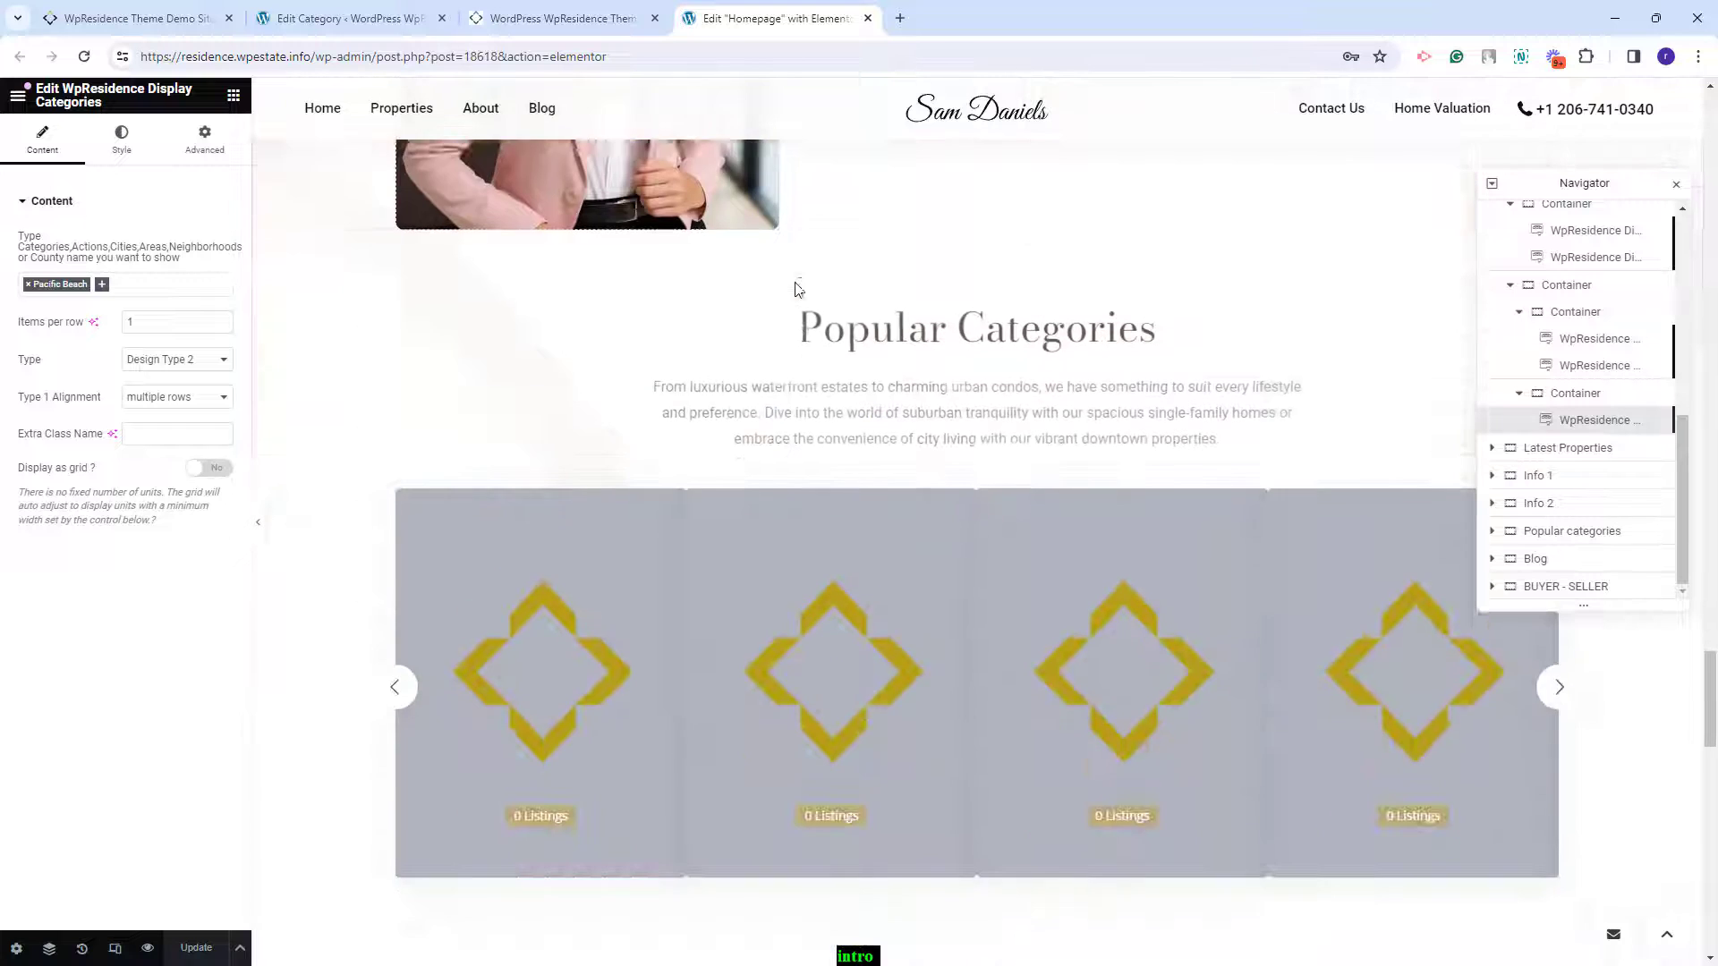
{"action": "left_click", "coordinate": [740, 579]}
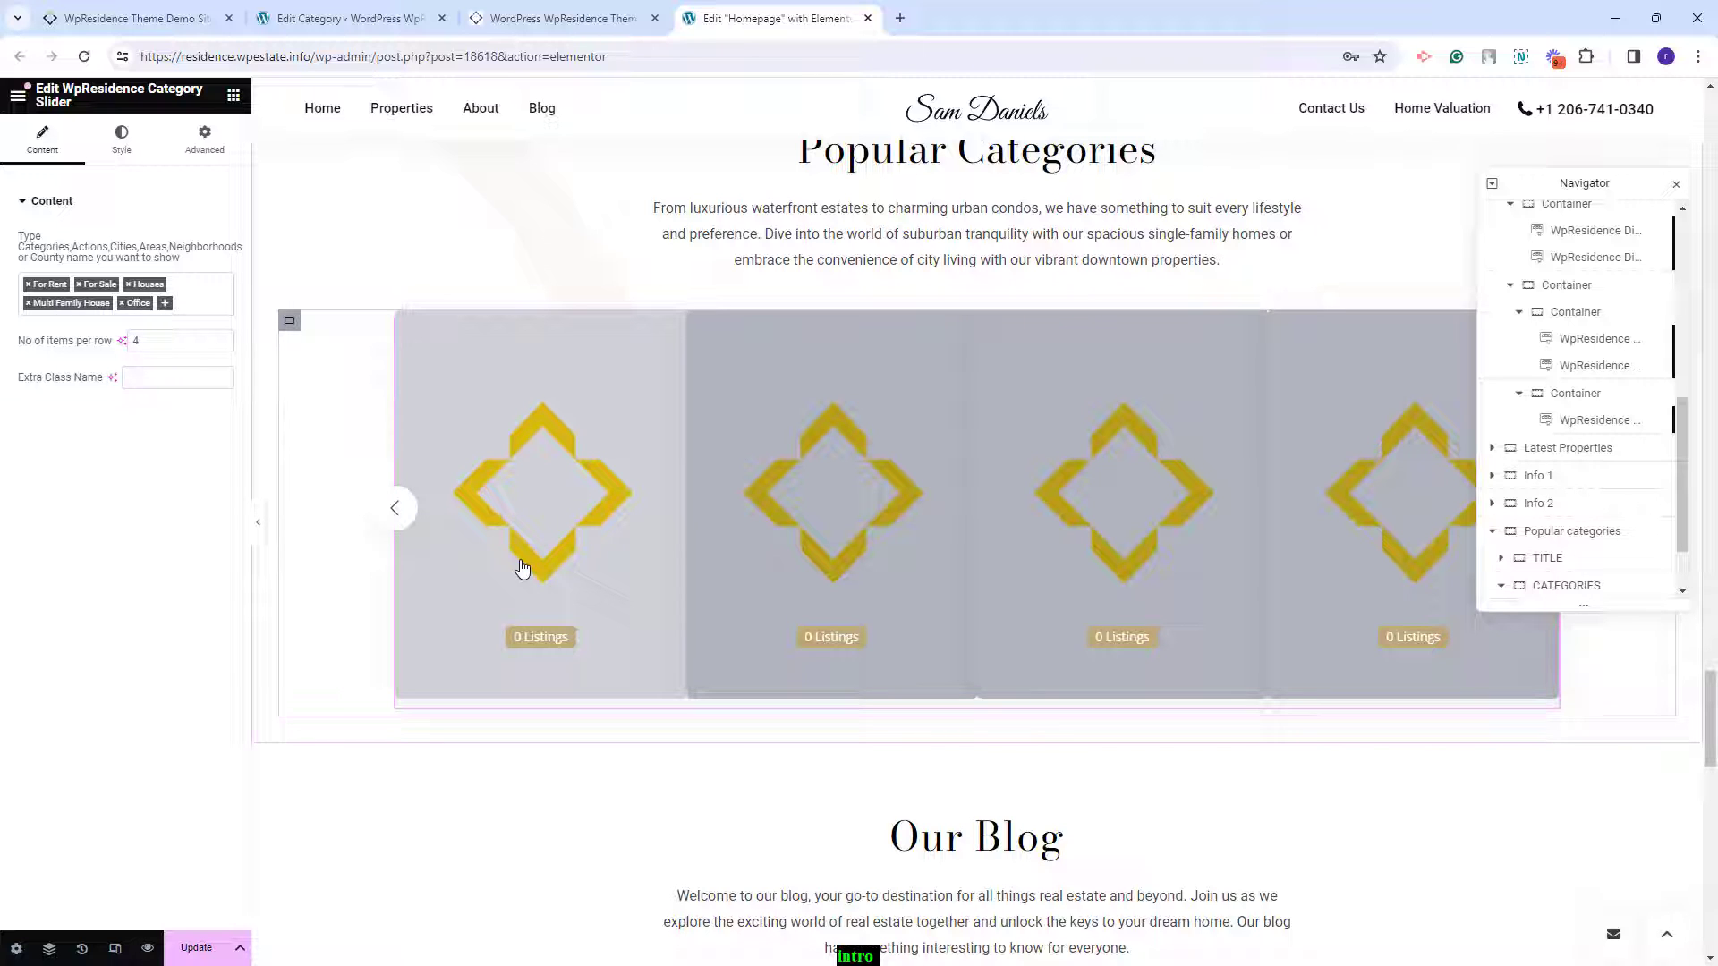
{"action": "left_click", "coordinate": [192, 955]}
- Go from the Clairemont category page to the property categories list and open Houses
{"action": "left_click", "coordinate": [340, 18]}
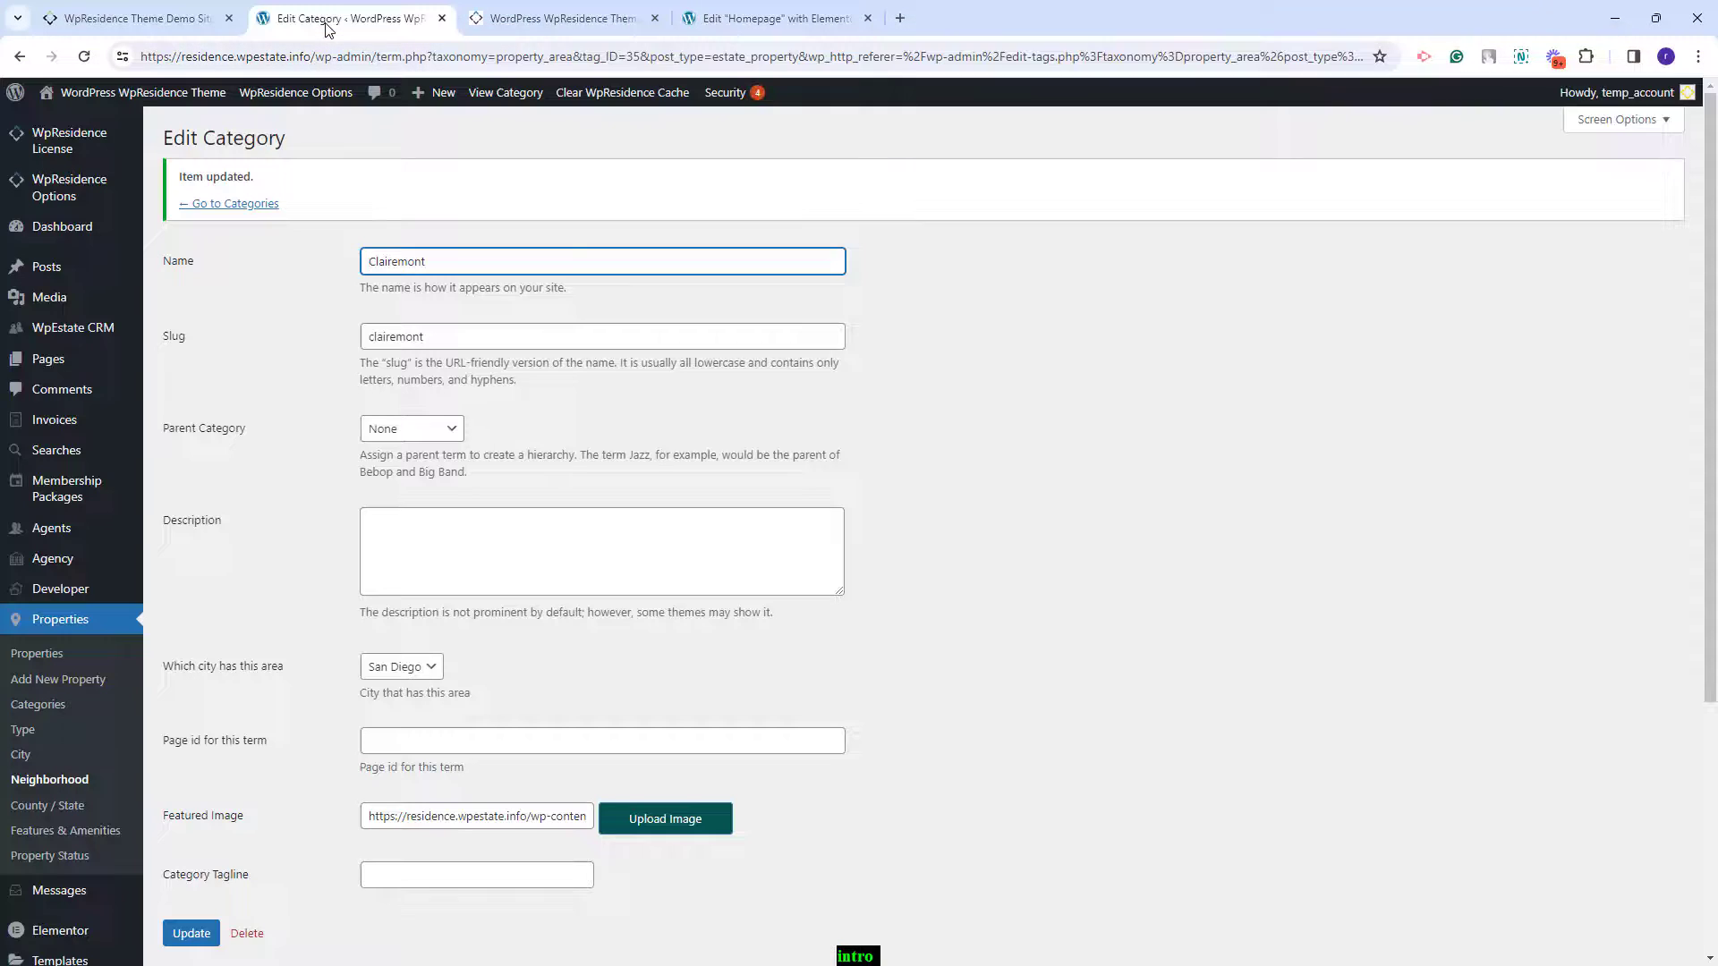
{"action": "left_click", "coordinate": [48, 714]}
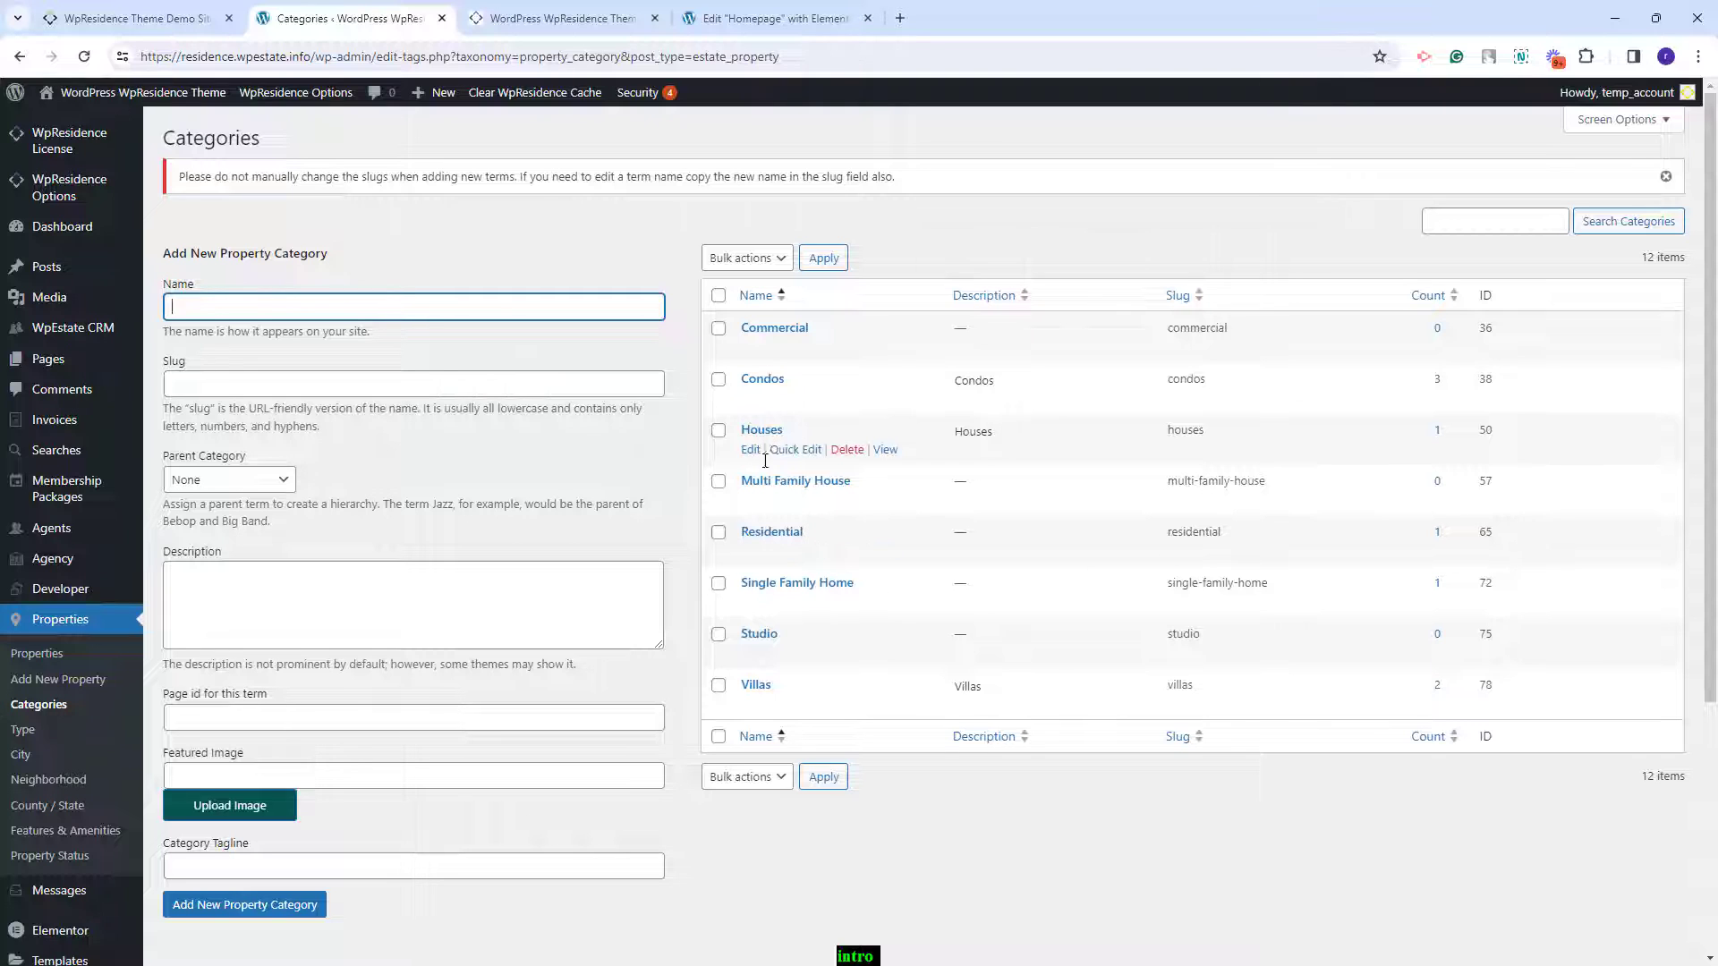
{"action": "left_click", "coordinate": [751, 451]}
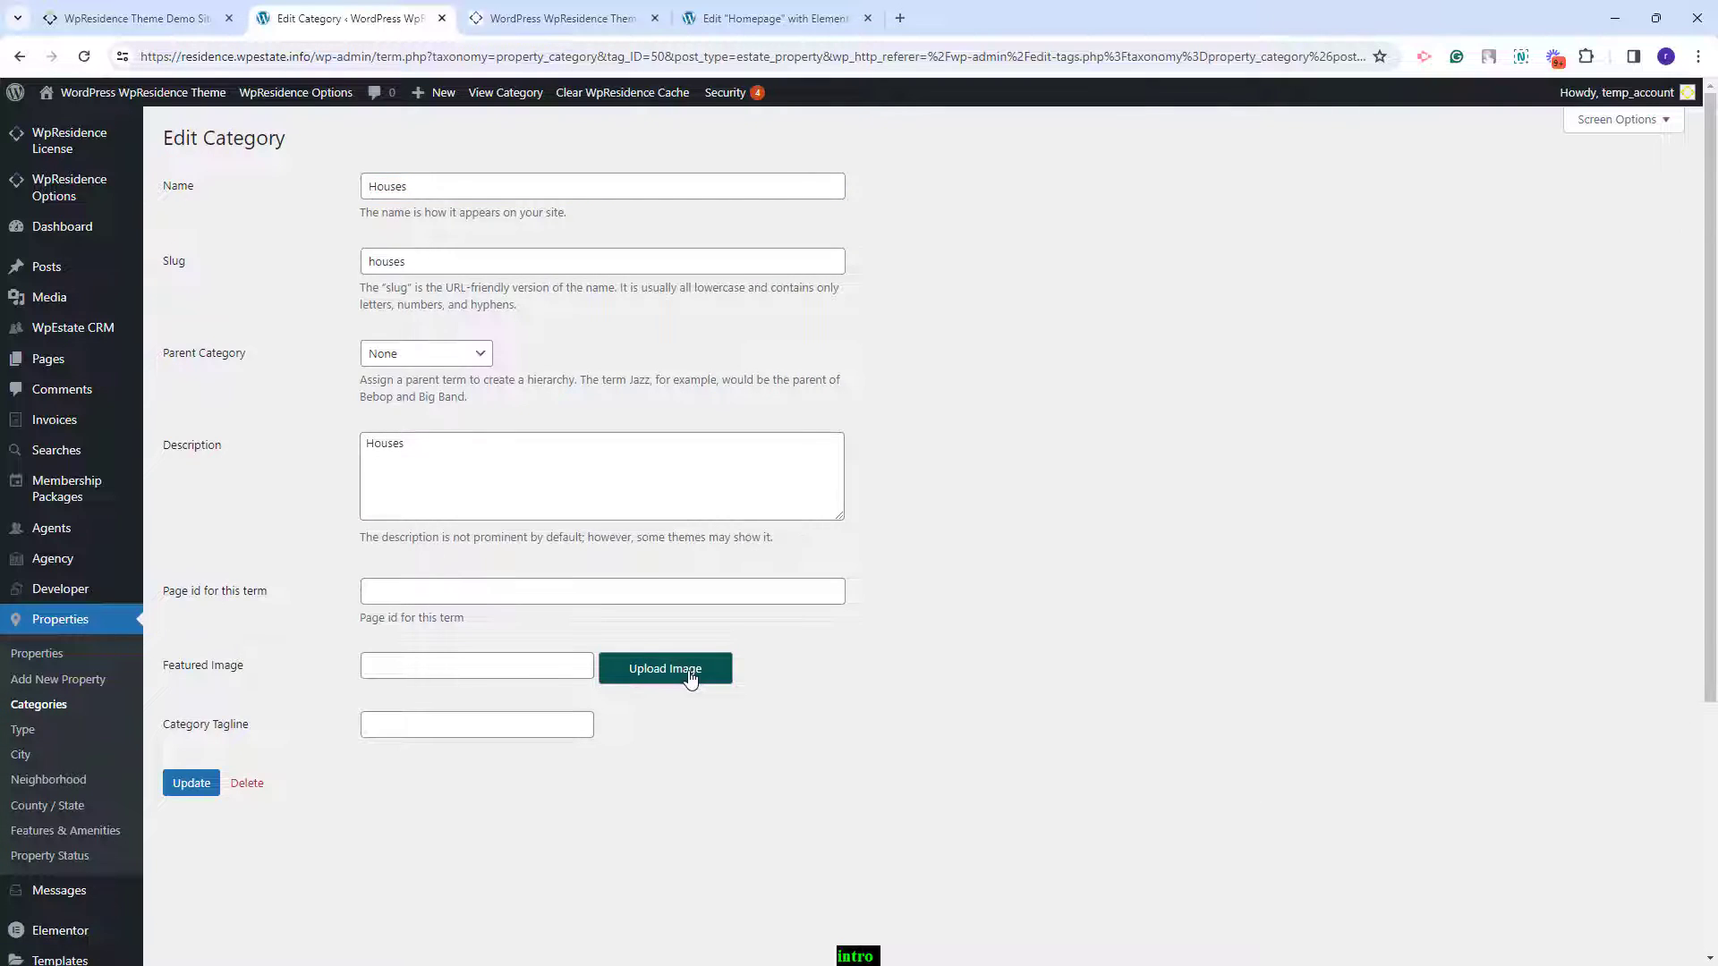
- Set city3.jpg as the Houses featured image, update the category, and return to the homepage
{"action": "left_click", "coordinate": [690, 678]}
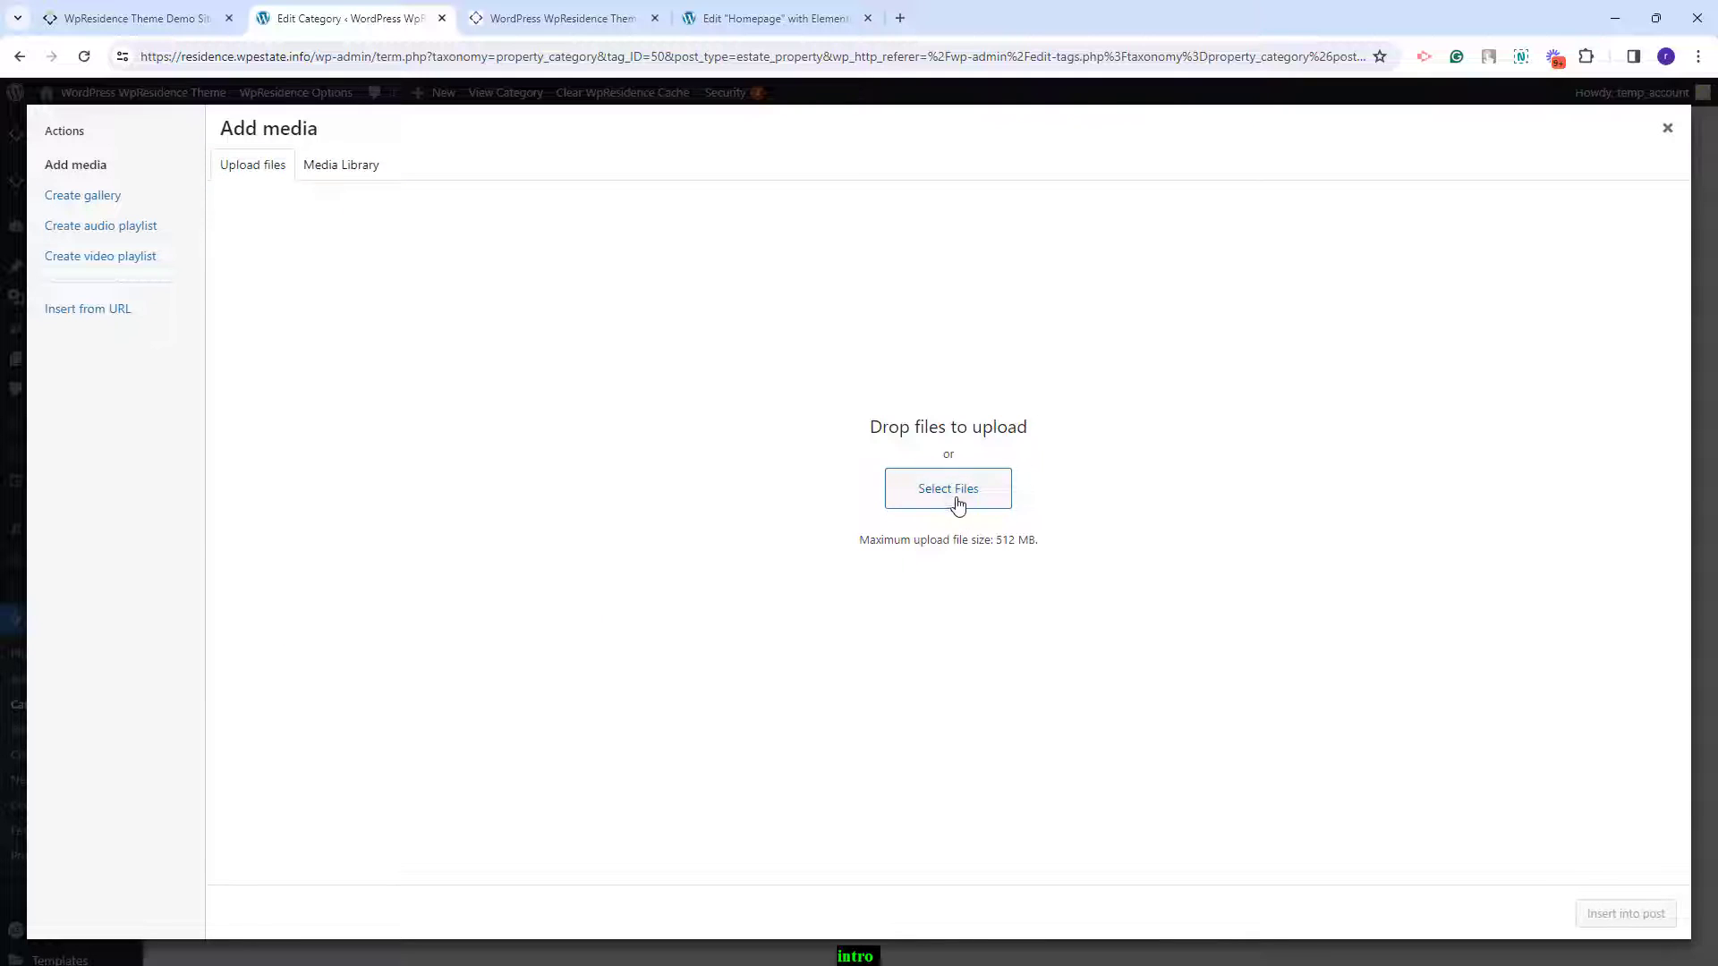
{"action": "left_click", "coordinate": [957, 497]}
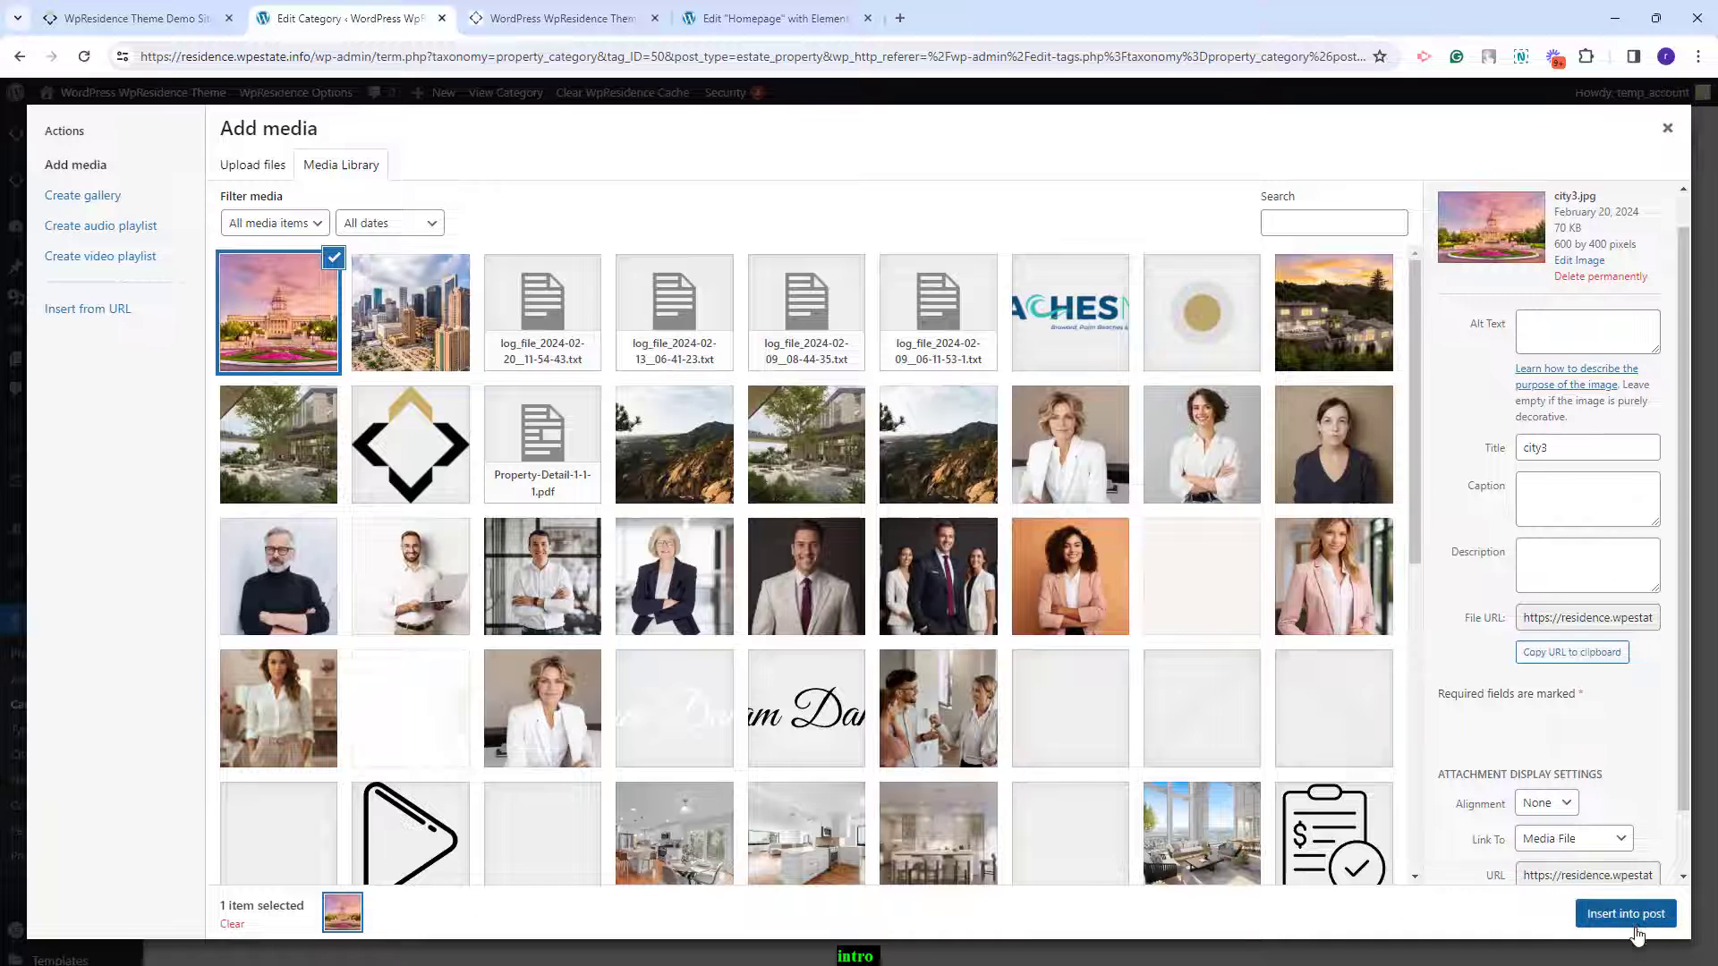
{"action": "left_click", "coordinate": [1631, 912]}
{"action": "left_click", "coordinate": [192, 783]}
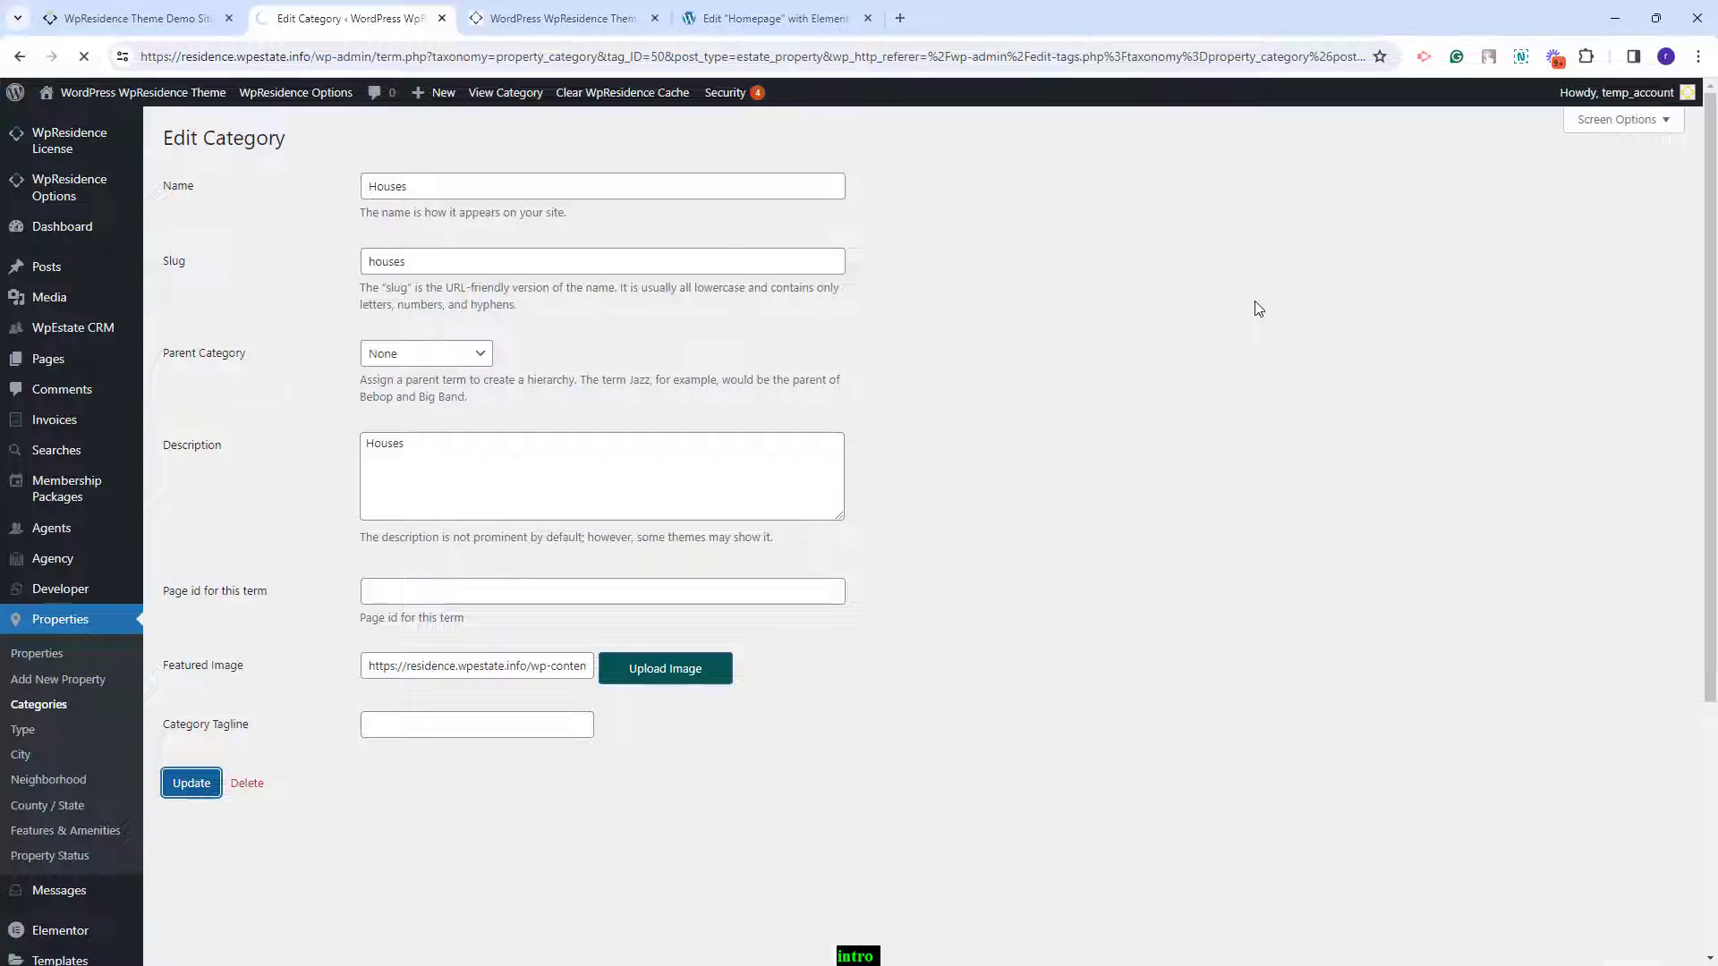
{"action": "left_click", "coordinate": [564, 18]}
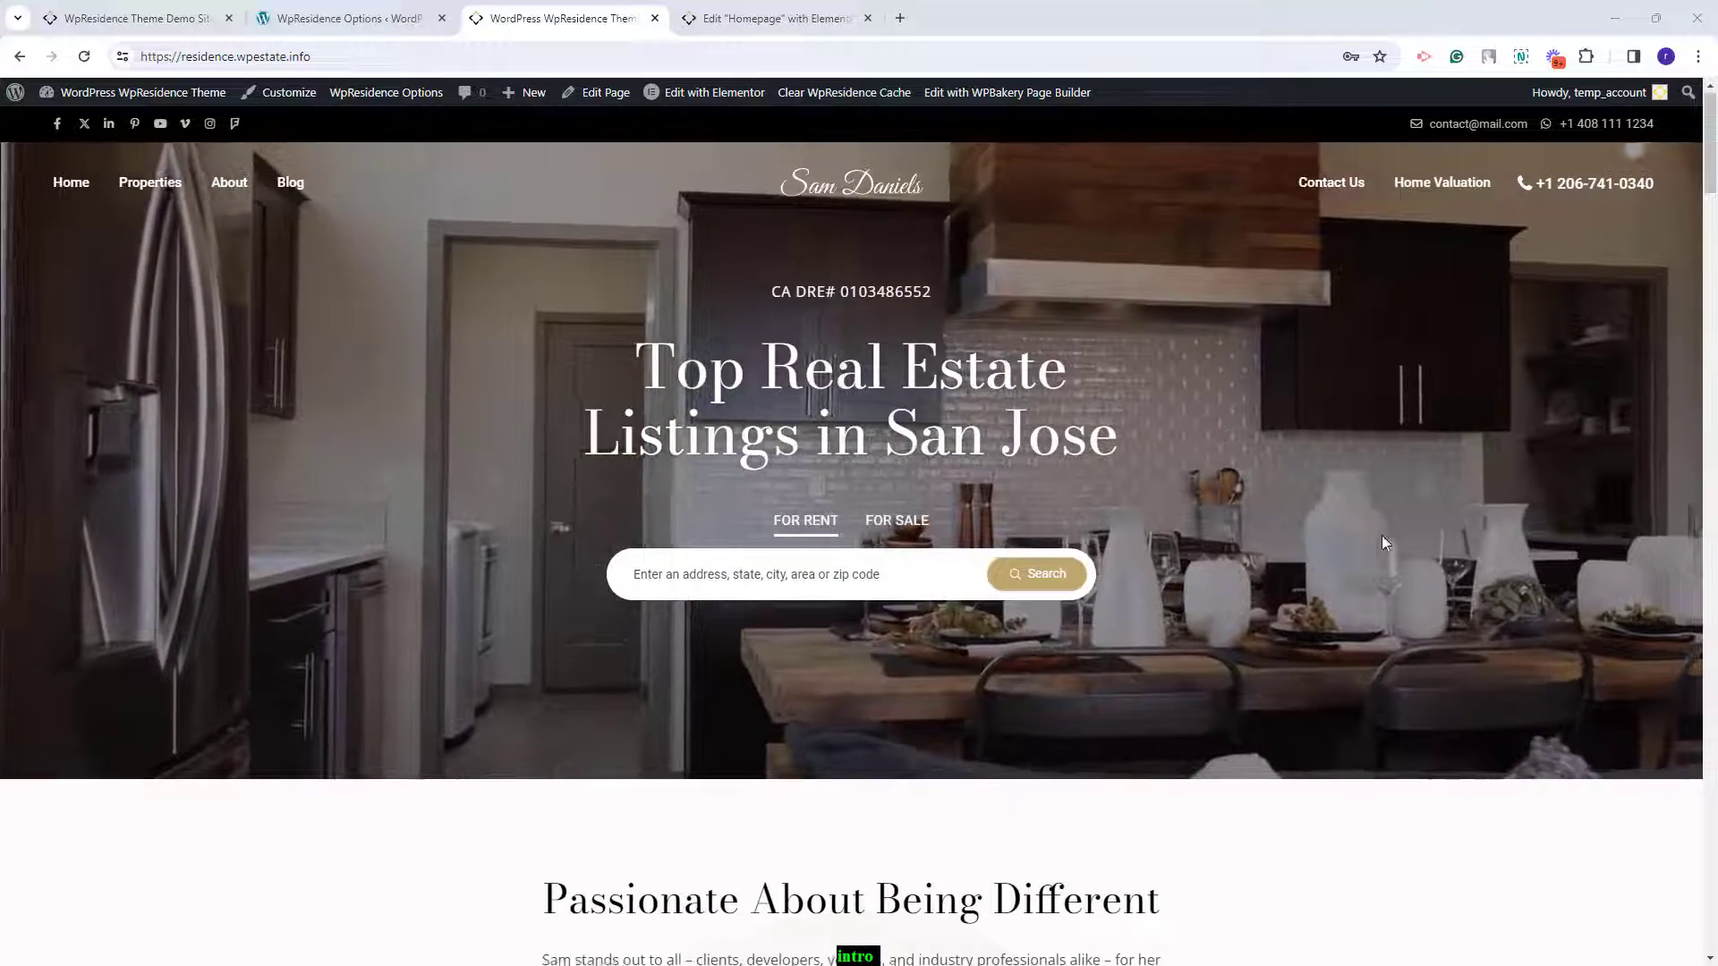
- Scroll the live homepage to the seller and buyer banners and footer, then return to Elementor
{"action": "scroll", "coordinate": [1387, 546], "scroll_direction": "down", "scroll_amount": 12}
{"action": "scroll", "coordinate": [1396, 561], "scroll_direction": "down", "scroll_amount": 10}
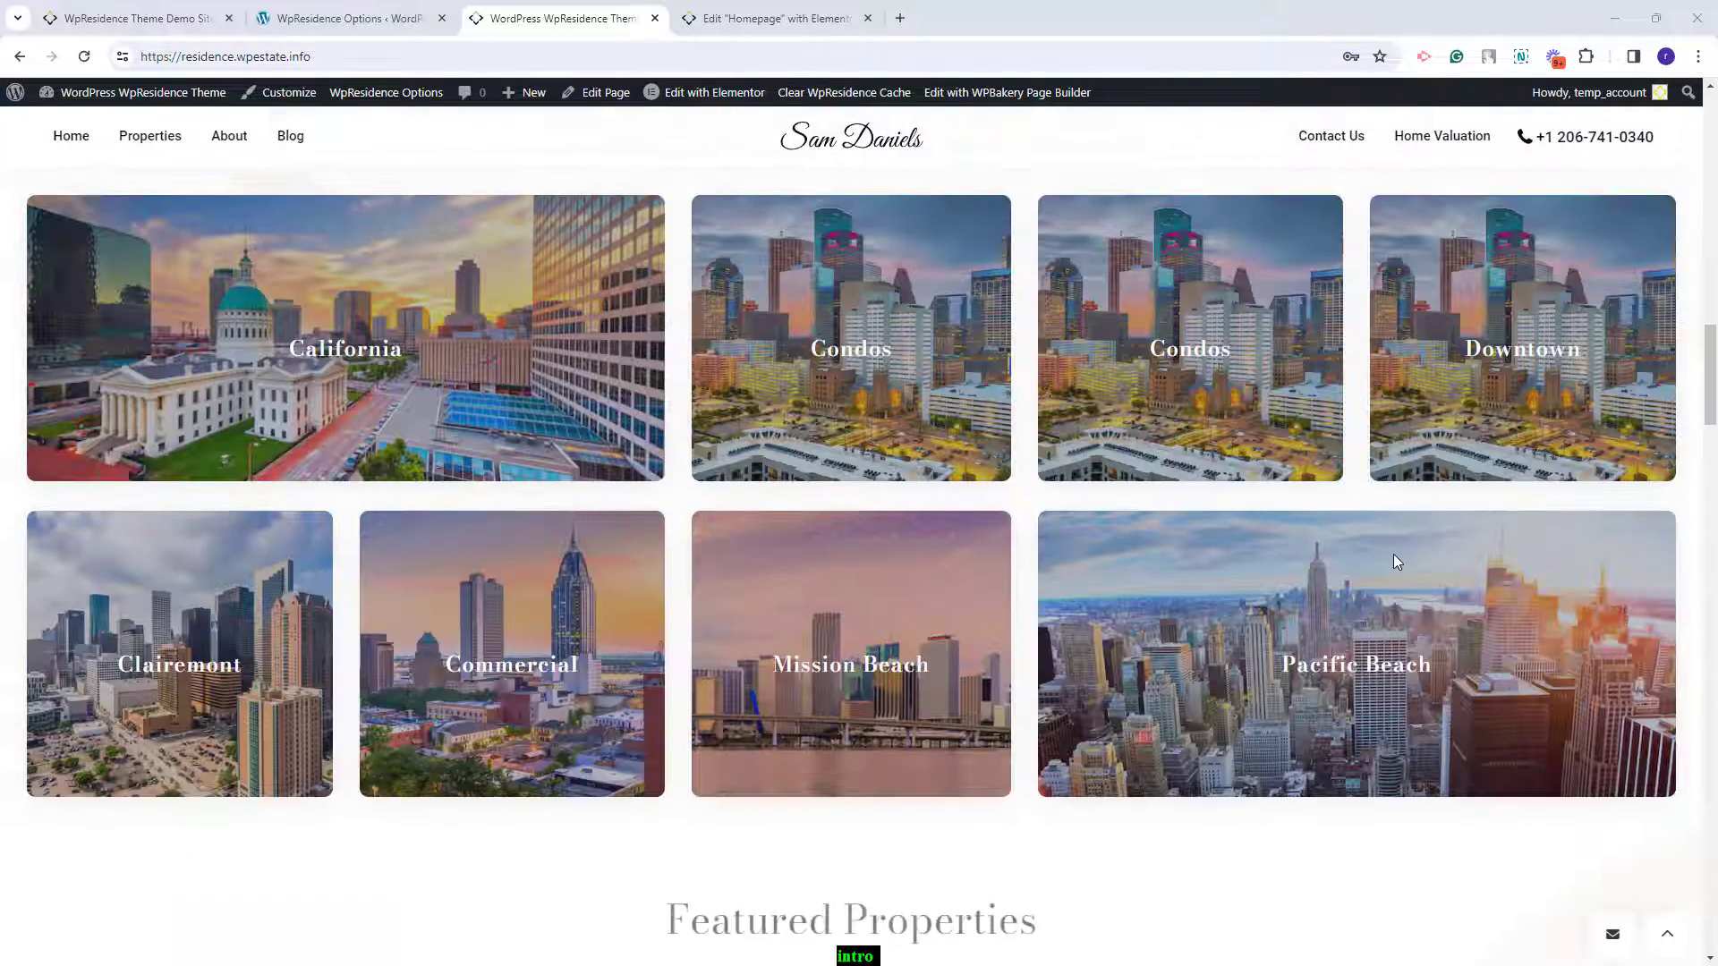
{"action": "scroll", "coordinate": [1393, 561], "scroll_direction": "down", "scroll_amount": 15}
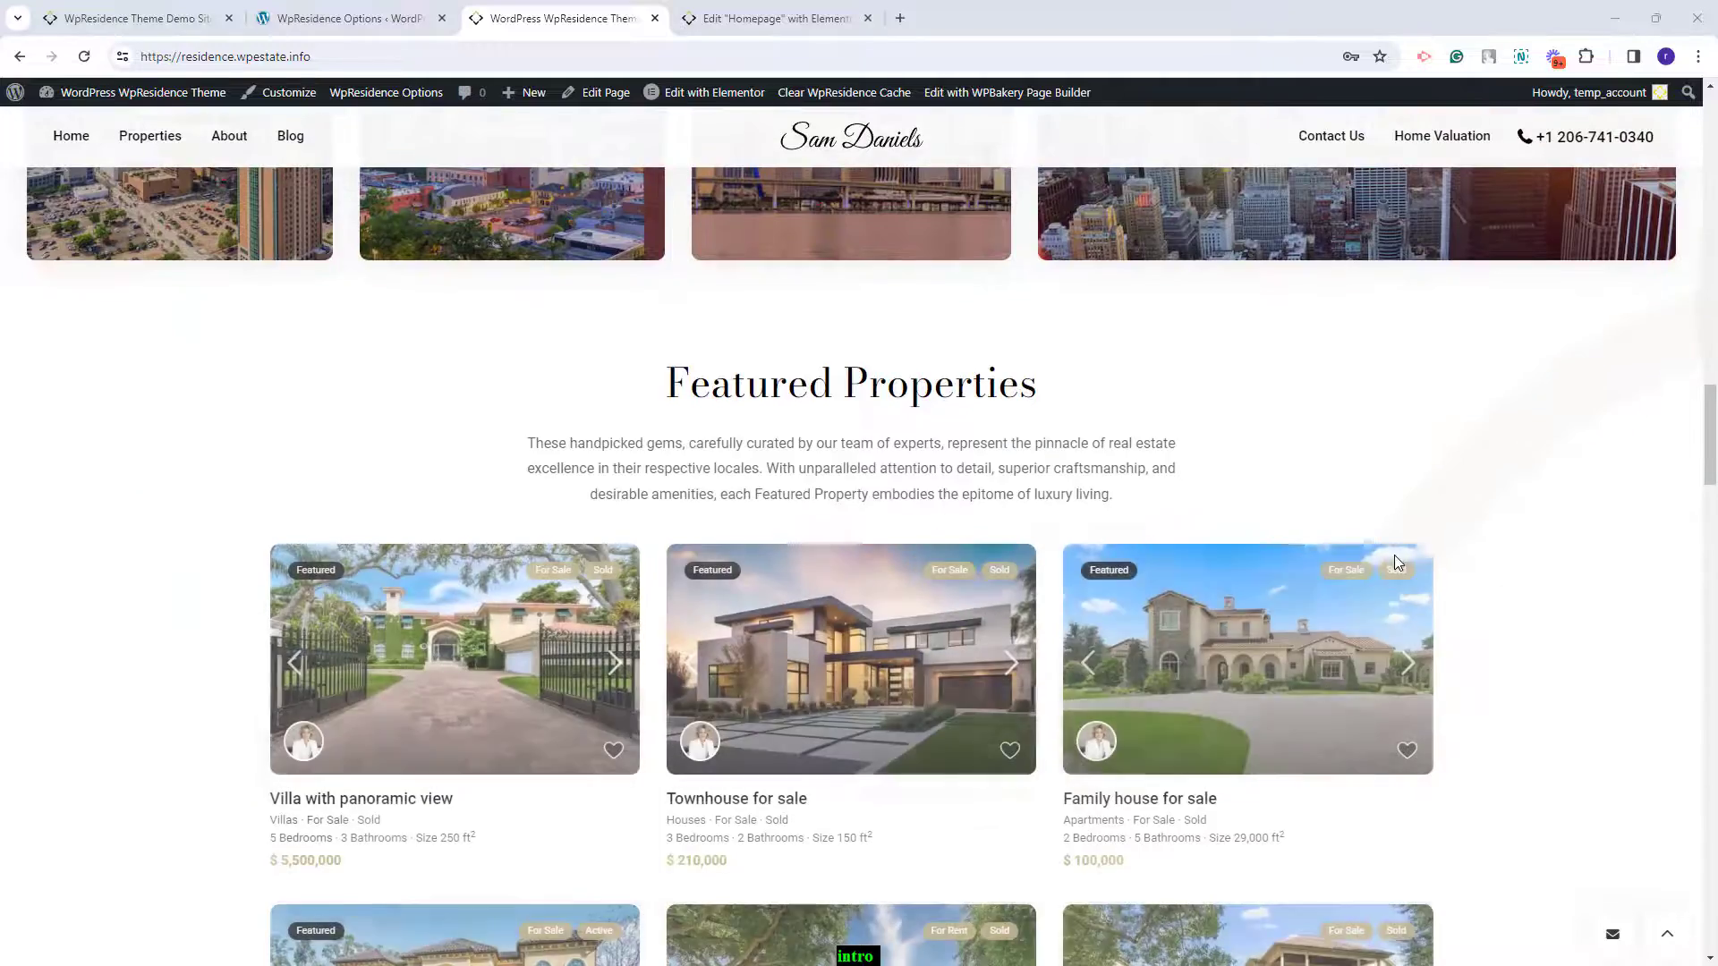
{"action": "scroll", "coordinate": [1392, 560], "scroll_direction": "down", "scroll_amount": 11}
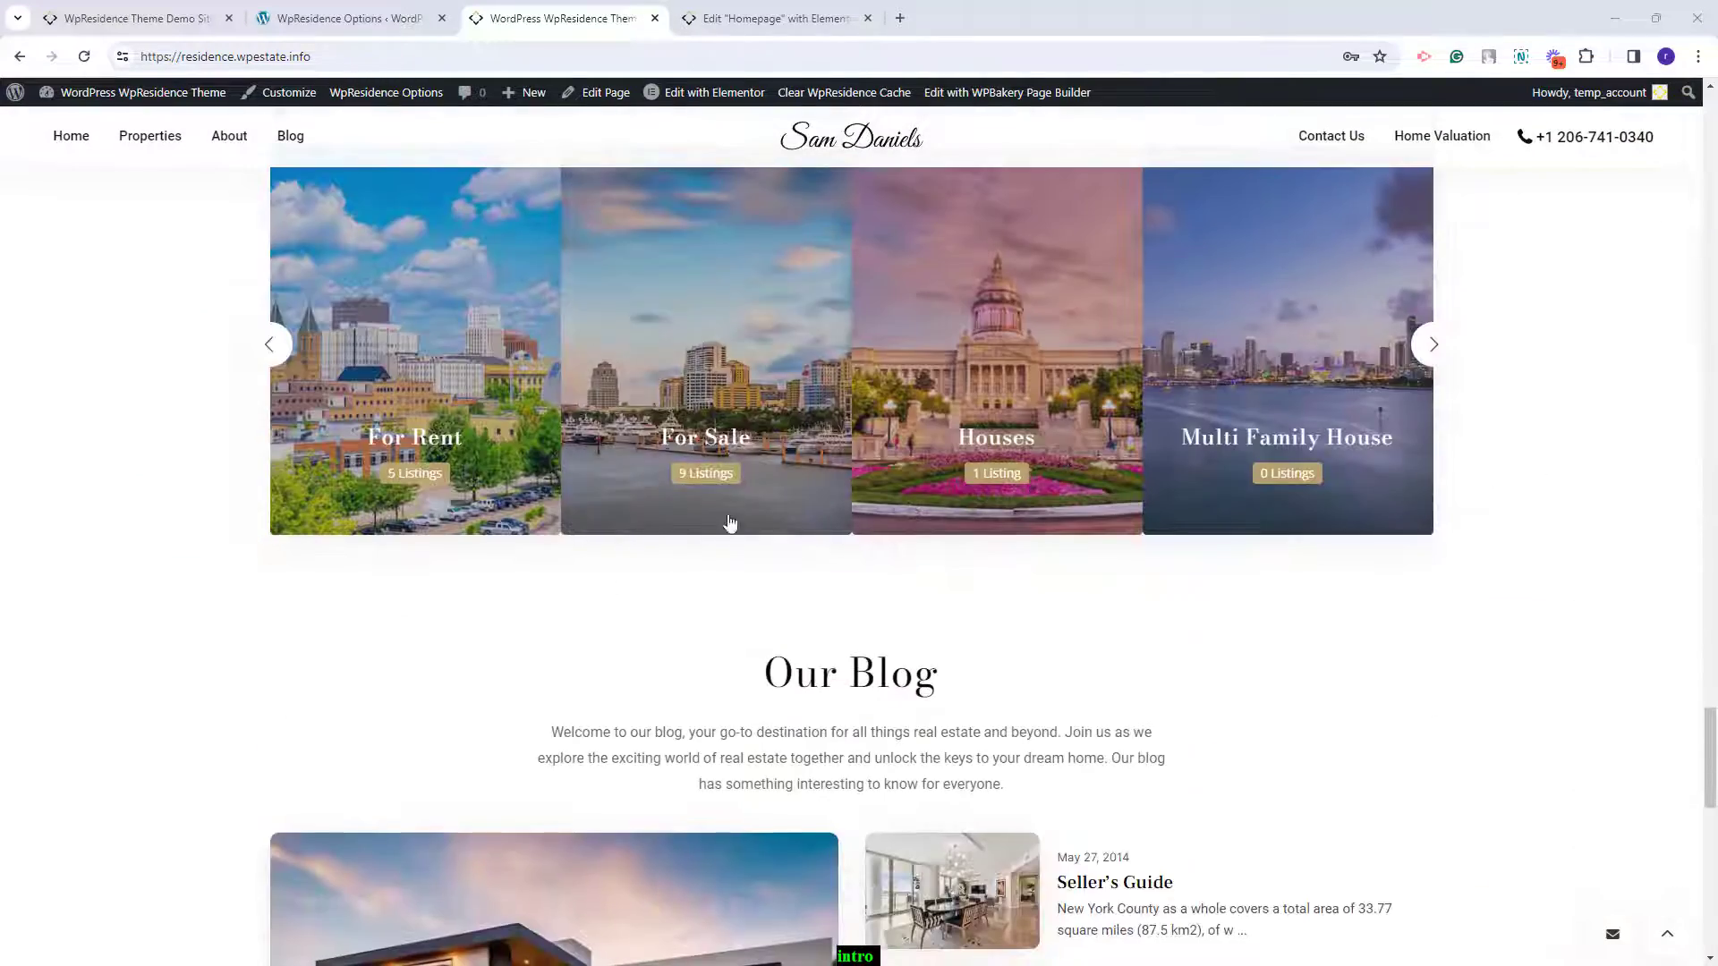
{"action": "scroll", "coordinate": [1351, 609], "scroll_direction": "down", "scroll_amount": 5}
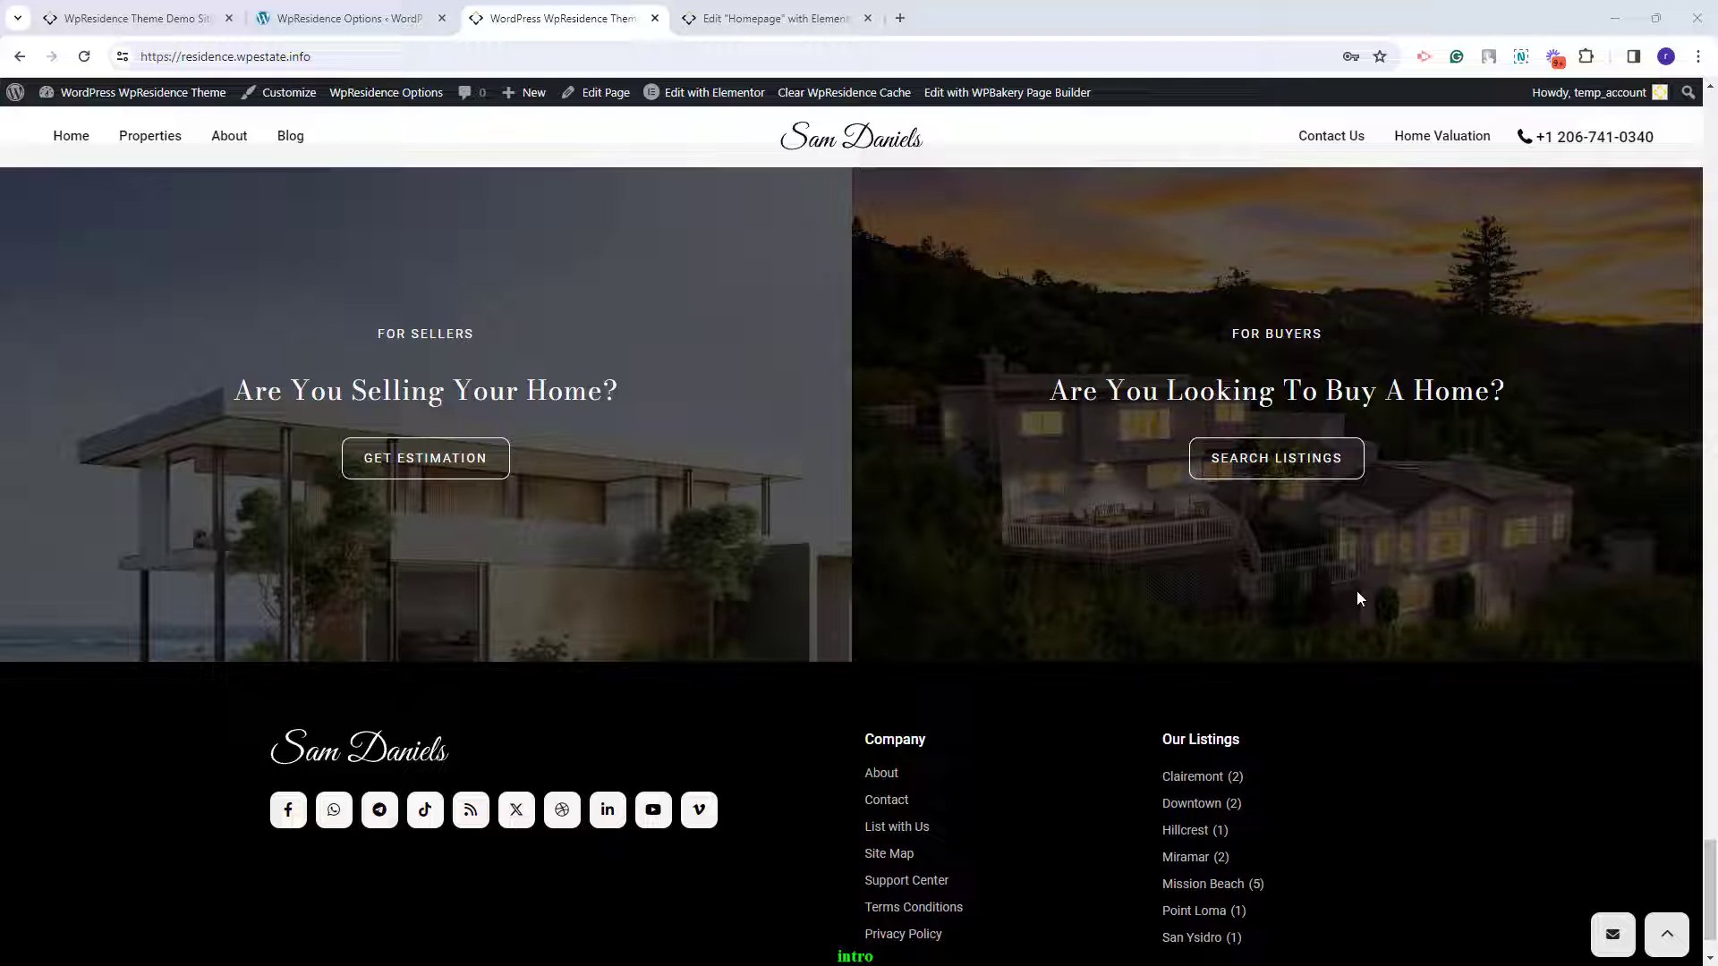
{"action": "left_click", "coordinate": [824, 7]}
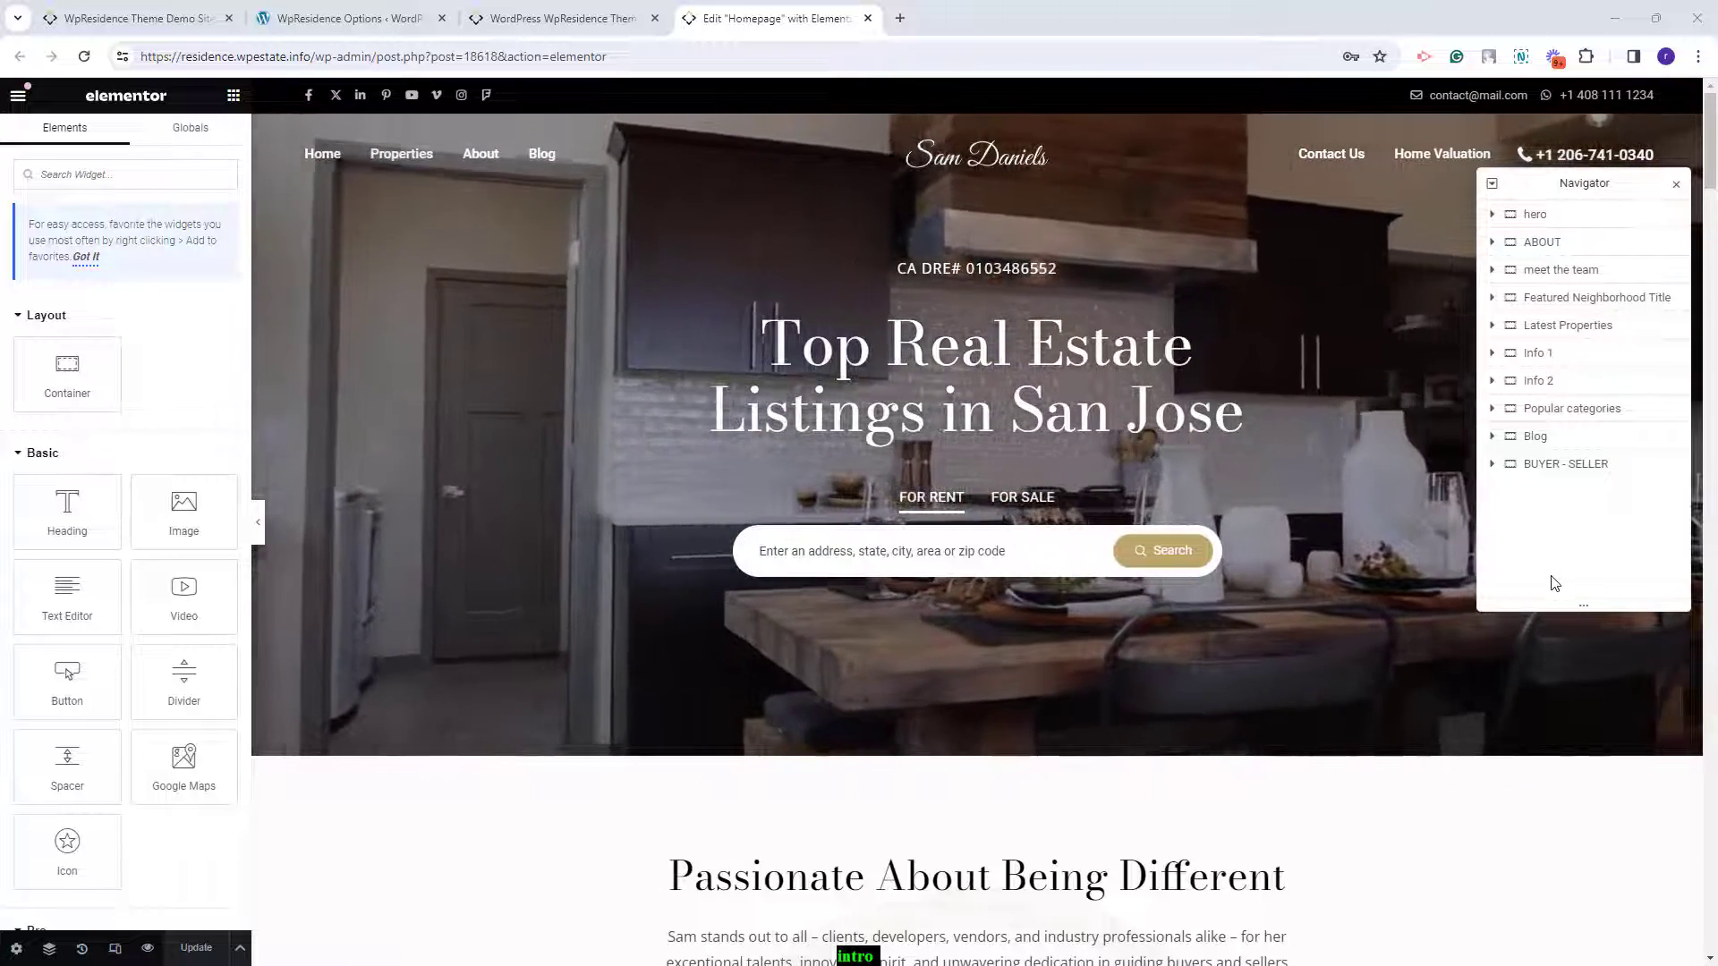
- Inspect the hero container's background video link in its Style settings
{"action": "left_click", "coordinate": [1559, 221]}
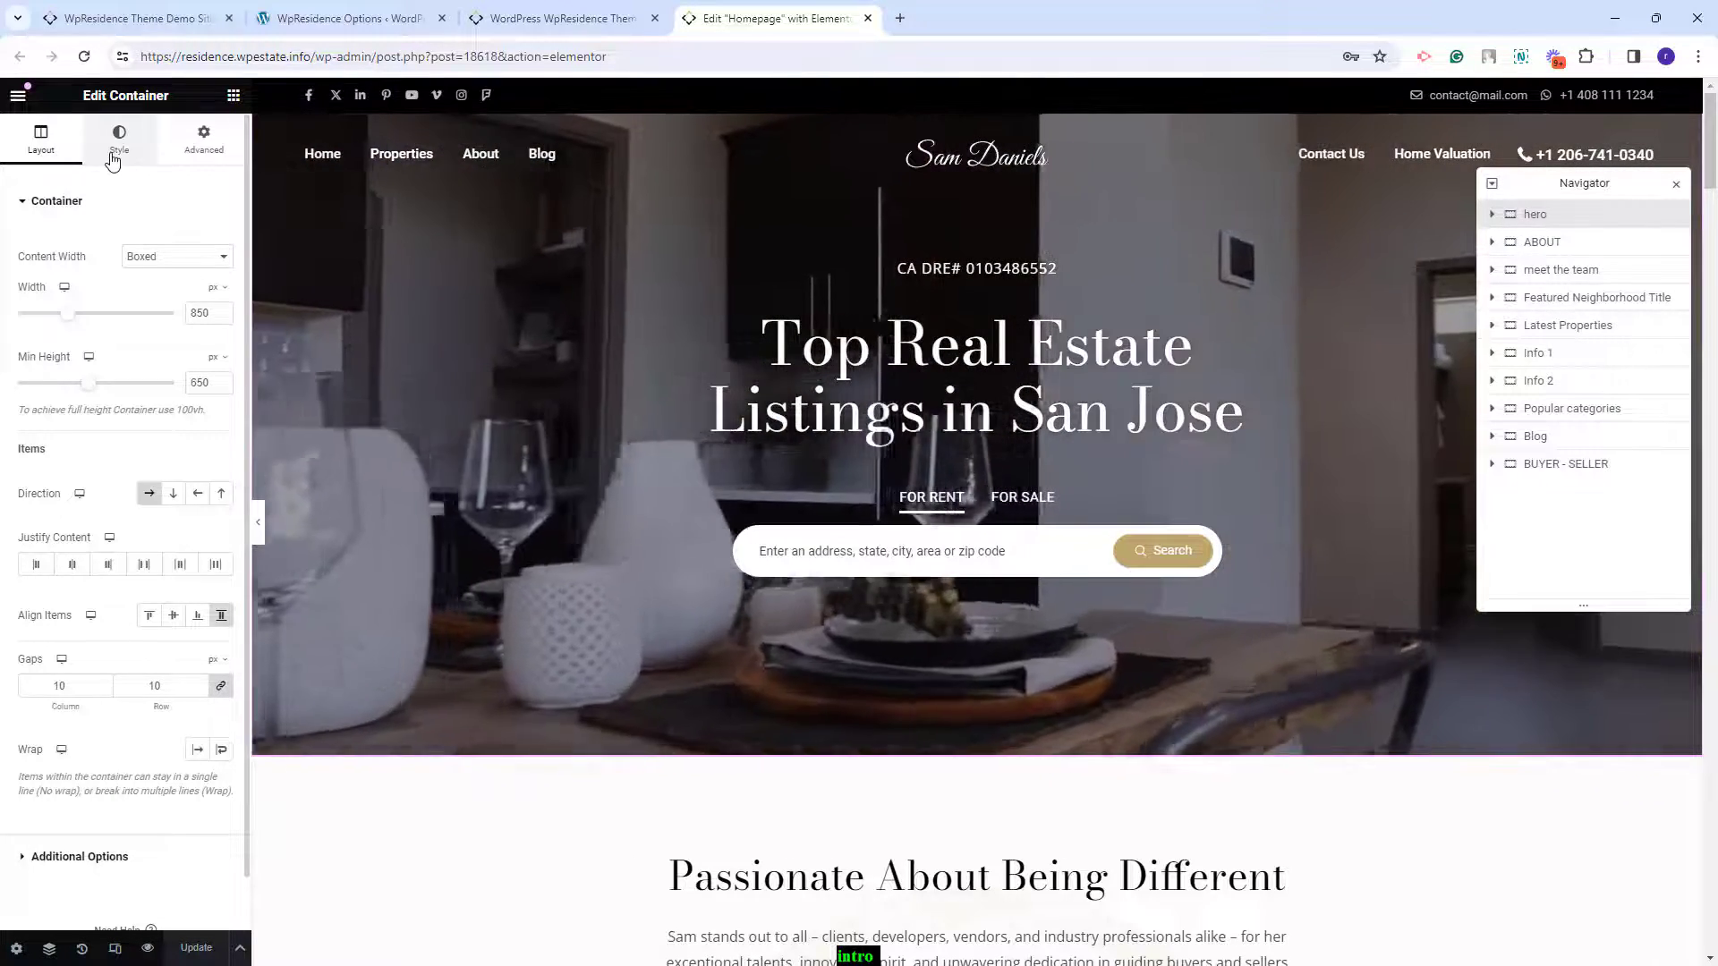
{"action": "left_click", "coordinate": [115, 143]}
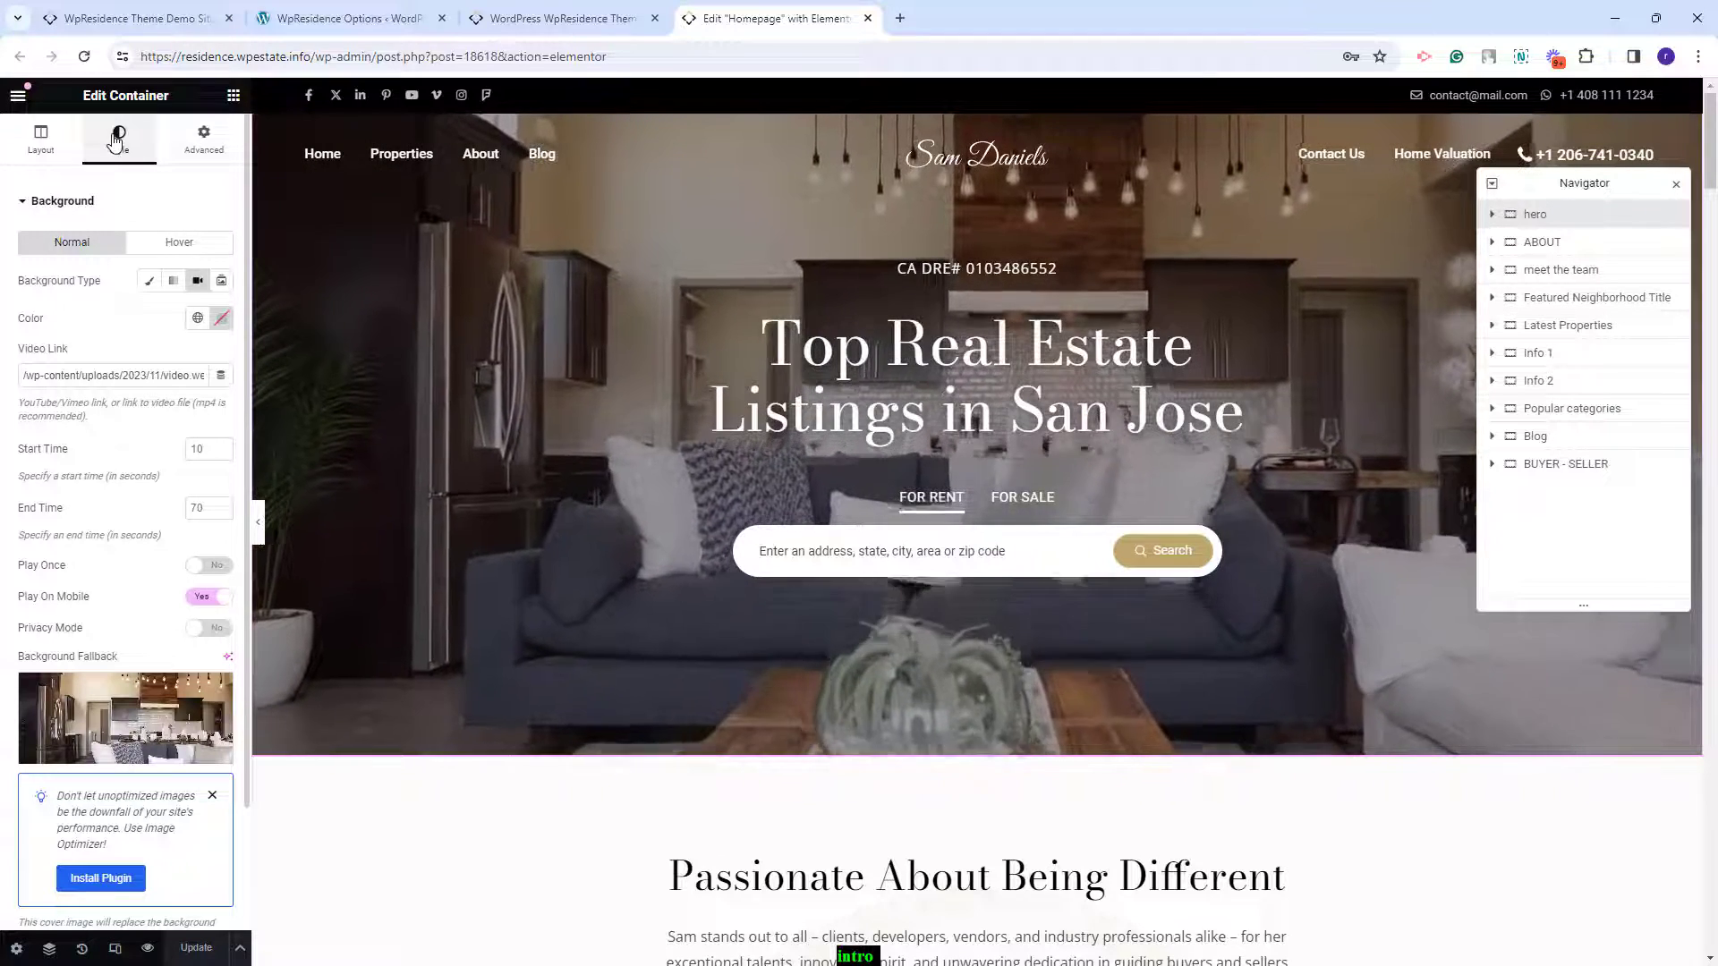
{"action": "left_click", "coordinate": [212, 794]}
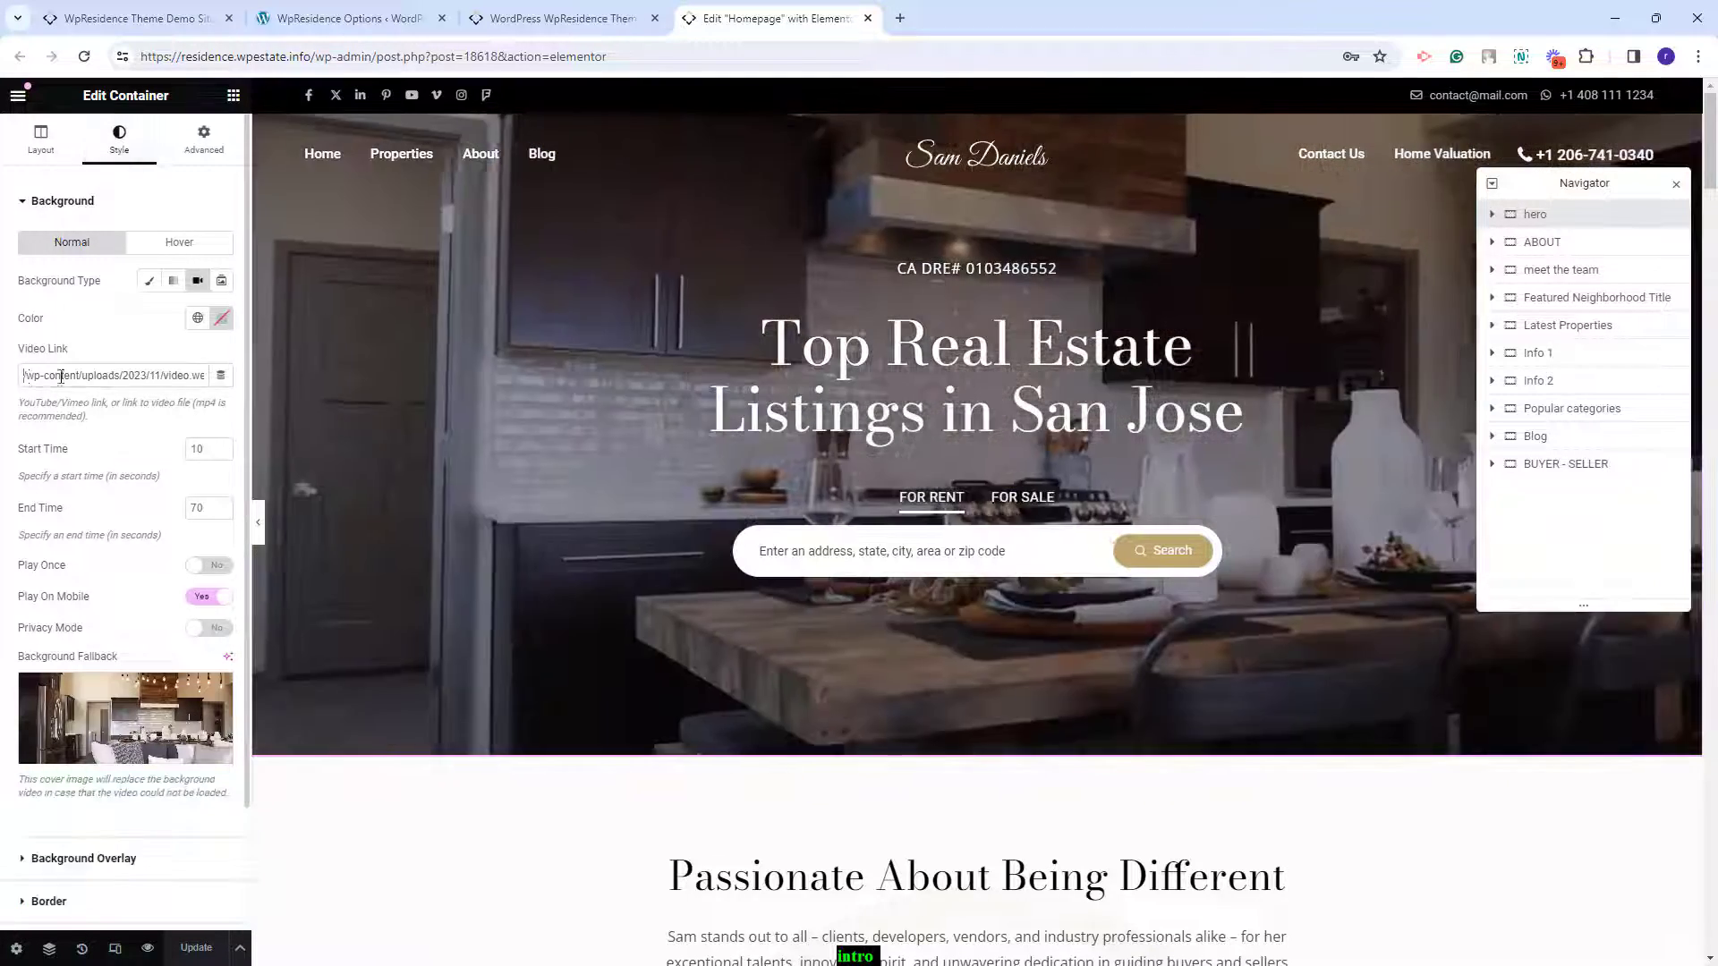
{"action": "left_click_drag", "start_coordinate": [27, 376], "coordinate": [217, 369]}
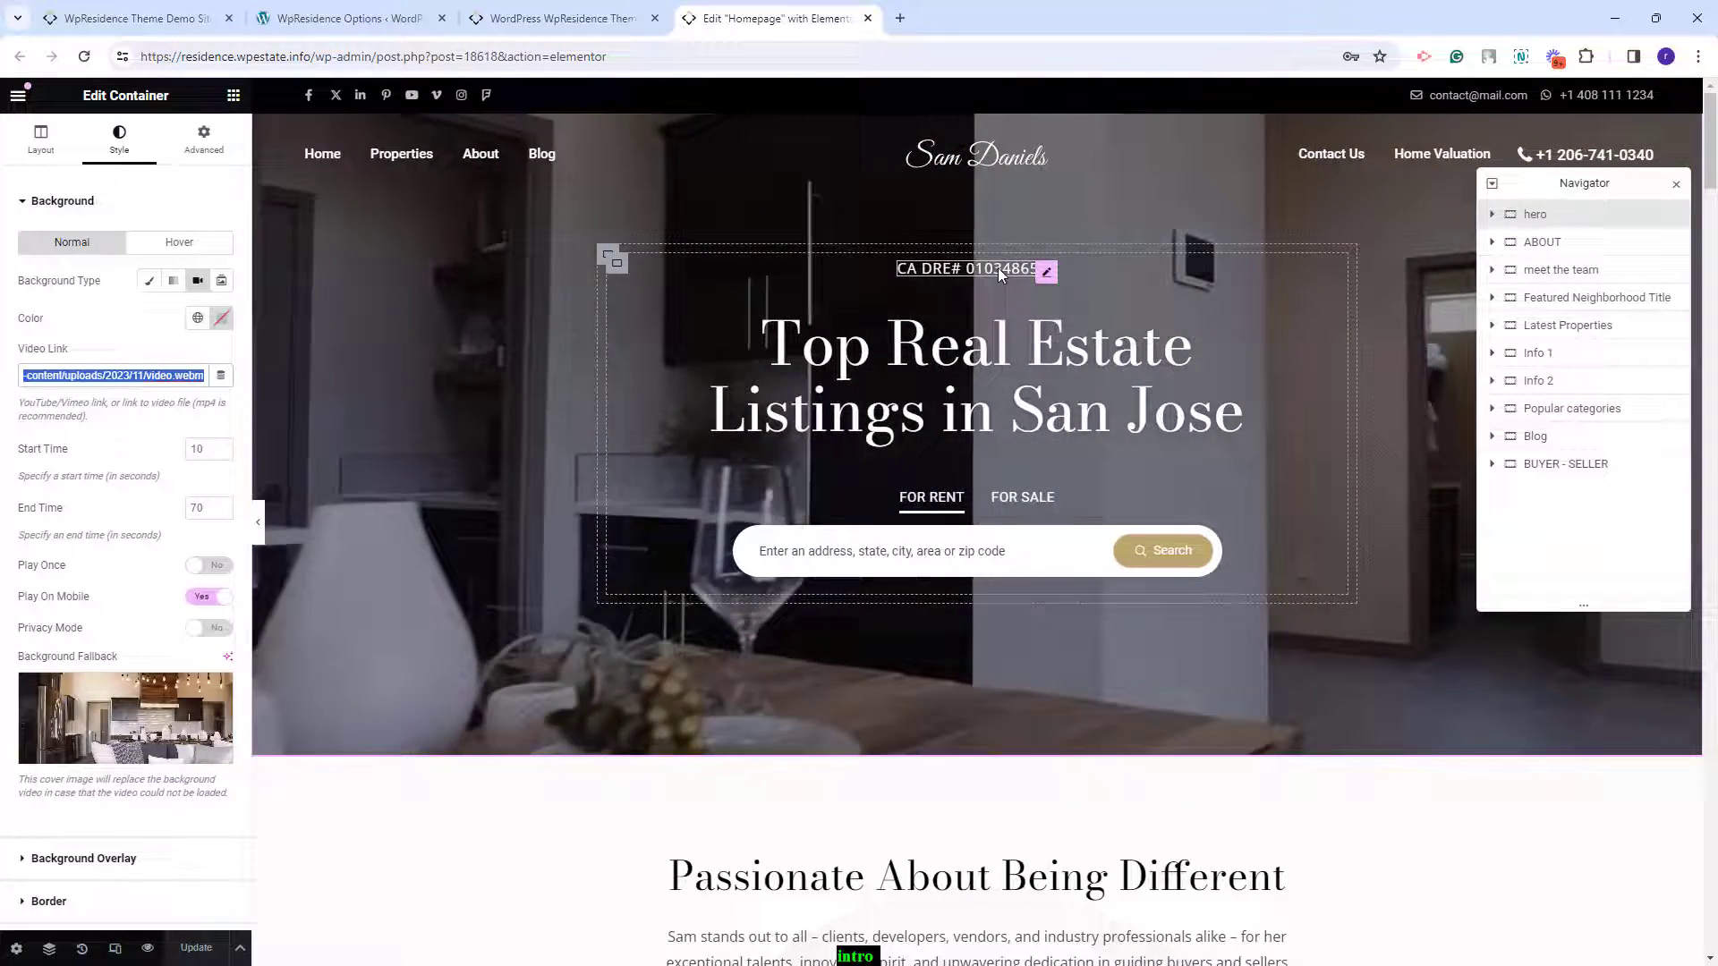
- Check the CA DRE# heading, the San Jose listings heading and the property search form
{"action": "left_click", "coordinate": [996, 267]}
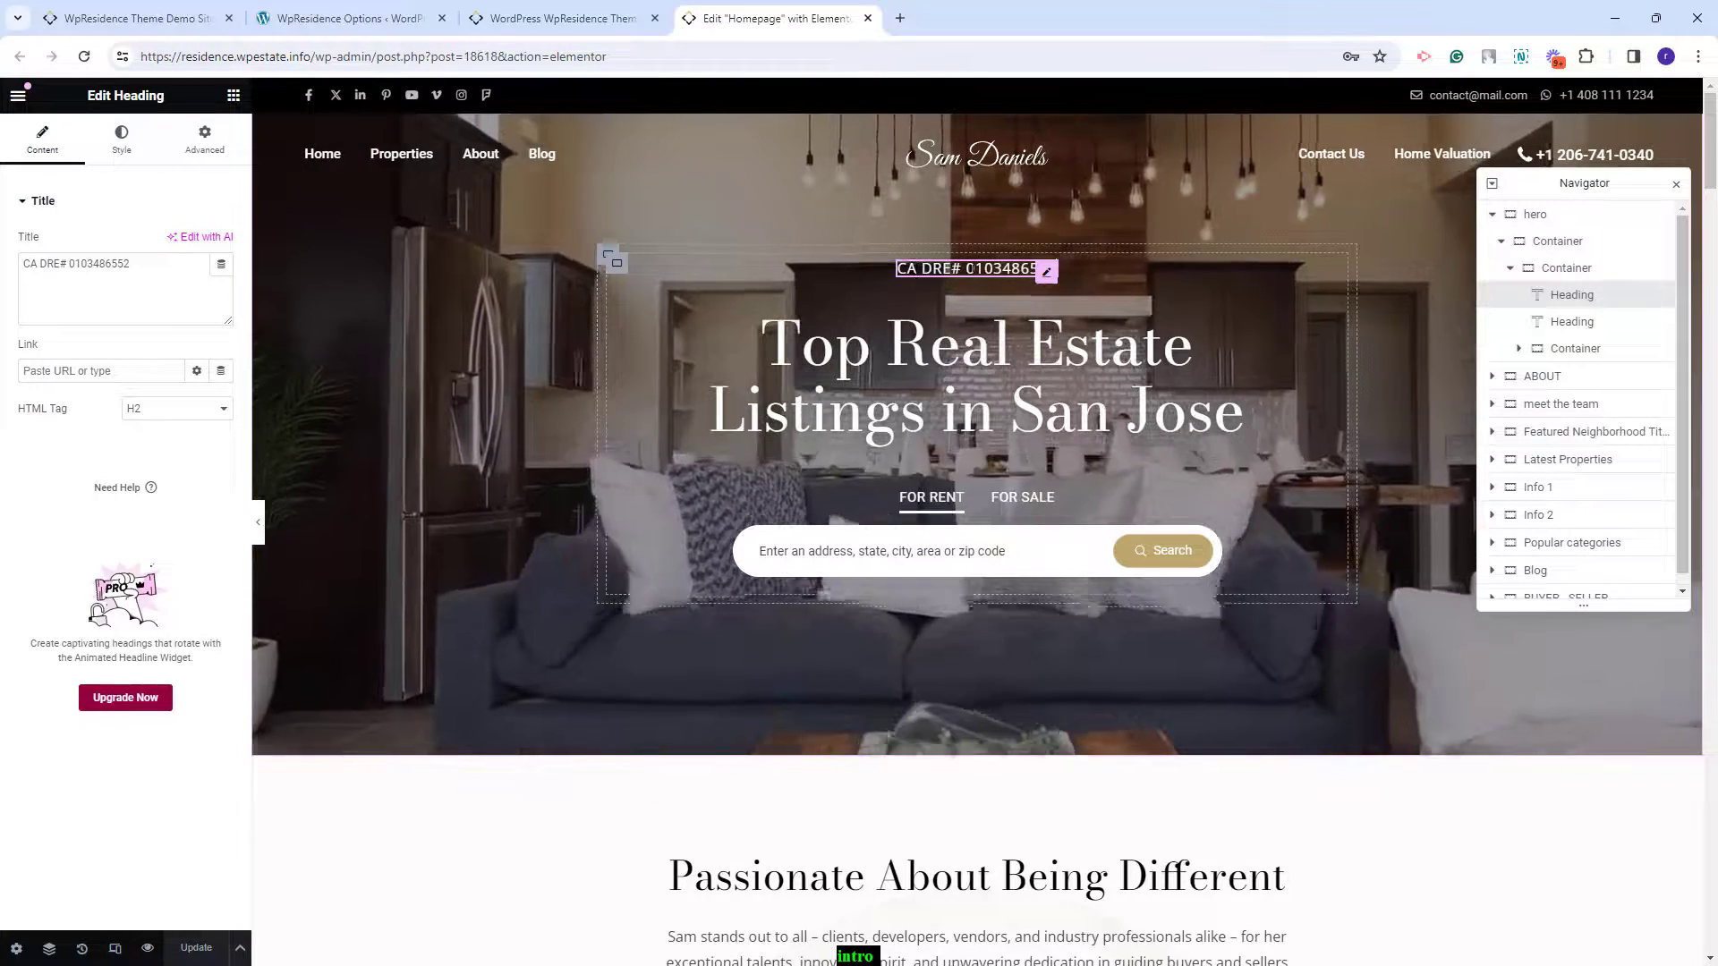
{"action": "left_click", "coordinate": [930, 387]}
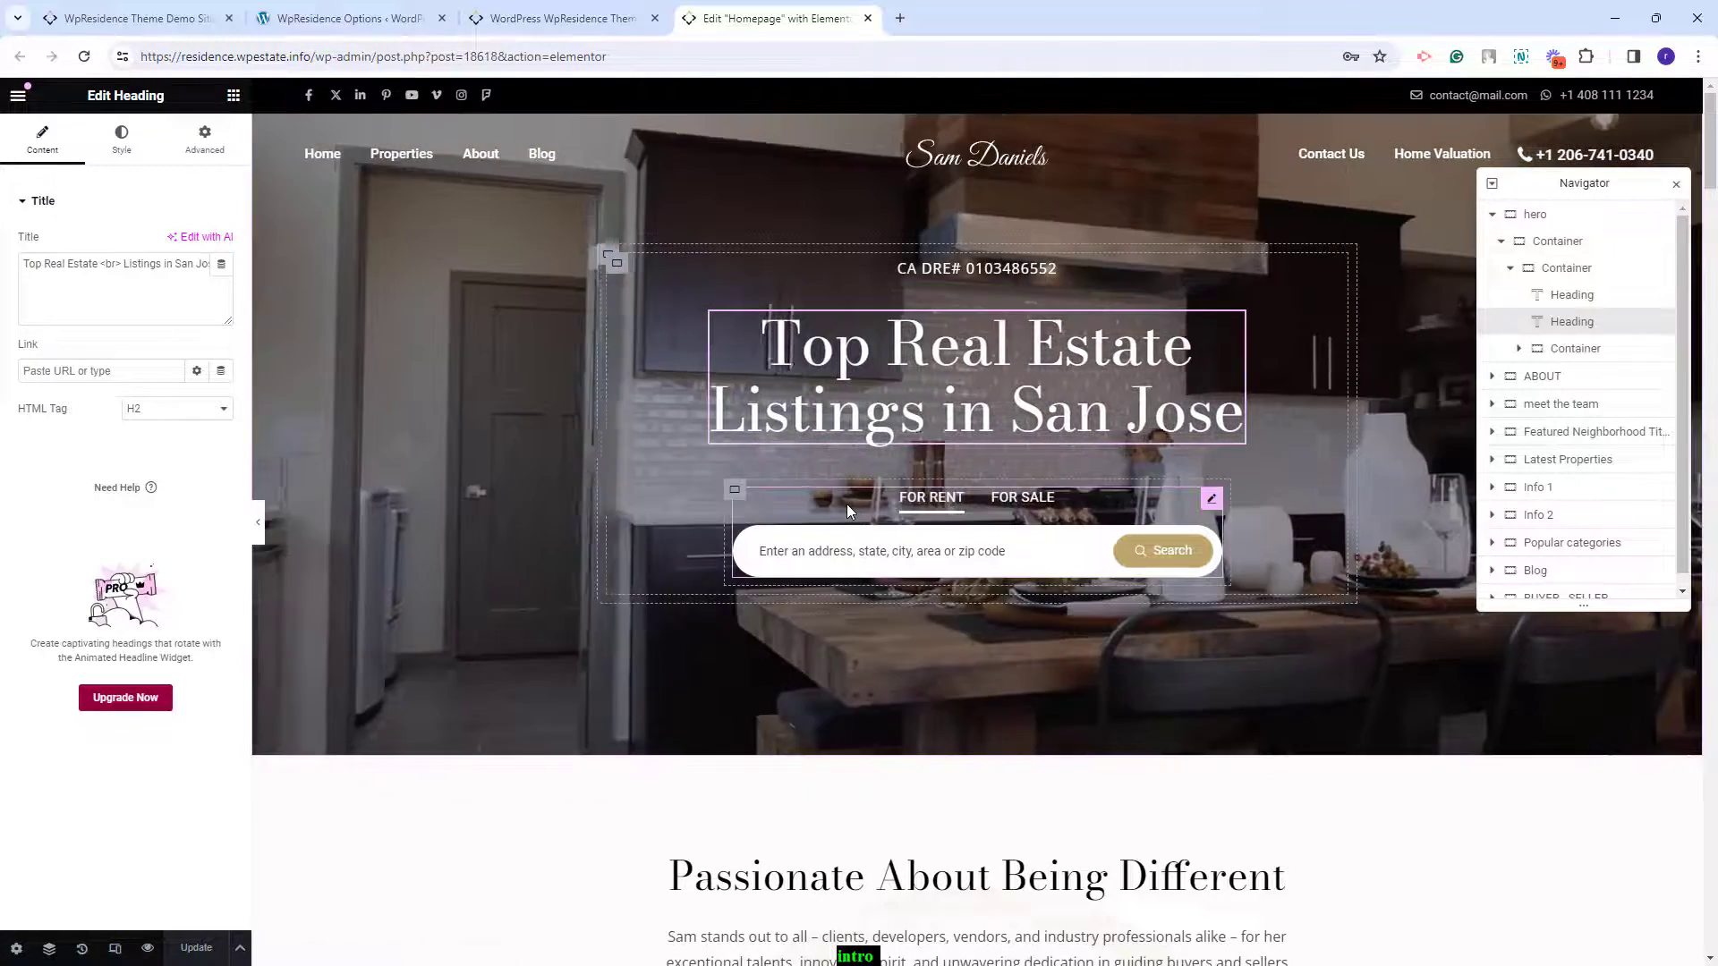
{"action": "left_click", "coordinate": [848, 507]}
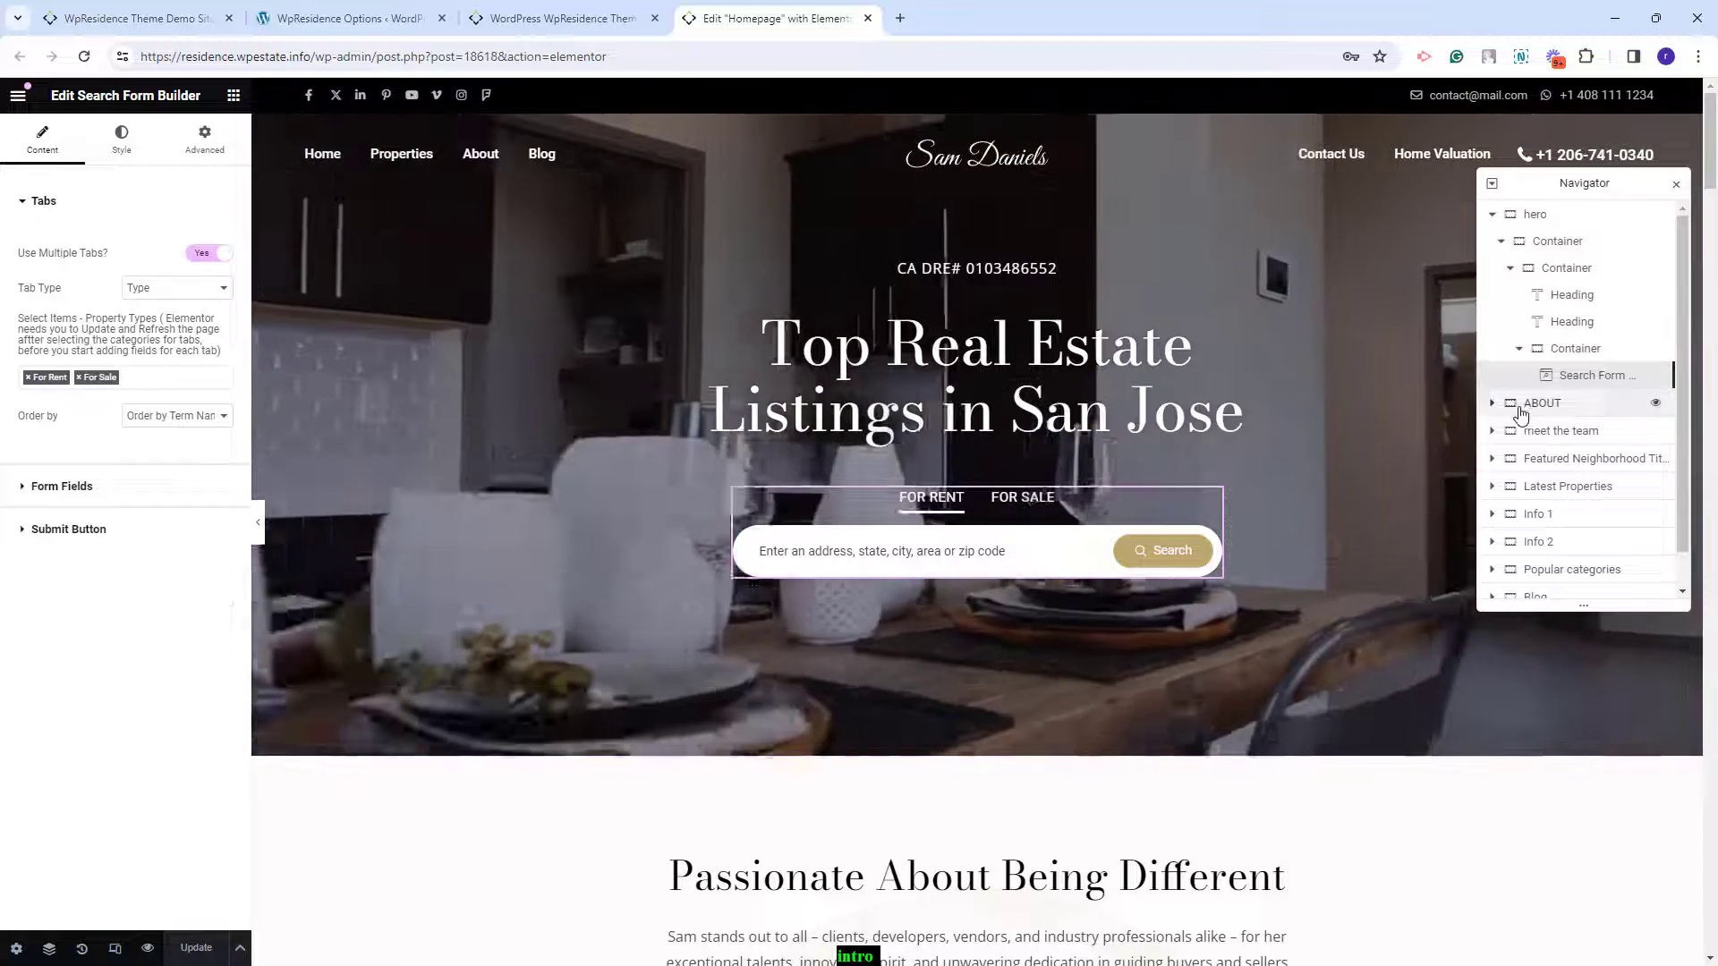
{"action": "left_click", "coordinate": [1539, 404]}
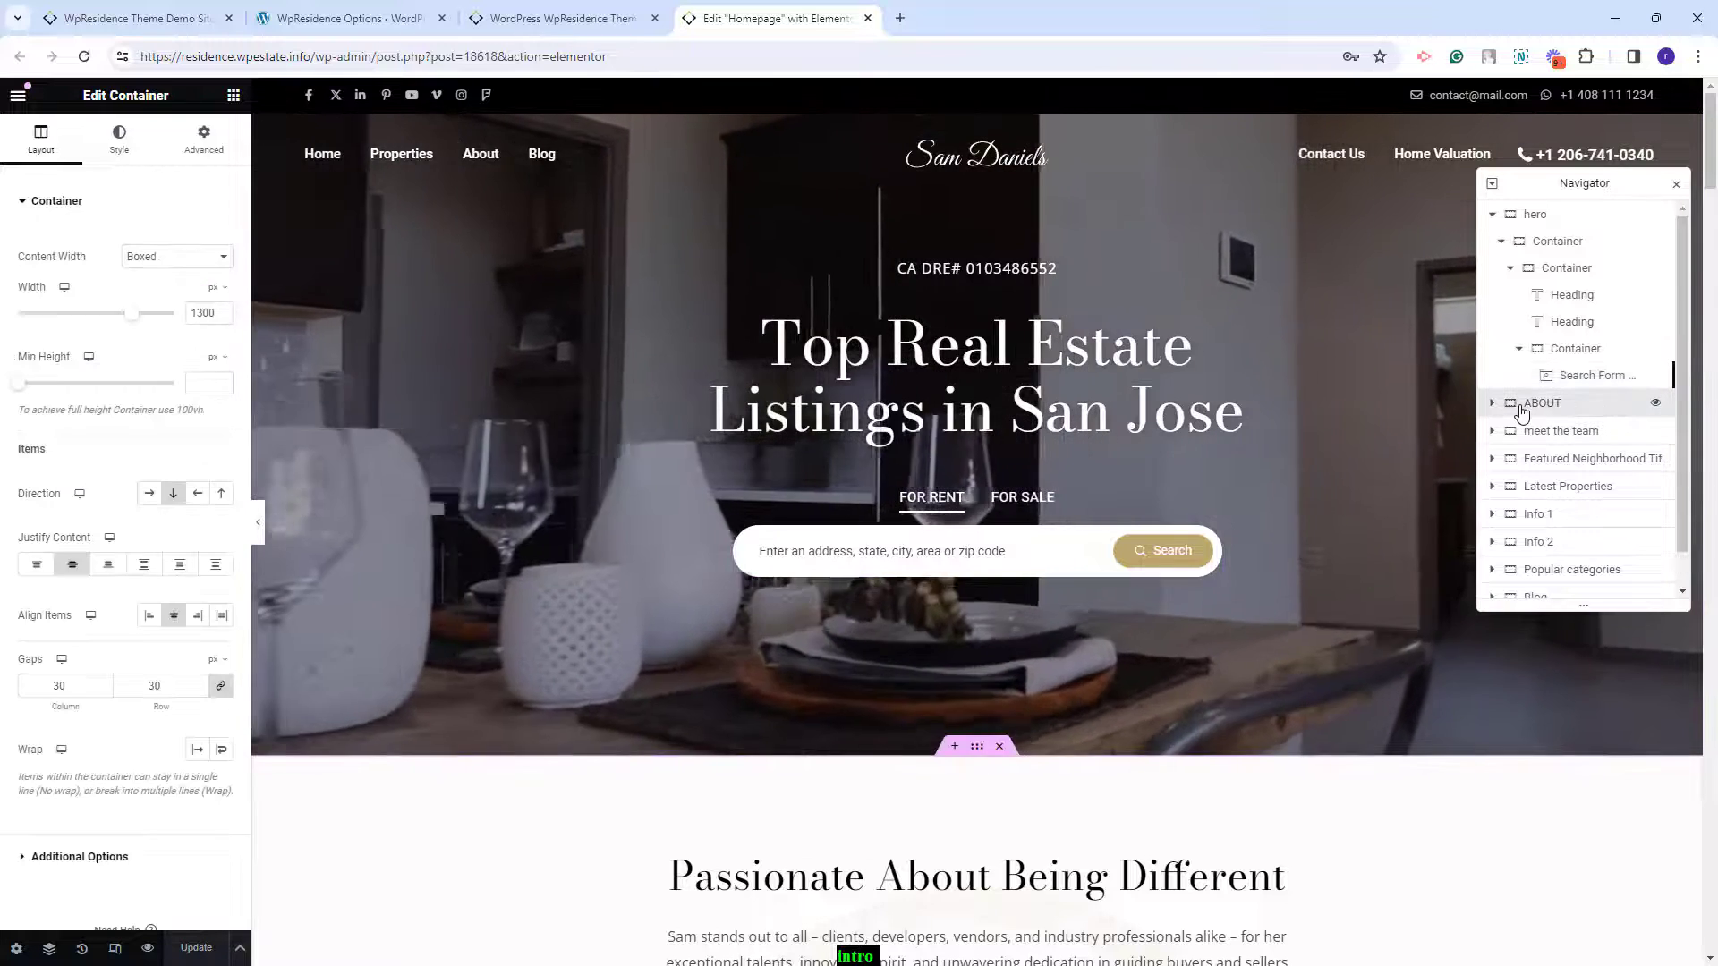
{"action": "scroll", "coordinate": [1440, 684], "scroll_direction": "down", "scroll_amount": 1}
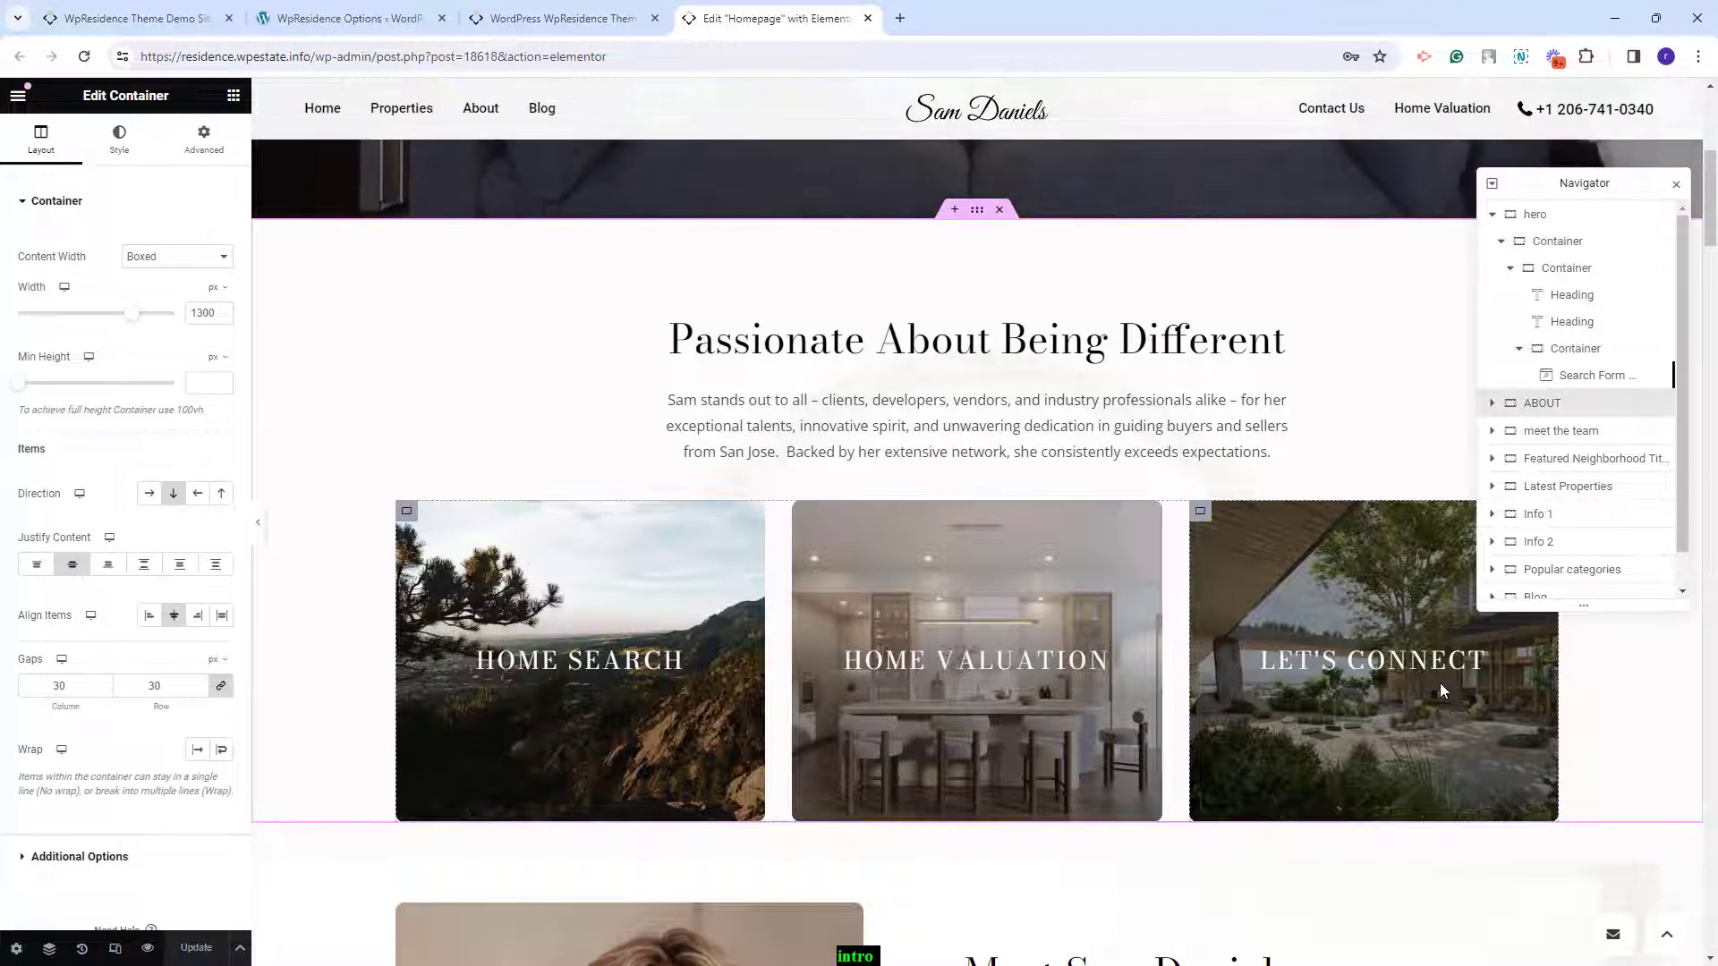
{"action": "left_click", "coordinate": [925, 356]}
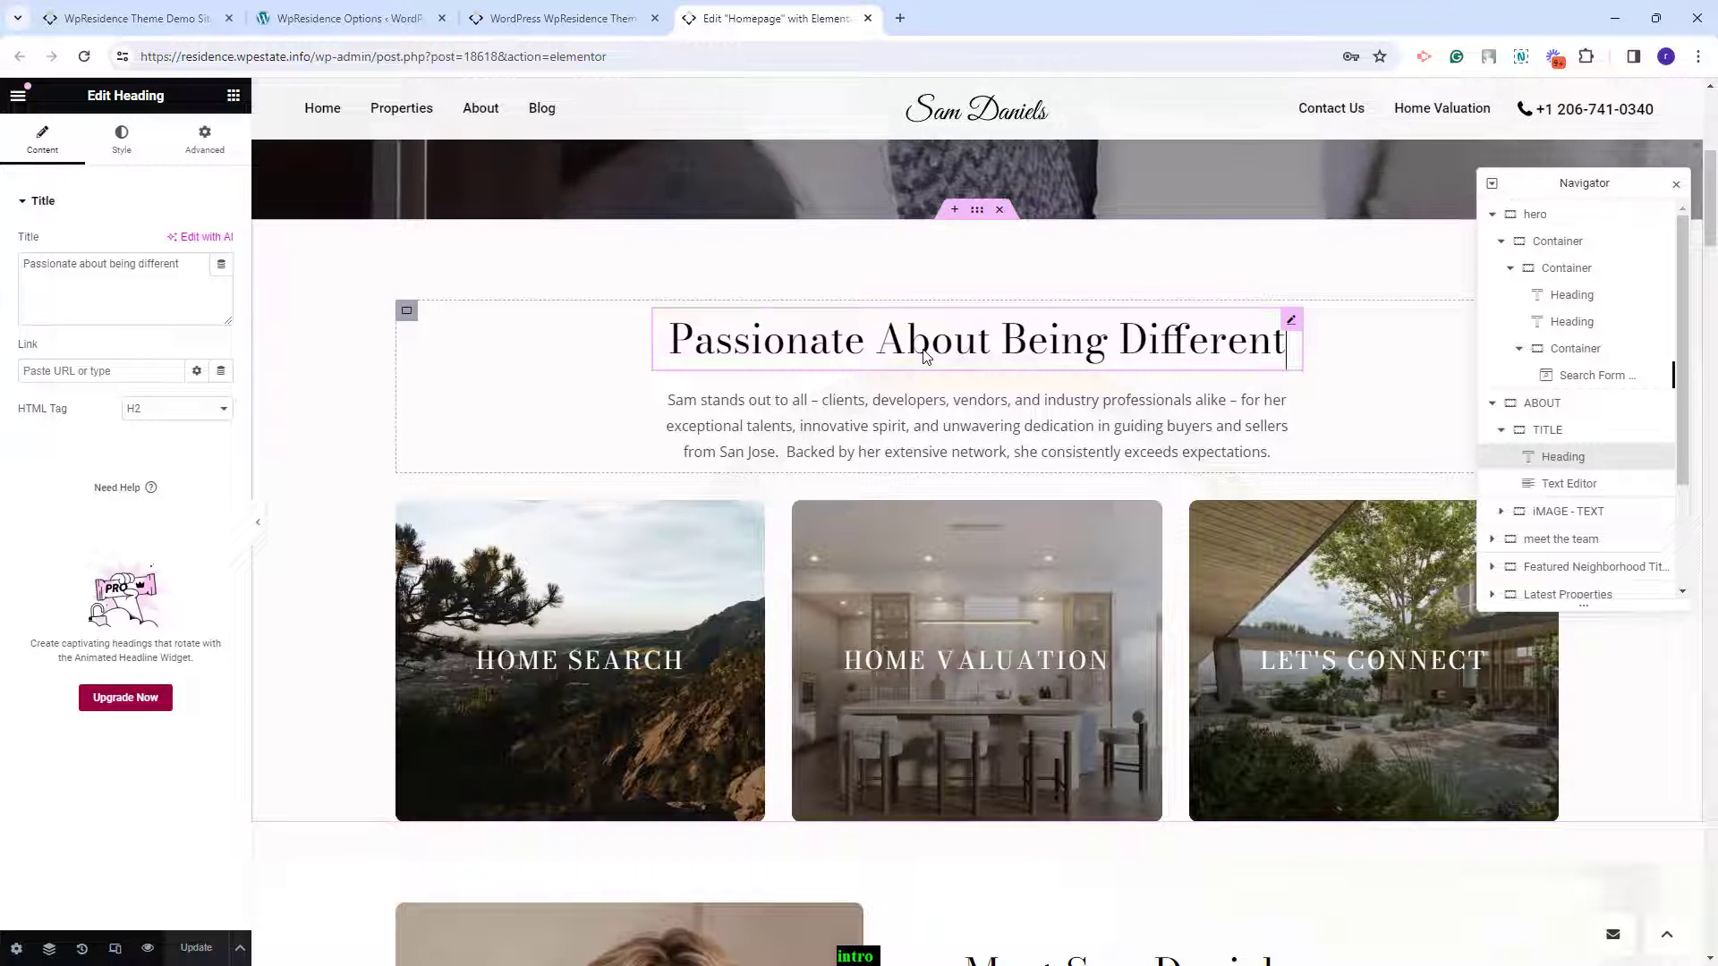
{"action": "left_click", "coordinate": [894, 447]}
{"action": "scroll", "coordinate": [901, 432], "scroll_direction": "down", "scroll_amount": 1}
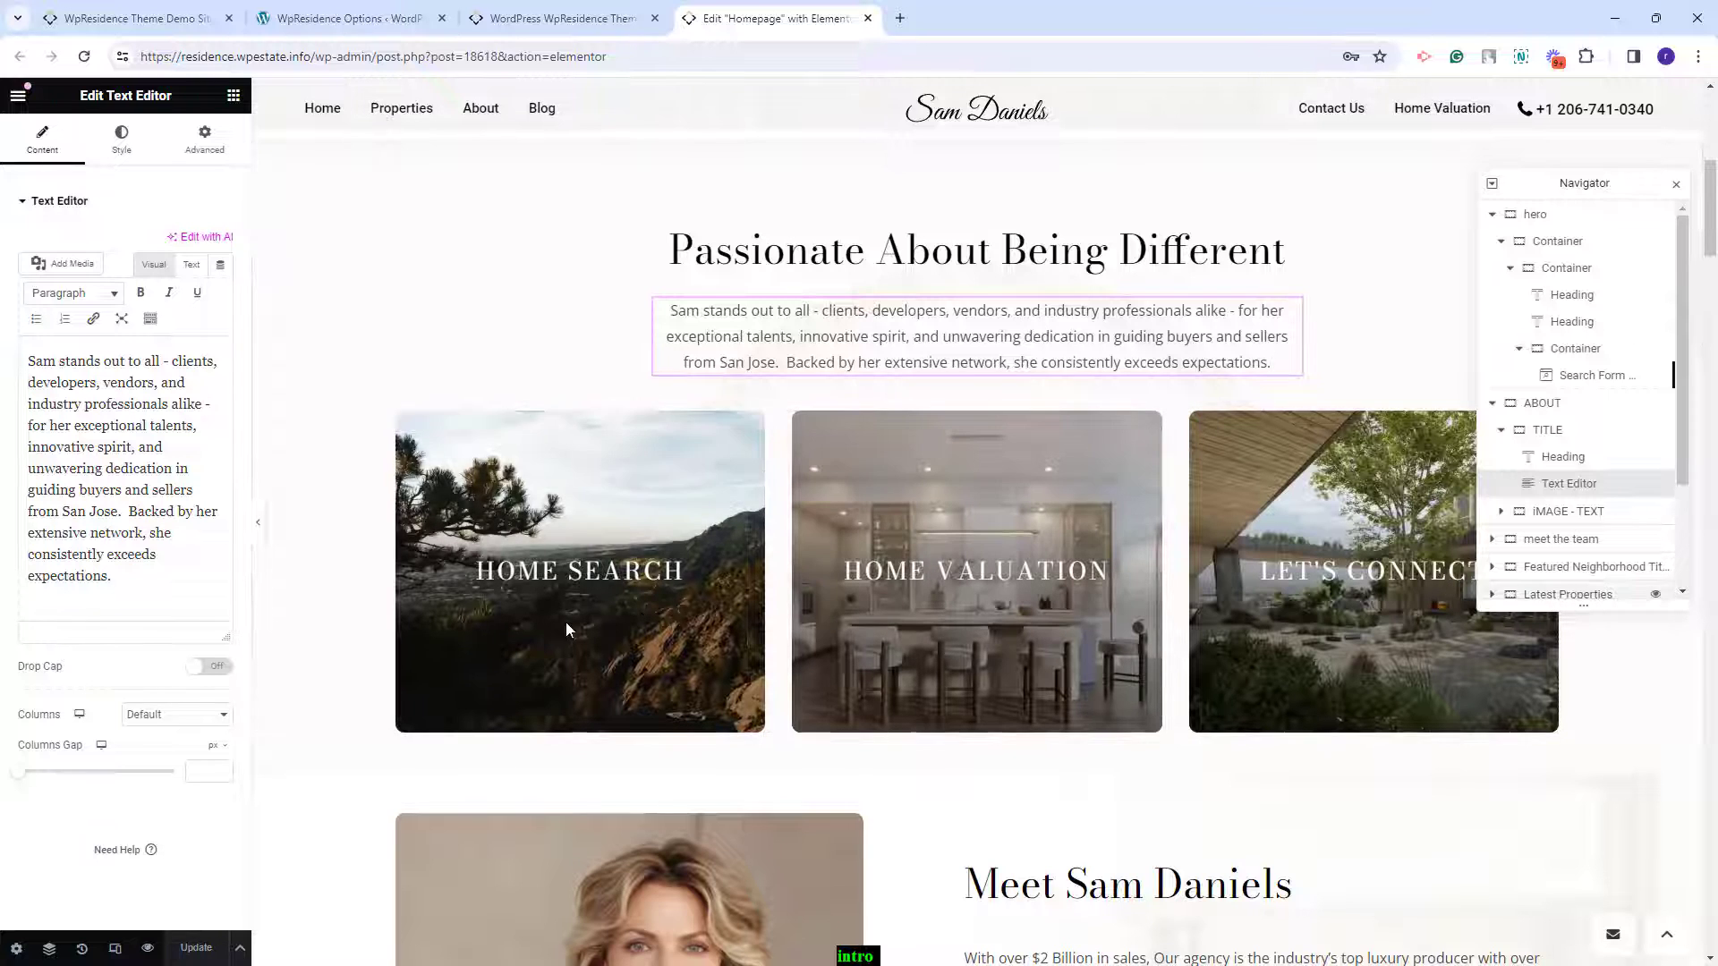
{"action": "left_click", "coordinate": [639, 662]}
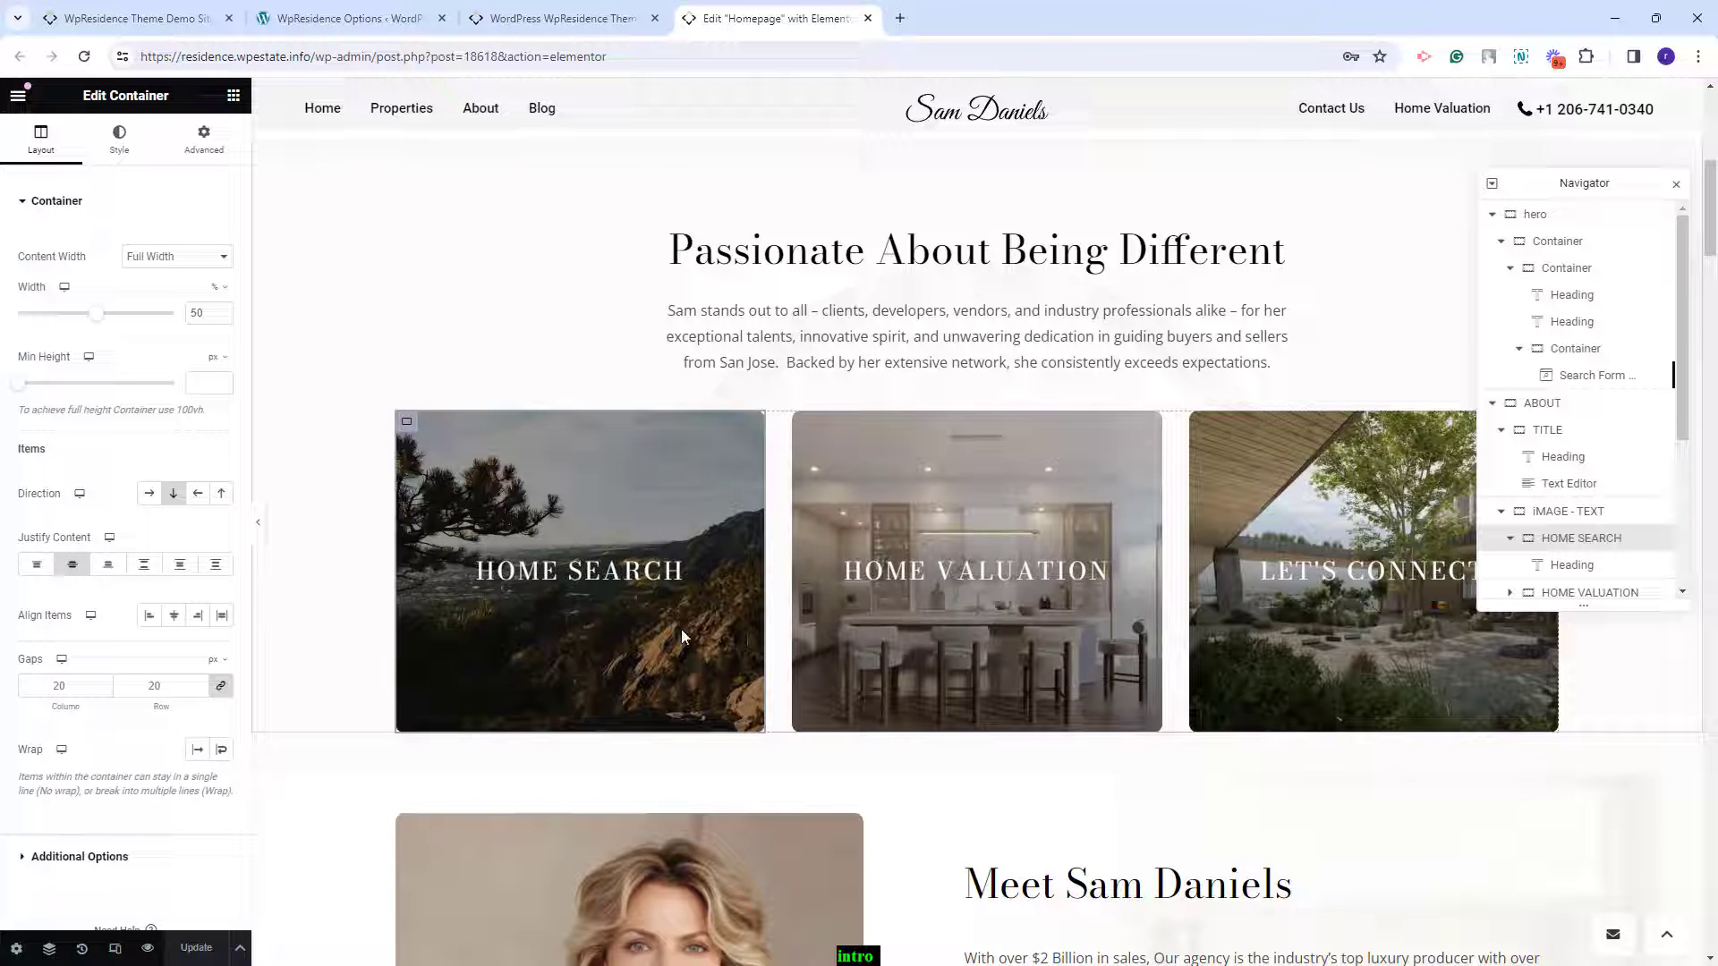
{"action": "left_click", "coordinate": [116, 139]}
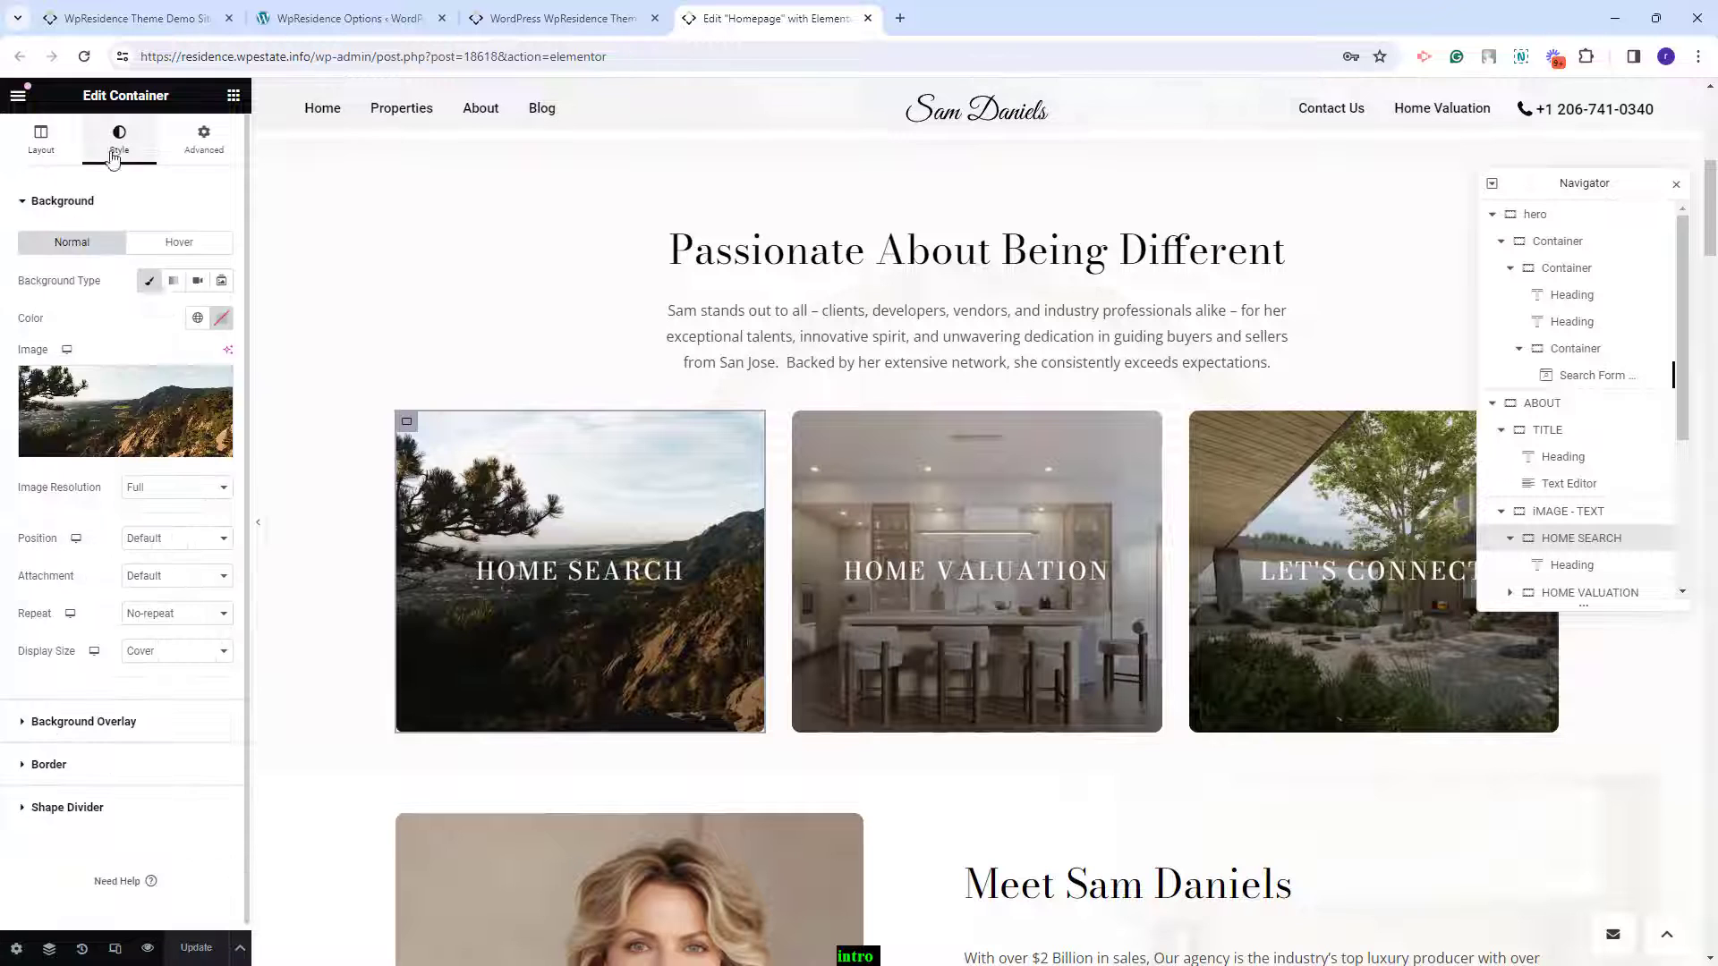
{"action": "left_click", "coordinate": [579, 583]}
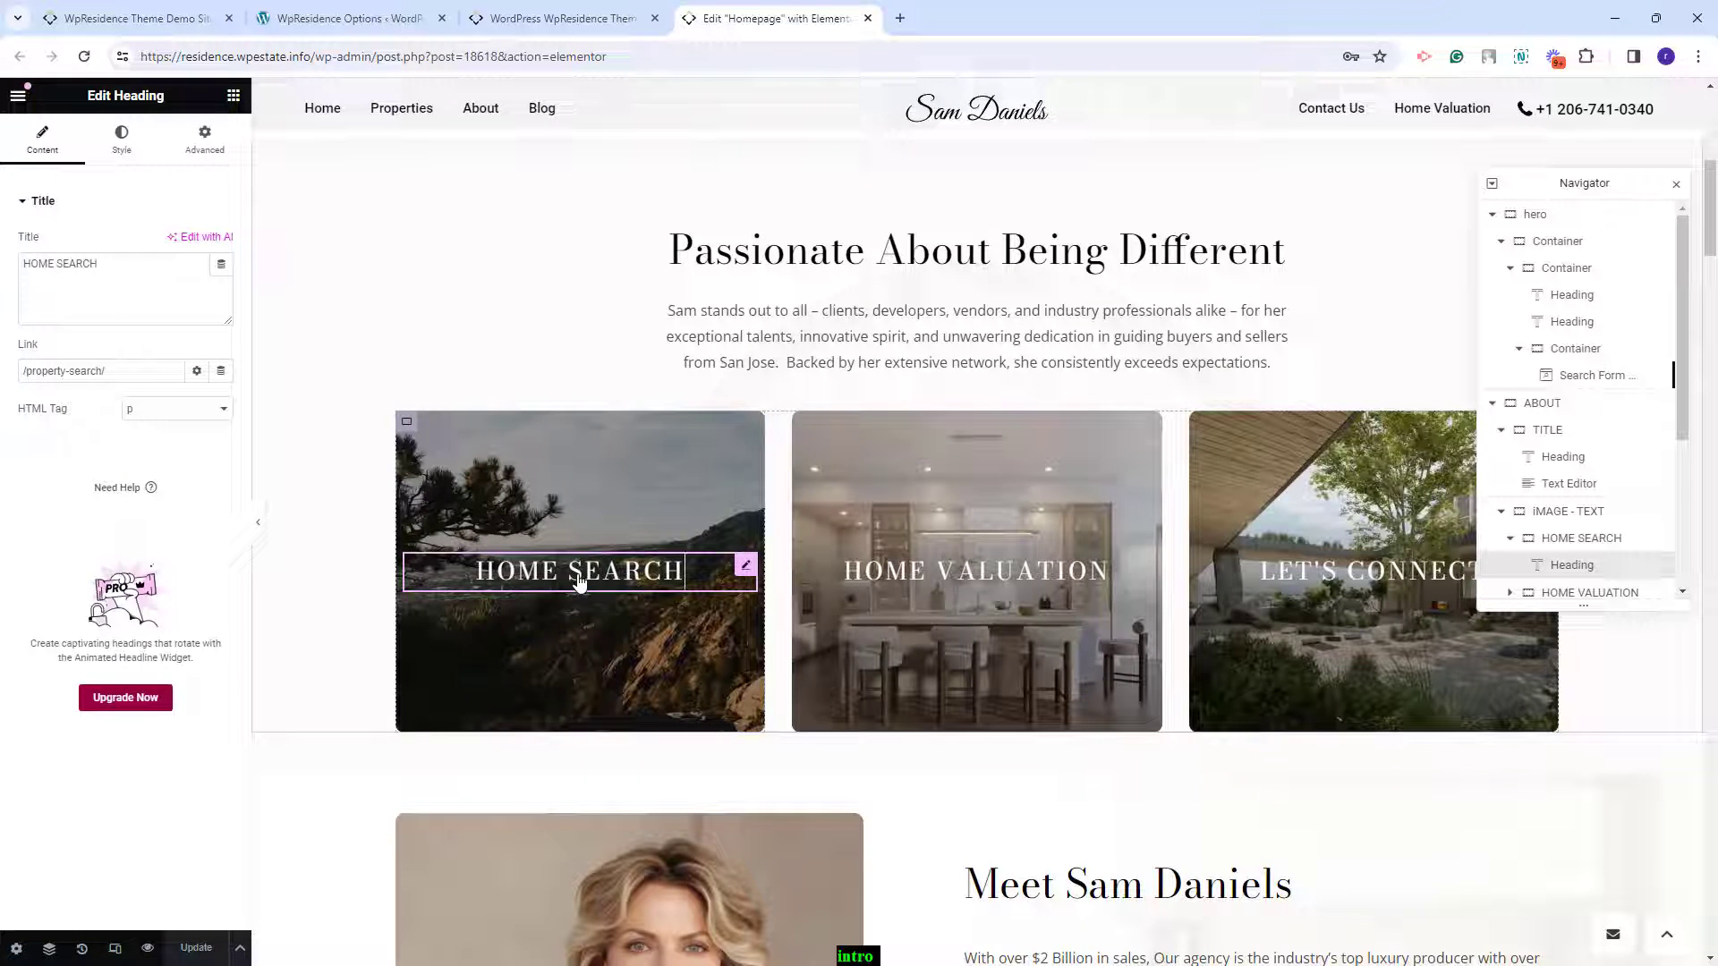
{"action": "left_click", "coordinate": [1082, 527]}
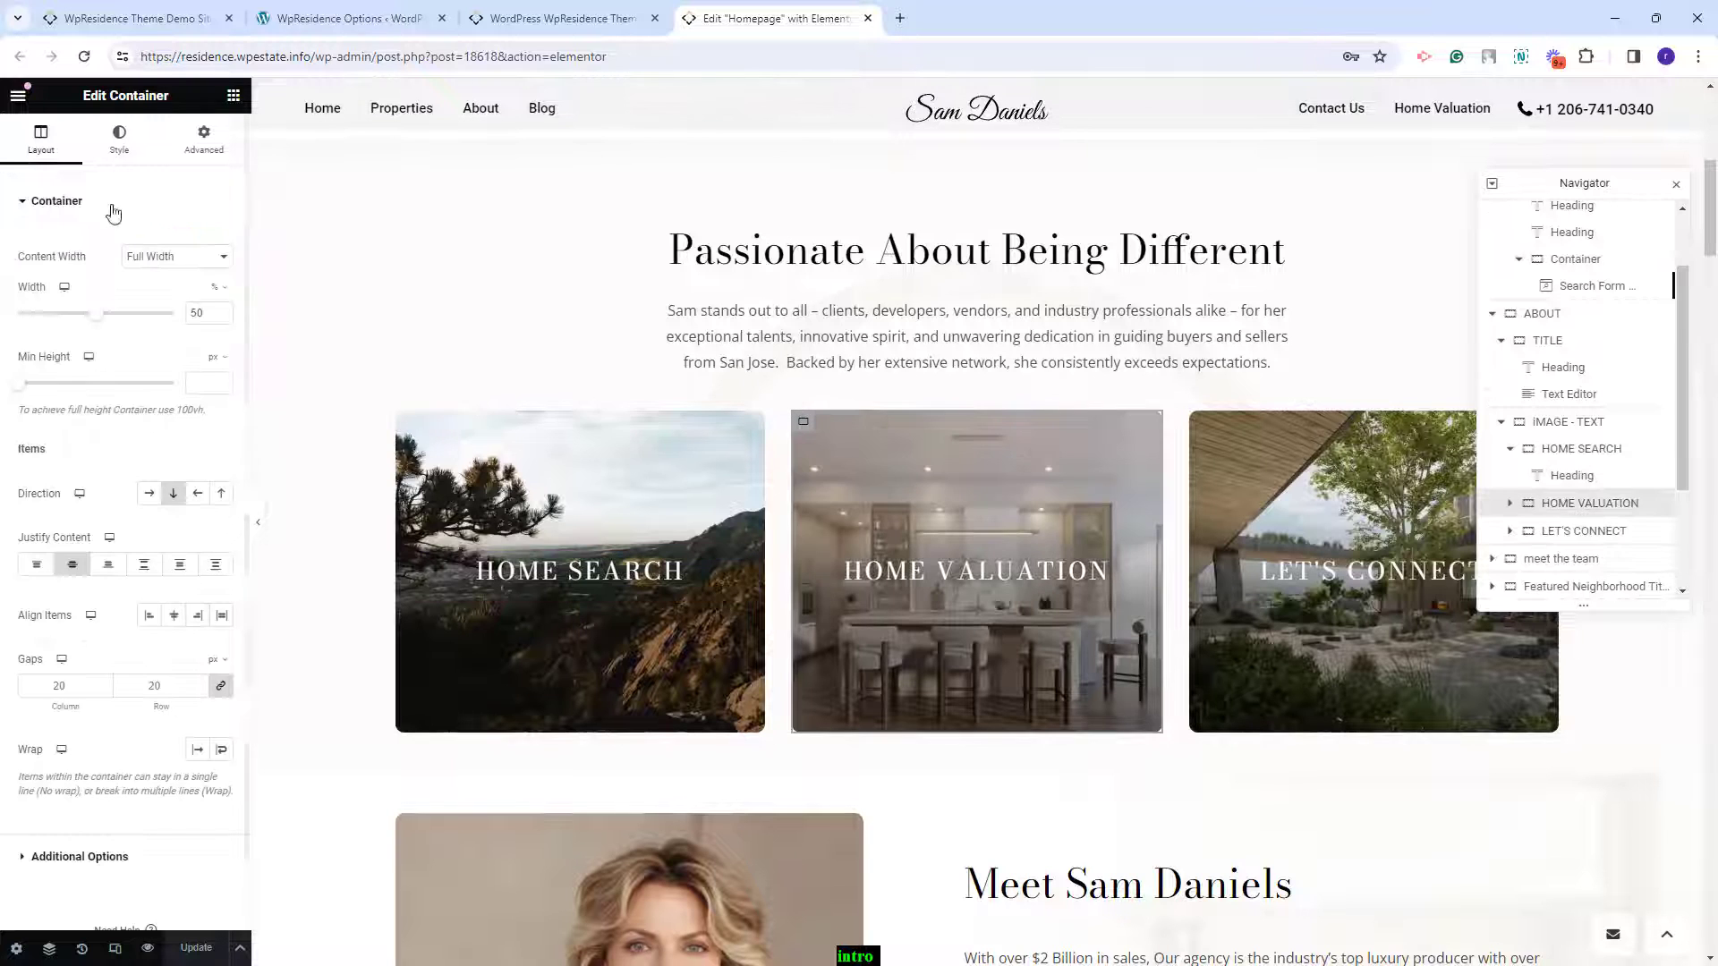
{"action": "left_click", "coordinate": [113, 148]}
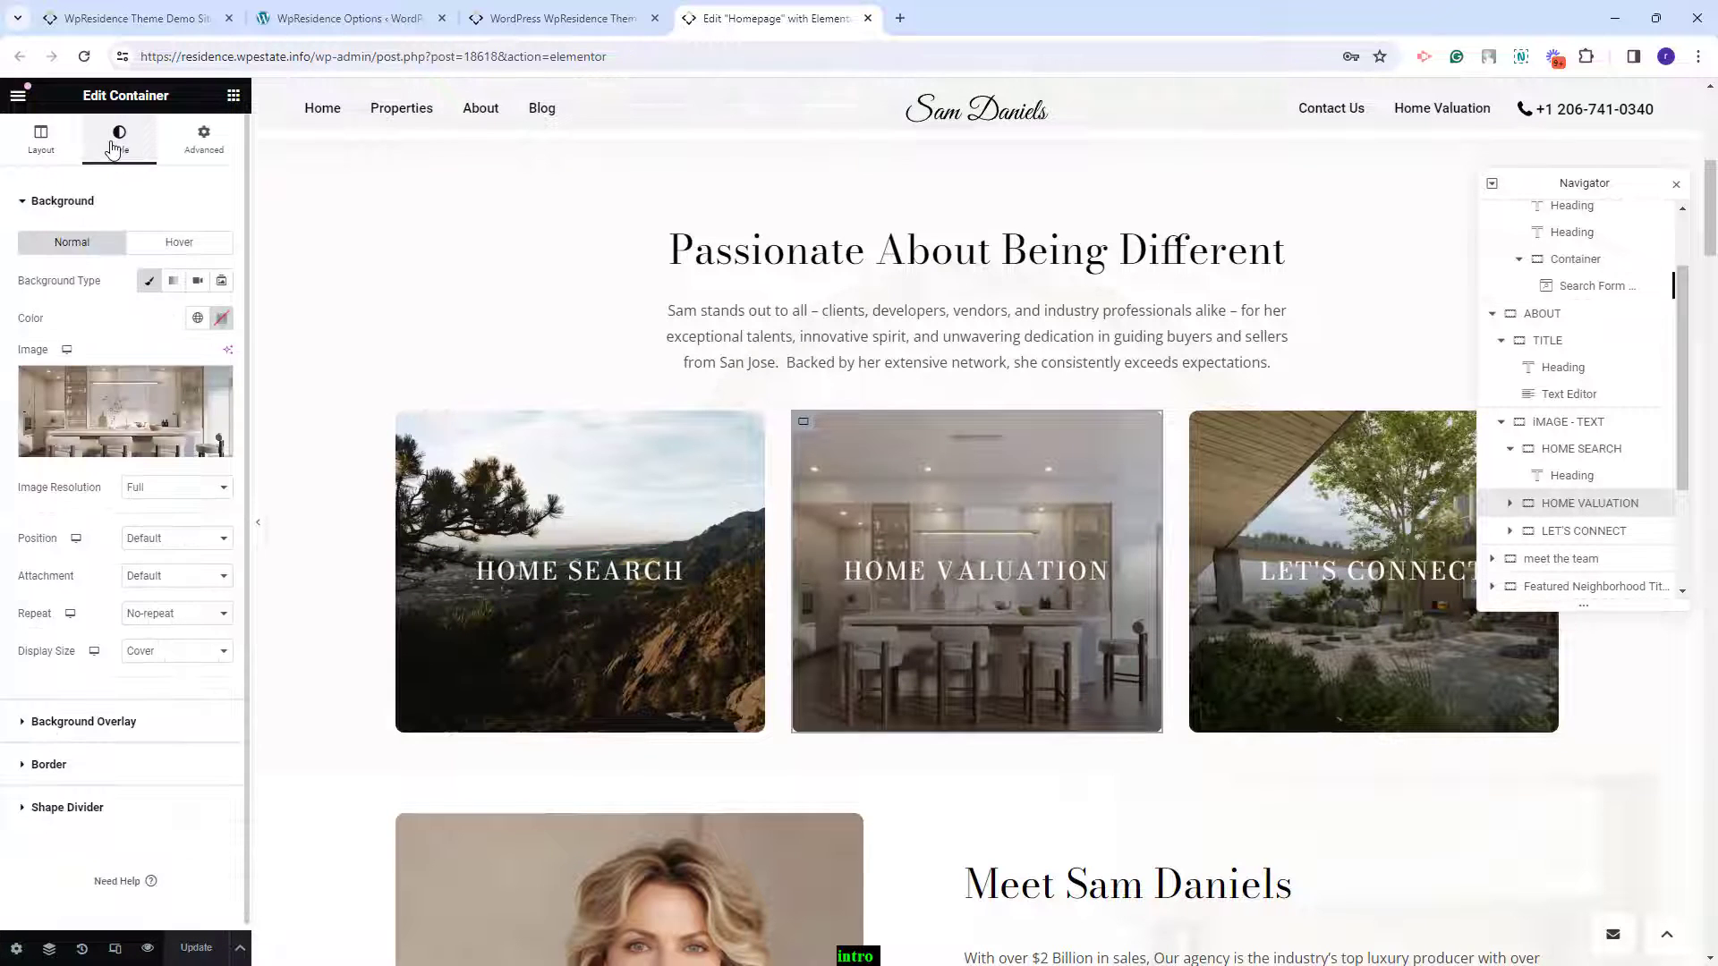
{"action": "left_click", "coordinate": [954, 580]}
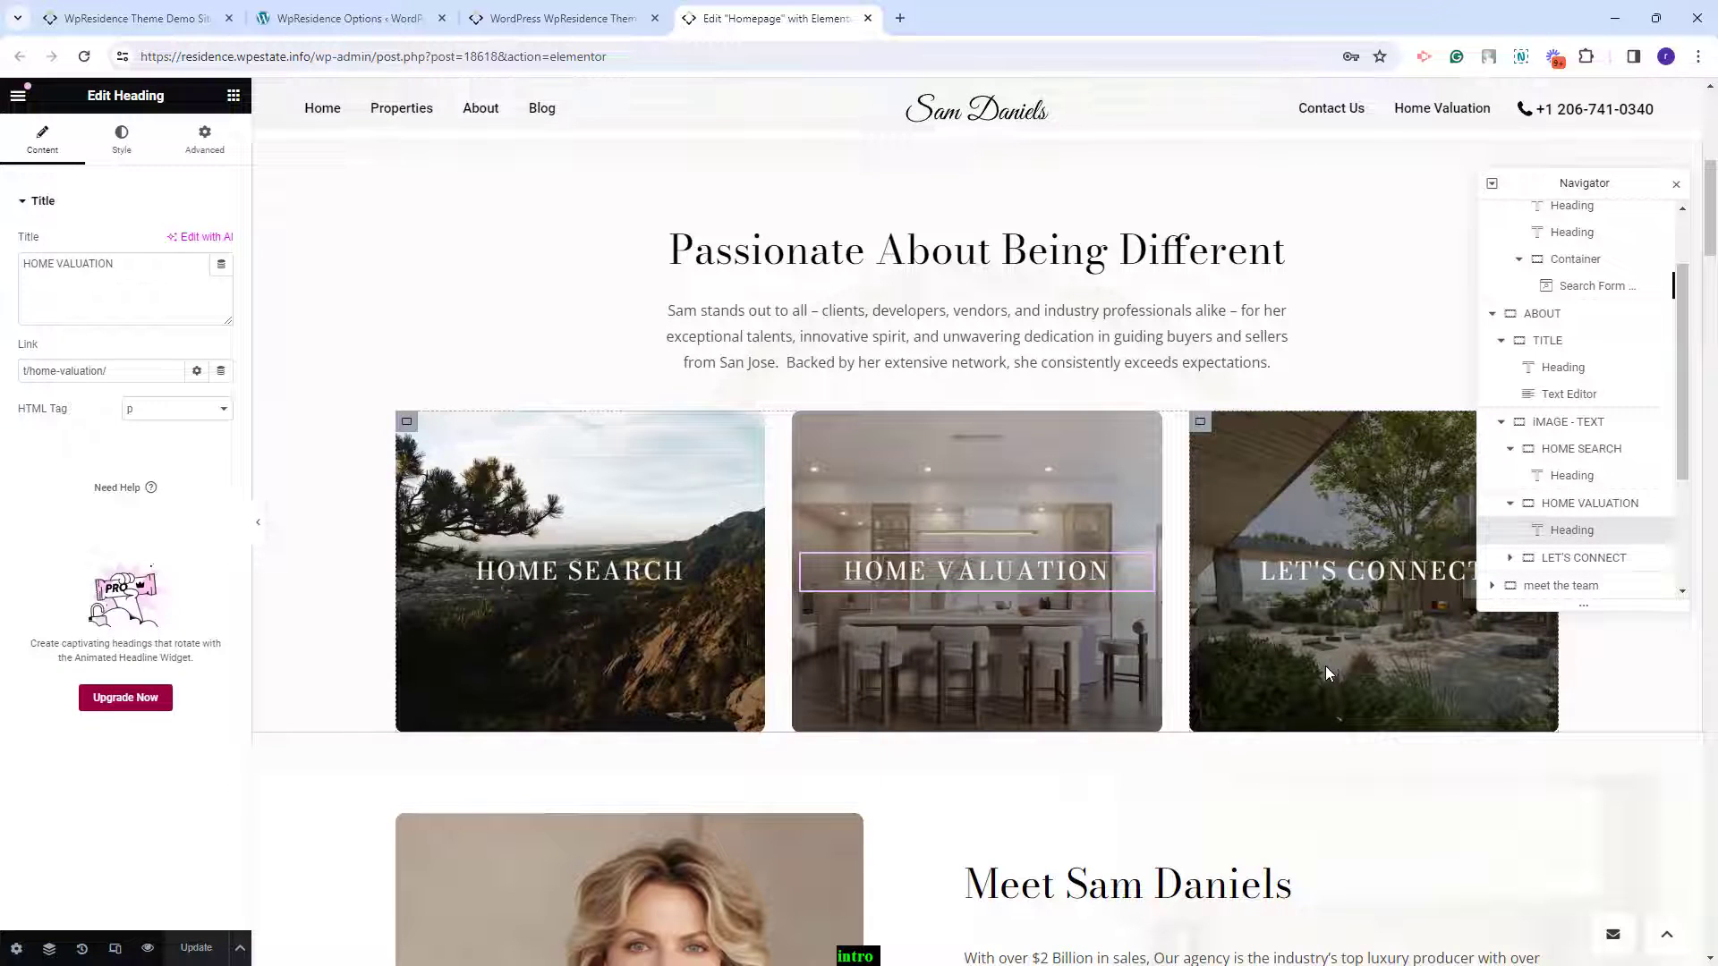
{"action": "left_click", "coordinate": [1579, 557]}
{"action": "left_click", "coordinate": [119, 144]}
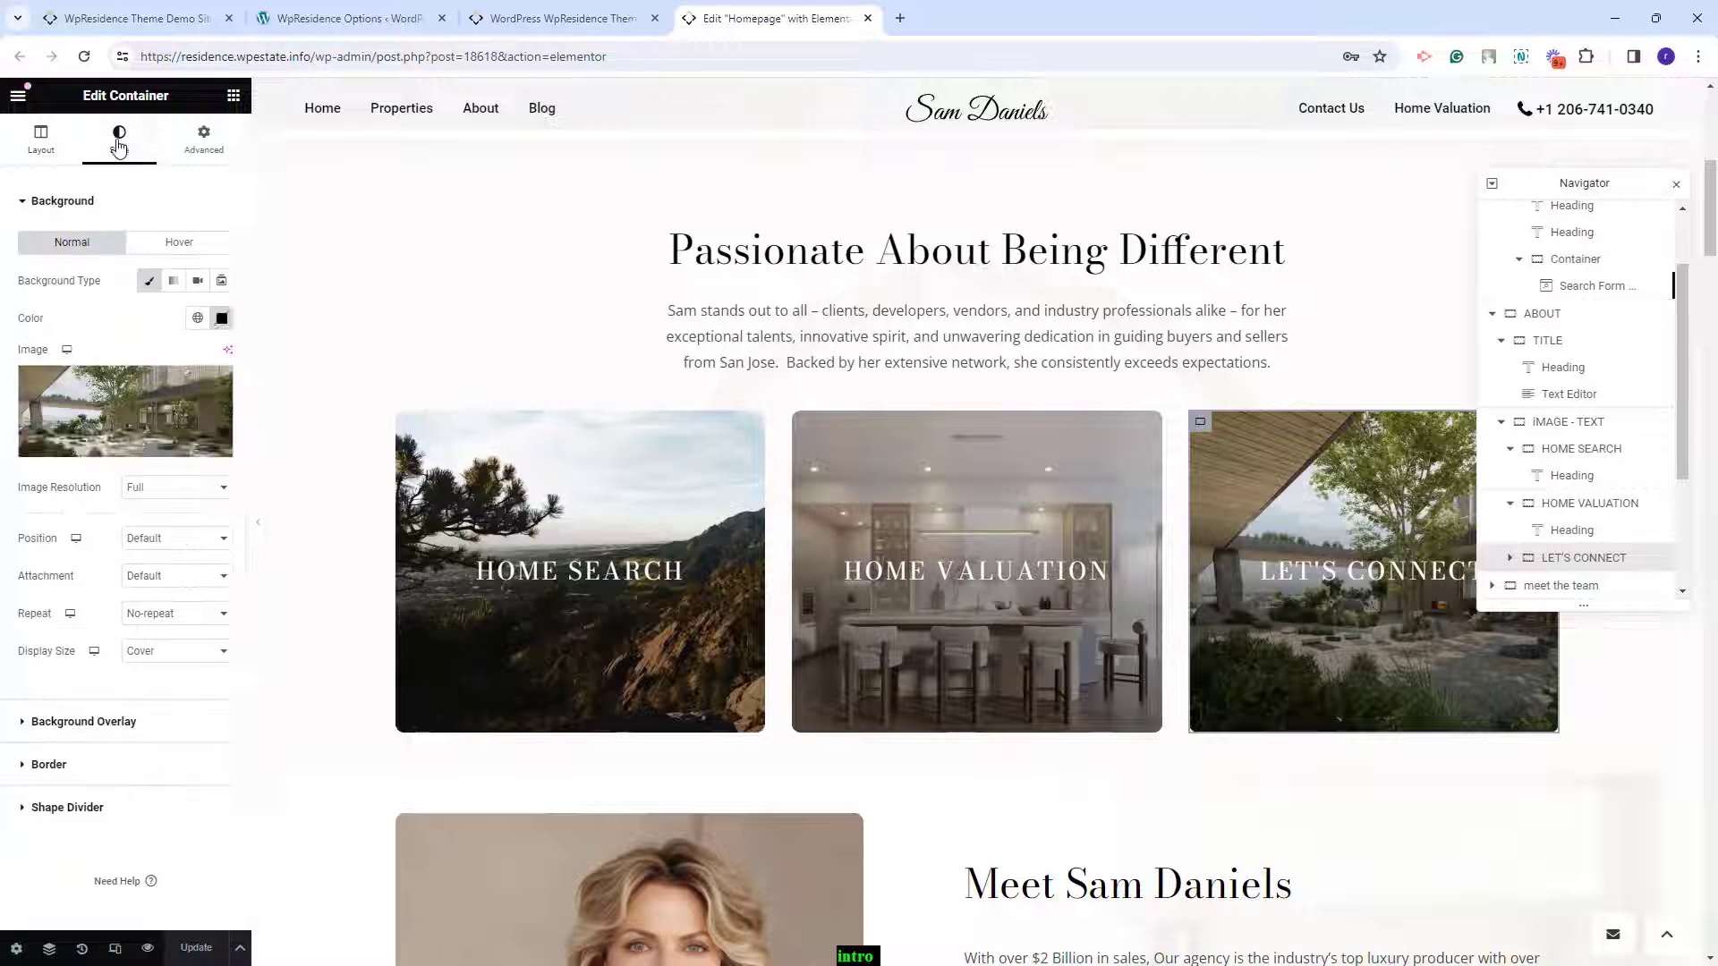
{"action": "left_click", "coordinate": [1315, 569]}
{"action": "scroll", "coordinate": [1566, 396], "scroll_direction": "down", "scroll_amount": 2}
- Inspect the Meet Sam Daniels container and its photo column's background settings
{"action": "left_click", "coordinate": [1566, 394]}
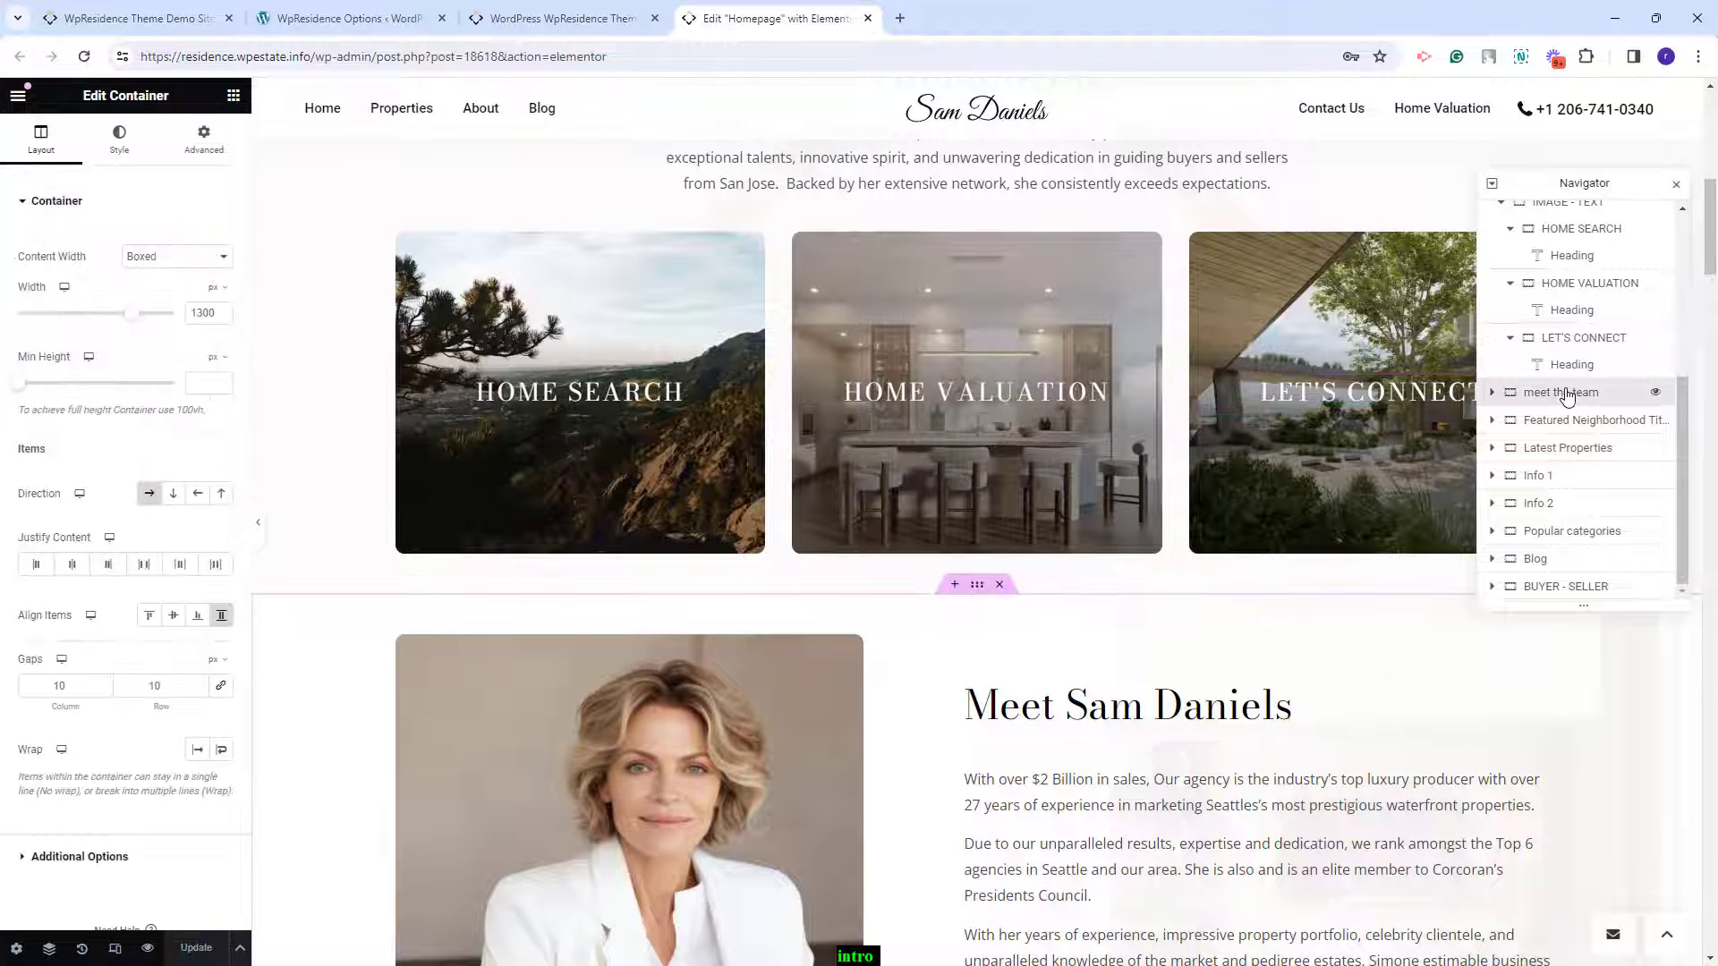
{"action": "scroll", "coordinate": [1431, 698], "scroll_direction": "down", "scroll_amount": 4}
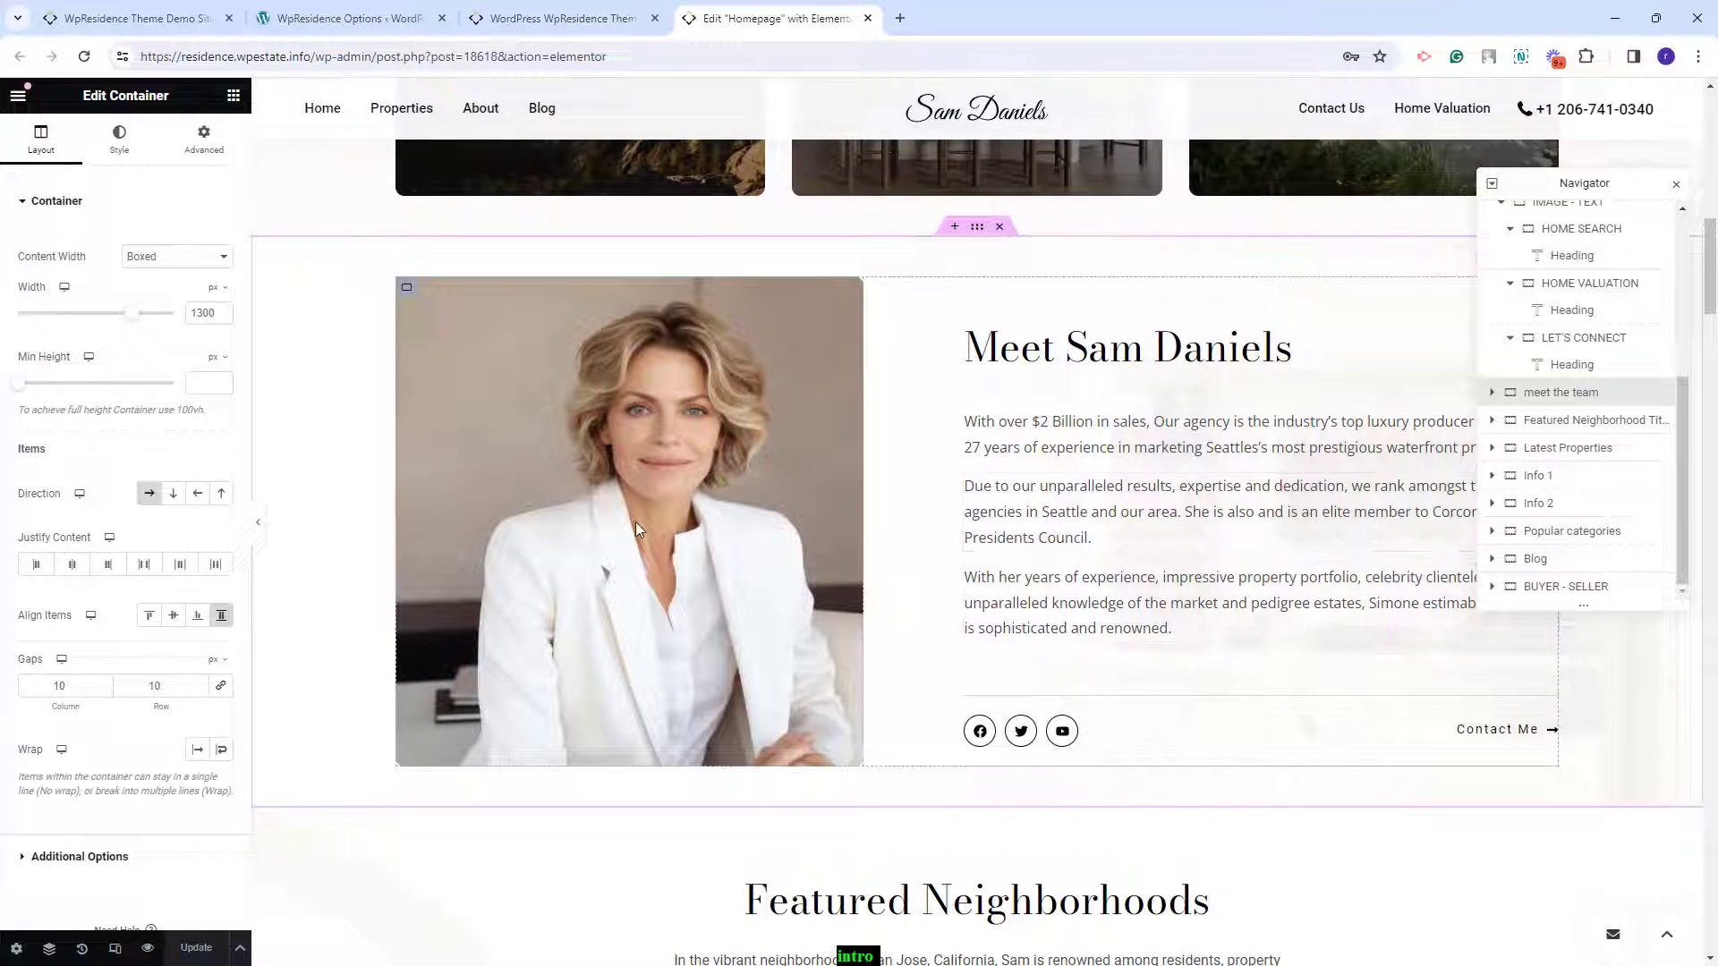
{"action": "left_click", "coordinate": [665, 450]}
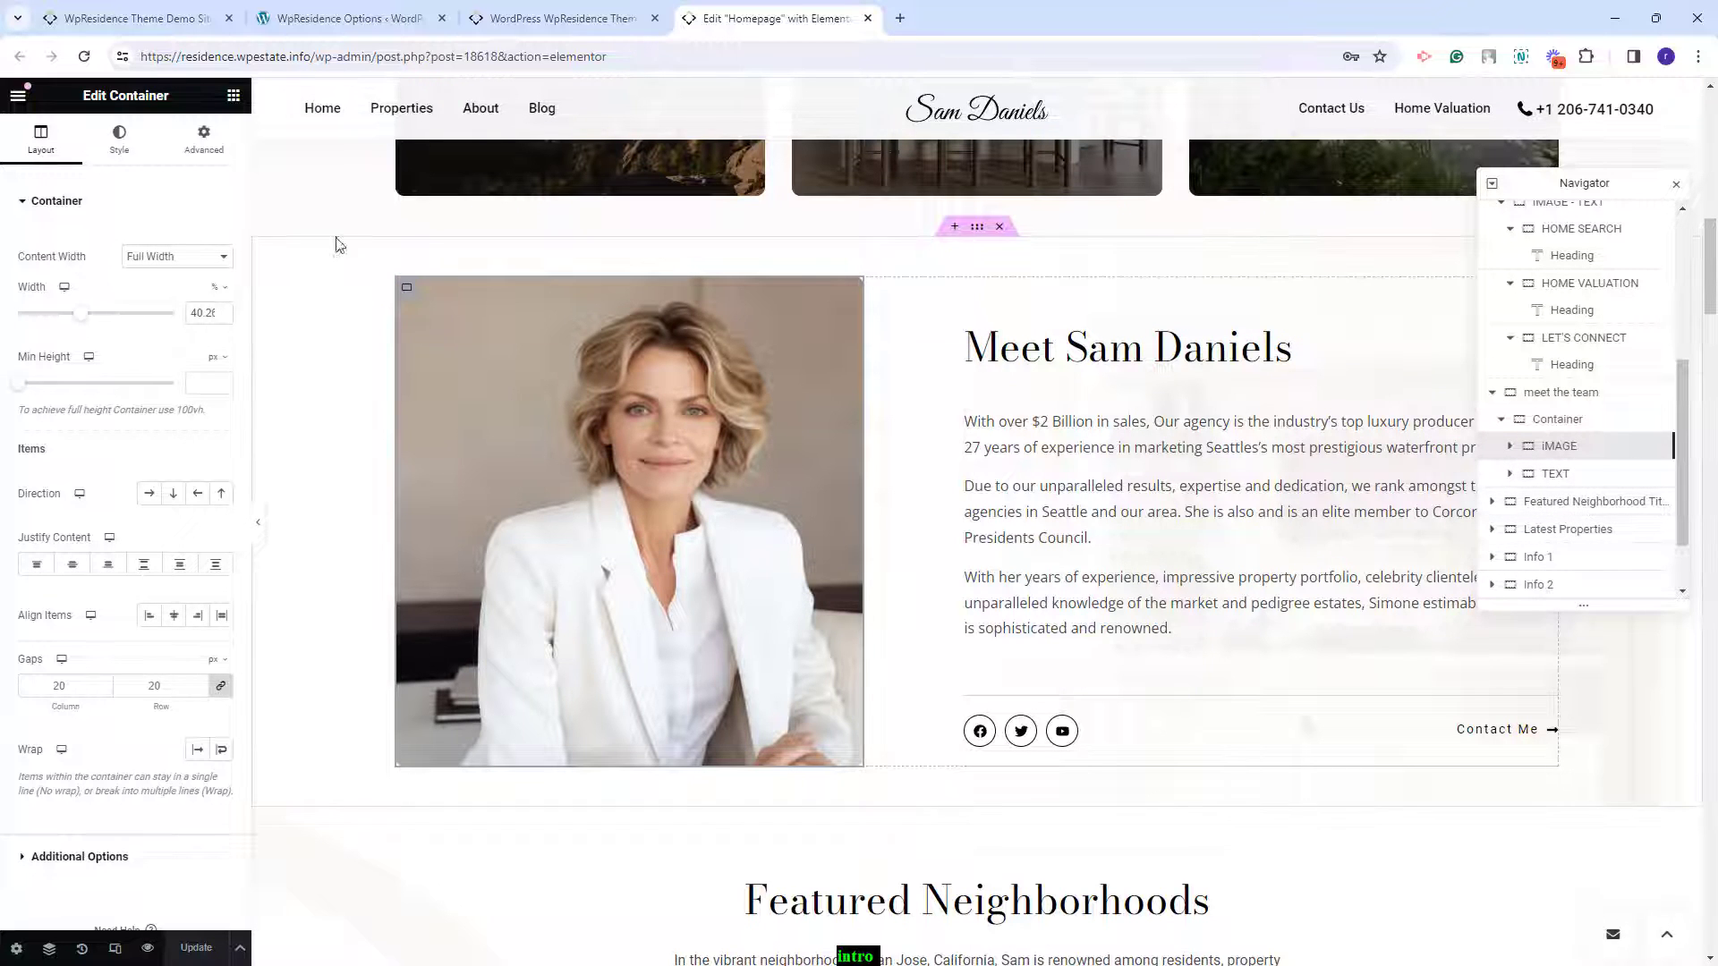
{"action": "left_click", "coordinate": [119, 153]}
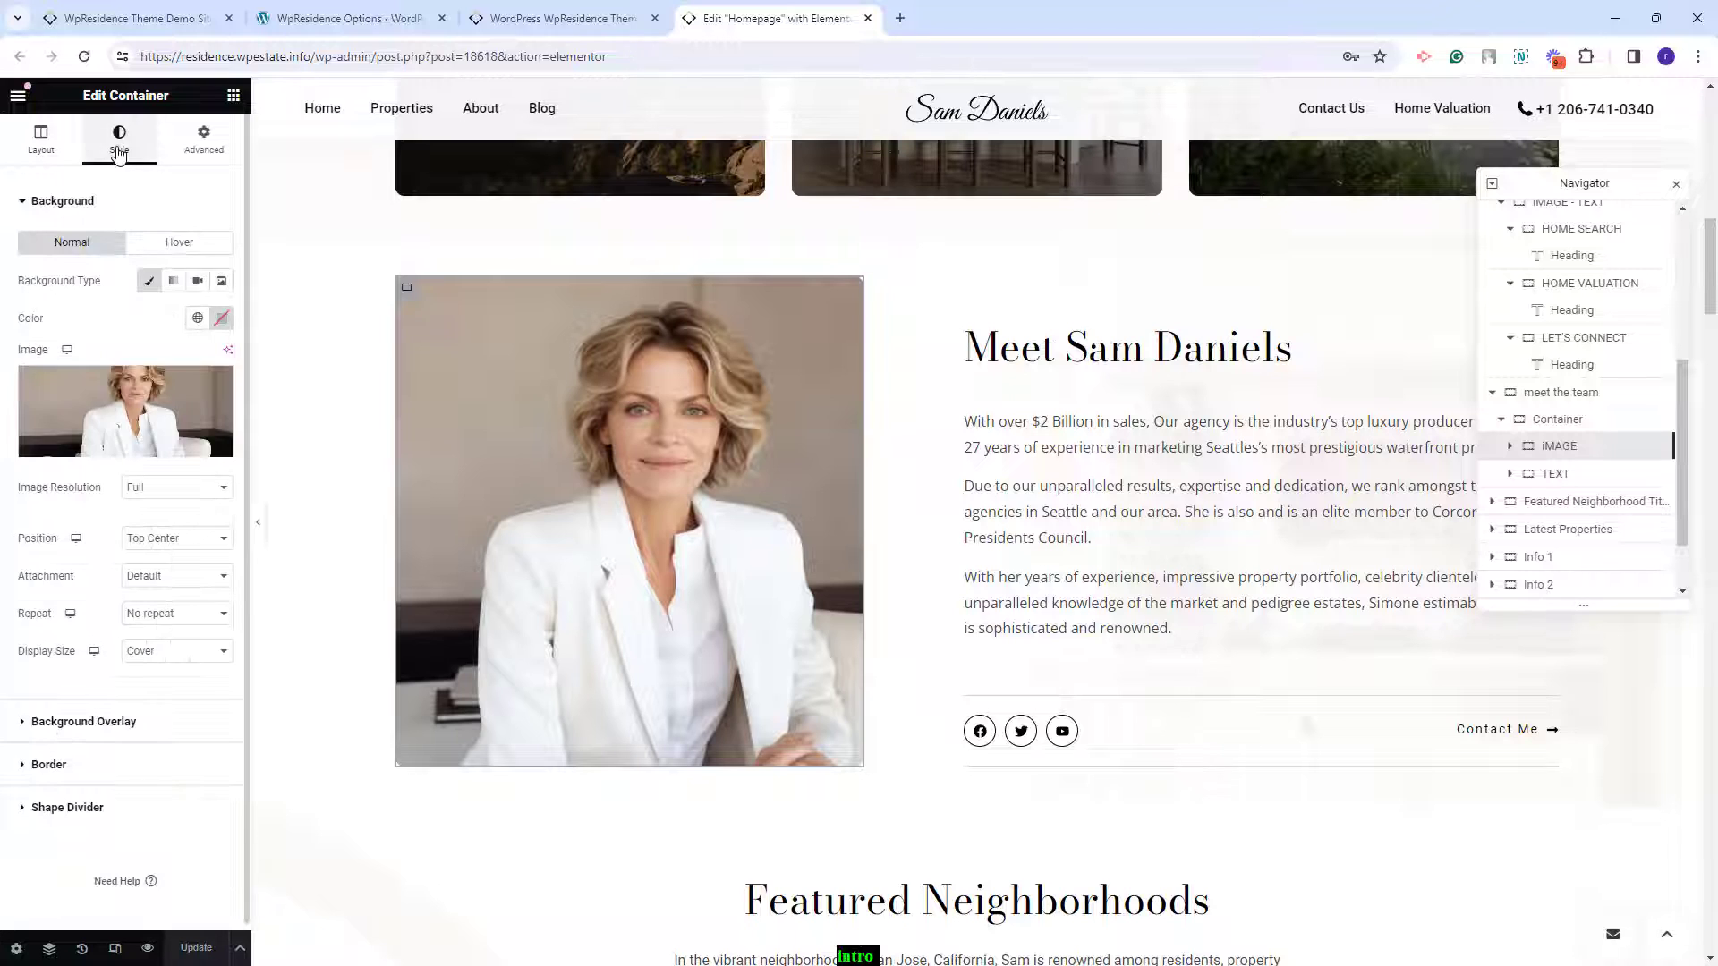
{"action": "mouse_move", "coordinate": [88, 387]}
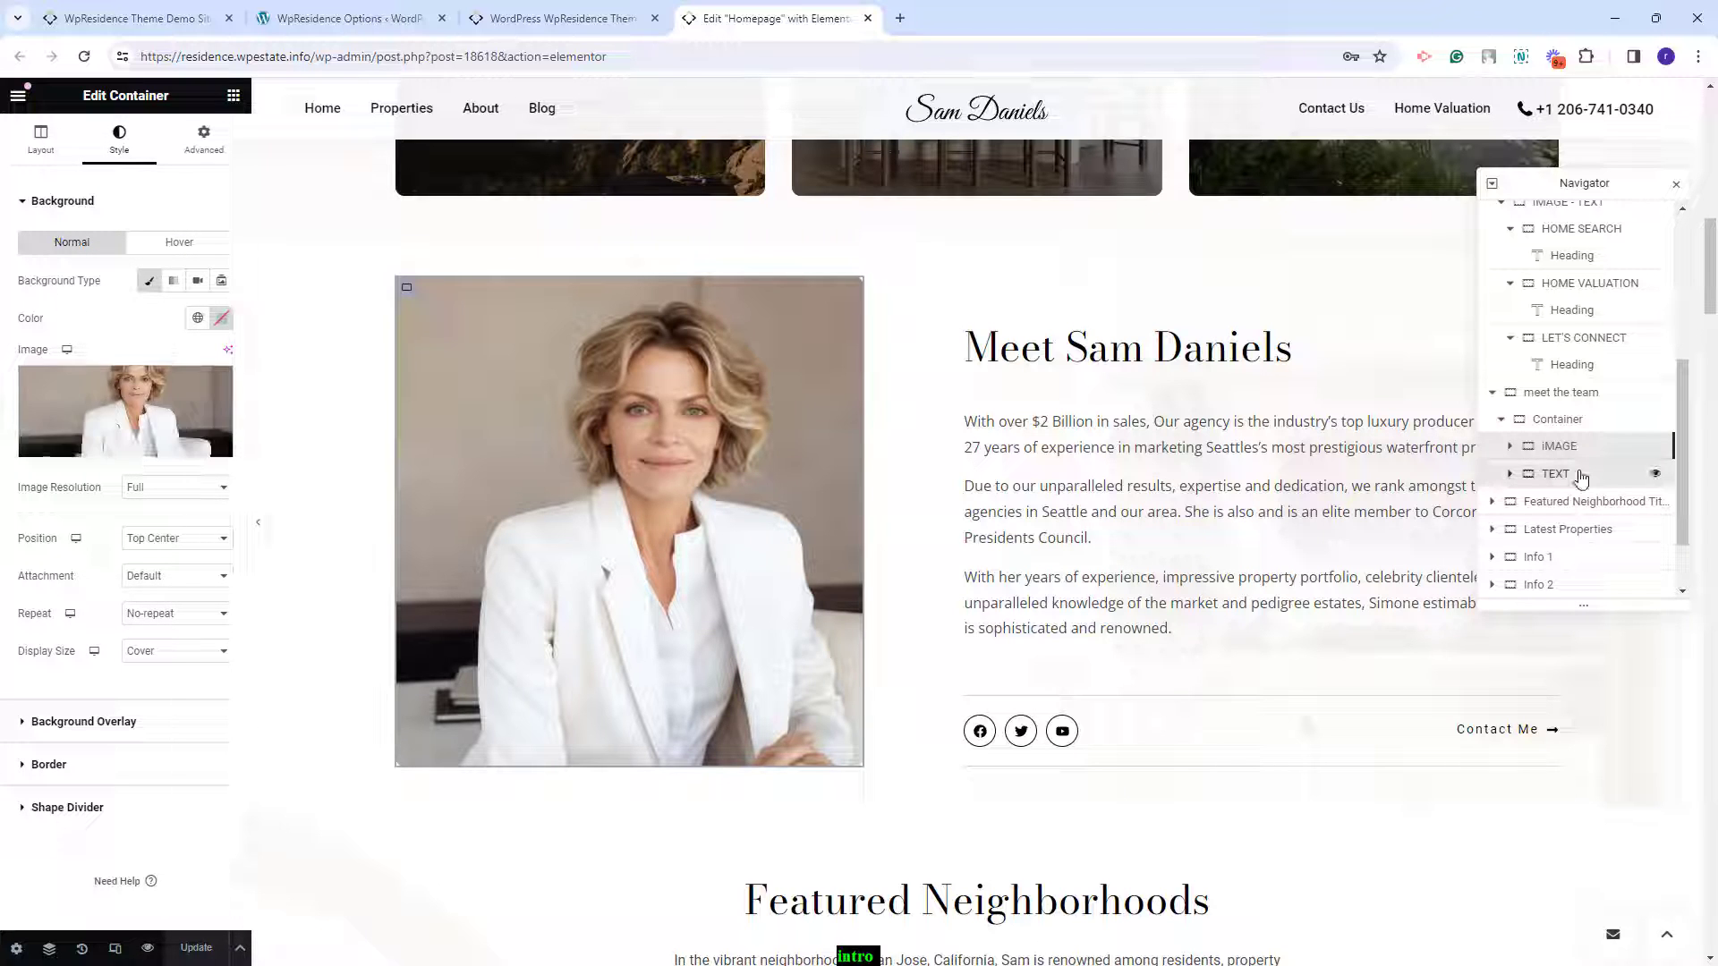
- Review the heading, bio paragraphs, social icons and Contact Me link, then select Featured Neighborhoods
{"action": "left_click", "coordinate": [1554, 473]}
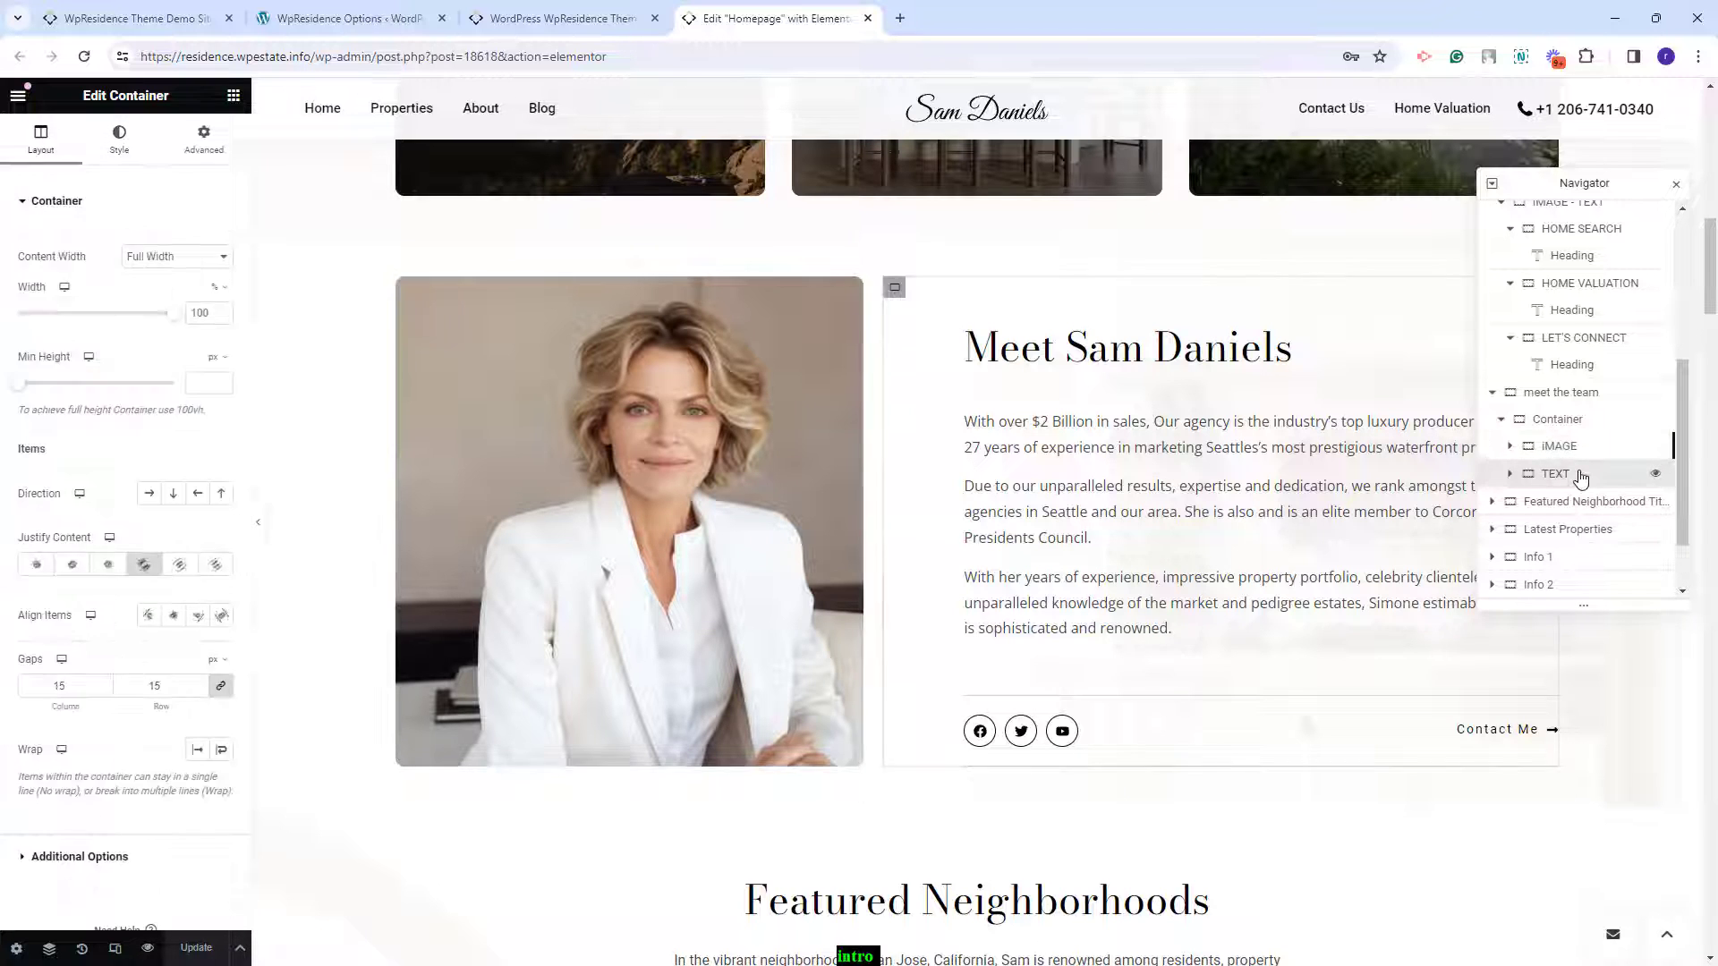
{"action": "left_click", "coordinate": [1067, 354]}
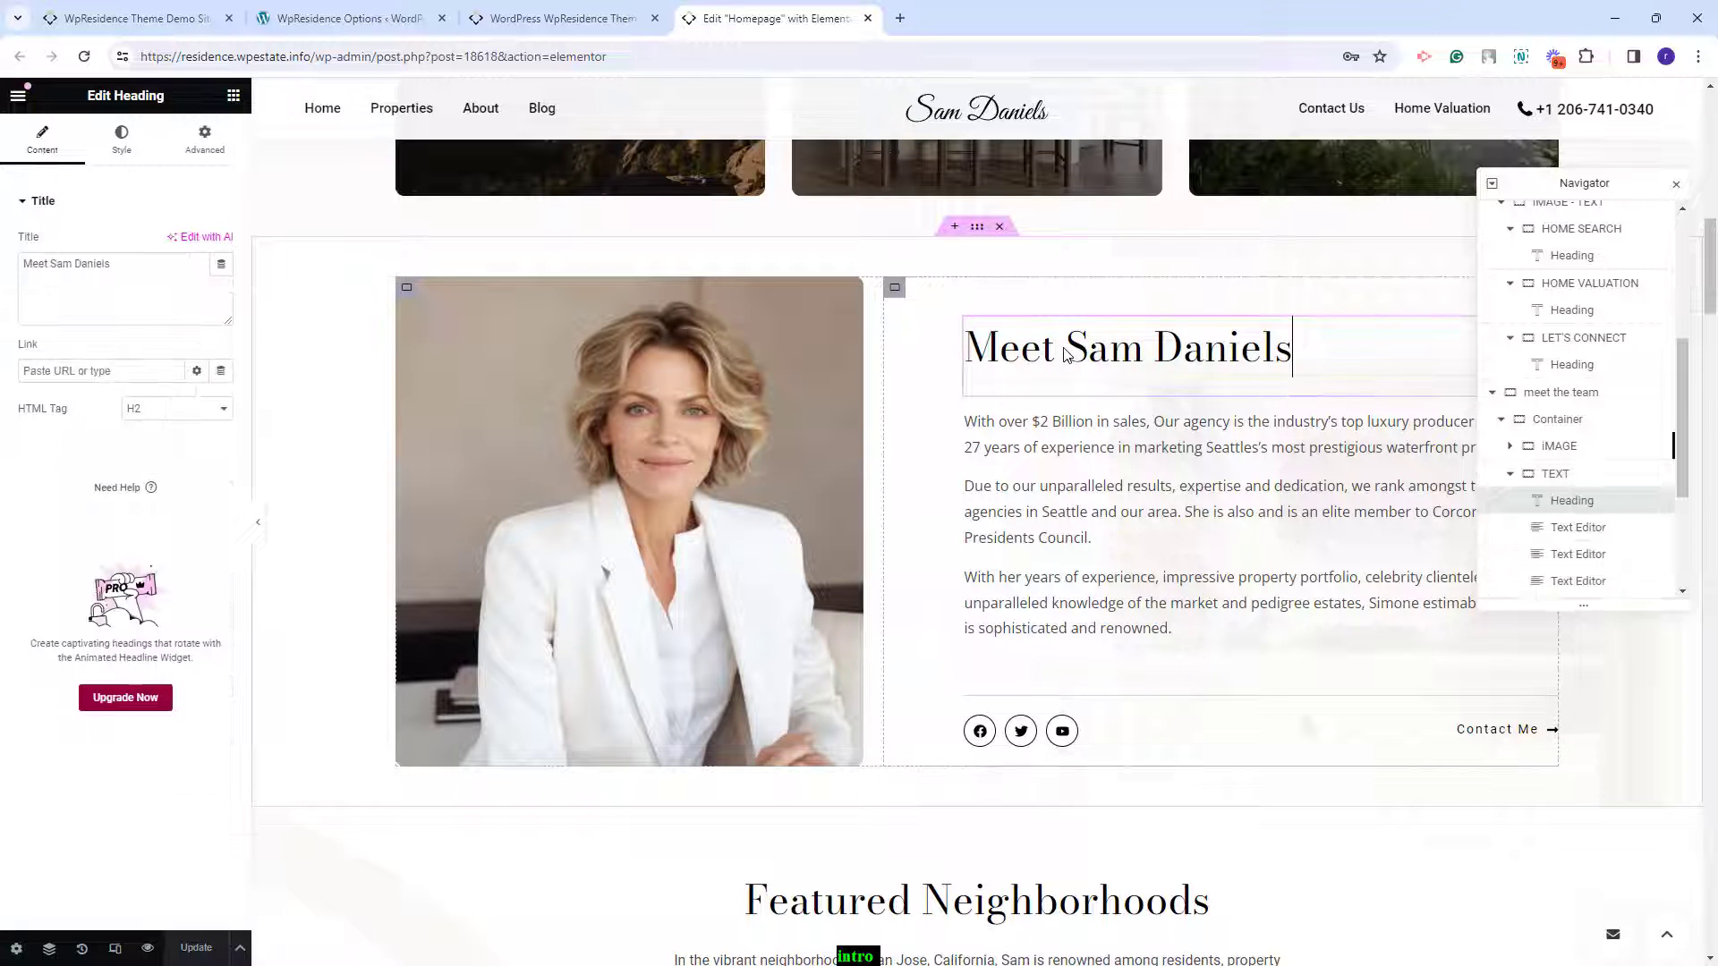
{"action": "left_click", "coordinate": [1071, 518]}
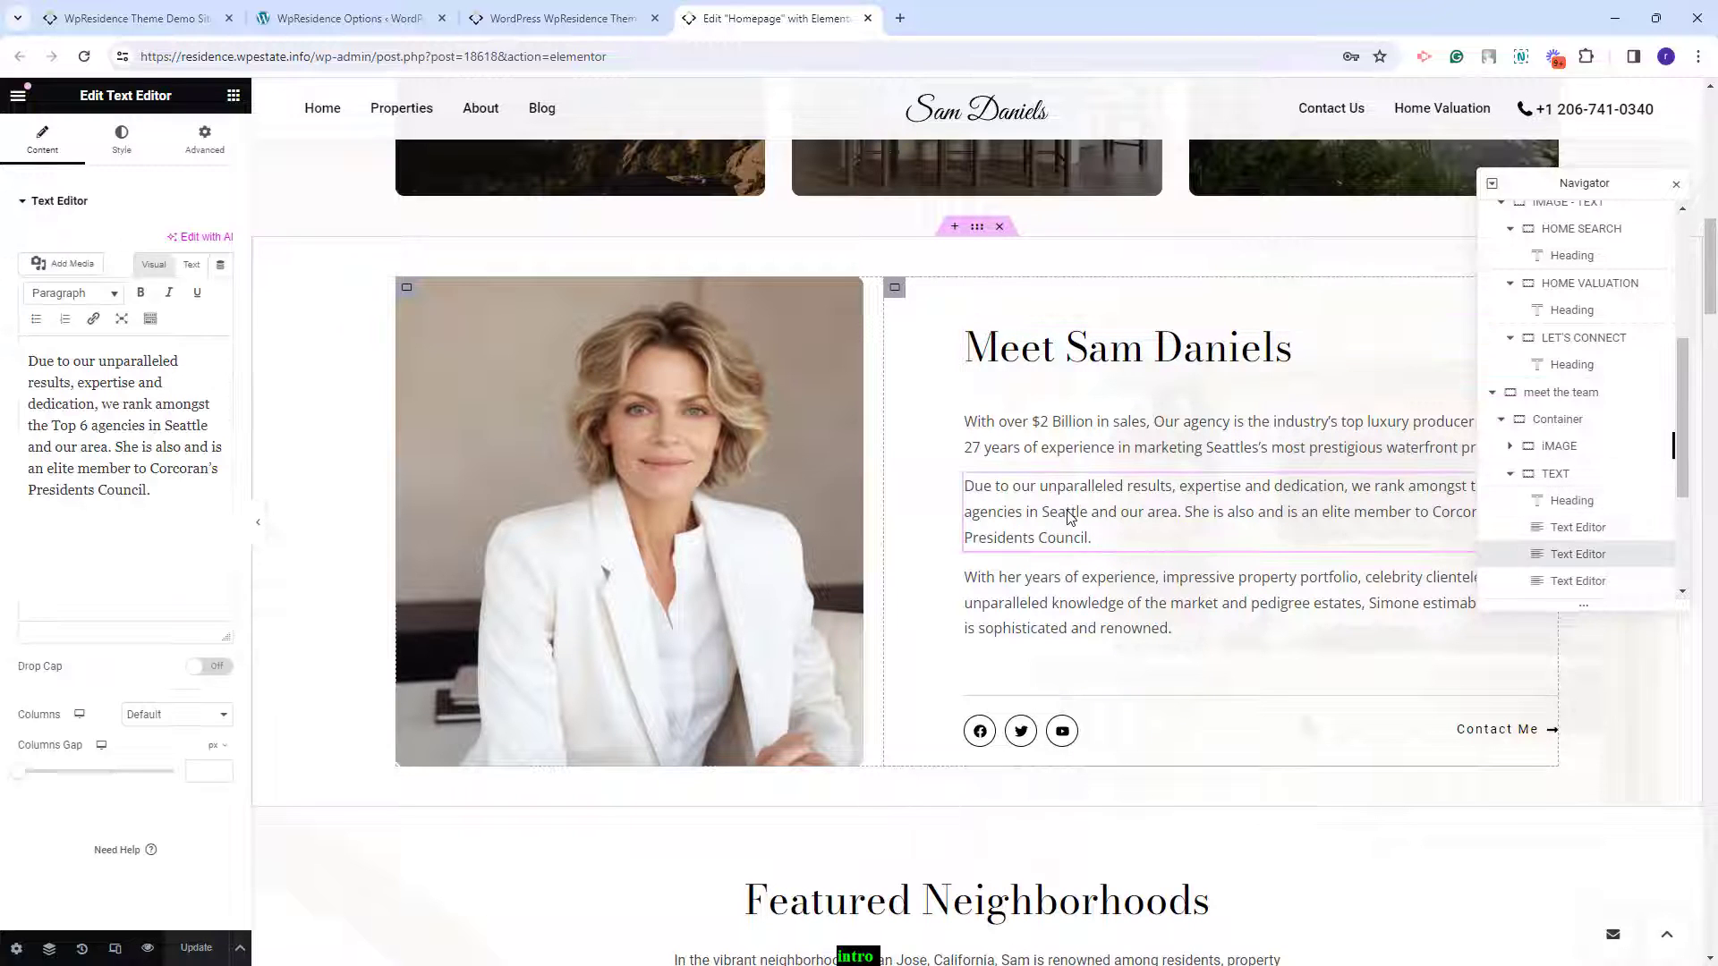
{"action": "left_click", "coordinate": [1090, 595]}
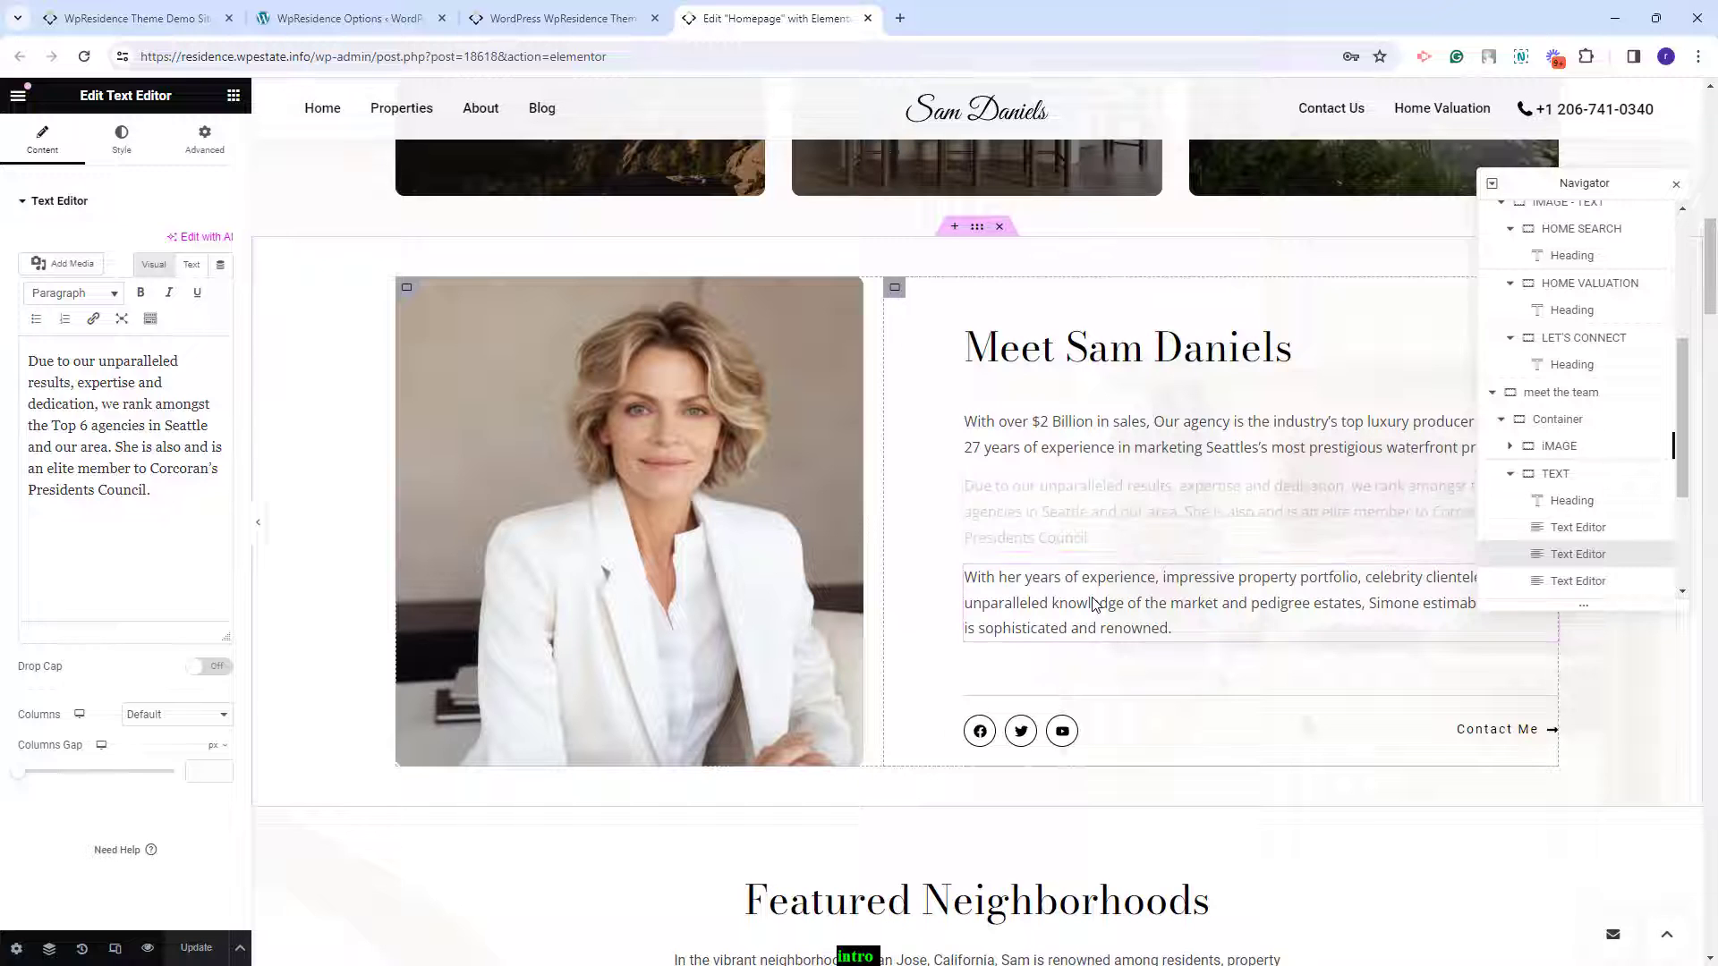
{"action": "left_click", "coordinate": [1069, 736]}
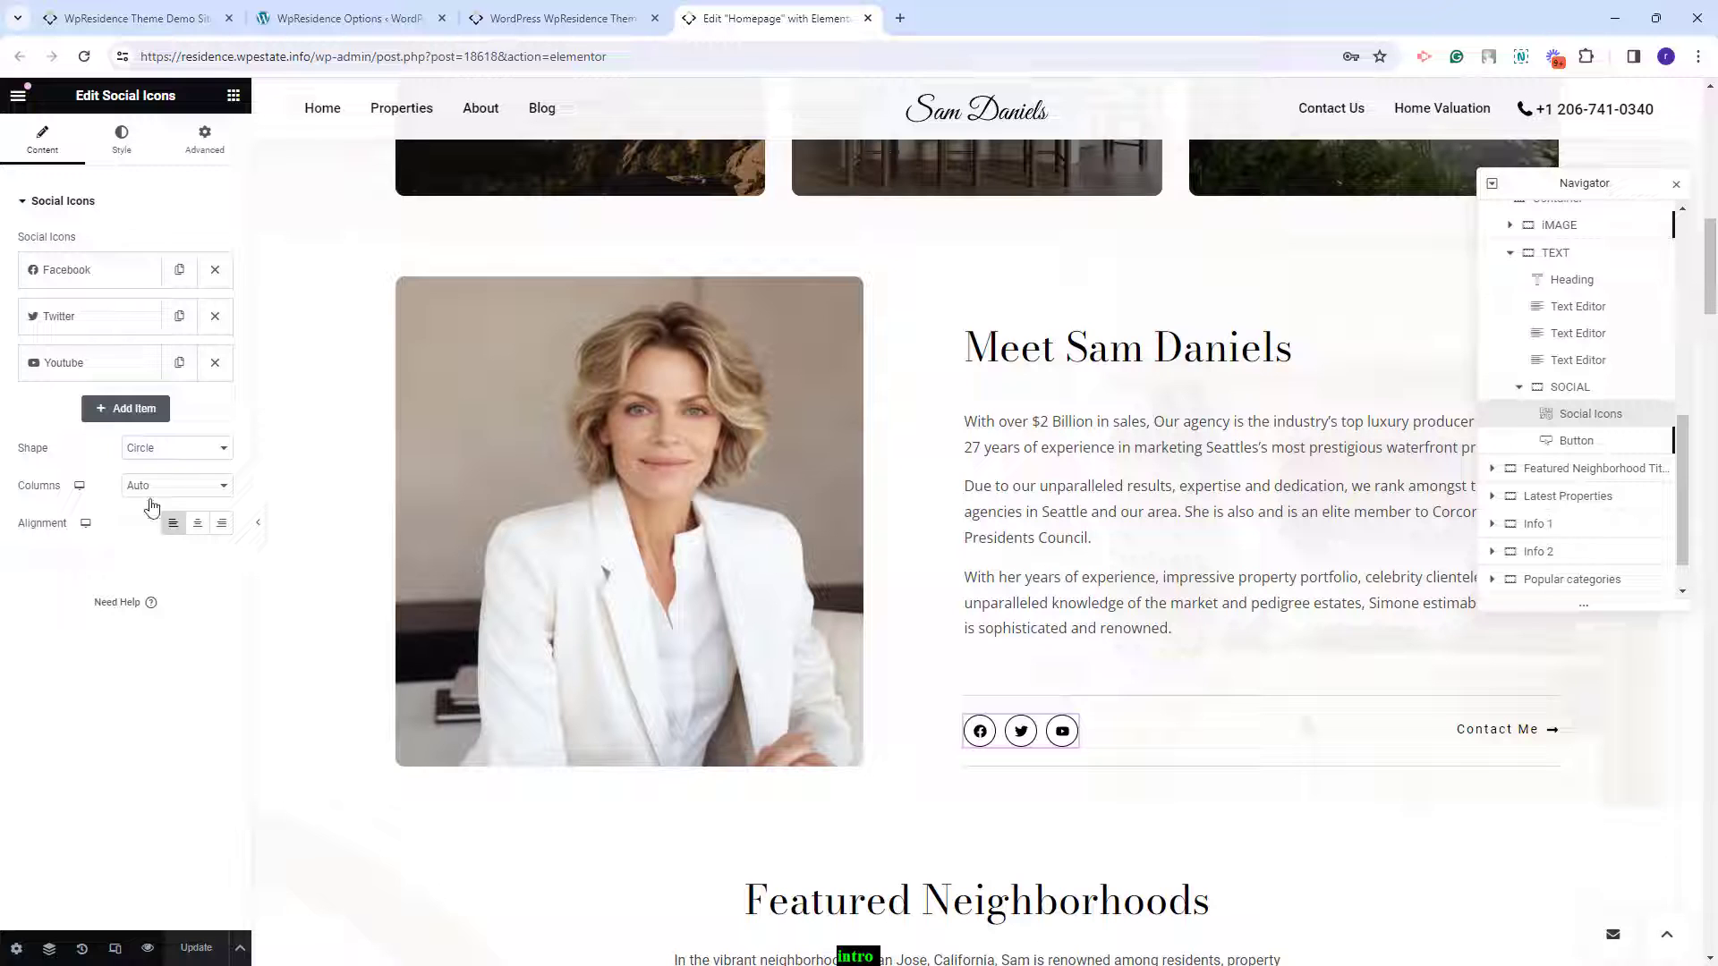
{"action": "left_click", "coordinate": [1499, 744]}
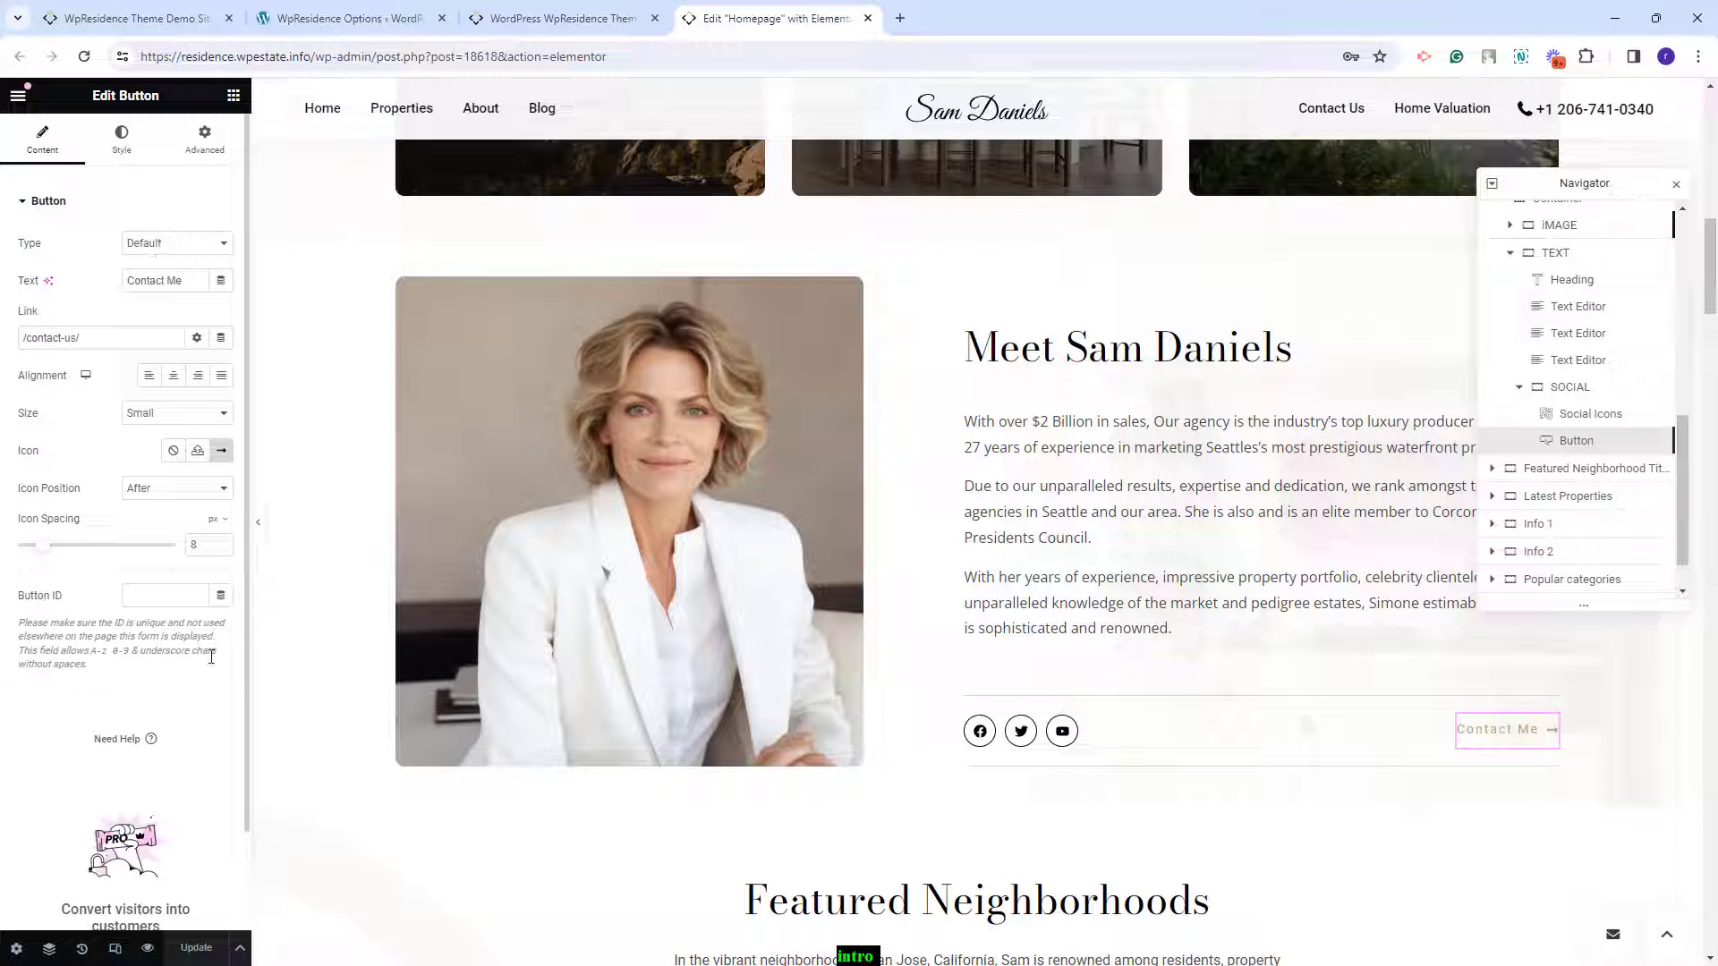
{"action": "left_click", "coordinate": [1446, 799]}
- Check the California neighbourhood card and a card container, then select Featured Properties
{"action": "scroll", "coordinate": [1437, 797], "scroll_direction": "down", "scroll_amount": 4}
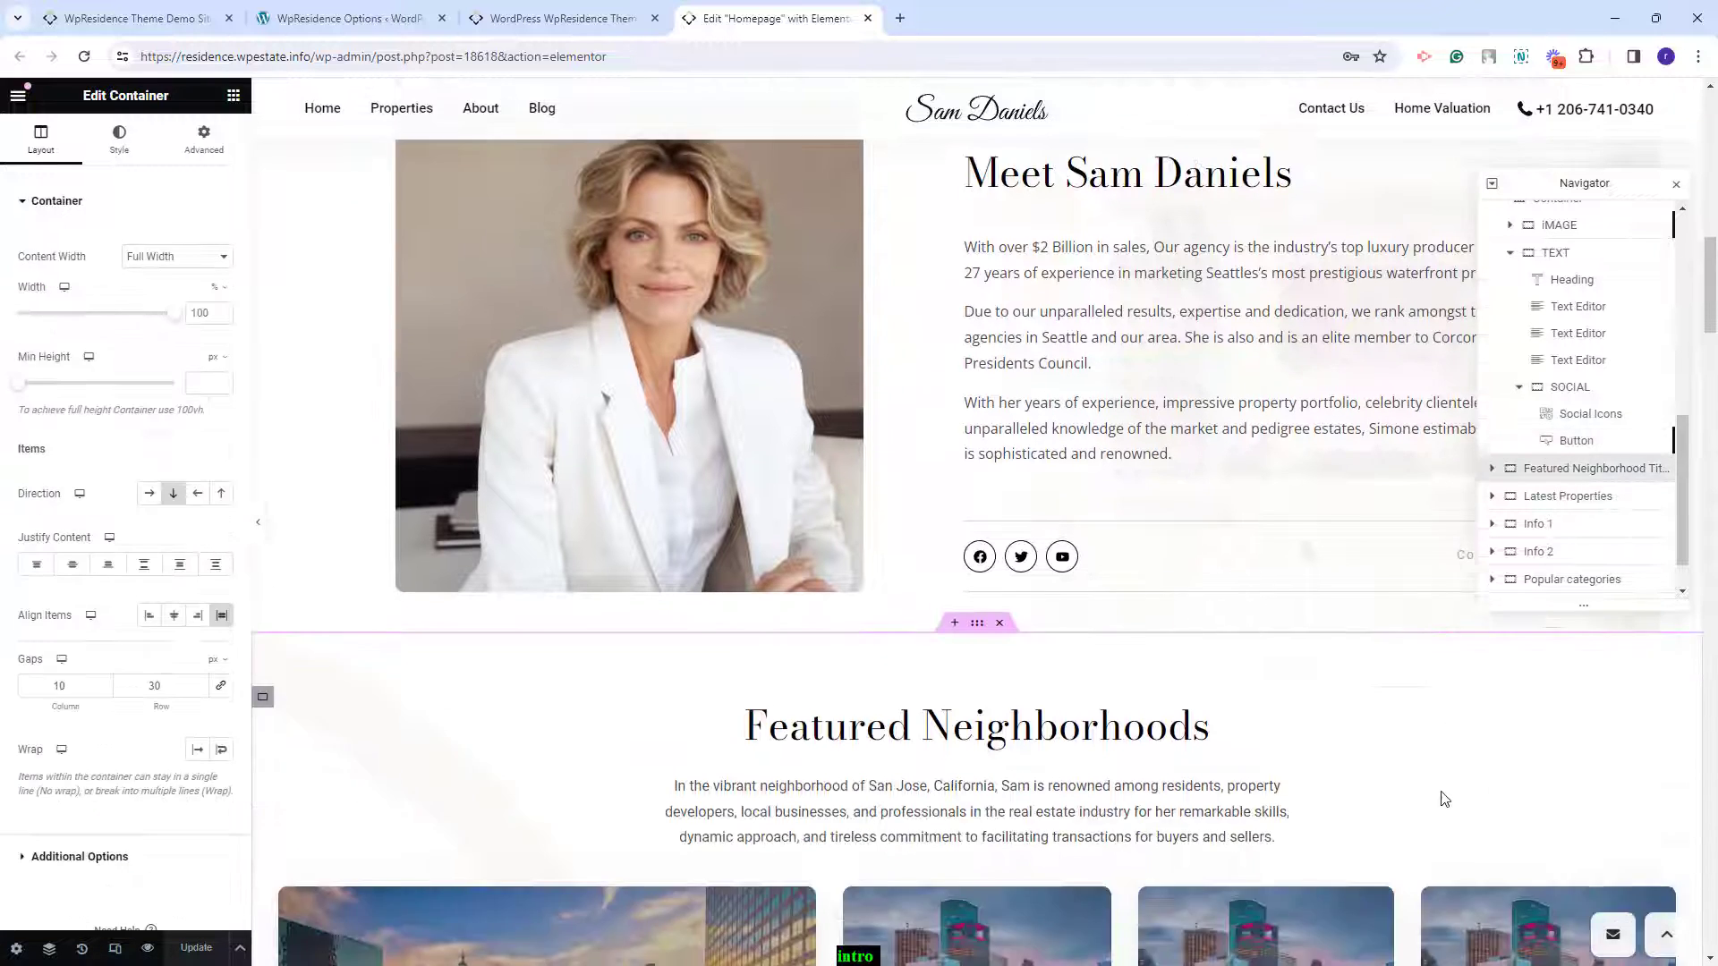
{"action": "scroll", "coordinate": [1380, 730], "scroll_direction": "down", "scroll_amount": 3}
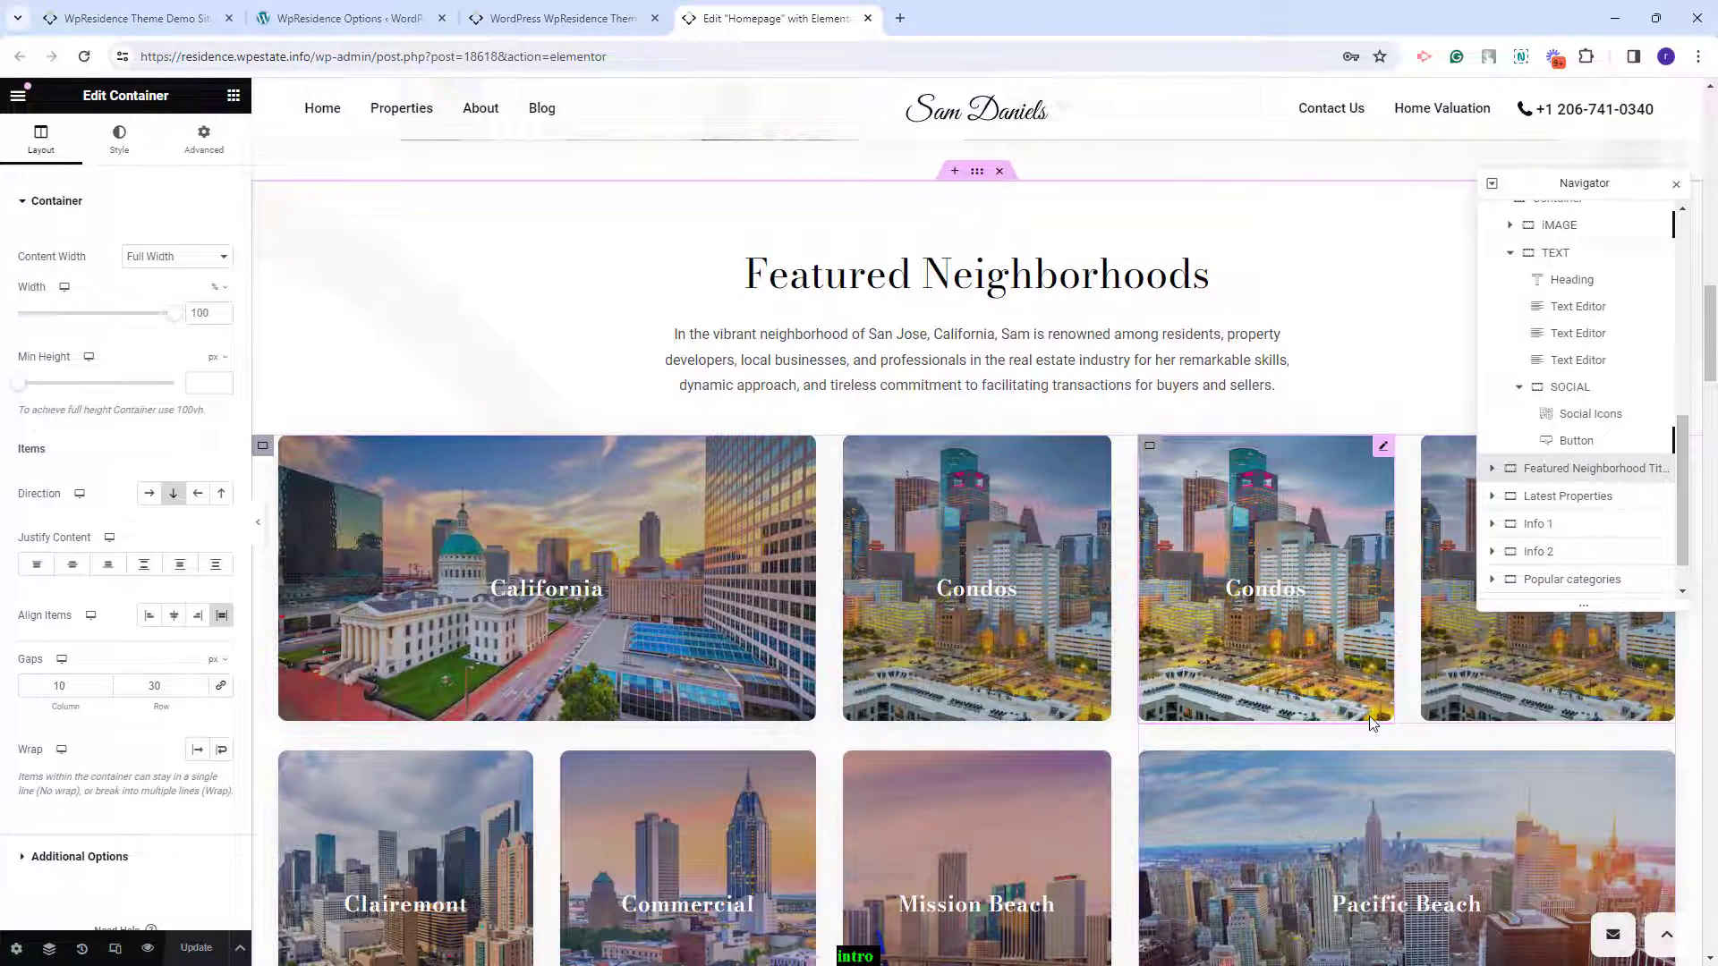
{"action": "left_click", "coordinate": [665, 595]}
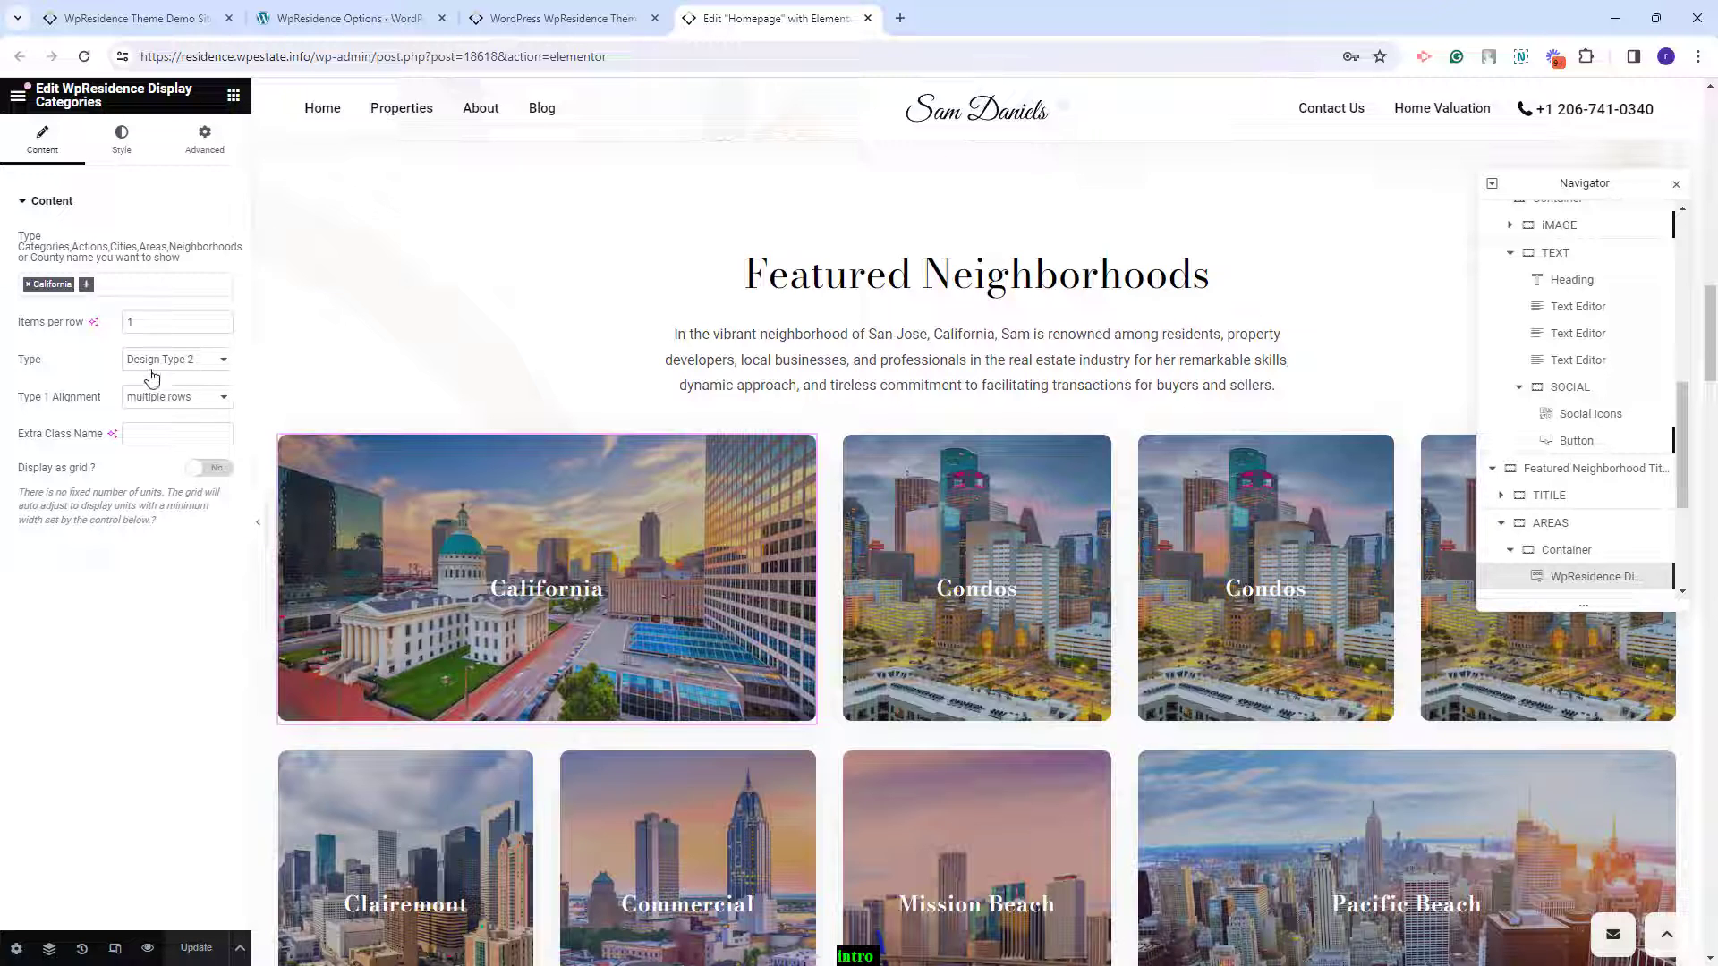
{"action": "scroll", "coordinate": [1561, 452], "scroll_direction": "down", "scroll_amount": 2}
{"action": "left_click", "coordinate": [1561, 454]}
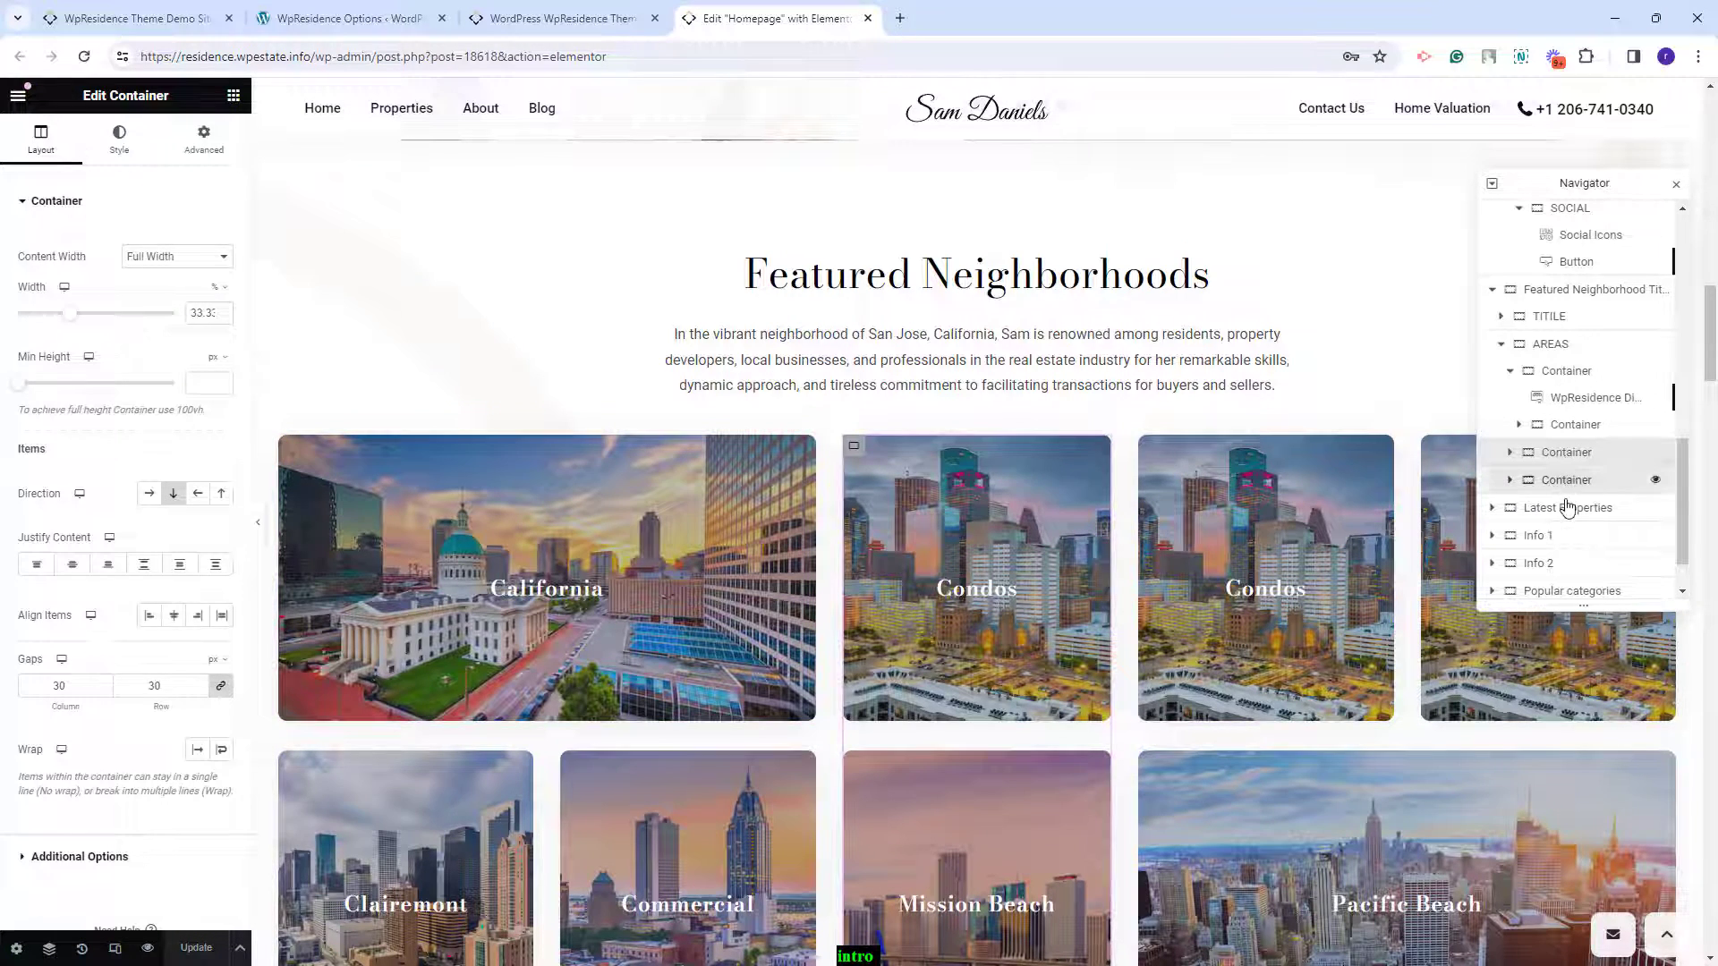
{"action": "left_click", "coordinate": [1566, 508]}
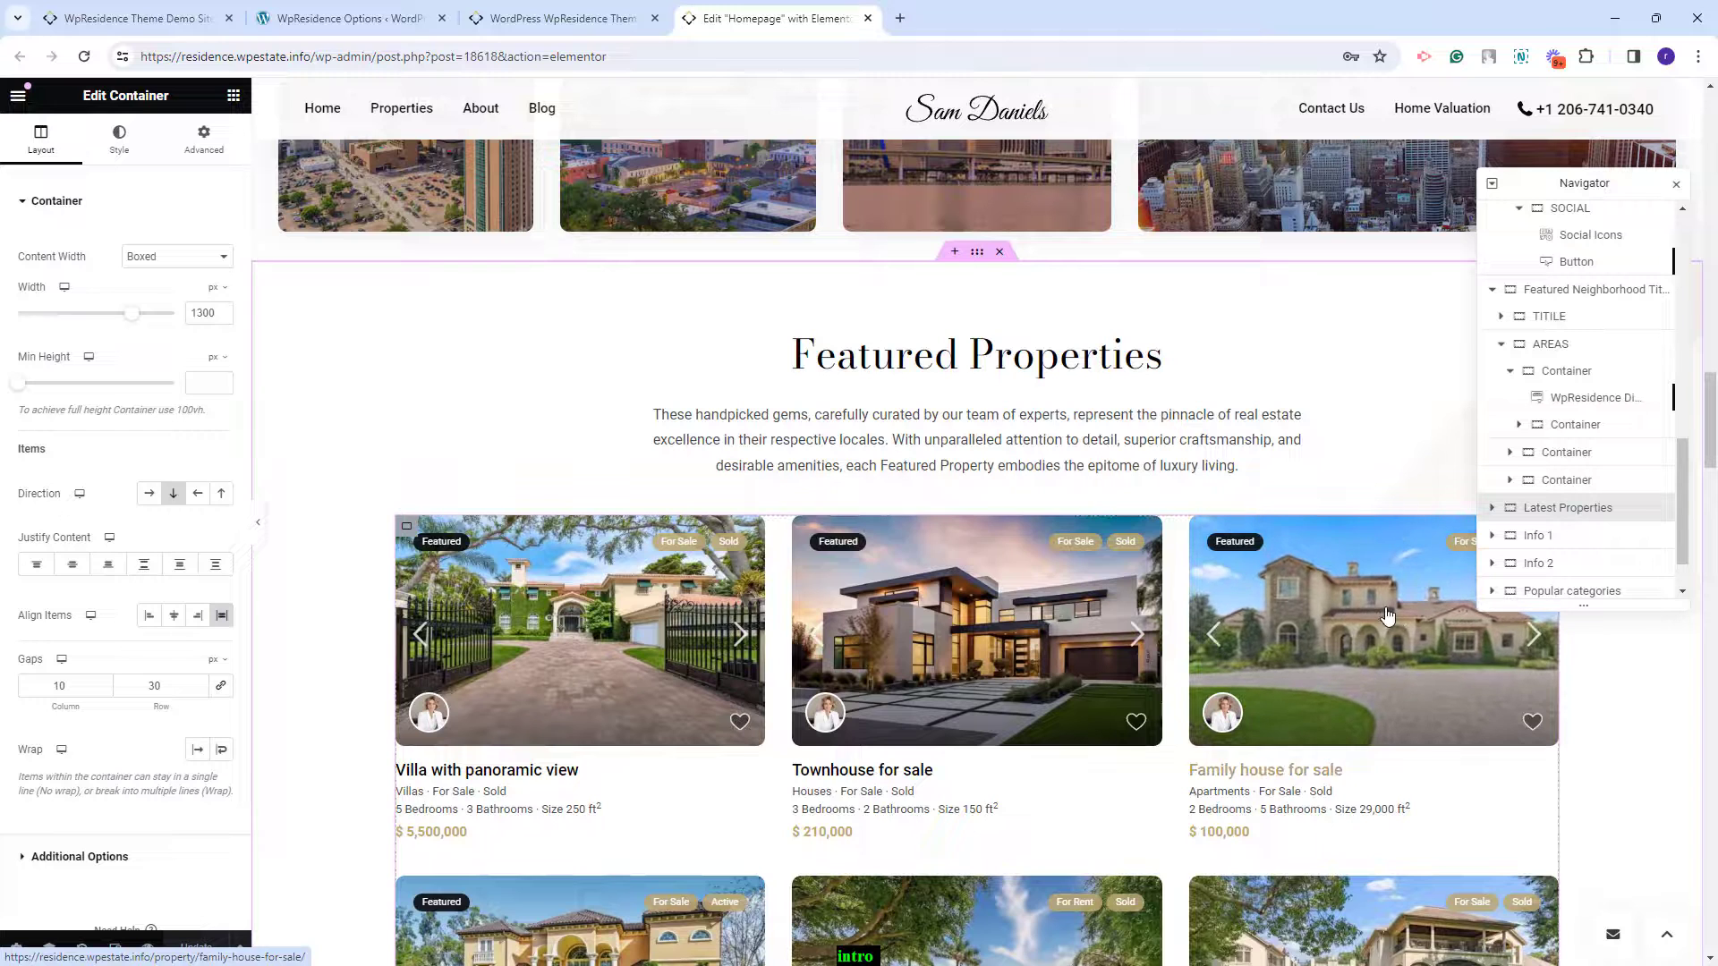
- Check the Featured Properties heading, its paragraph and the property listings widget
{"action": "left_click", "coordinate": [856, 358]}
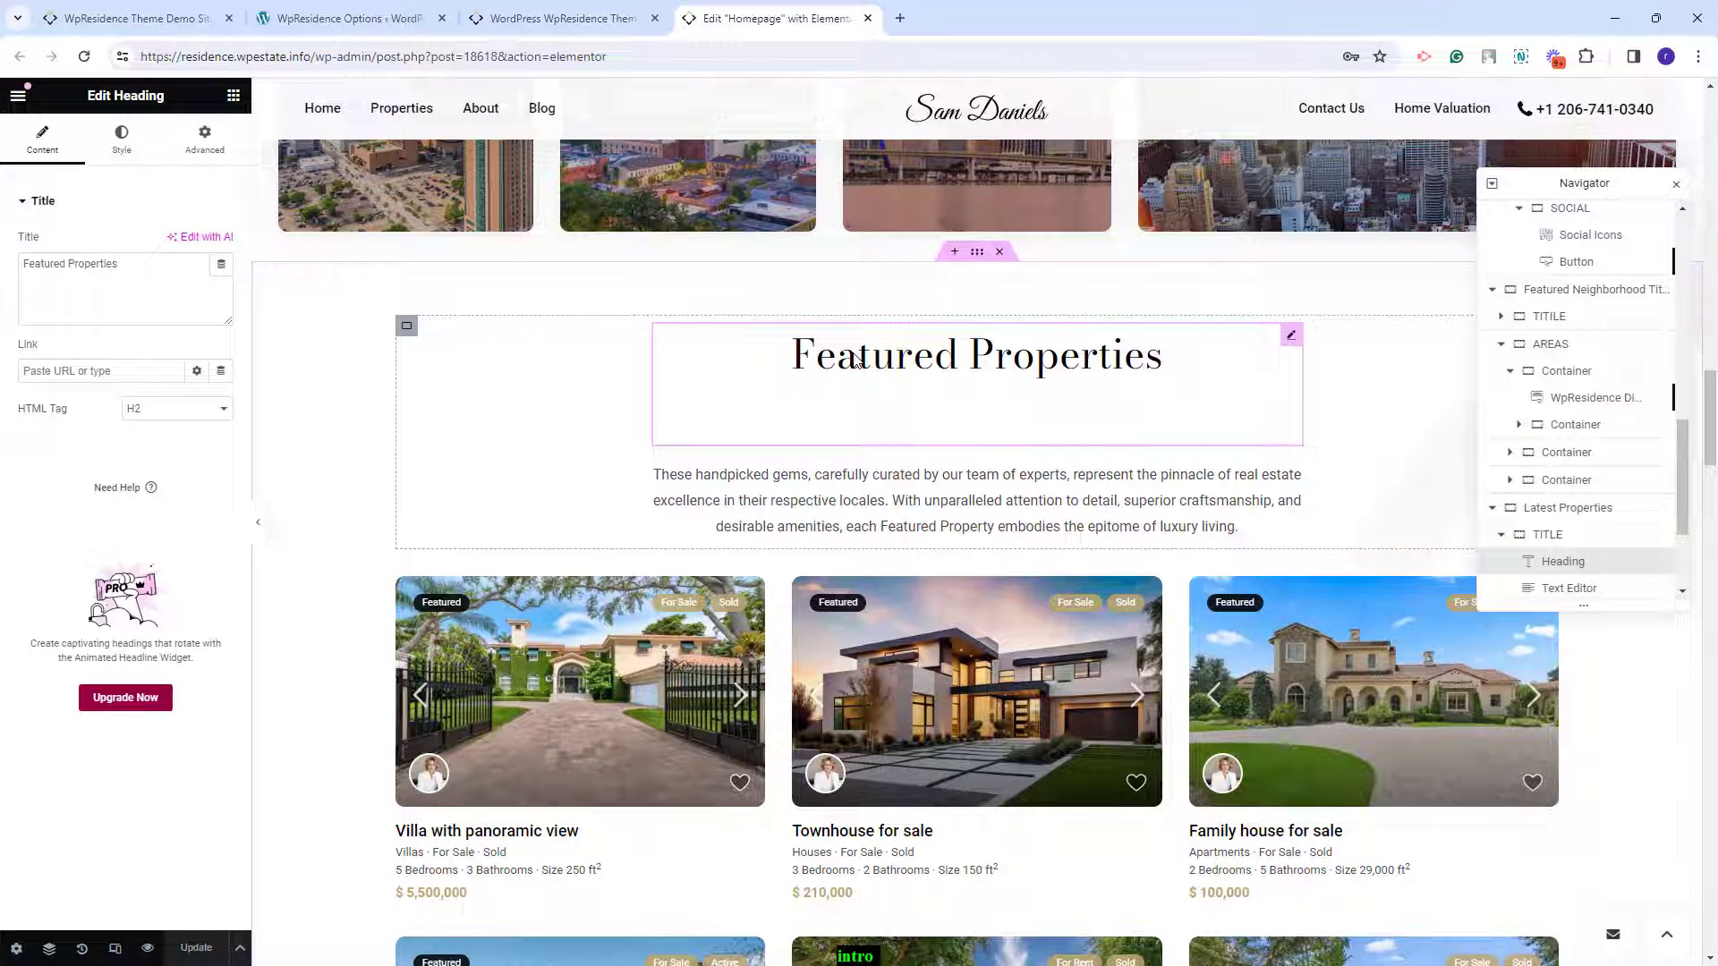
{"action": "left_click", "coordinate": [859, 502]}
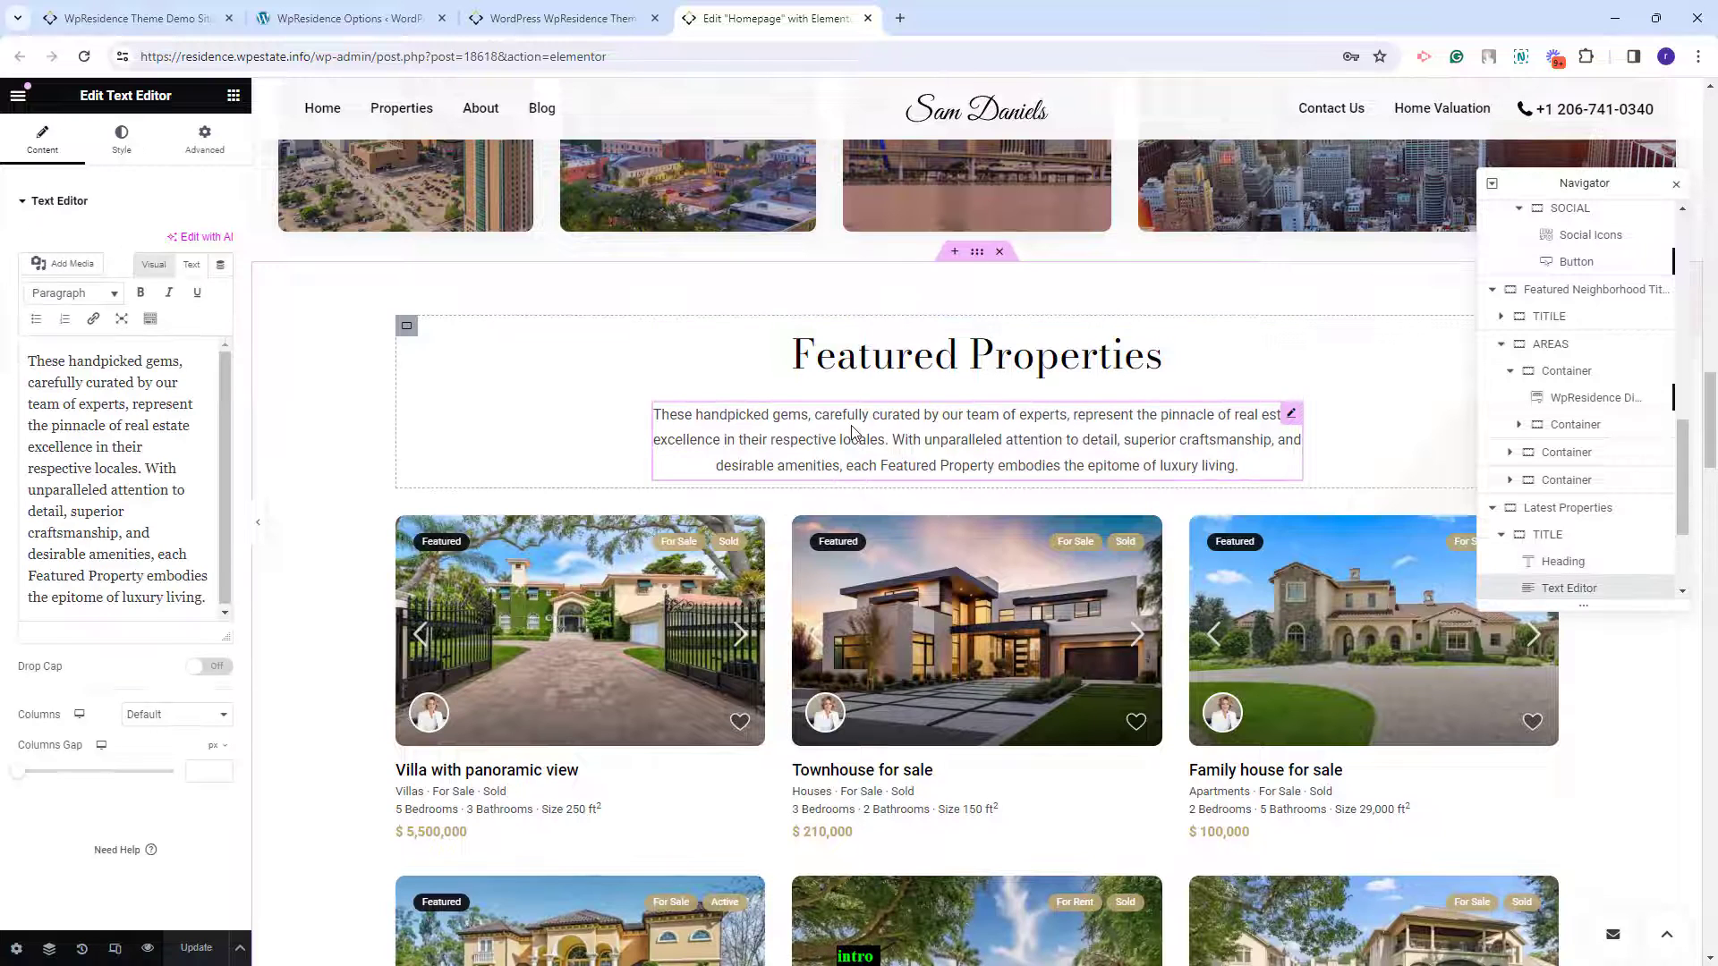
{"action": "left_click", "coordinate": [675, 813]}
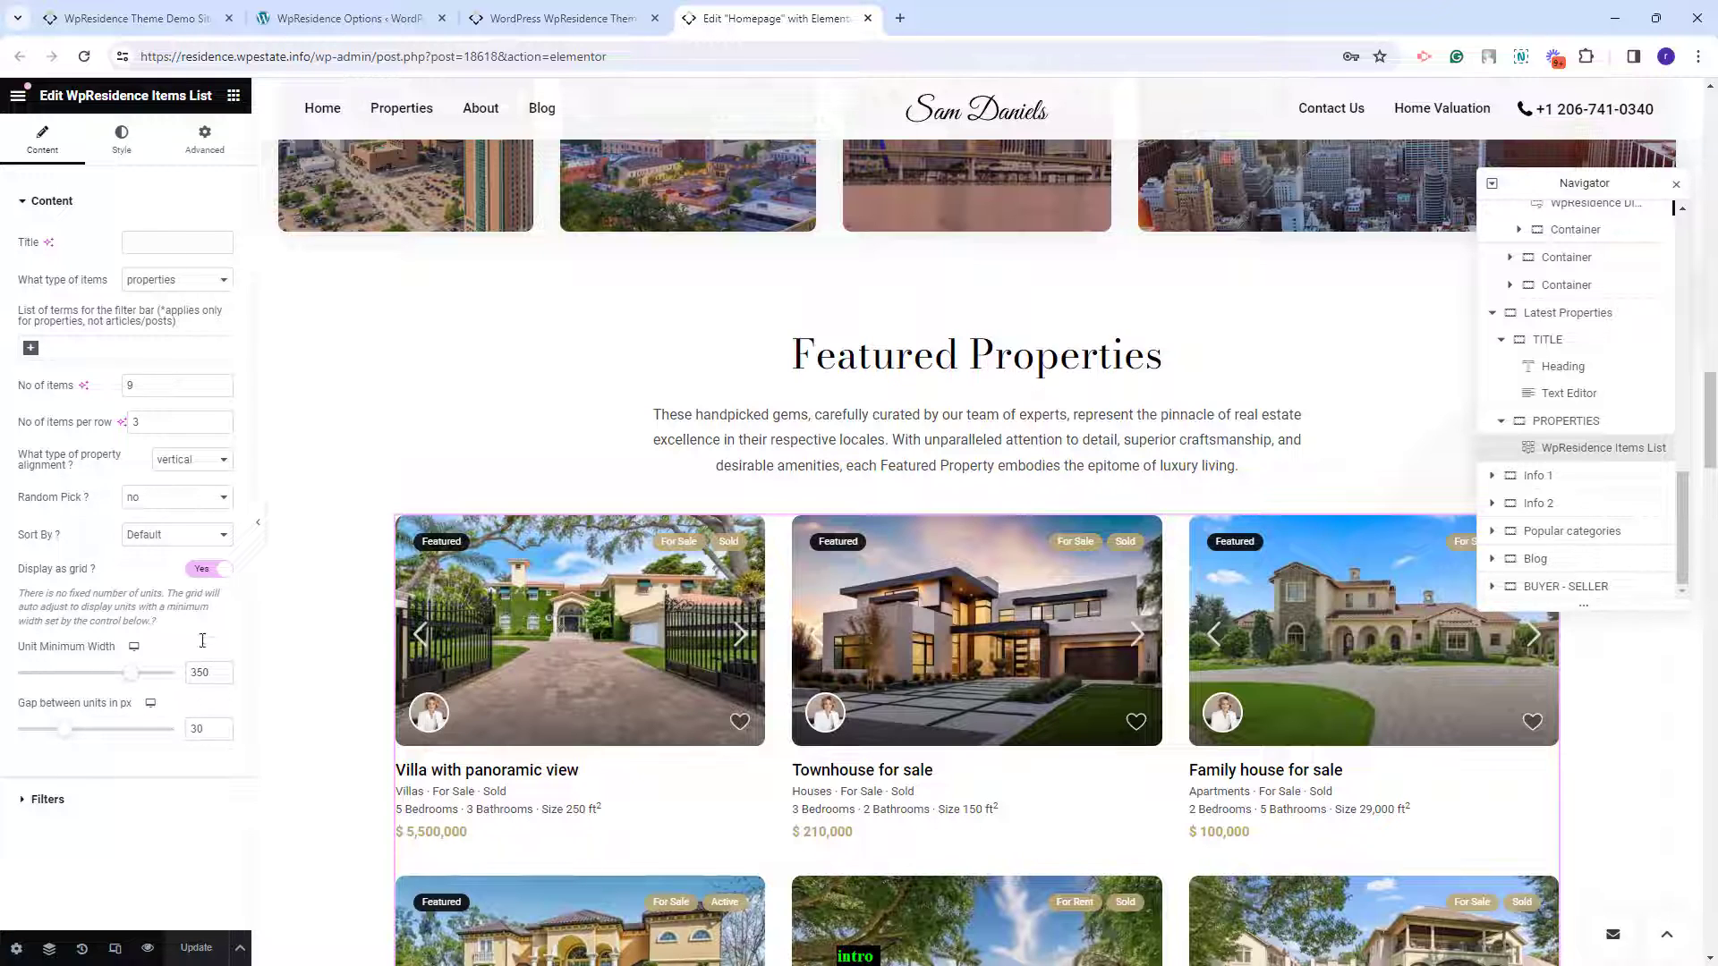
- Toggle the listings' Display as grid off and back on, view Filters, then select Why Choose Us
{"action": "left_click", "coordinate": [201, 571]}
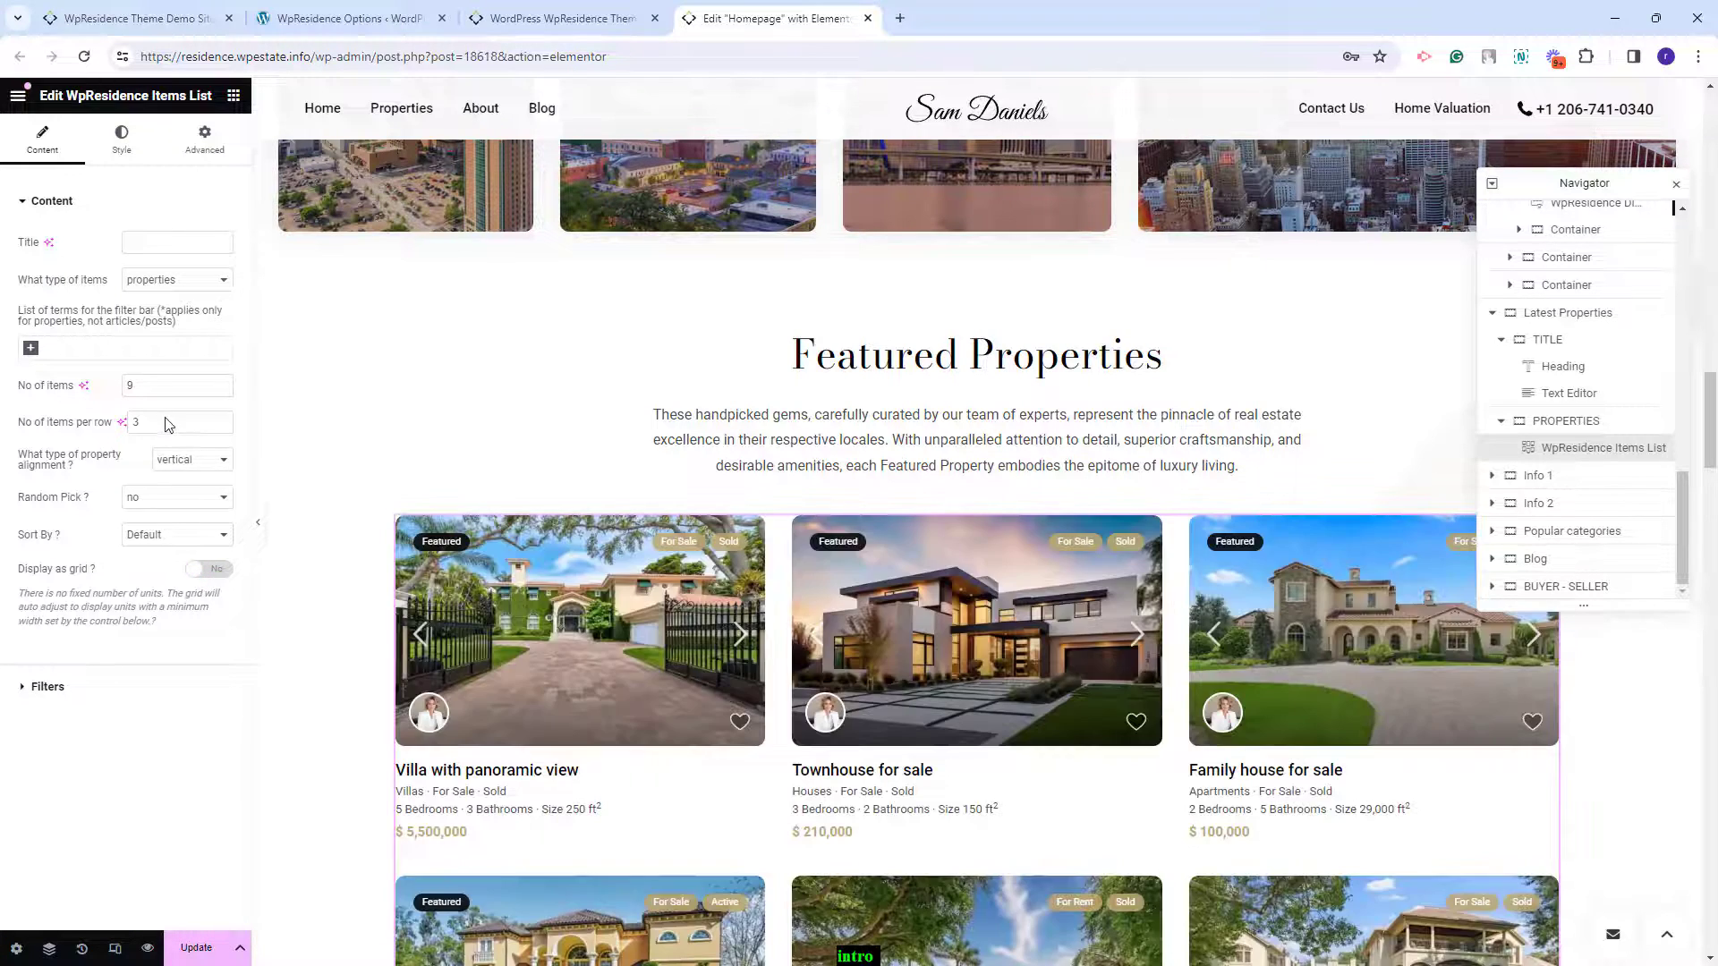
{"action": "left_click", "coordinate": [209, 572]}
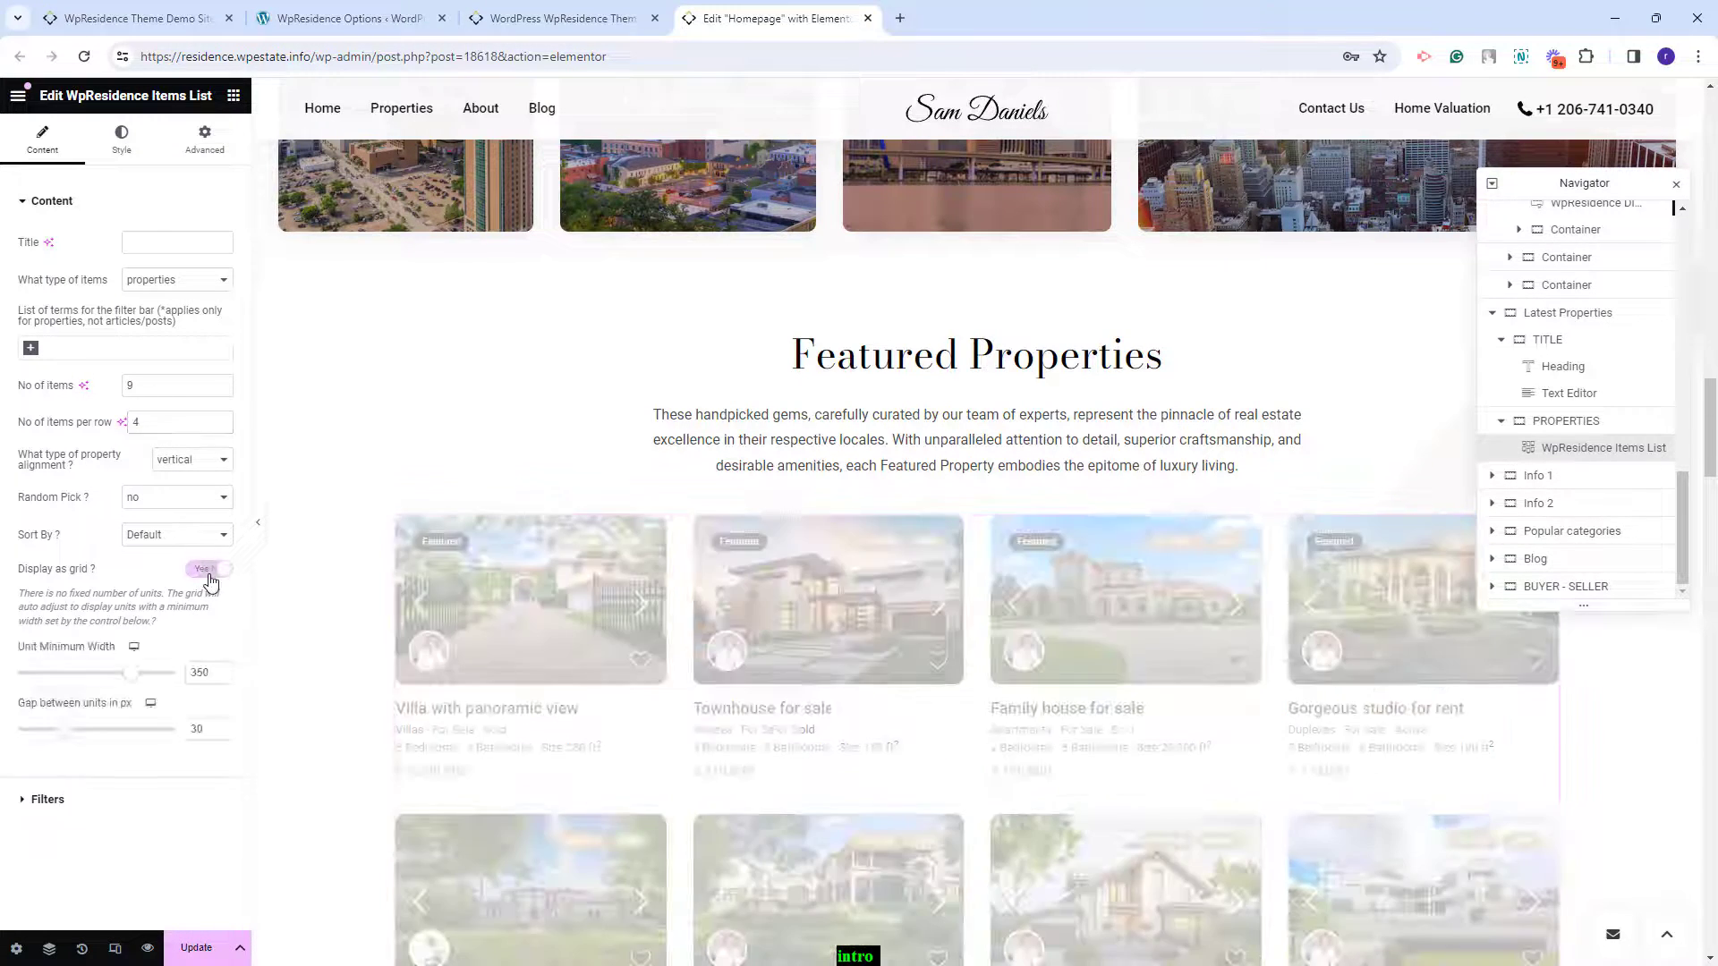
{"action": "left_click", "coordinate": [79, 801]}
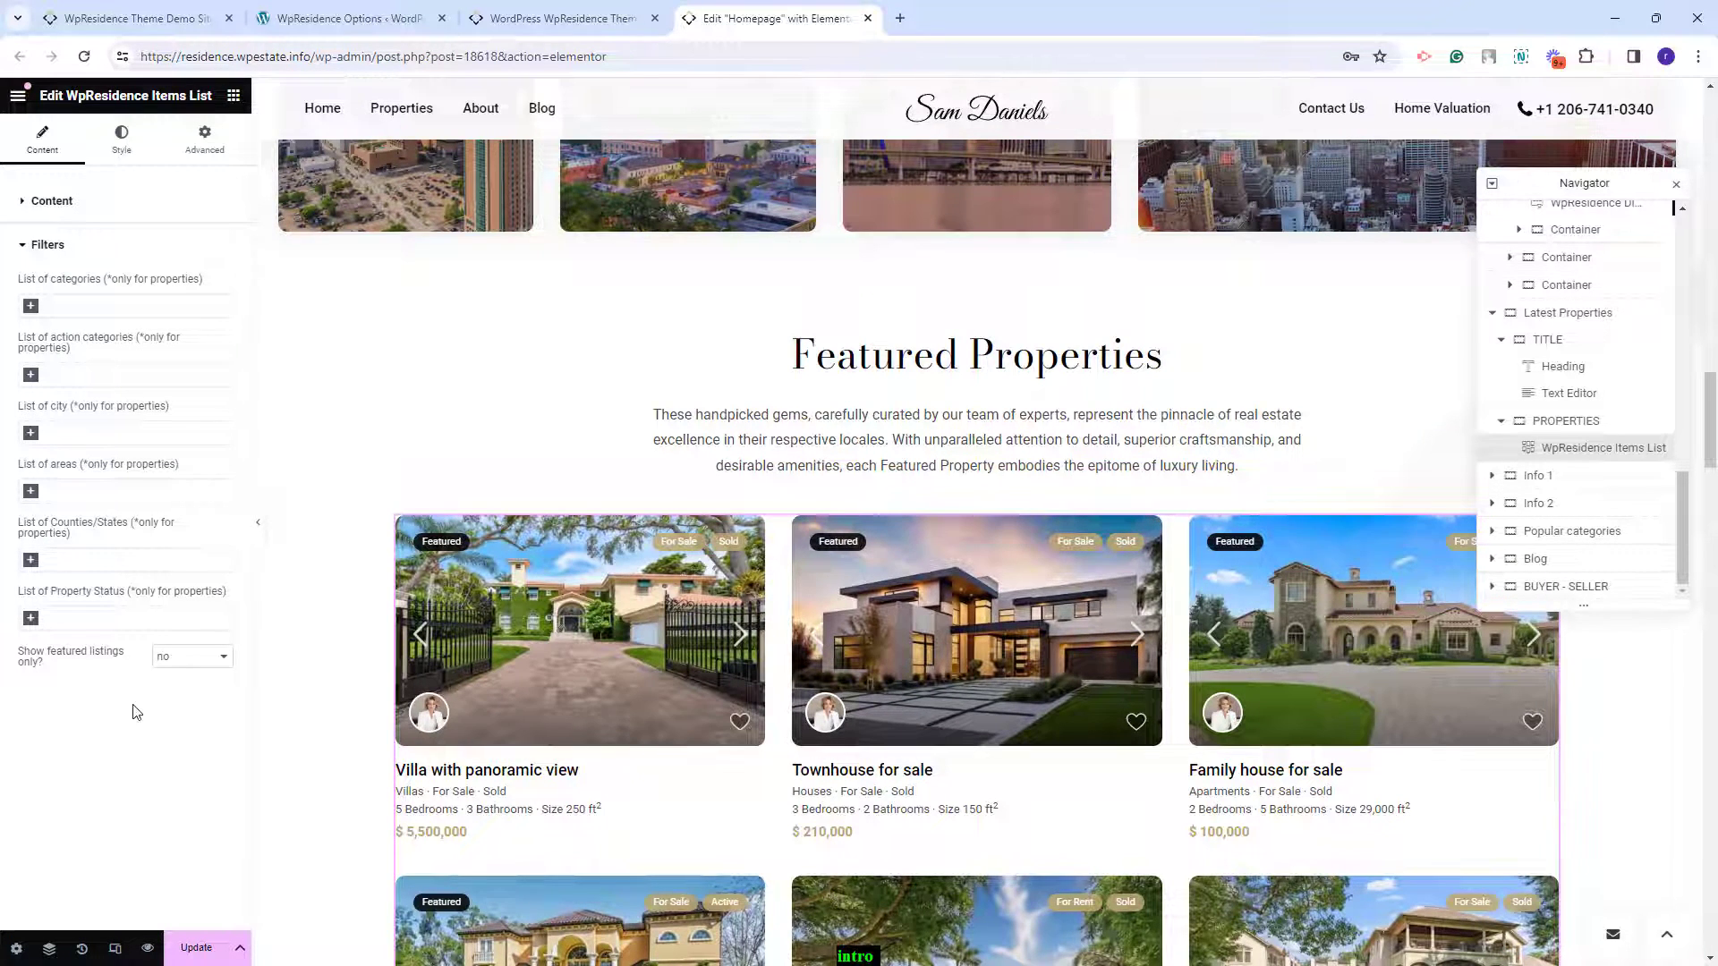
{"action": "left_click", "coordinate": [1539, 477]}
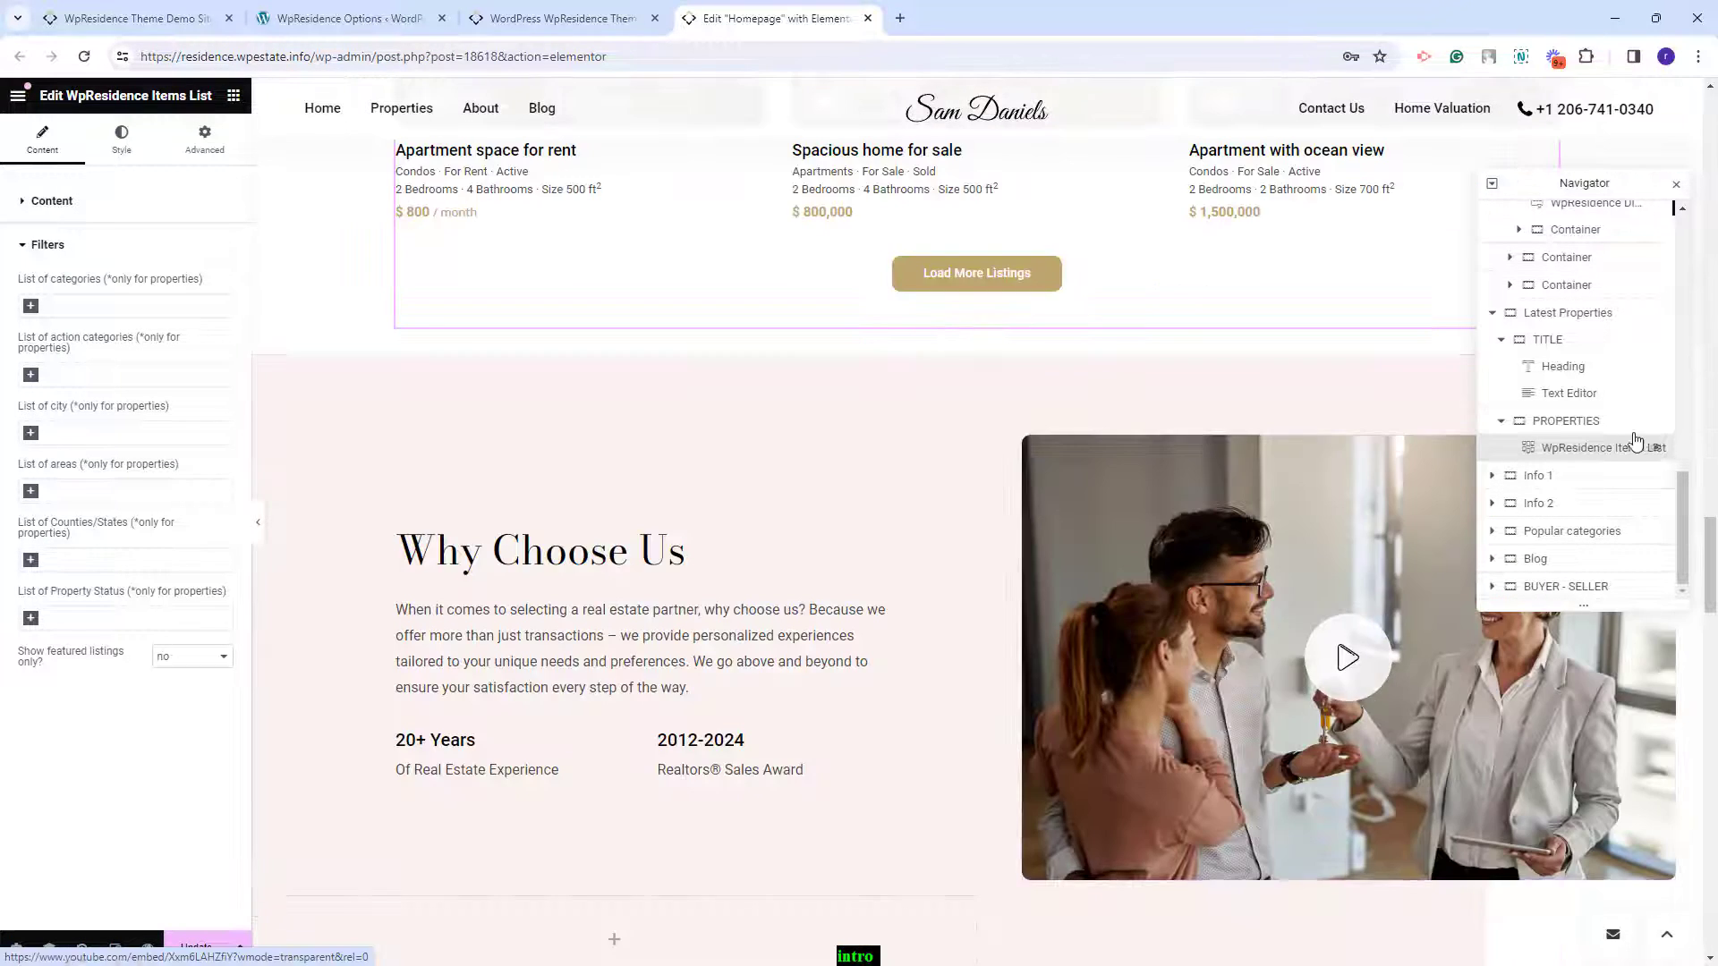
- Review the Why Choose Us background, heading, paragraph and the 20+ Years and 2012-2024 stats
{"action": "left_click", "coordinate": [1549, 488]}
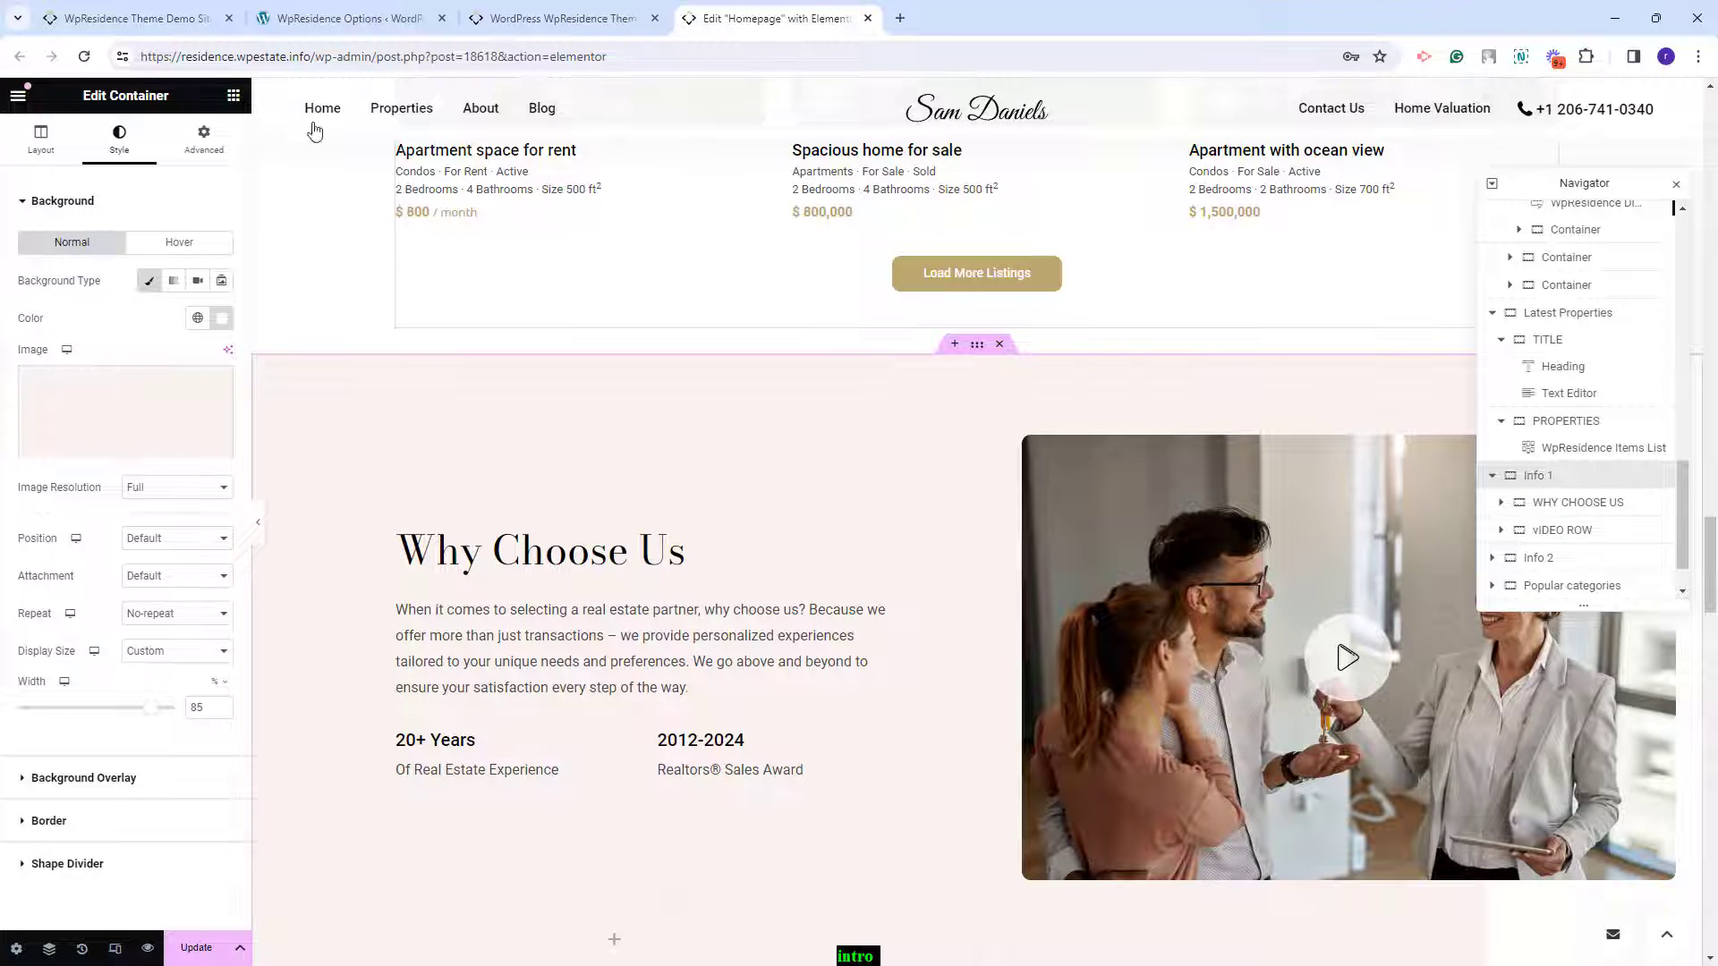
{"action": "mouse_move", "coordinate": [56, 418]}
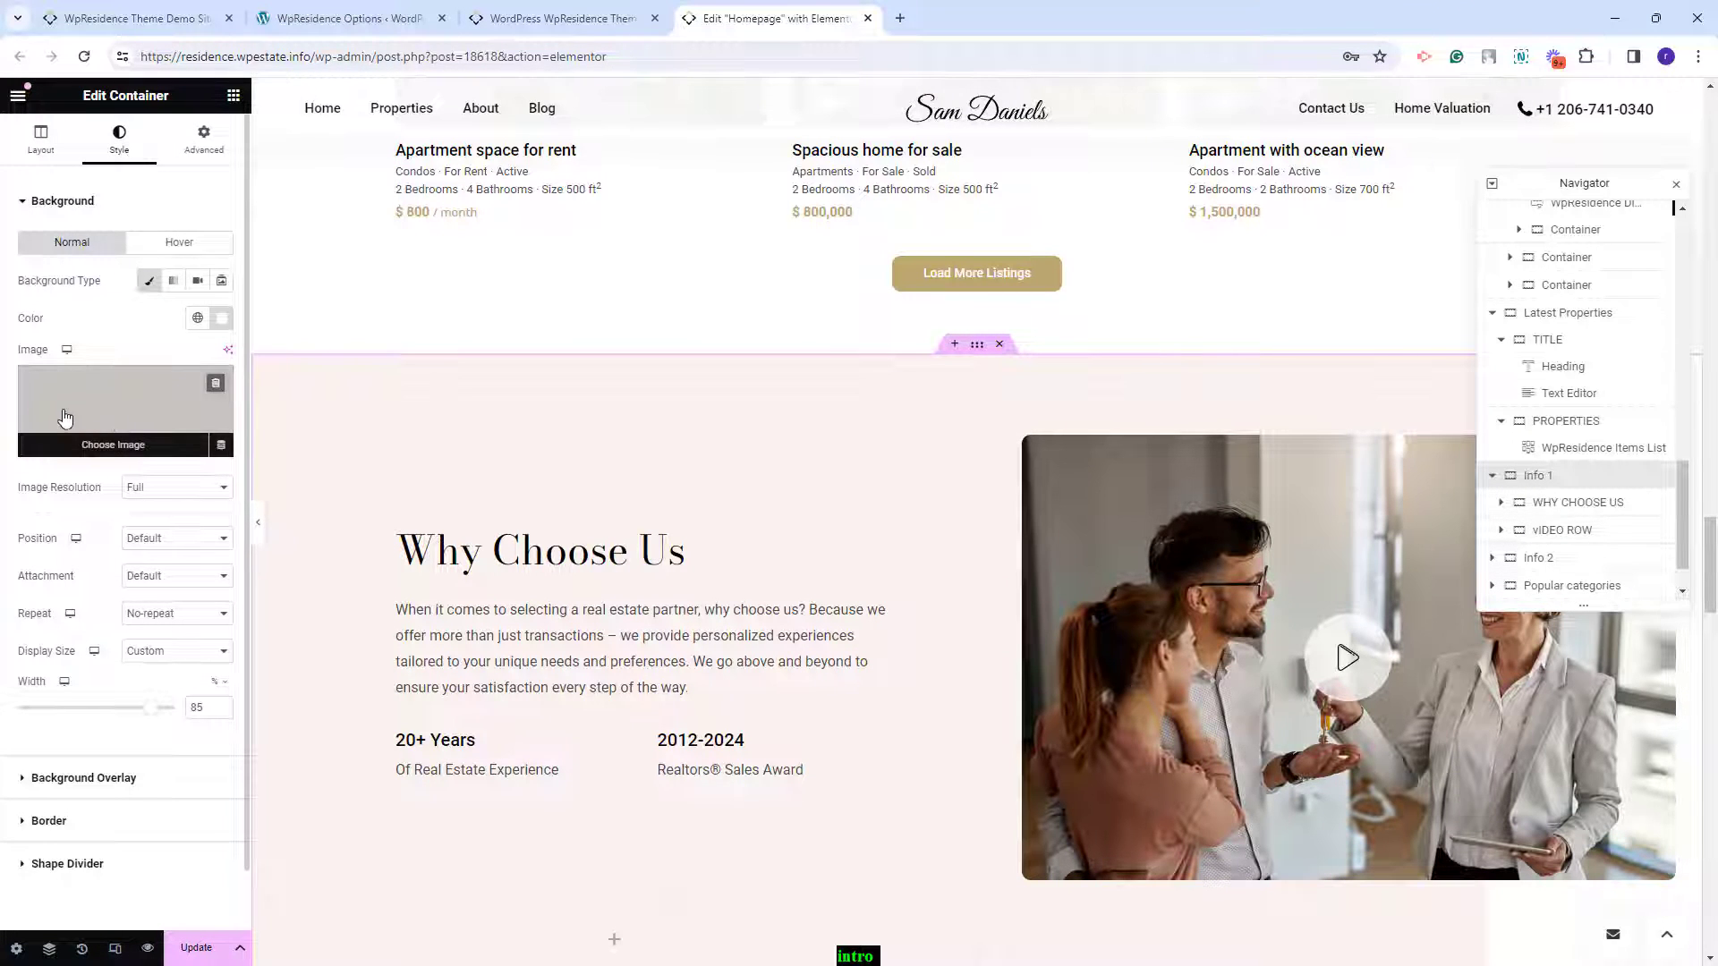
{"action": "left_click", "coordinate": [685, 558]}
{"action": "left_click", "coordinate": [660, 635]}
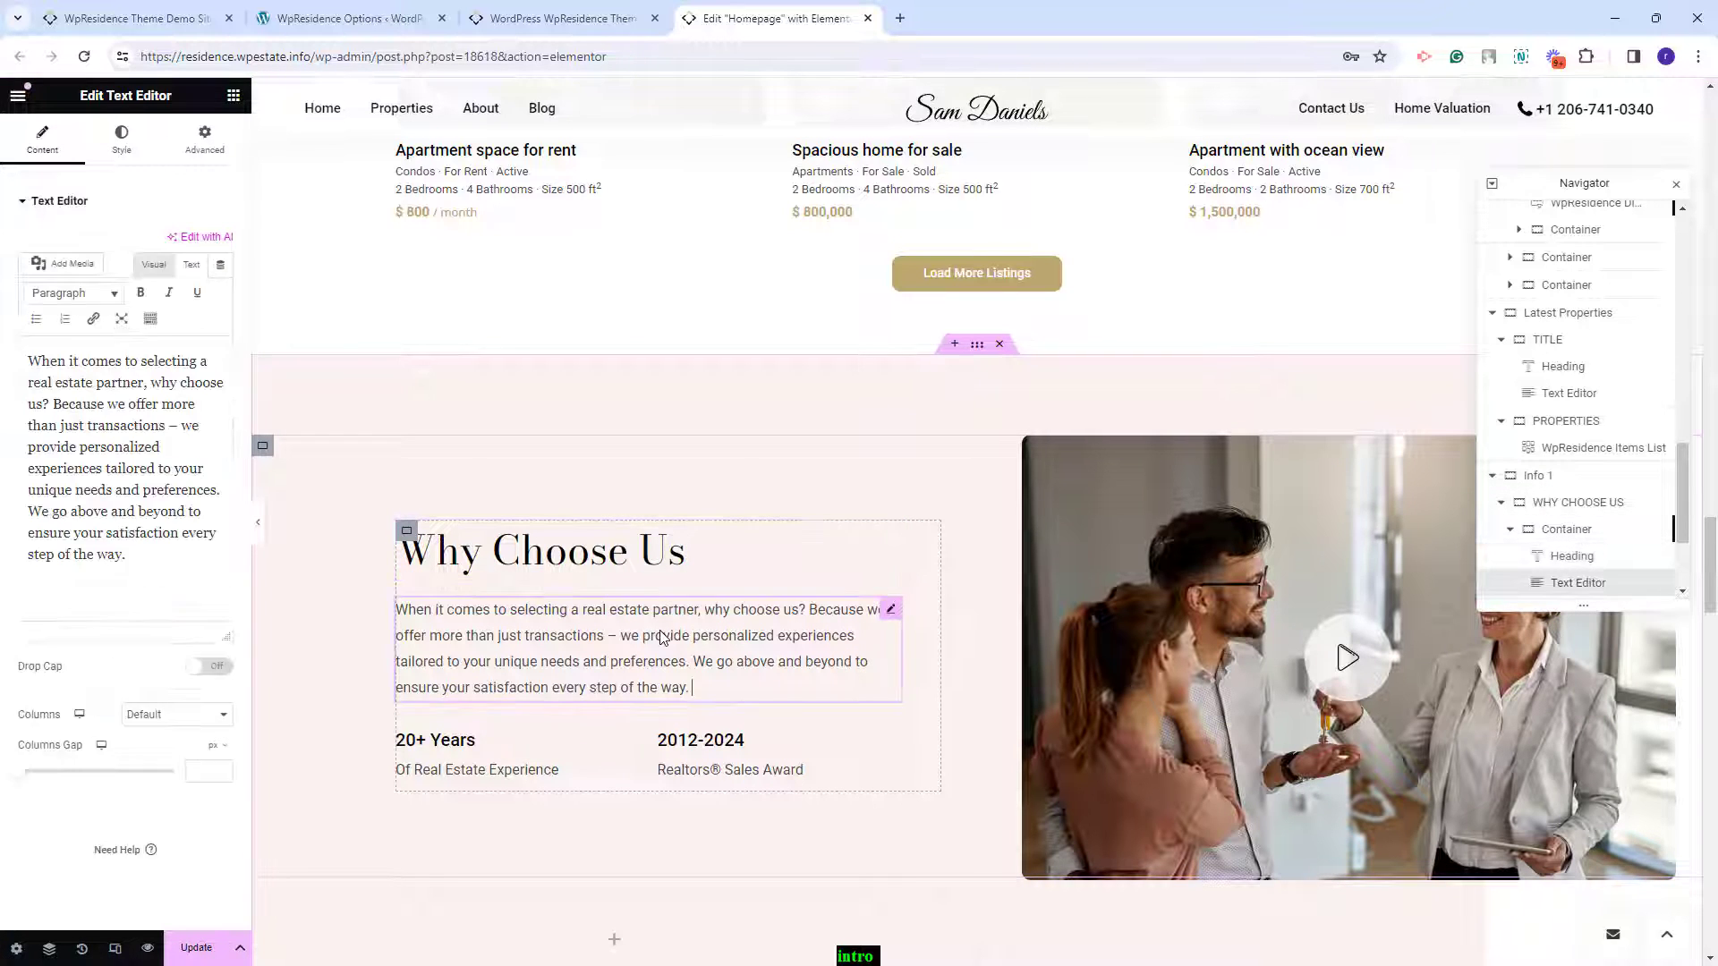
{"action": "left_click", "coordinate": [529, 750]}
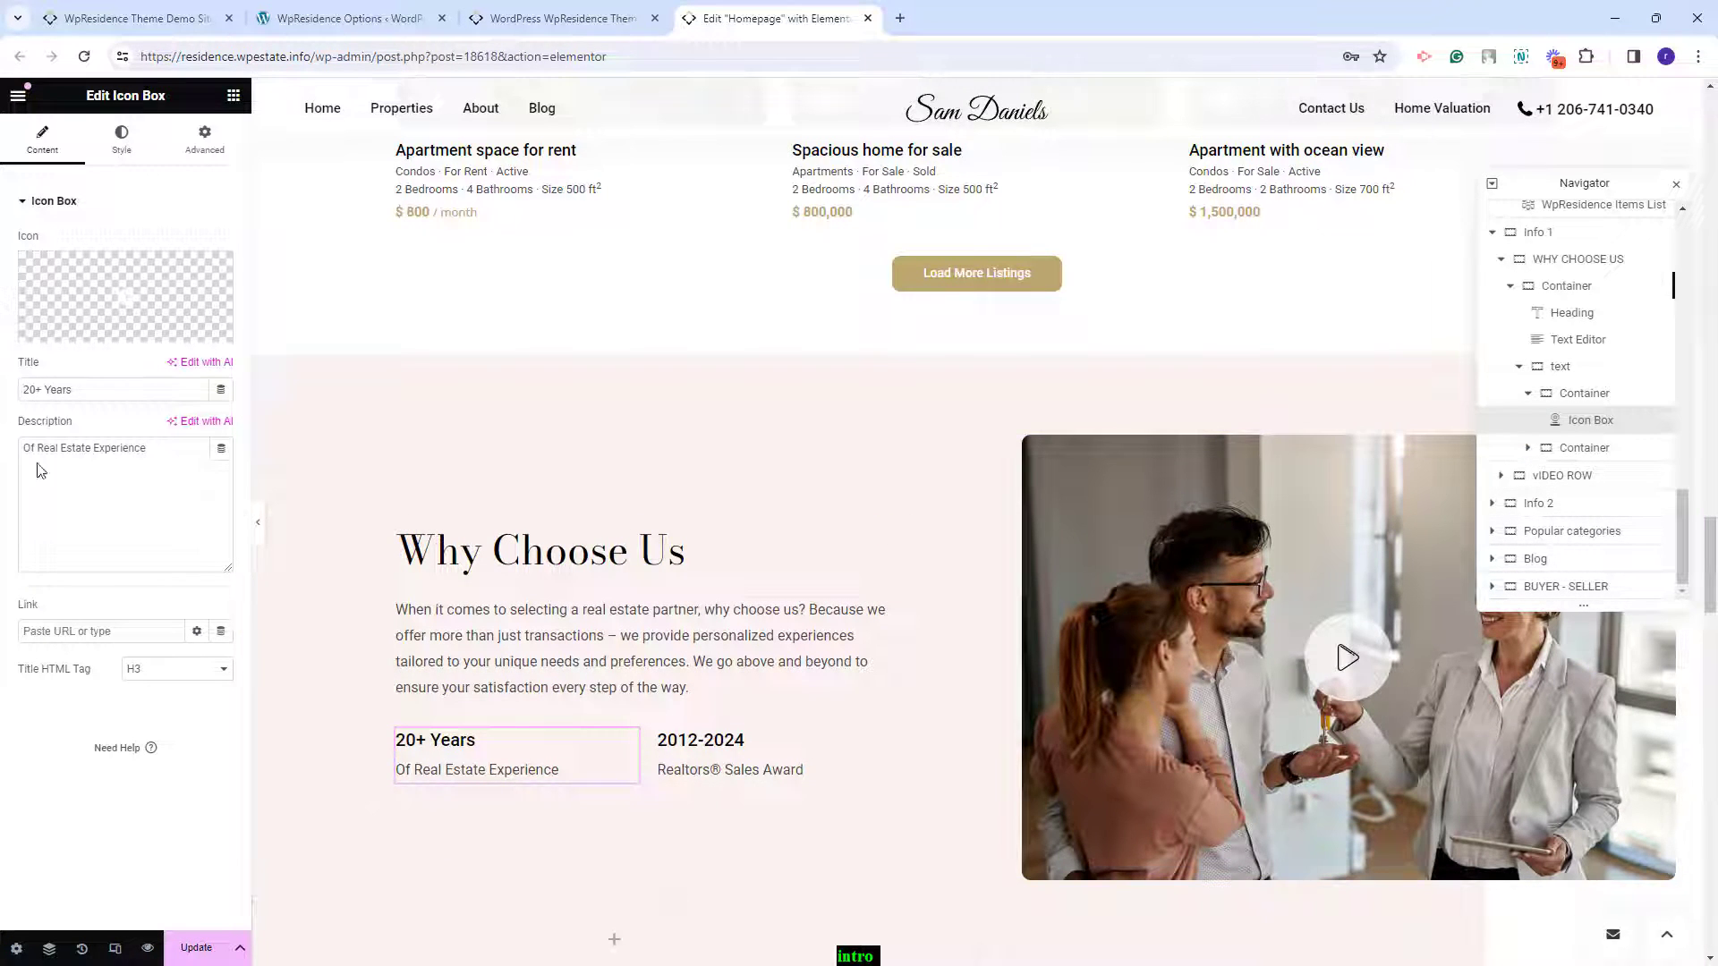
{"action": "left_click", "coordinate": [799, 751]}
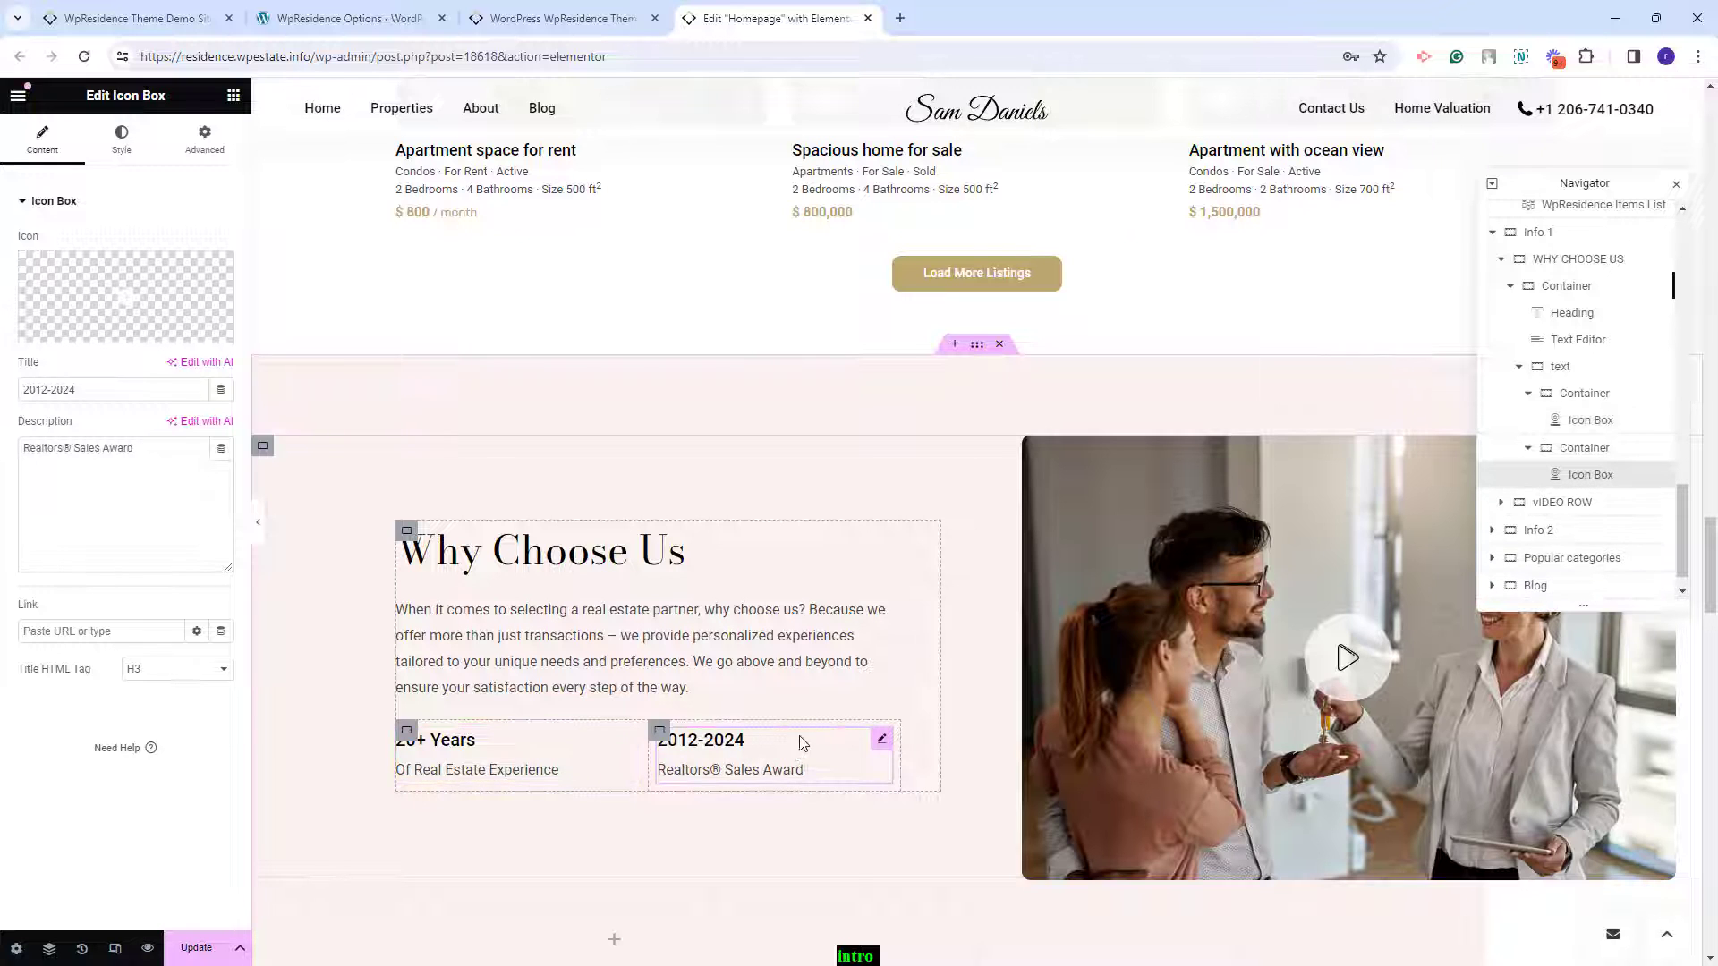
- Inspect the video row, YouTube player and video column's background image, then select Testimonials
{"action": "left_click", "coordinate": [1602, 506]}
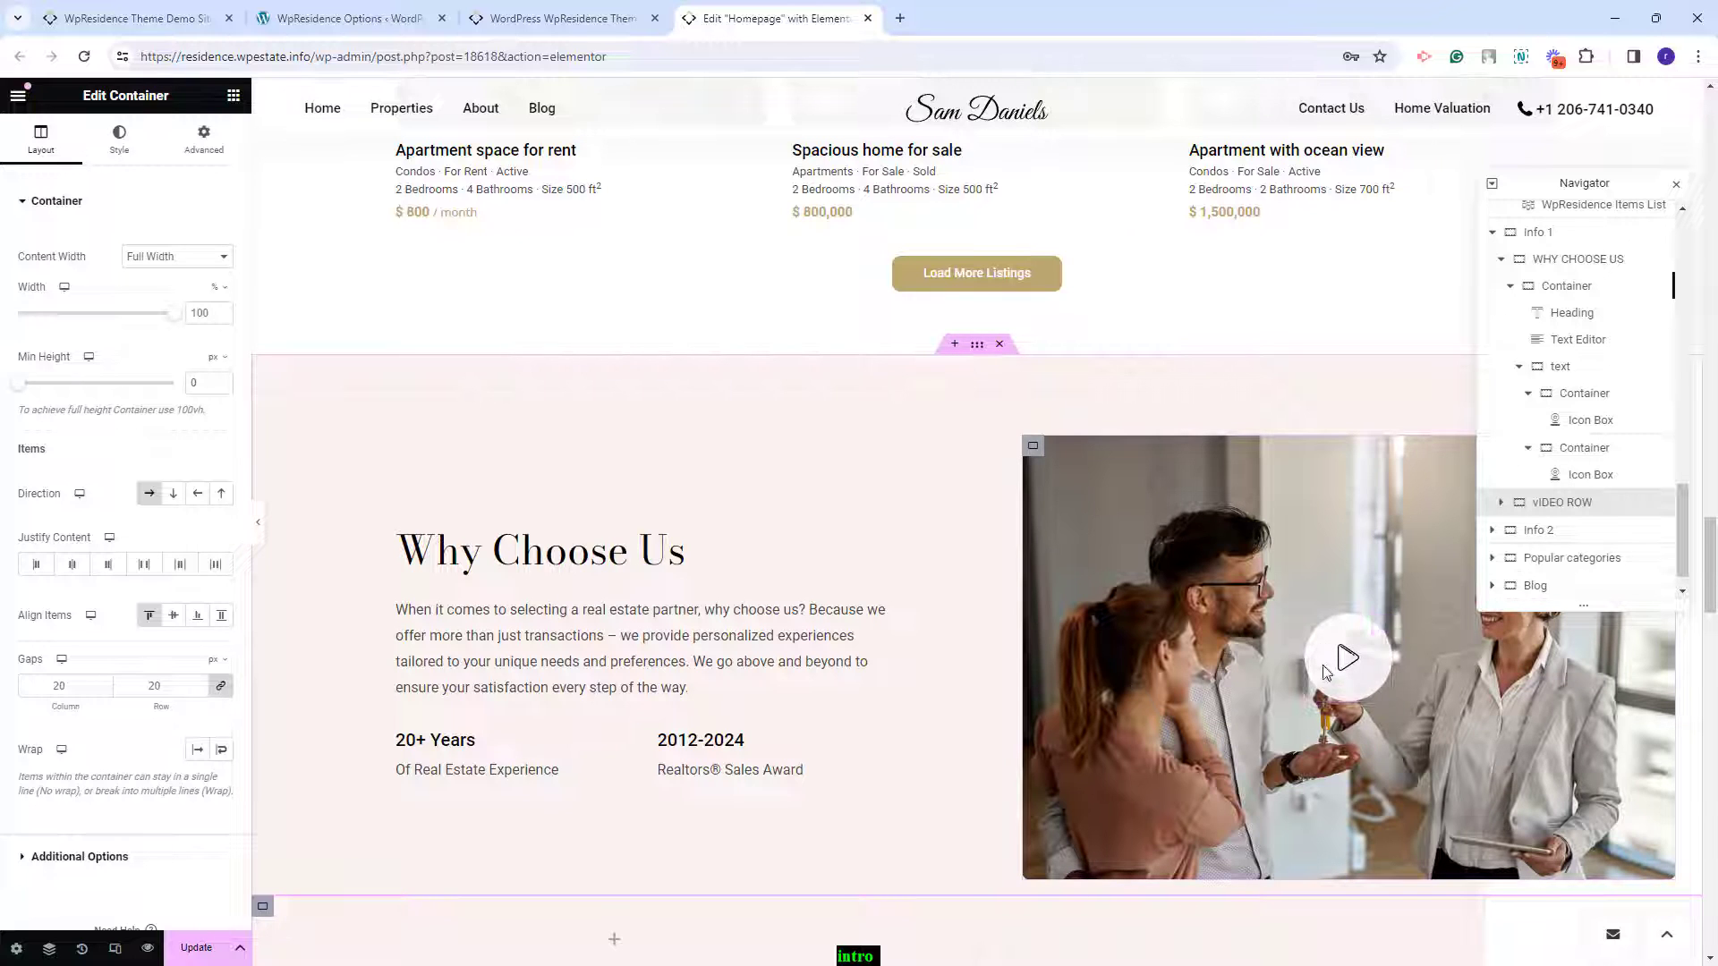
{"action": "left_click", "coordinate": [1344, 689]}
{"action": "left_click", "coordinate": [1344, 689]}
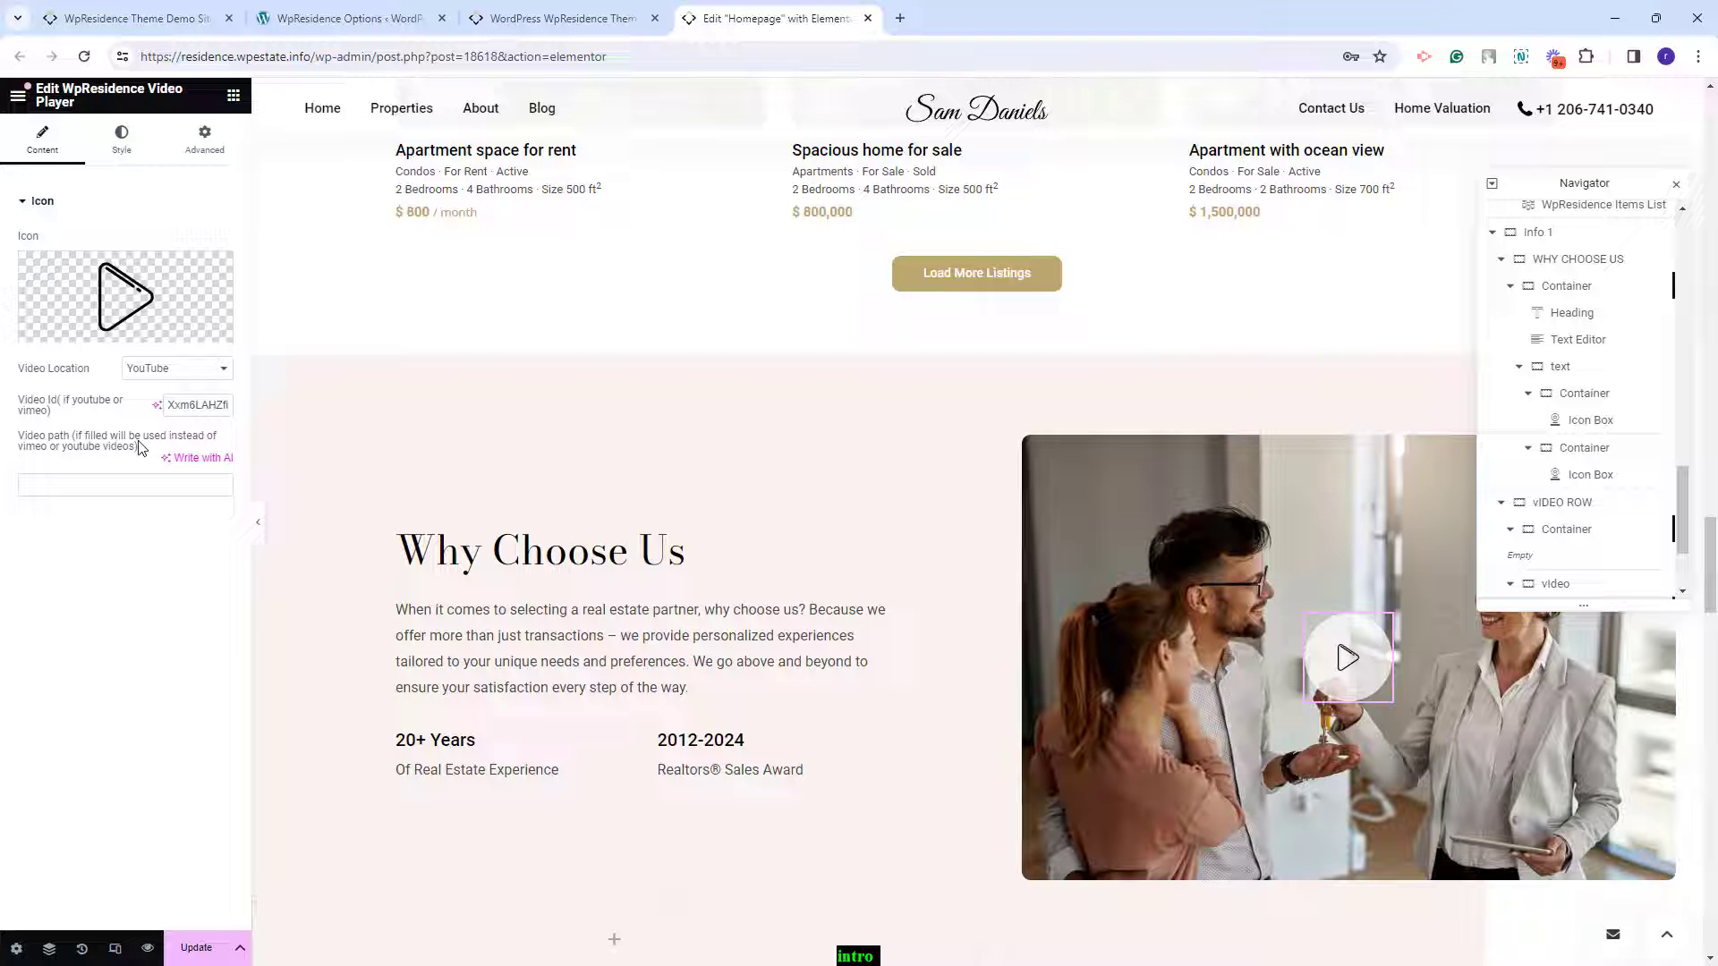
{"action": "left_click", "coordinate": [1254, 789]}
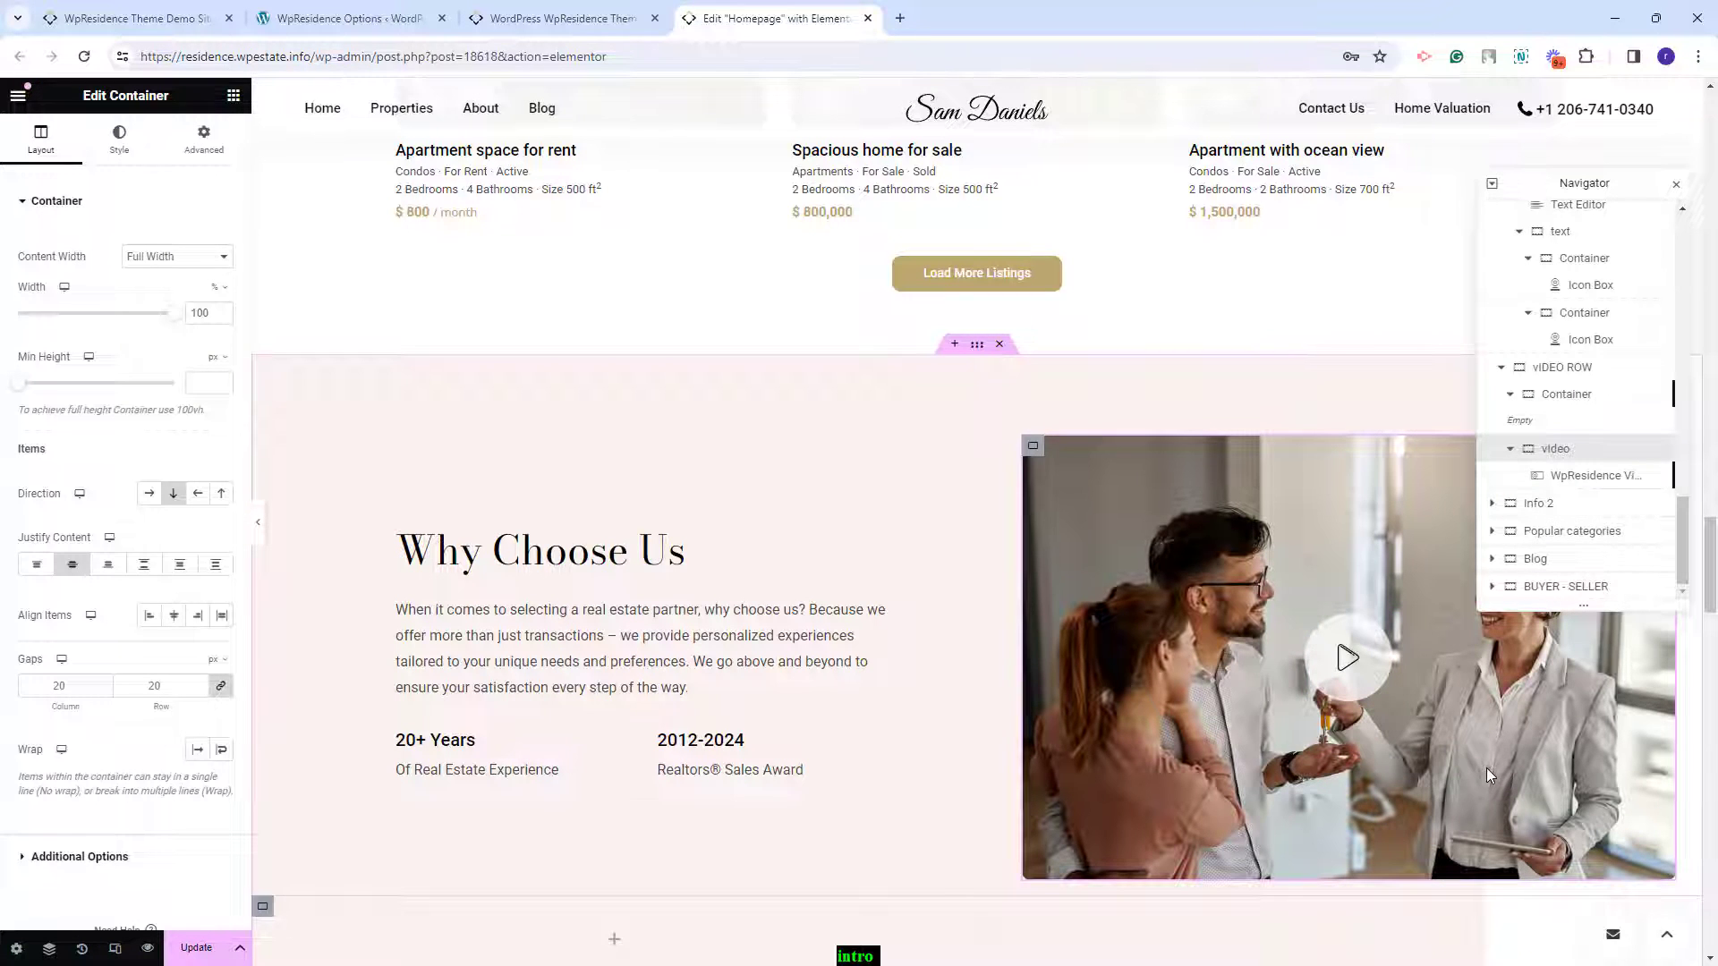
{"action": "left_click", "coordinate": [121, 141]}
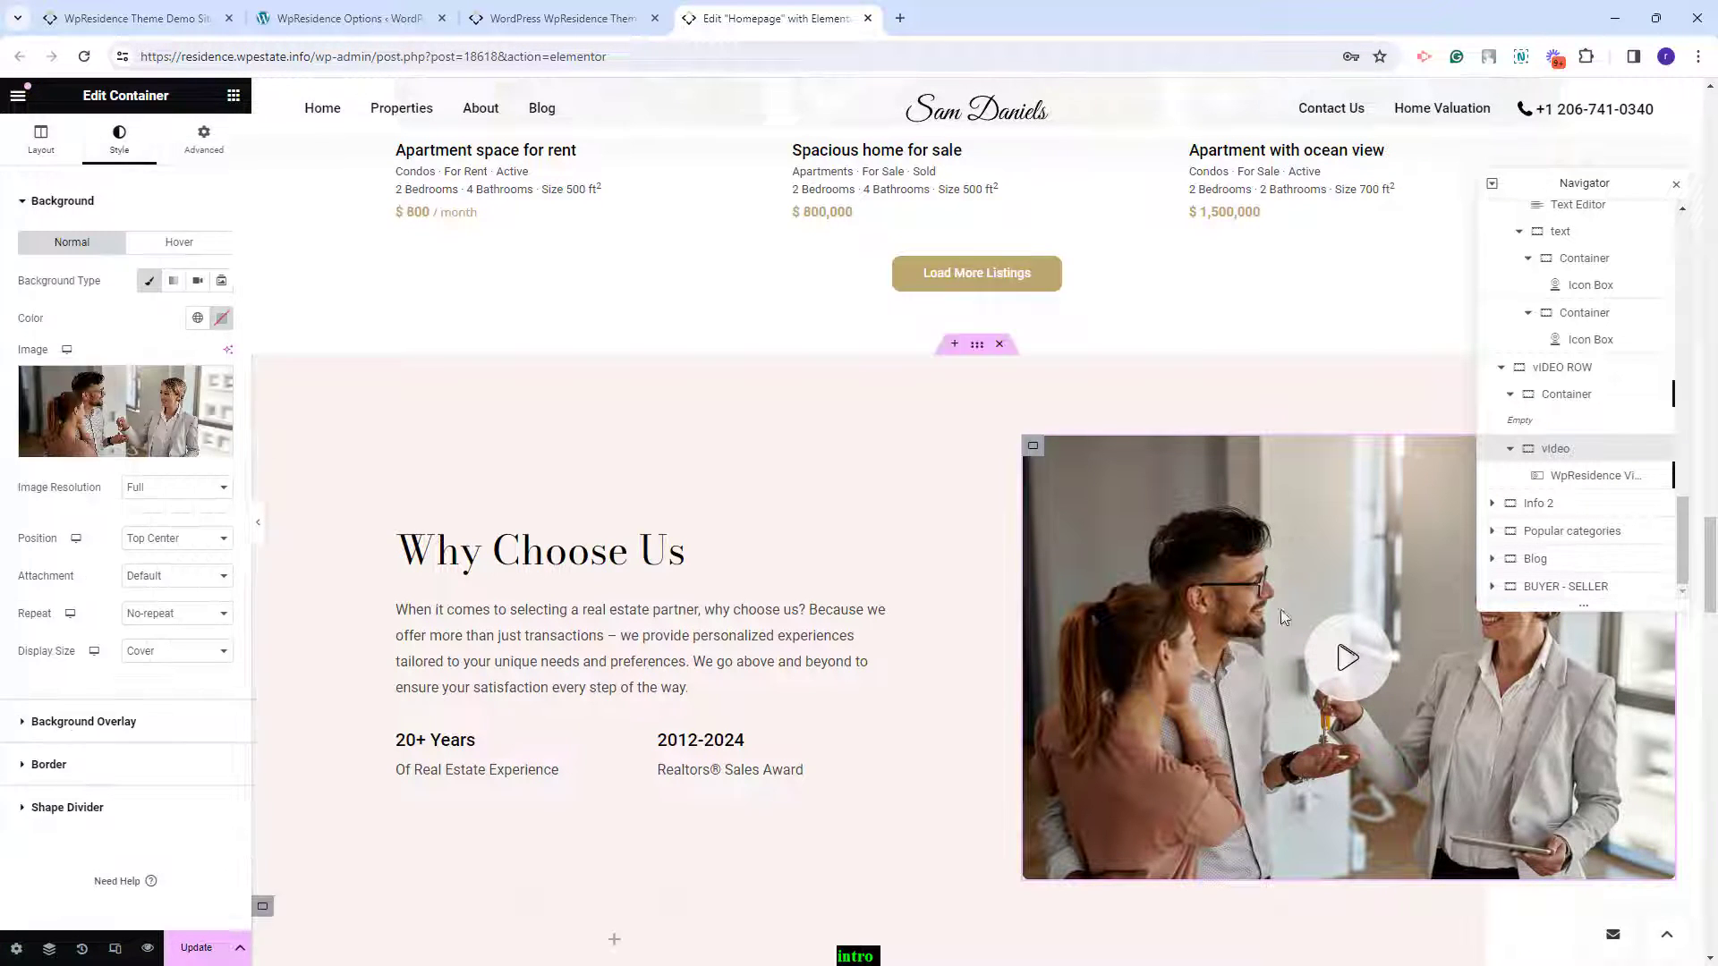
{"action": "left_click", "coordinate": [1532, 503]}
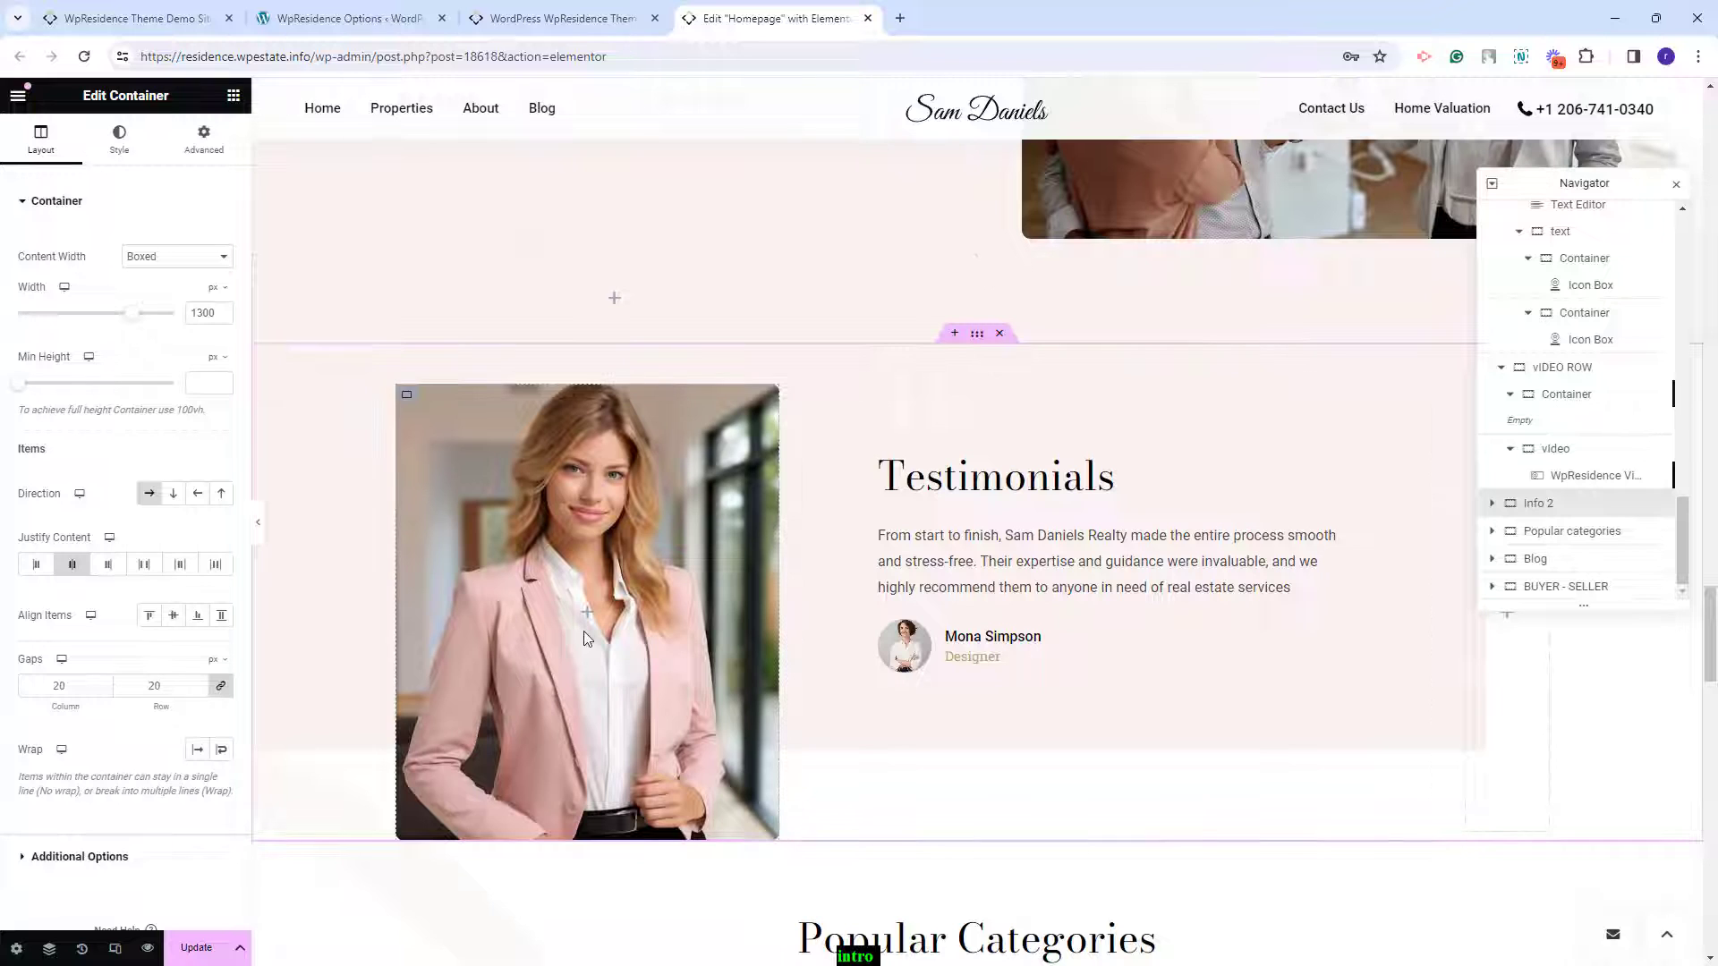
- Check the Testimonials background, heading and client quote, then select the Popular categories section
{"action": "left_click", "coordinate": [1491, 503]}
{"action": "left_click", "coordinate": [119, 141]}
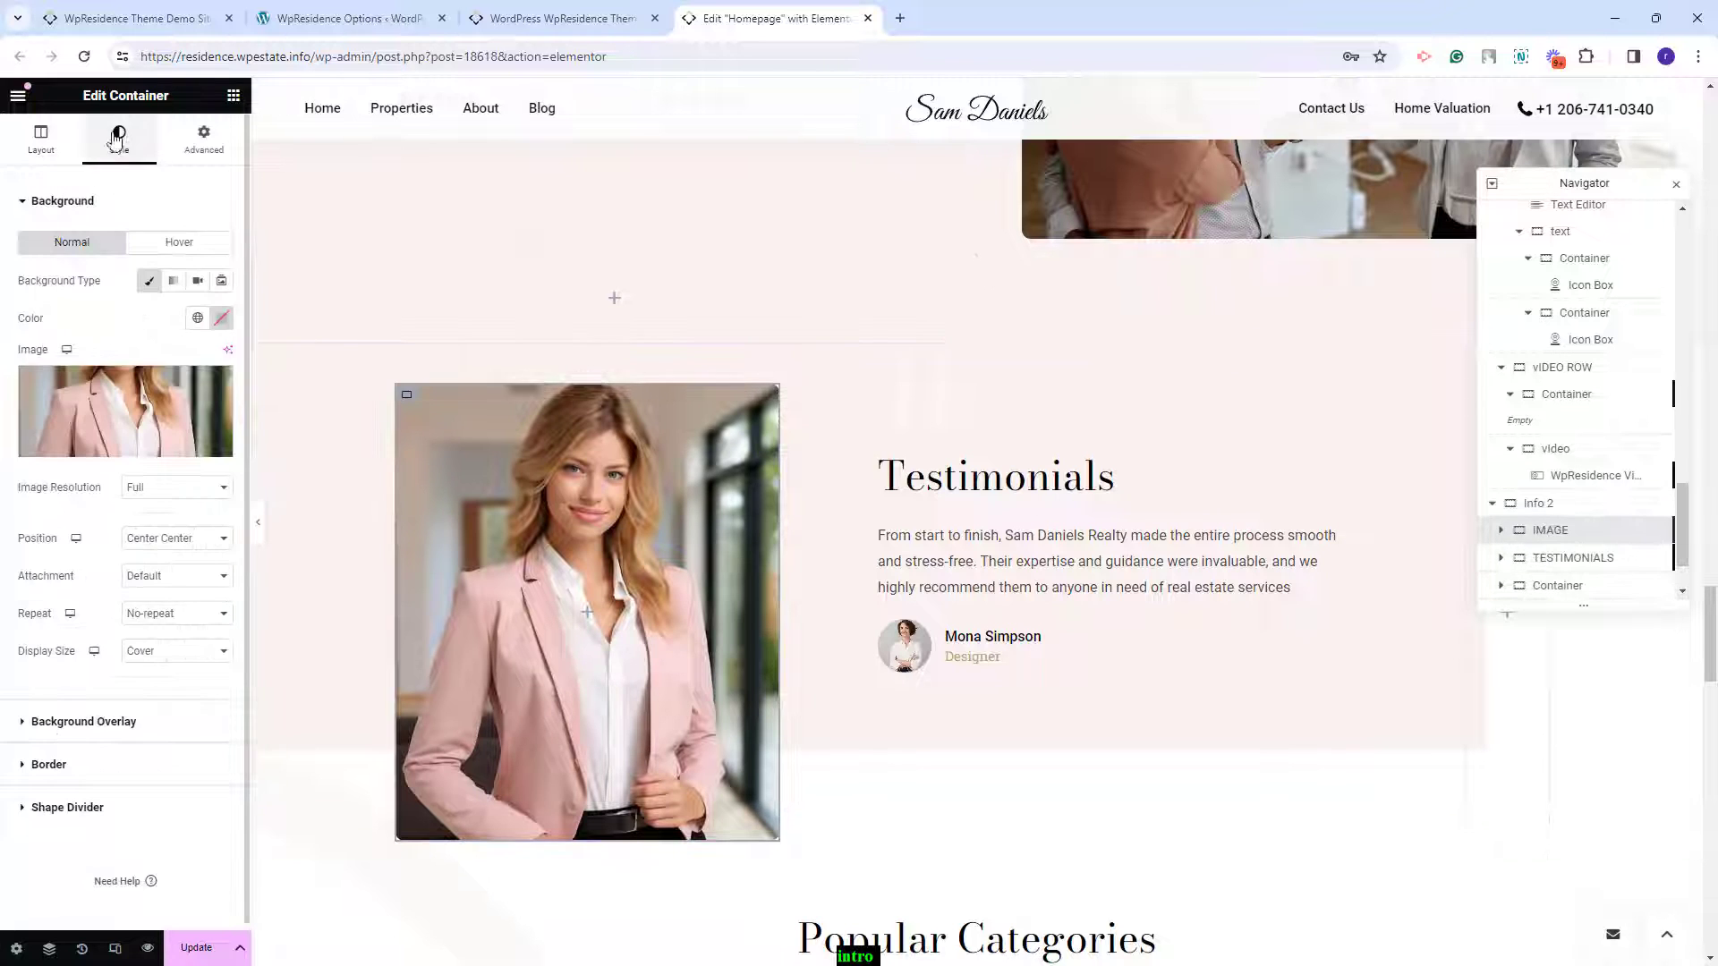
{"action": "left_click", "coordinate": [1053, 488]}
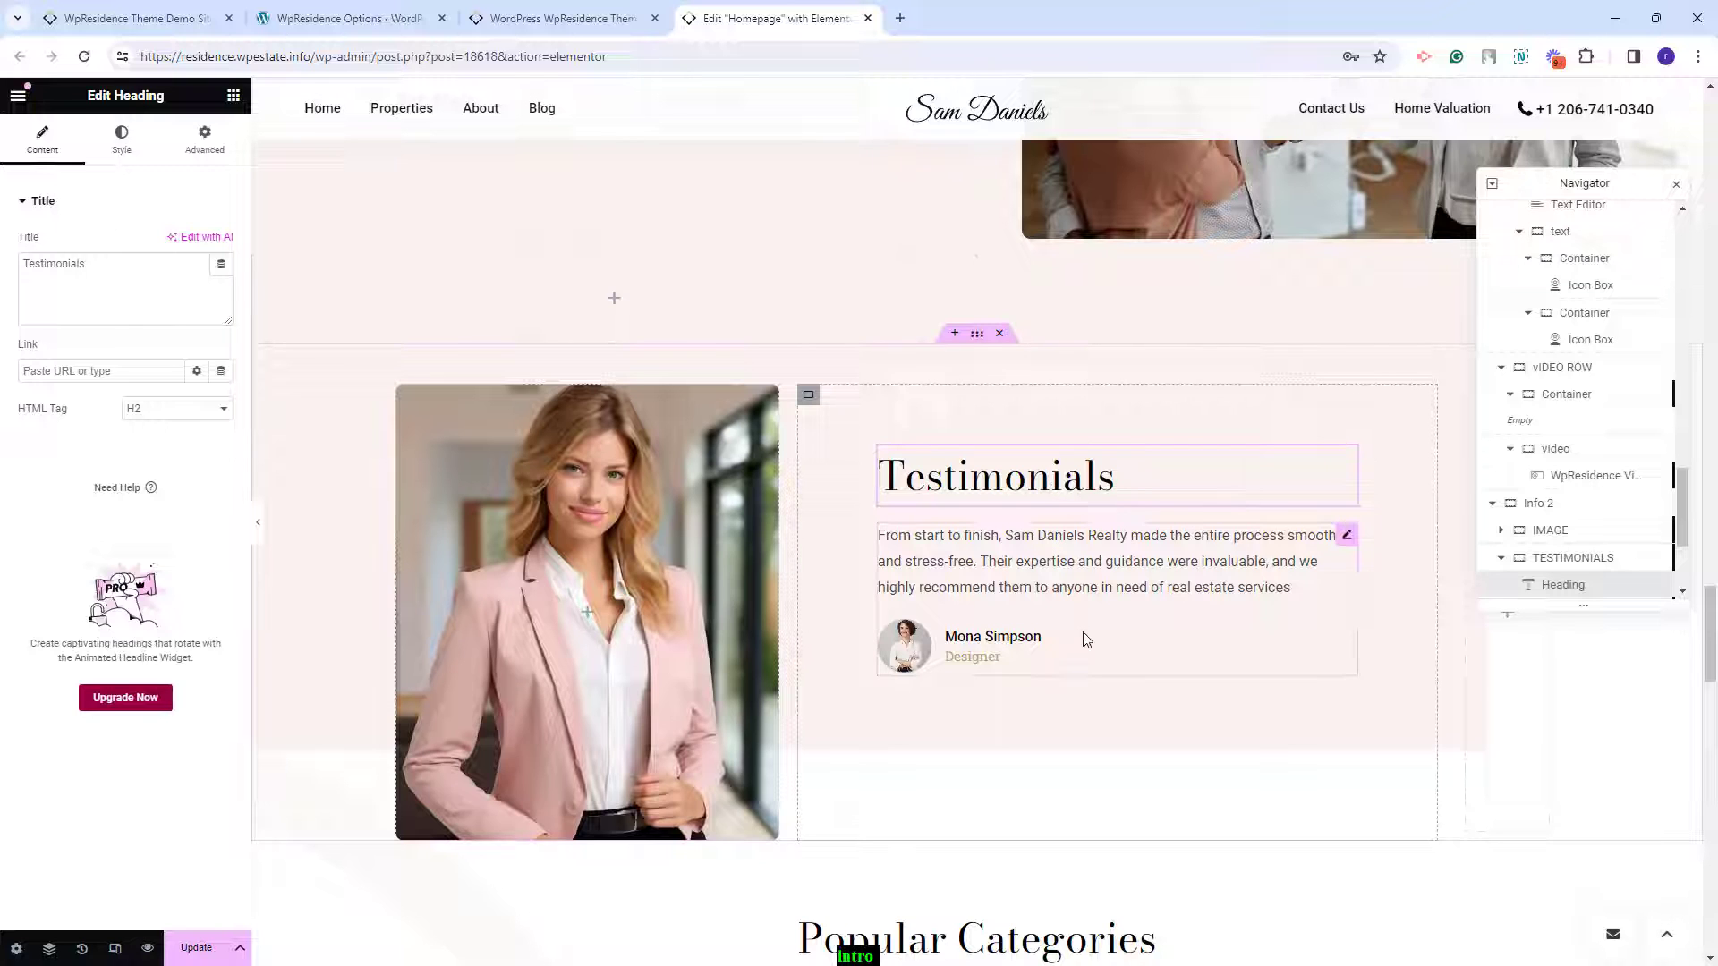
{"action": "left_click", "coordinate": [1078, 582]}
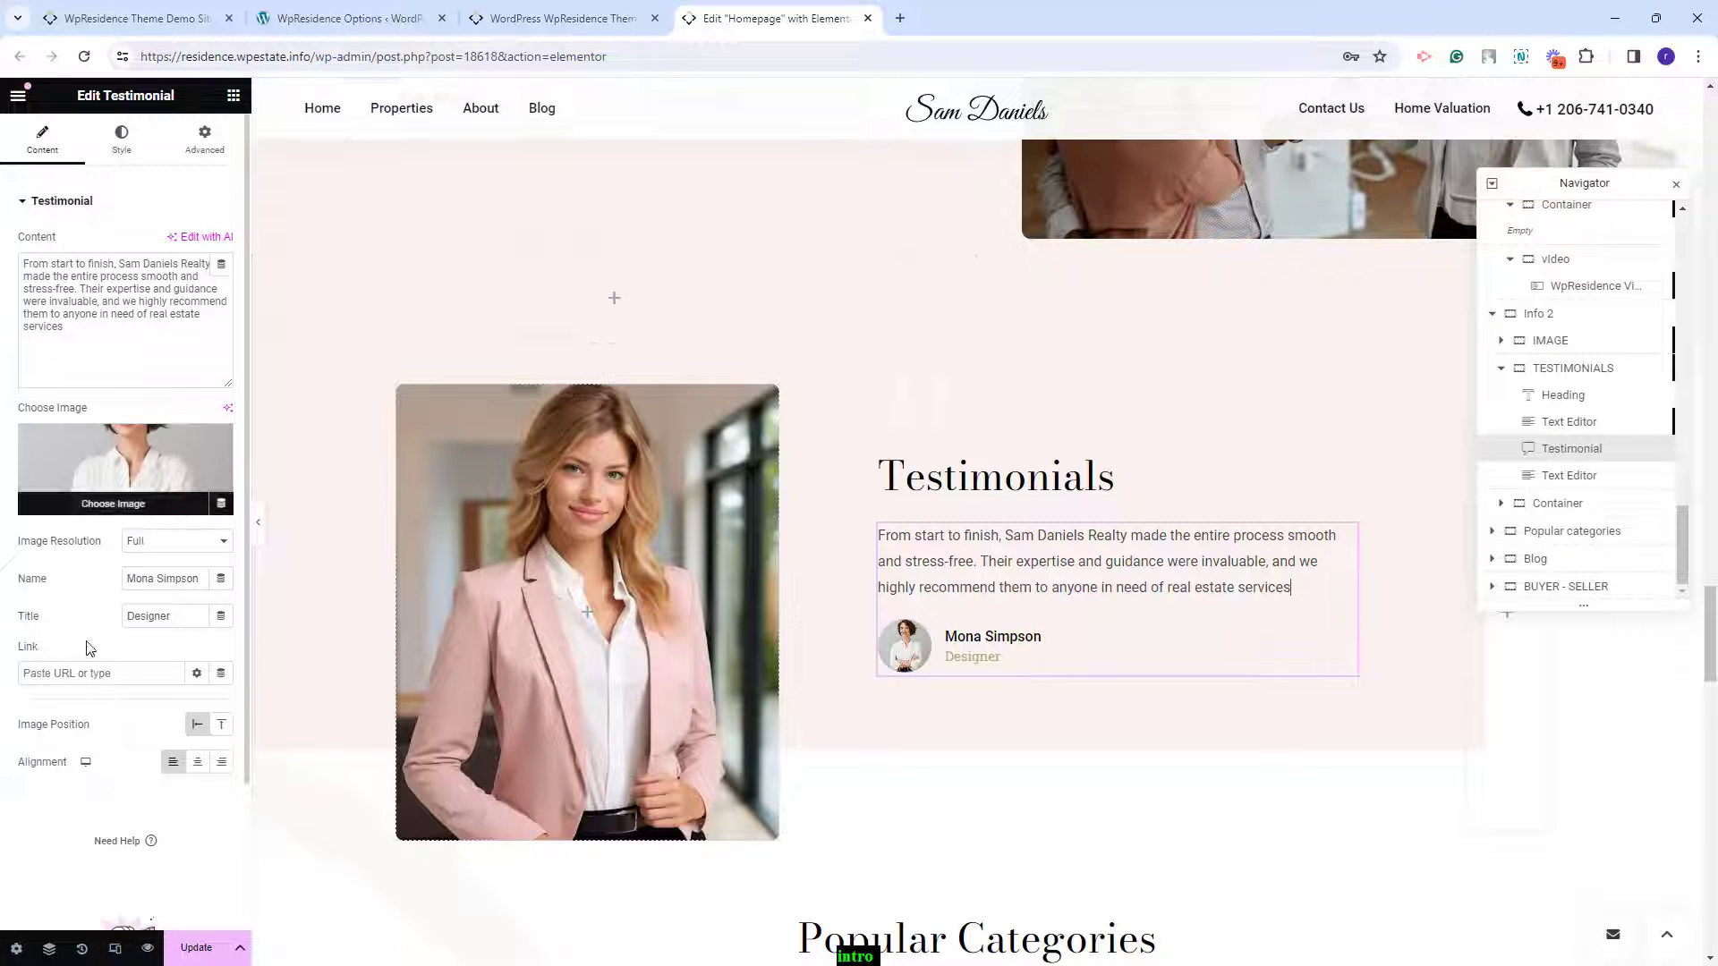
{"action": "left_click", "coordinate": [1572, 530]}
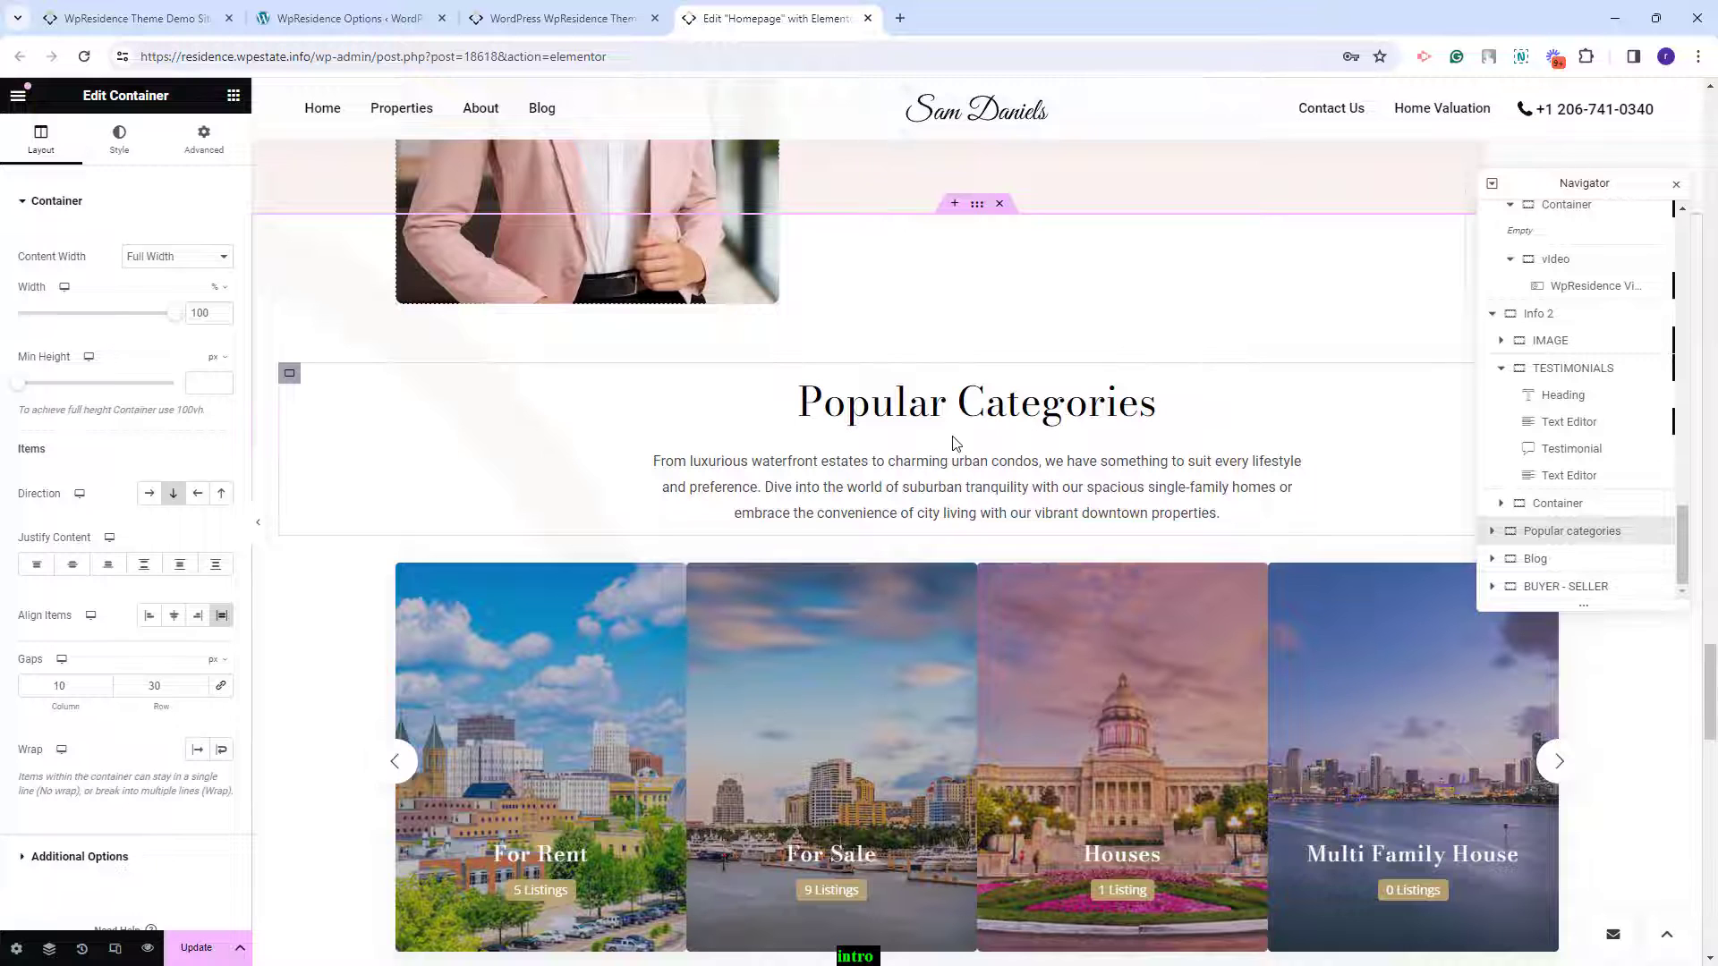
- Review the category slider's five category types and 4 items per row
{"action": "left_click", "coordinate": [939, 590]}
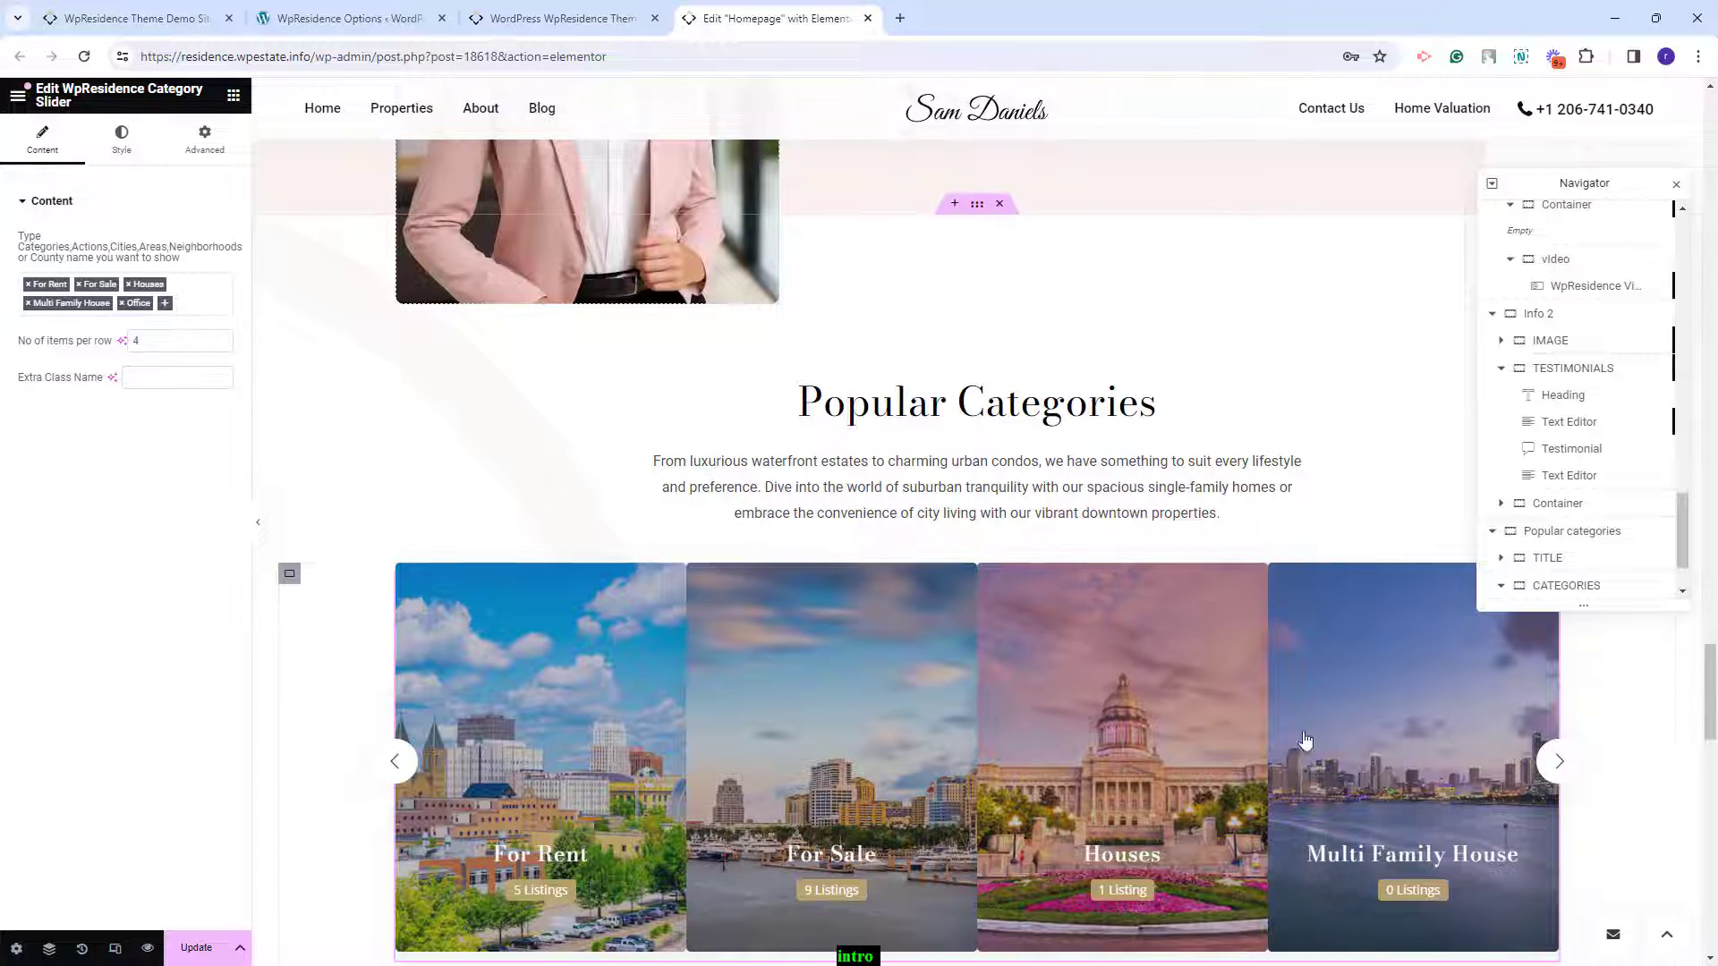
{"action": "scroll", "coordinate": [889, 788], "scroll_direction": "down", "scroll_amount": 3}
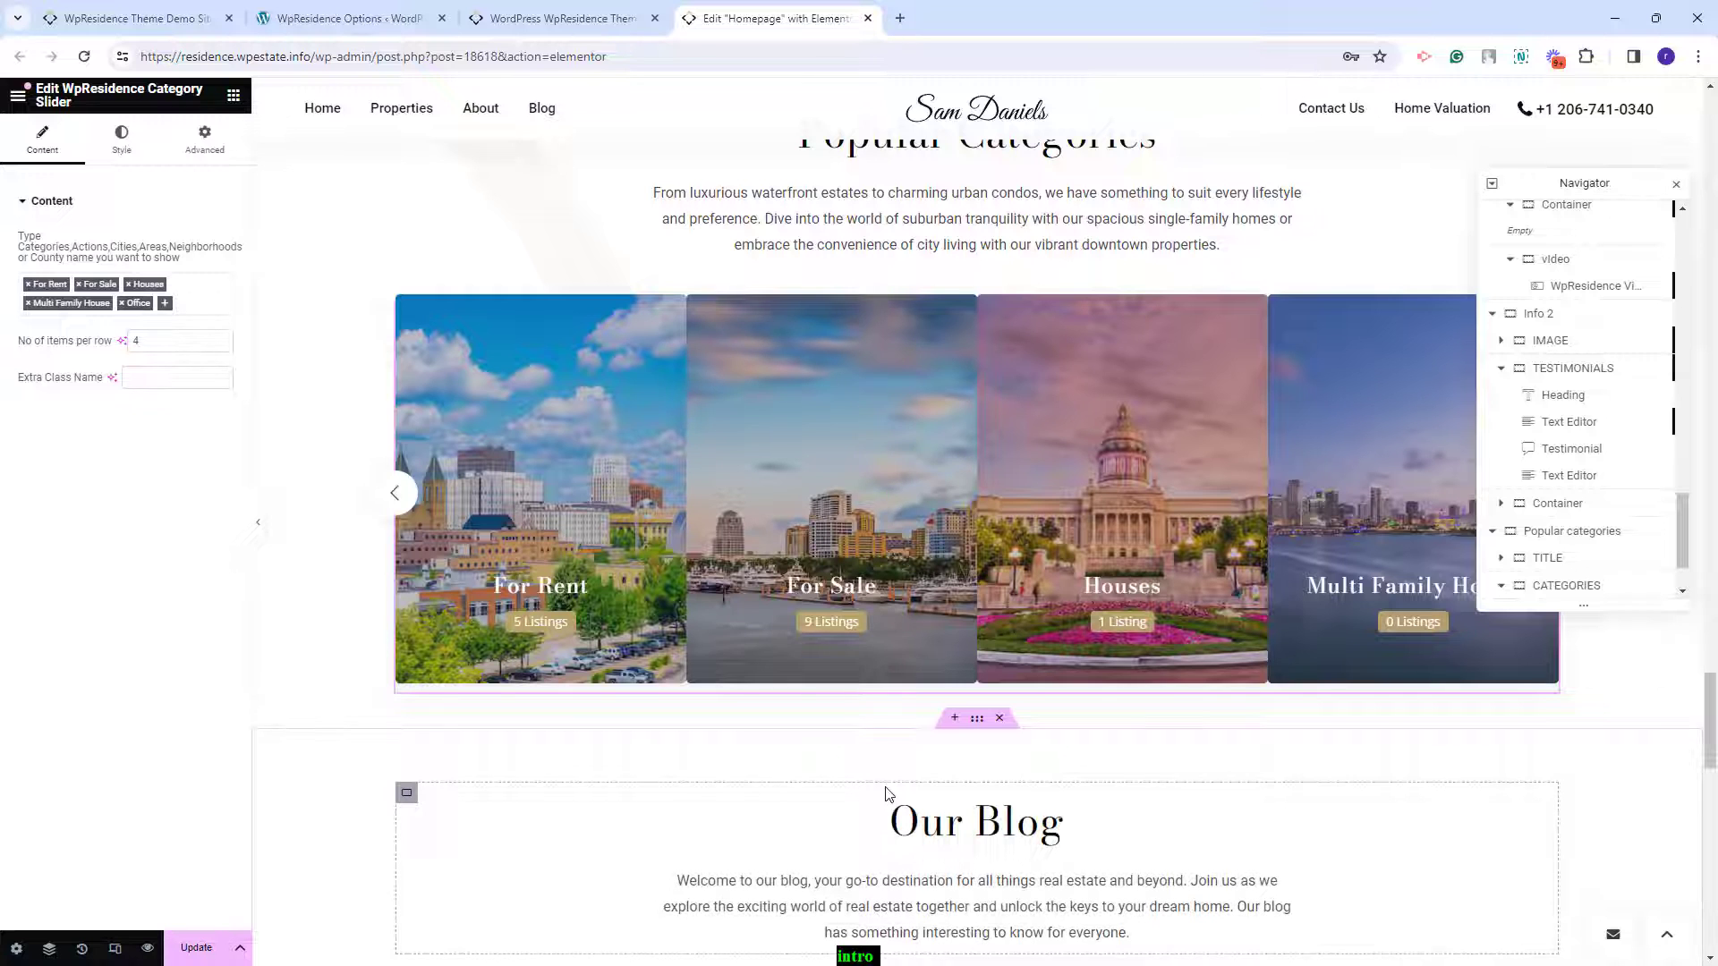
- Open the Blog container and check the Our Blog heading, intro paragraph and post grid
{"action": "scroll", "coordinate": [1575, 537], "scroll_direction": "down", "scroll_amount": 1}
{"action": "left_click", "coordinate": [1555, 561]}
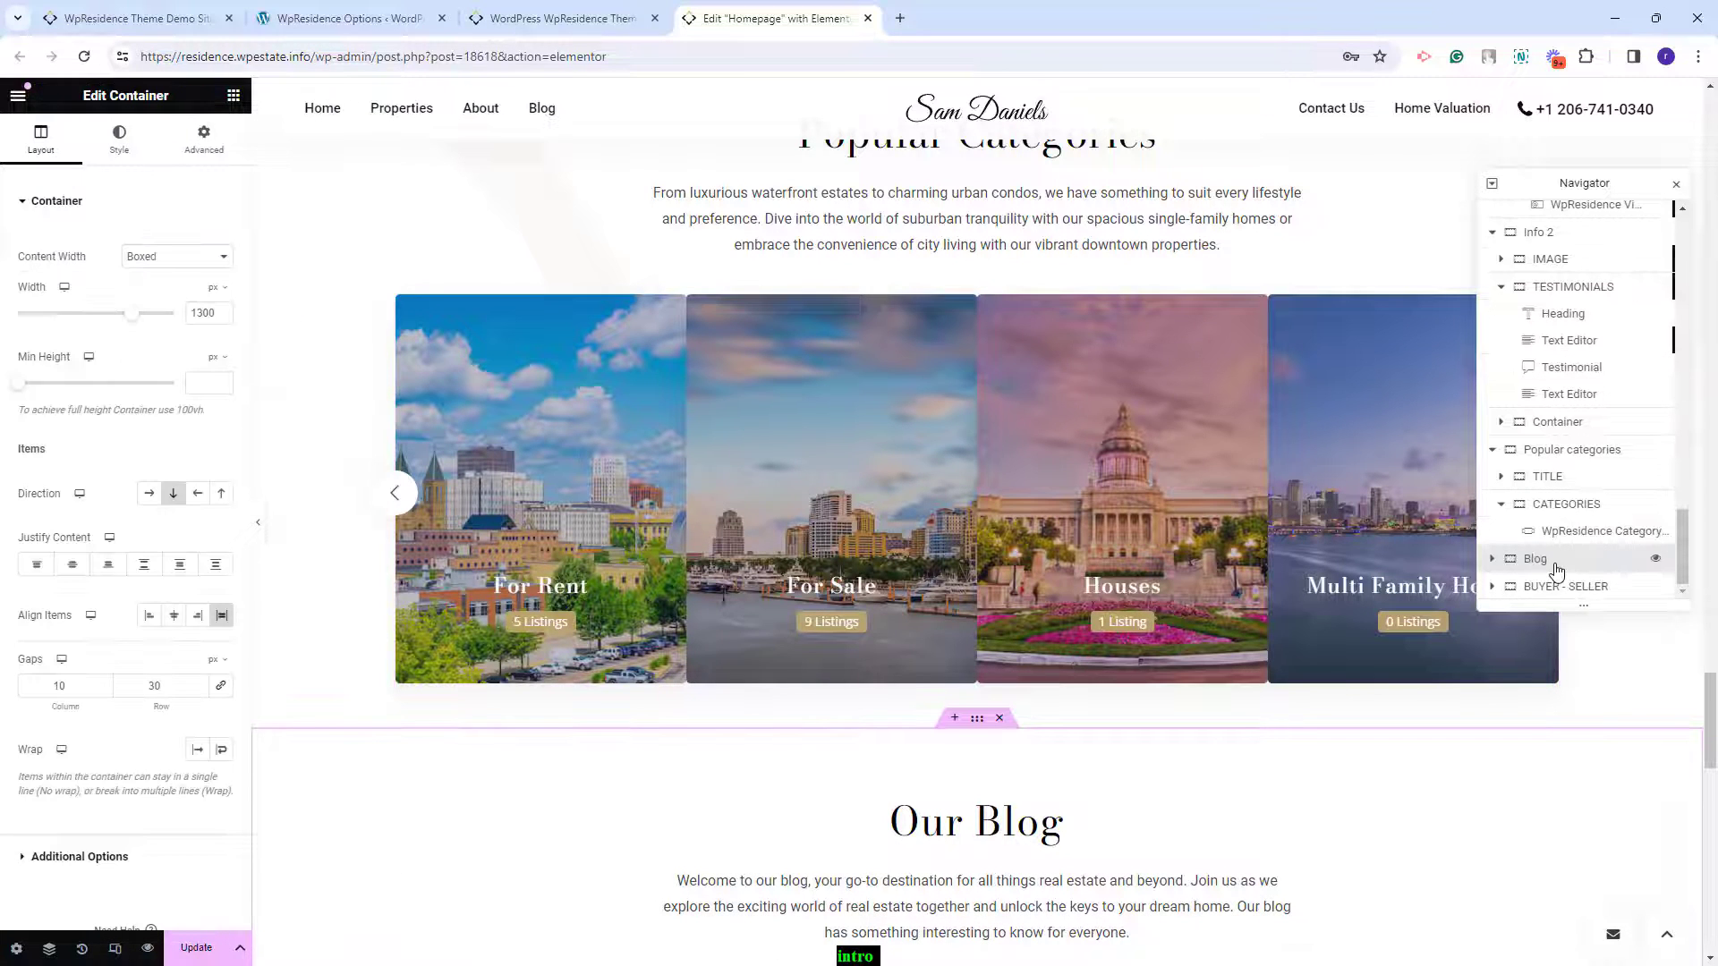
{"action": "scroll", "coordinate": [1338, 888], "scroll_direction": "down", "scroll_amount": 5}
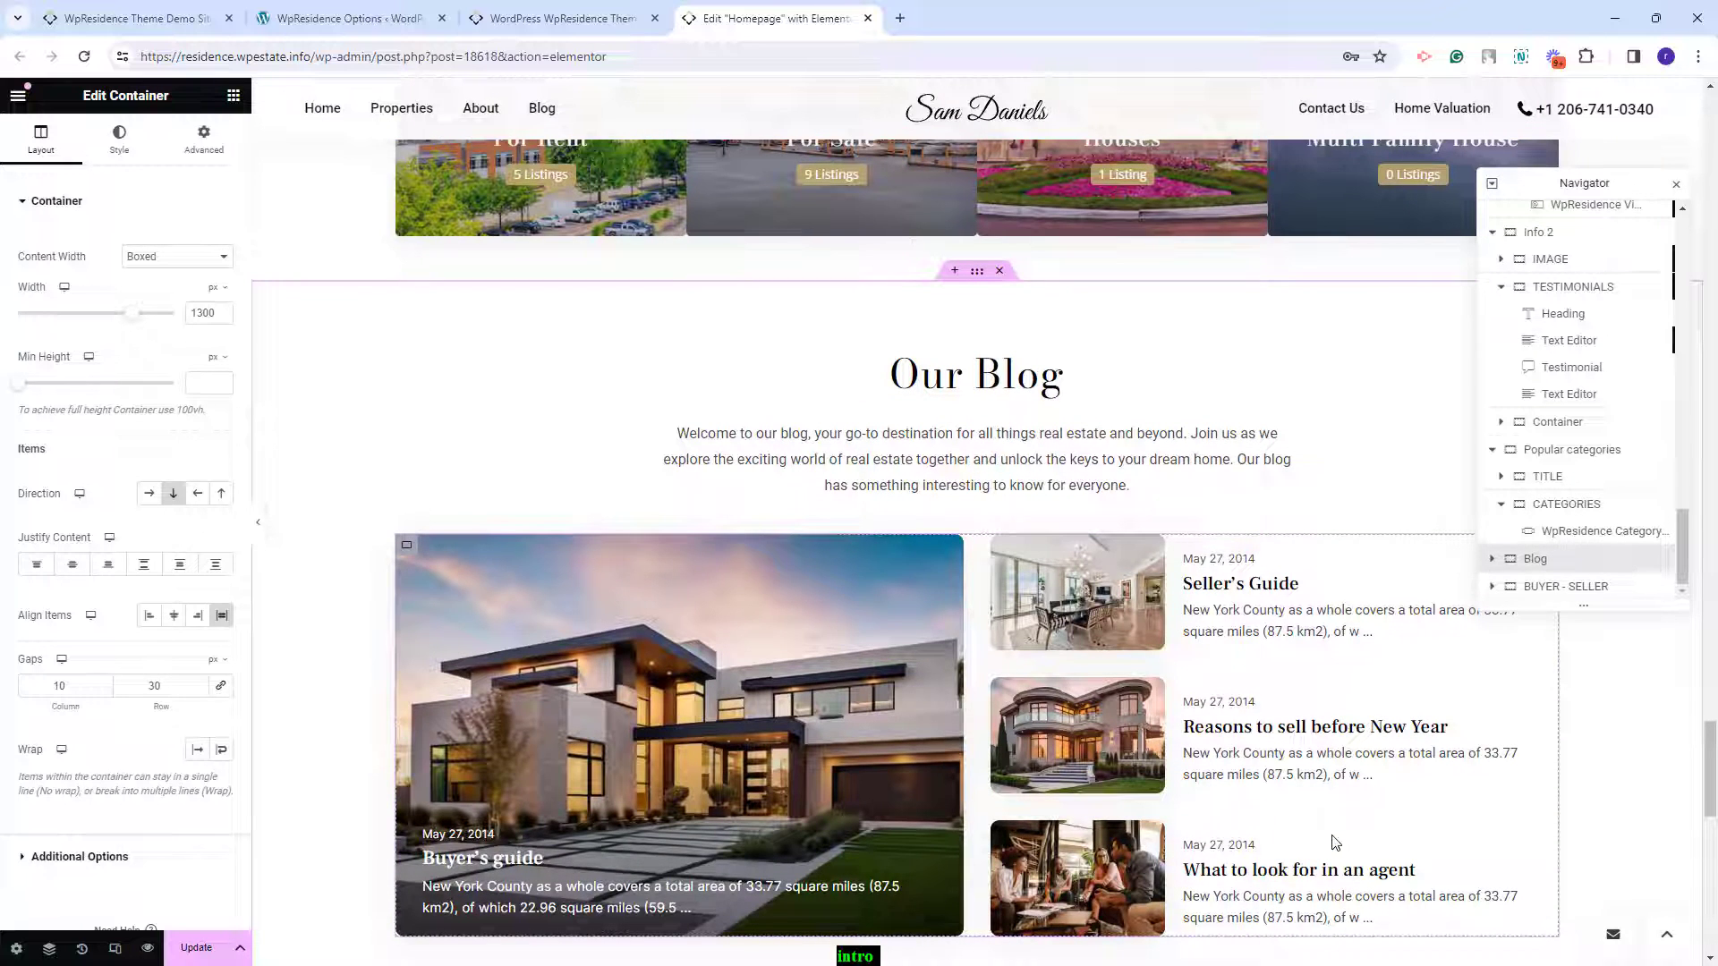
{"action": "left_click", "coordinate": [1239, 384]}
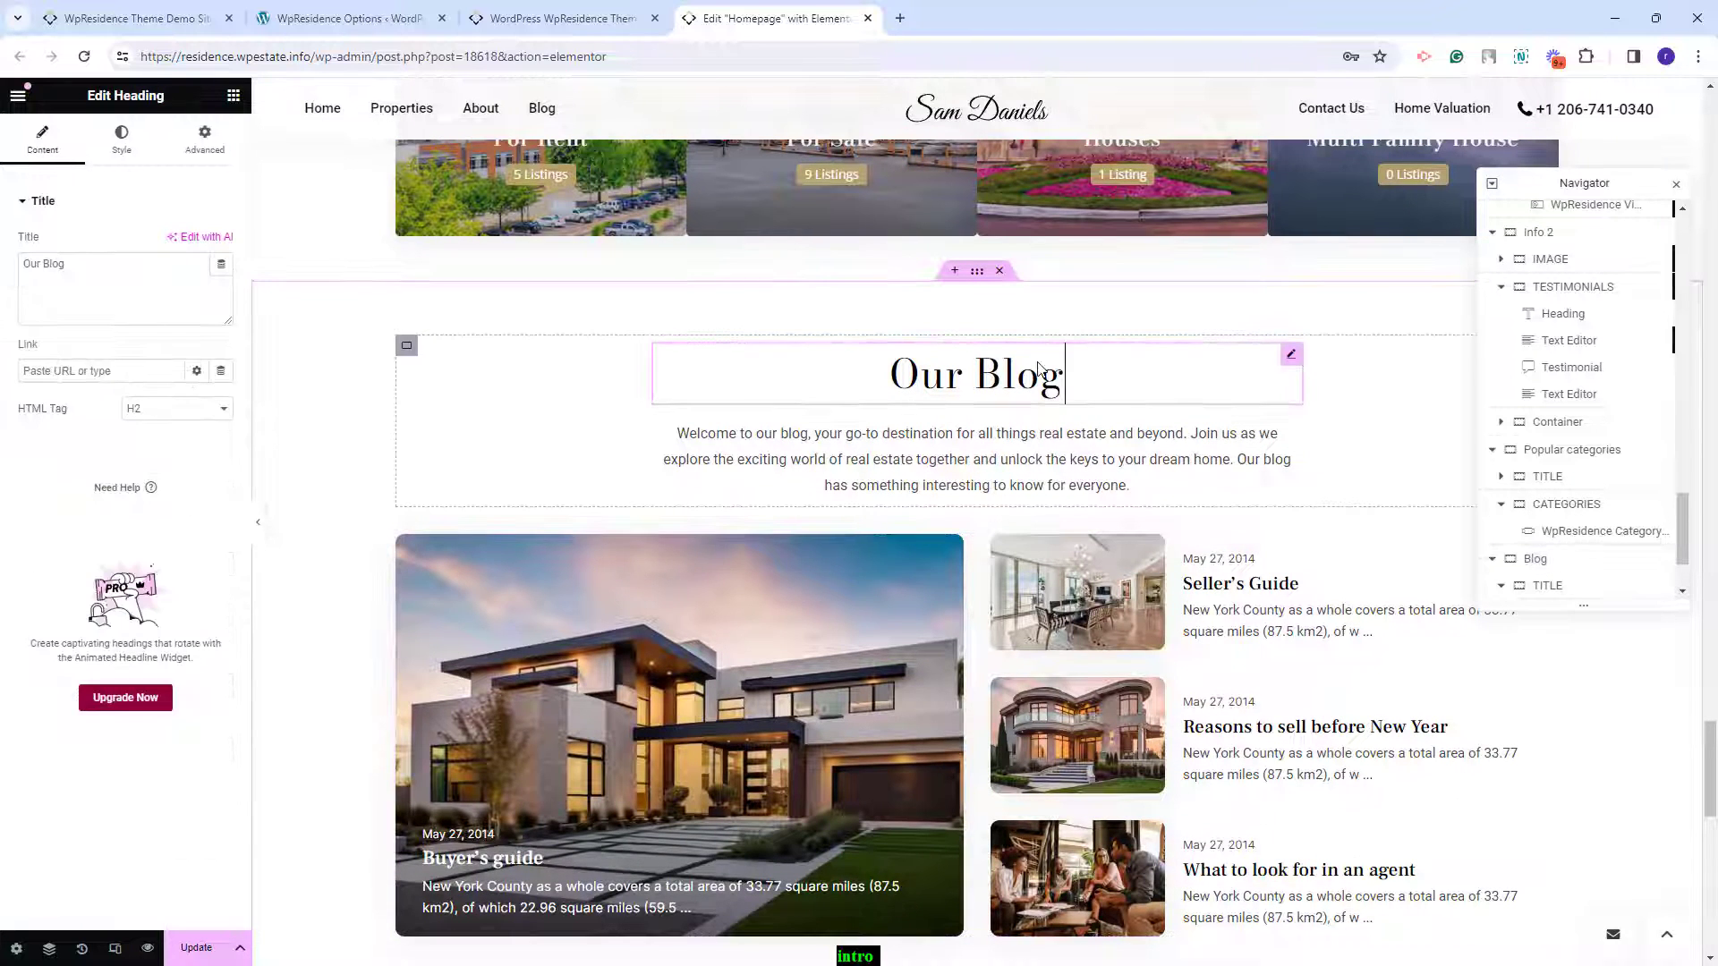
{"action": "left_click", "coordinate": [1112, 470]}
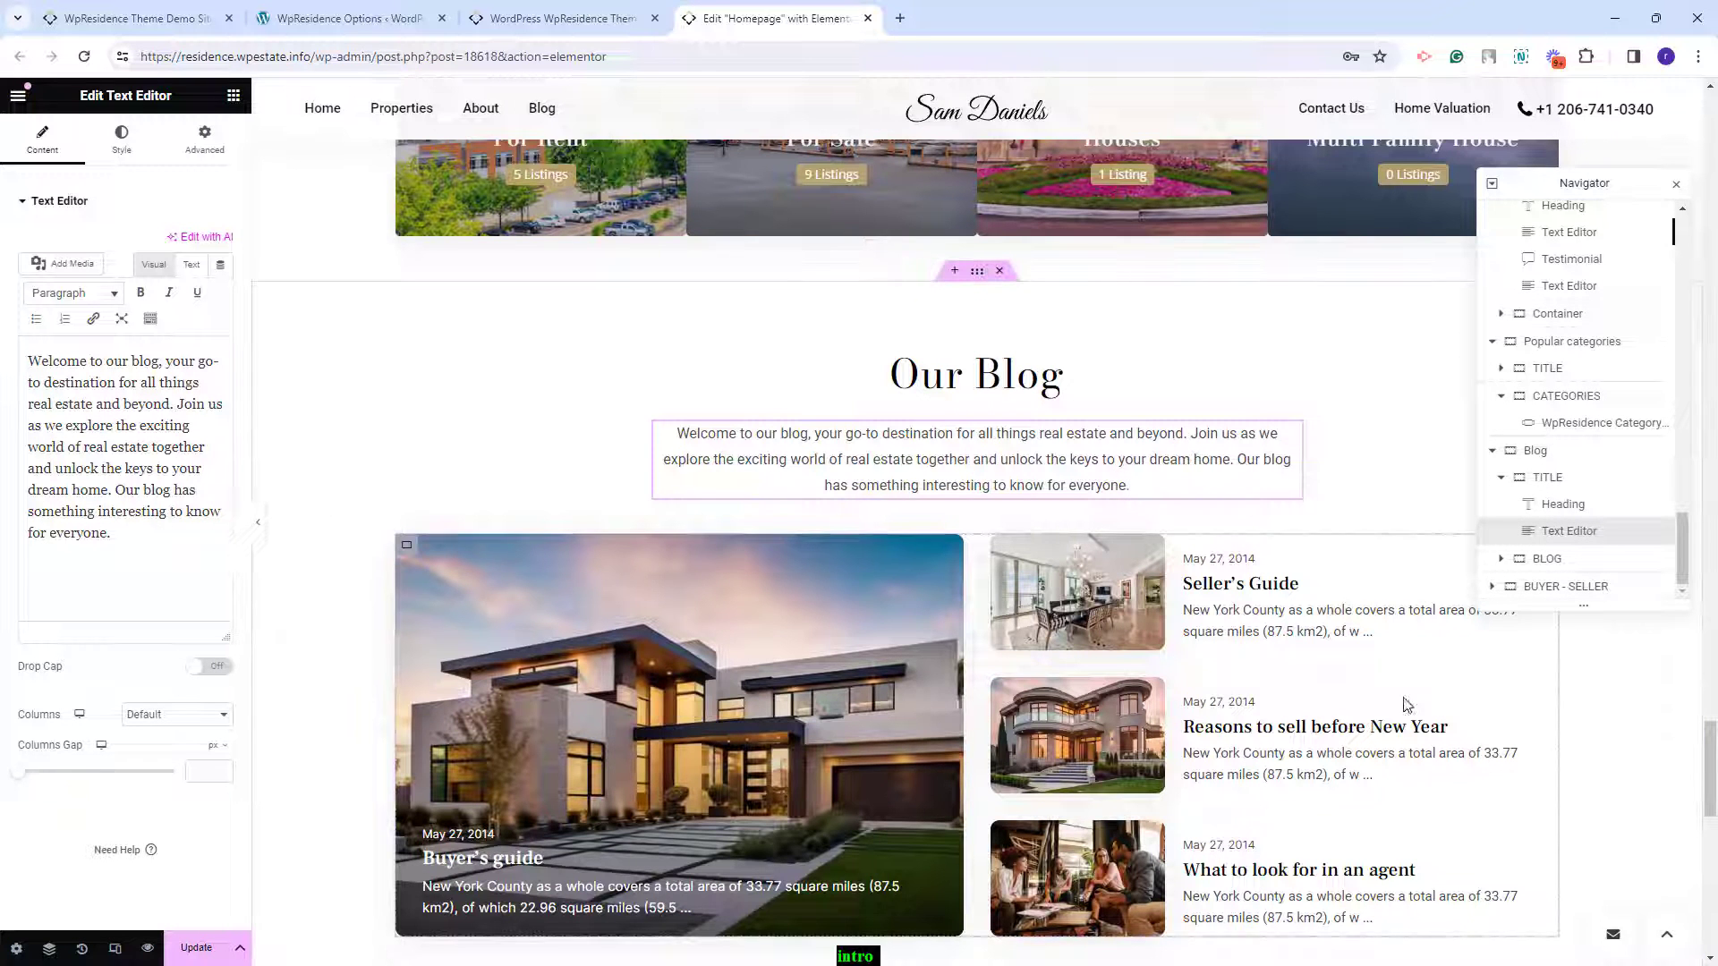
{"action": "left_click", "coordinate": [1369, 585]}
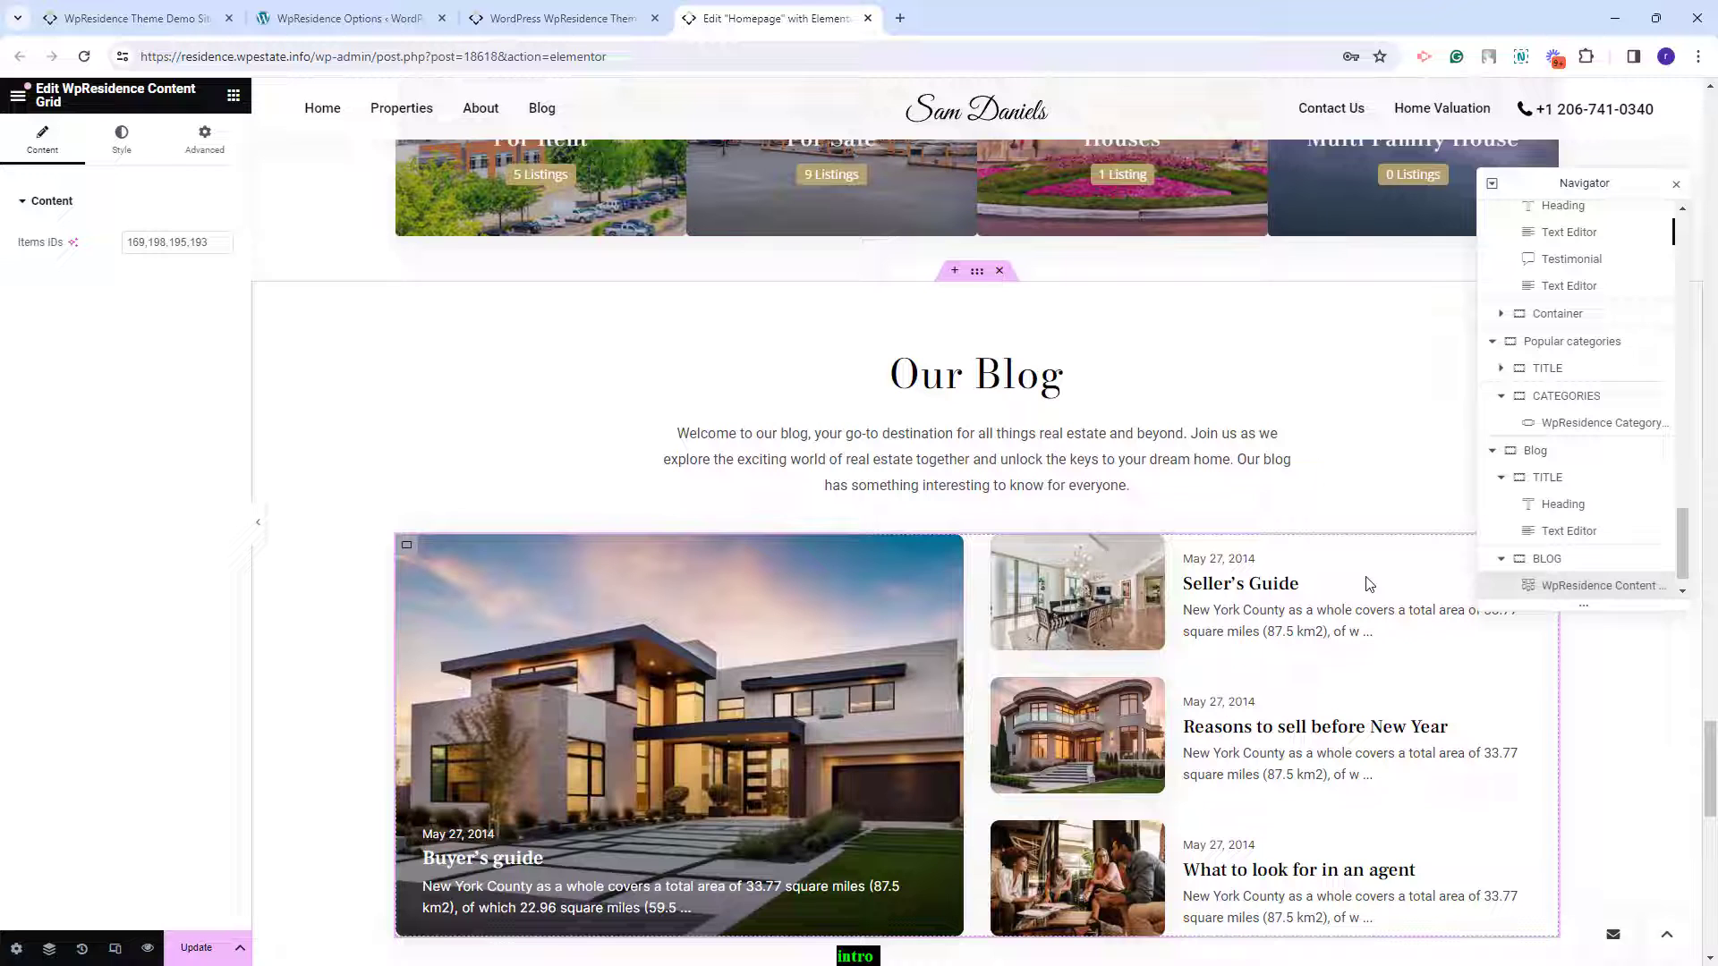
- Select the grid's Items IDs 169,198,195,193 and scroll down toward the buyer-seller section
{"action": "left_click_drag", "start_coordinate": [223, 242], "coordinate": [126, 246]}
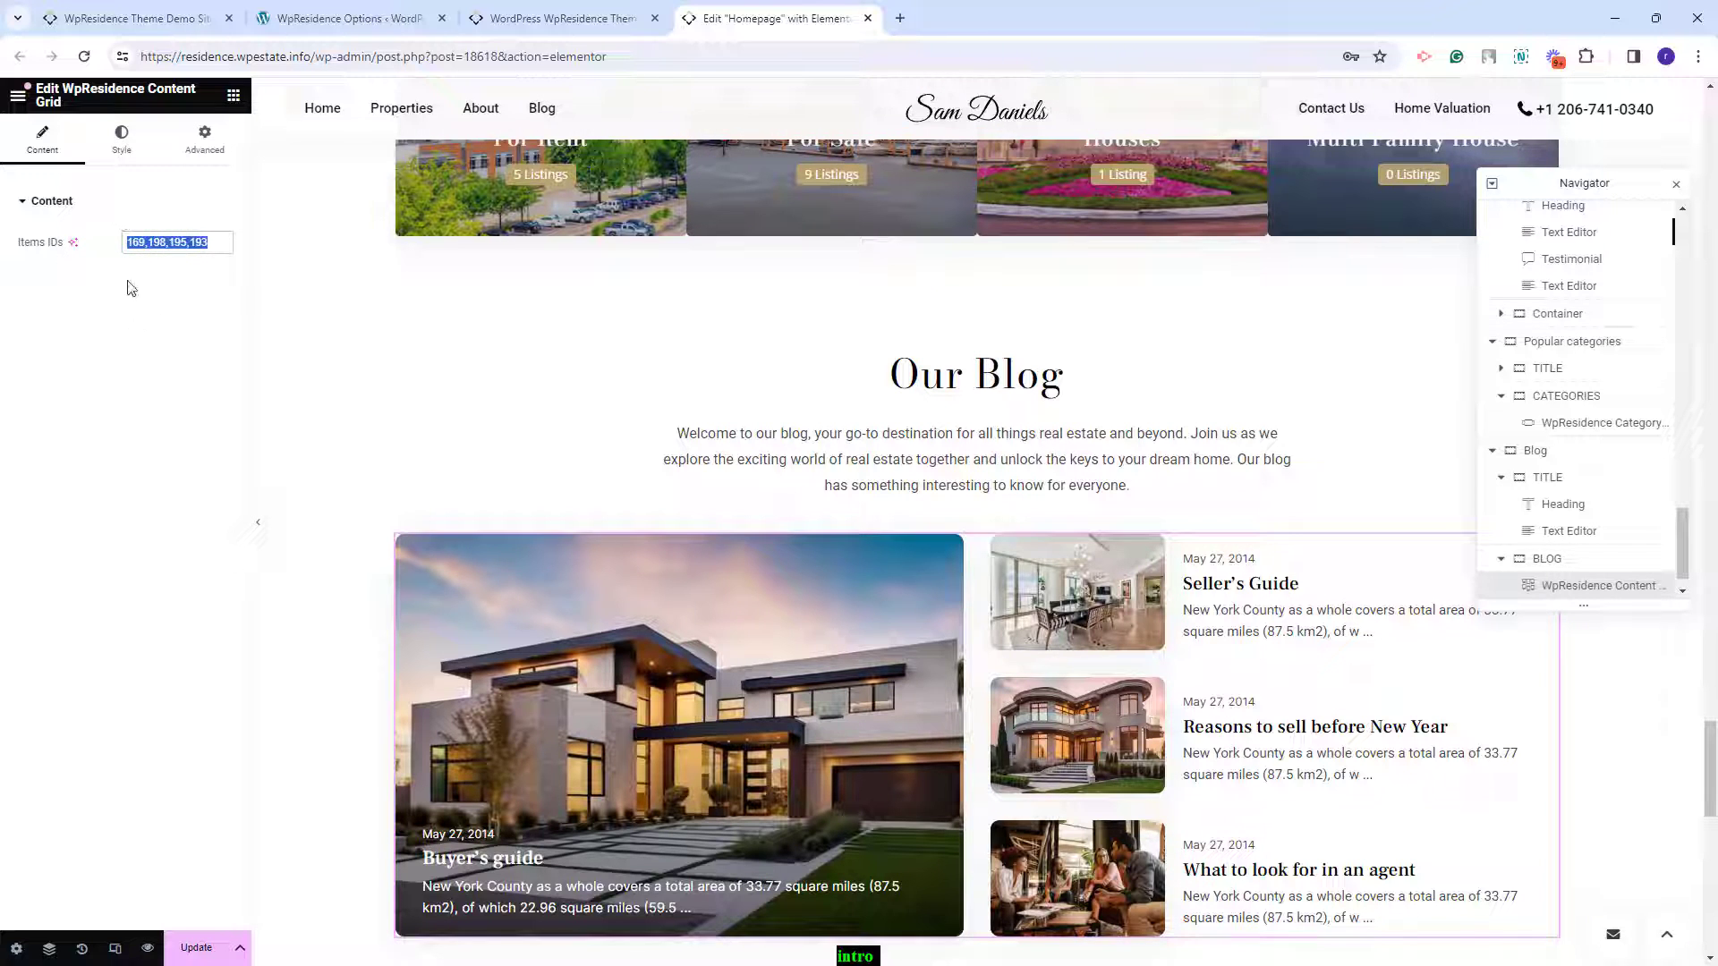
{"action": "scroll", "coordinate": [1264, 703], "scroll_direction": "down", "scroll_amount": 5}
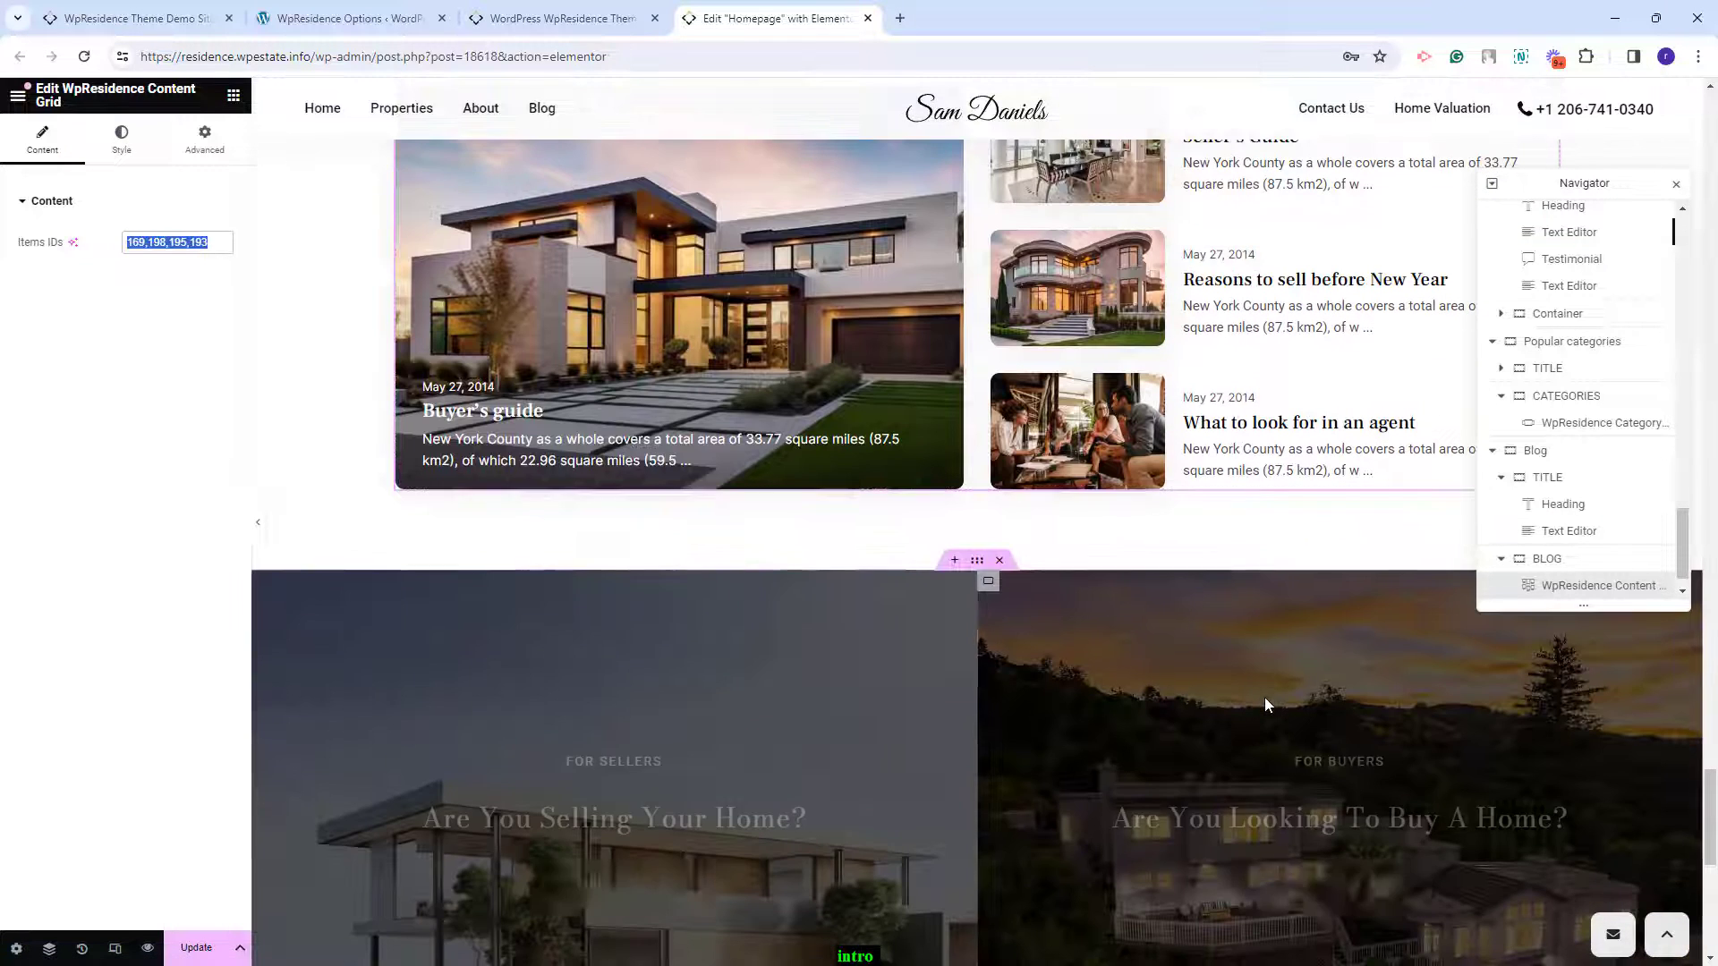
{"action": "scroll", "coordinate": [1522, 598], "scroll_direction": "down", "scroll_amount": 1}
- Inspect the For Sellers half's background, 0.65 overlay, heading and /home-valuation/ Get Estimation button
{"action": "left_click", "coordinate": [1522, 587]}
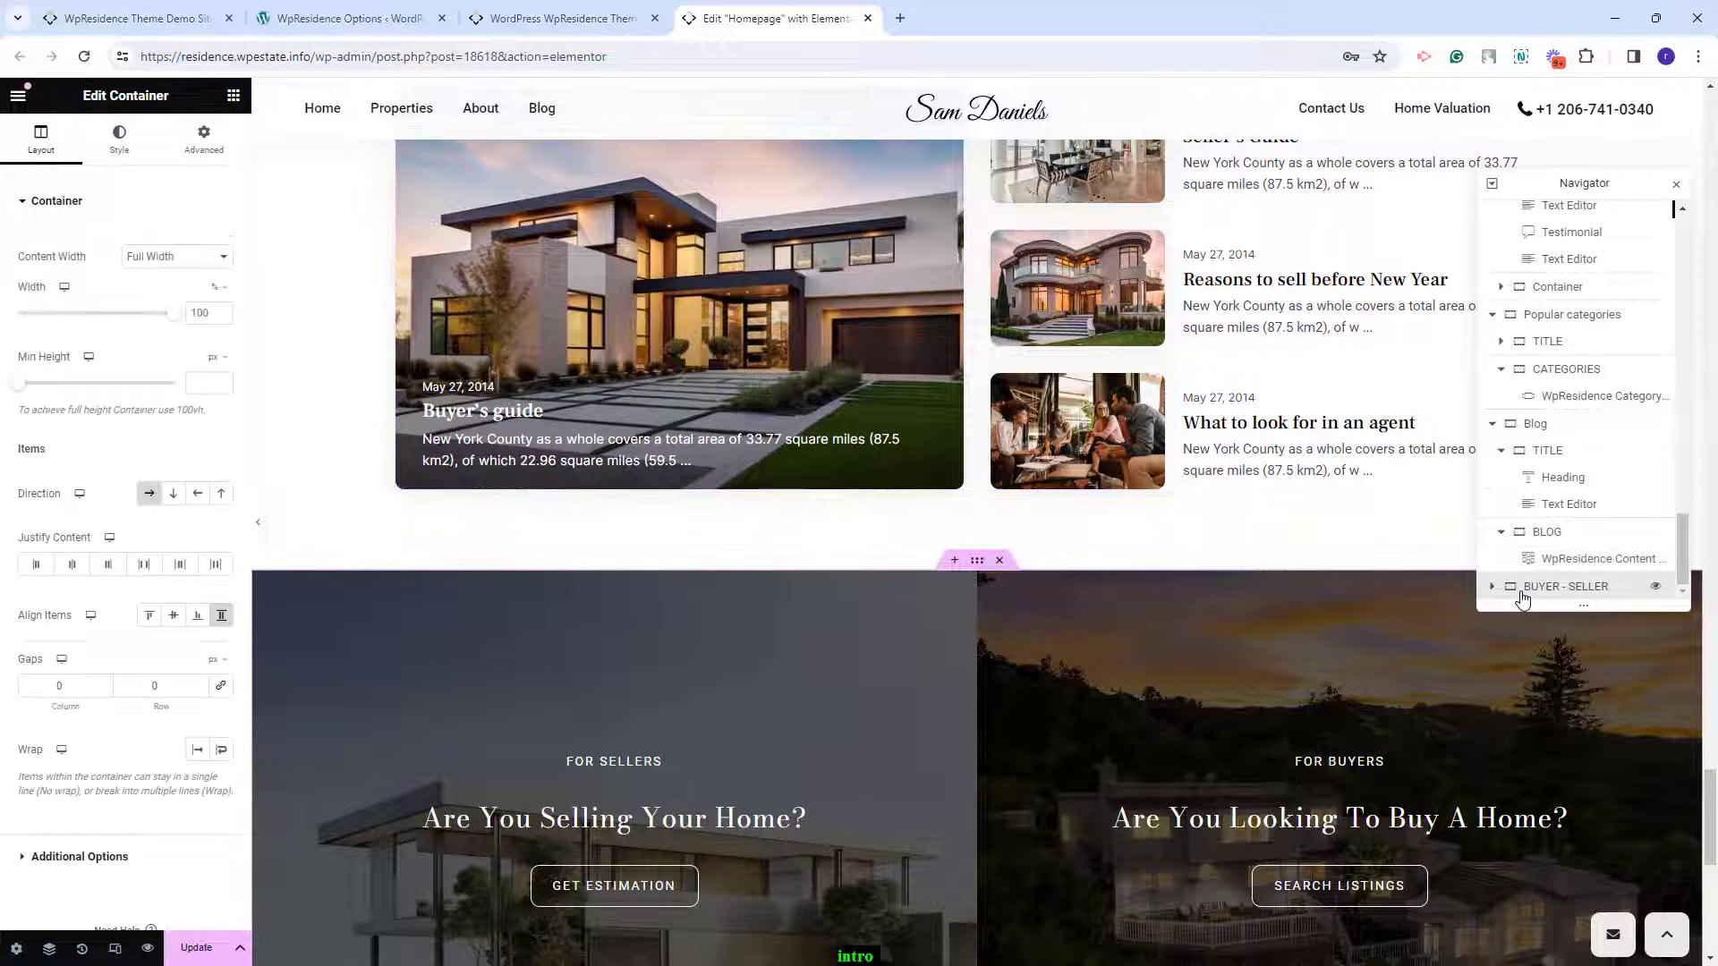
{"action": "scroll", "coordinate": [1219, 616], "scroll_direction": "down", "scroll_amount": 1}
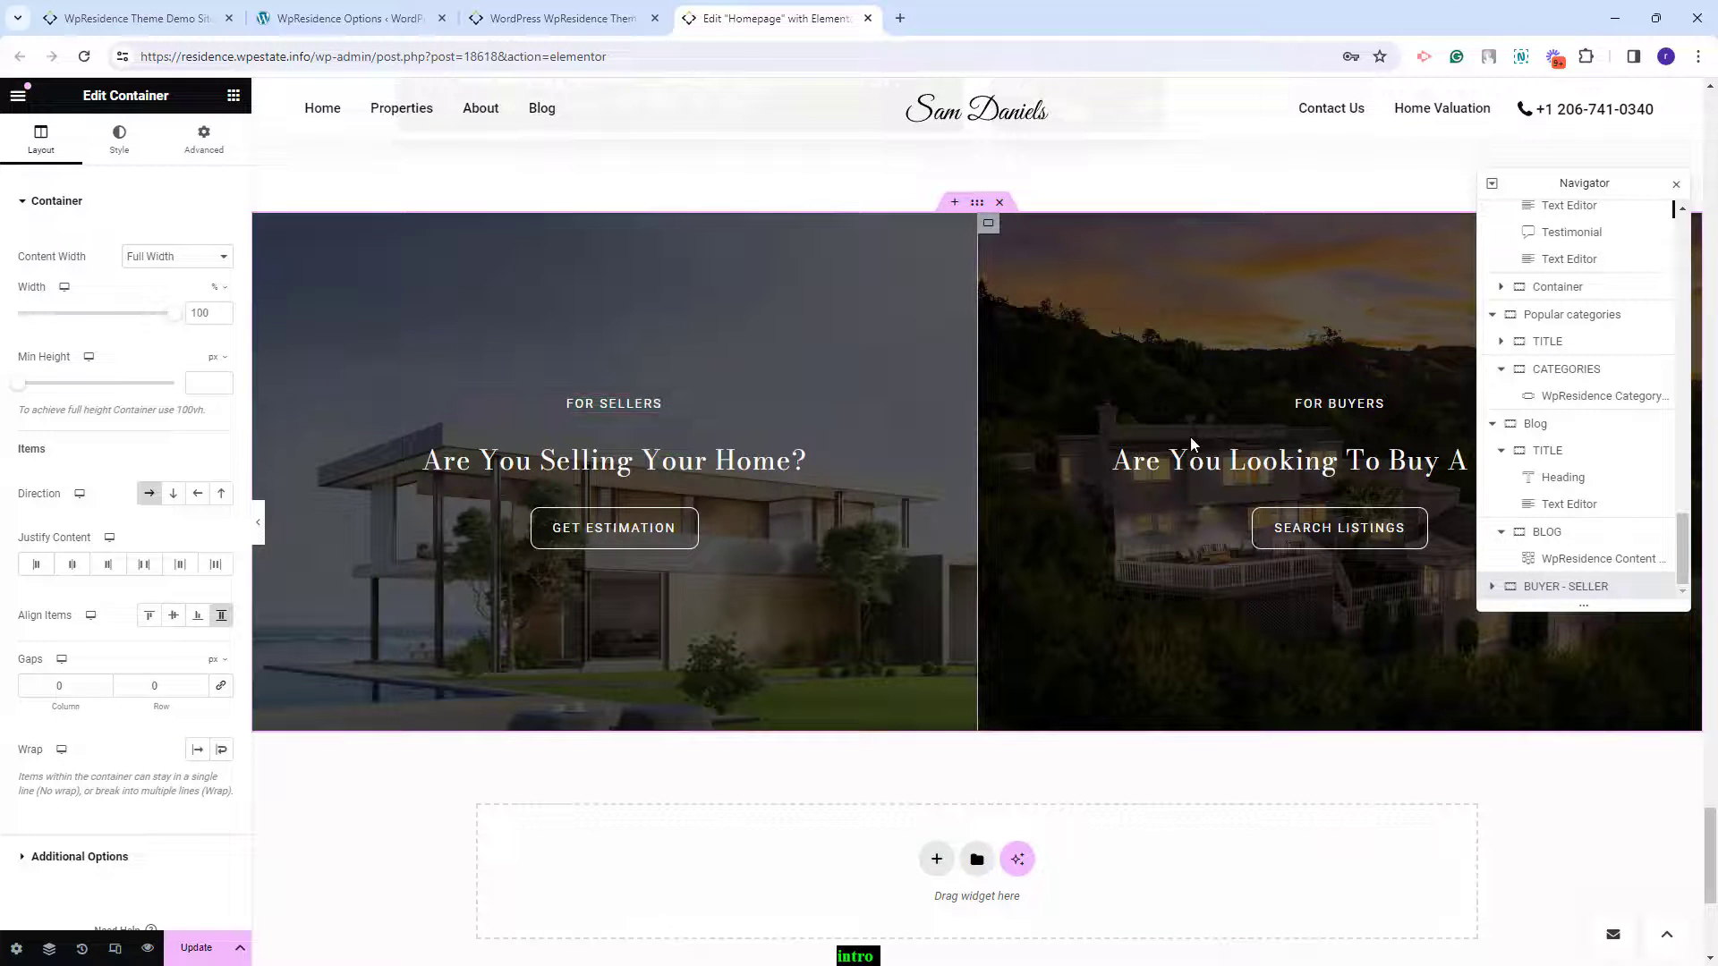
{"action": "left_click", "coordinate": [1565, 586]}
{"action": "left_click", "coordinate": [1568, 559]}
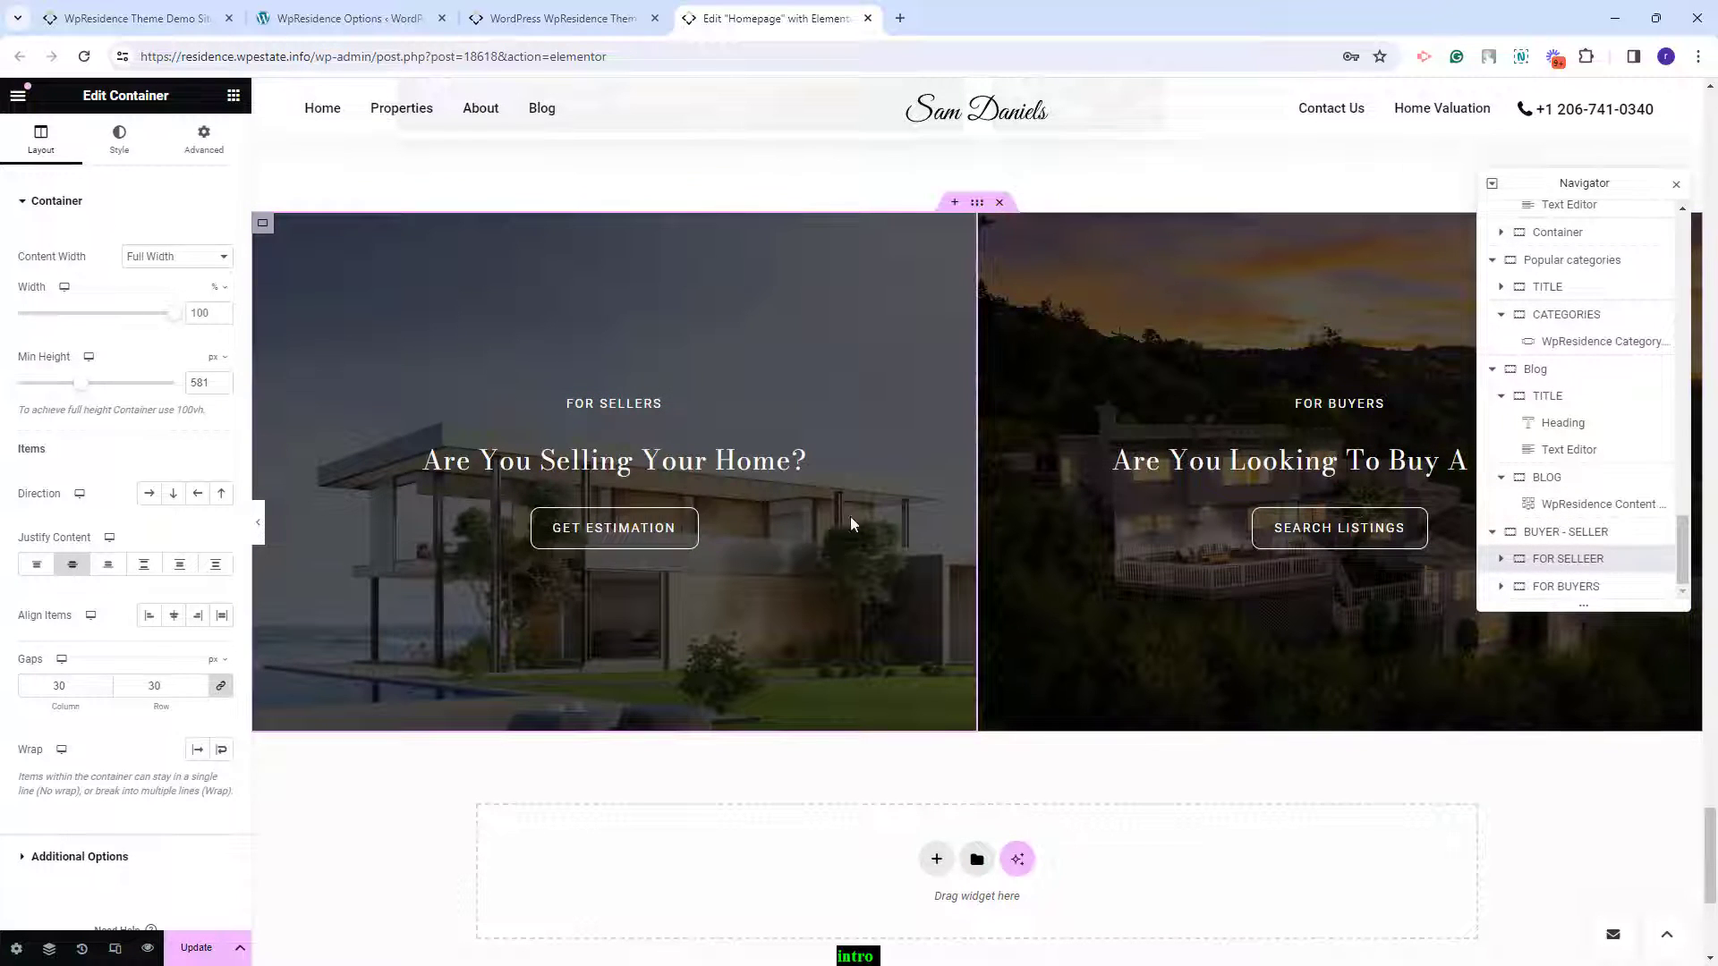
{"action": "left_click", "coordinate": [147, 141]}
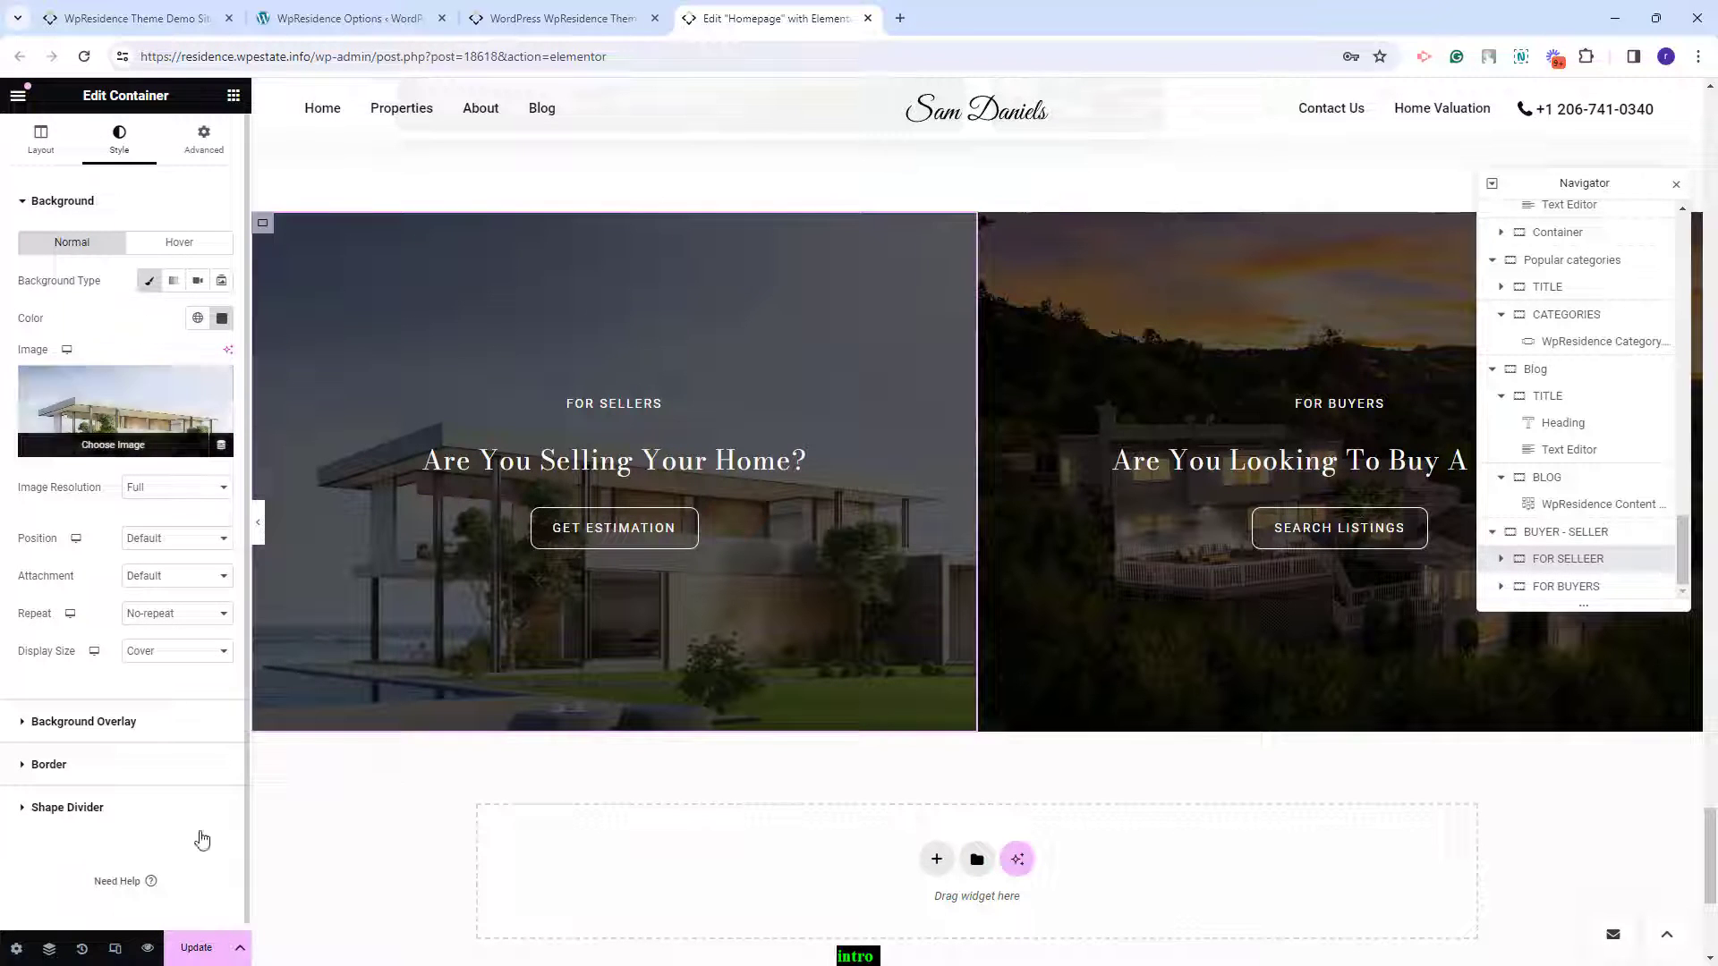
{"action": "left_click", "coordinate": [195, 721]}
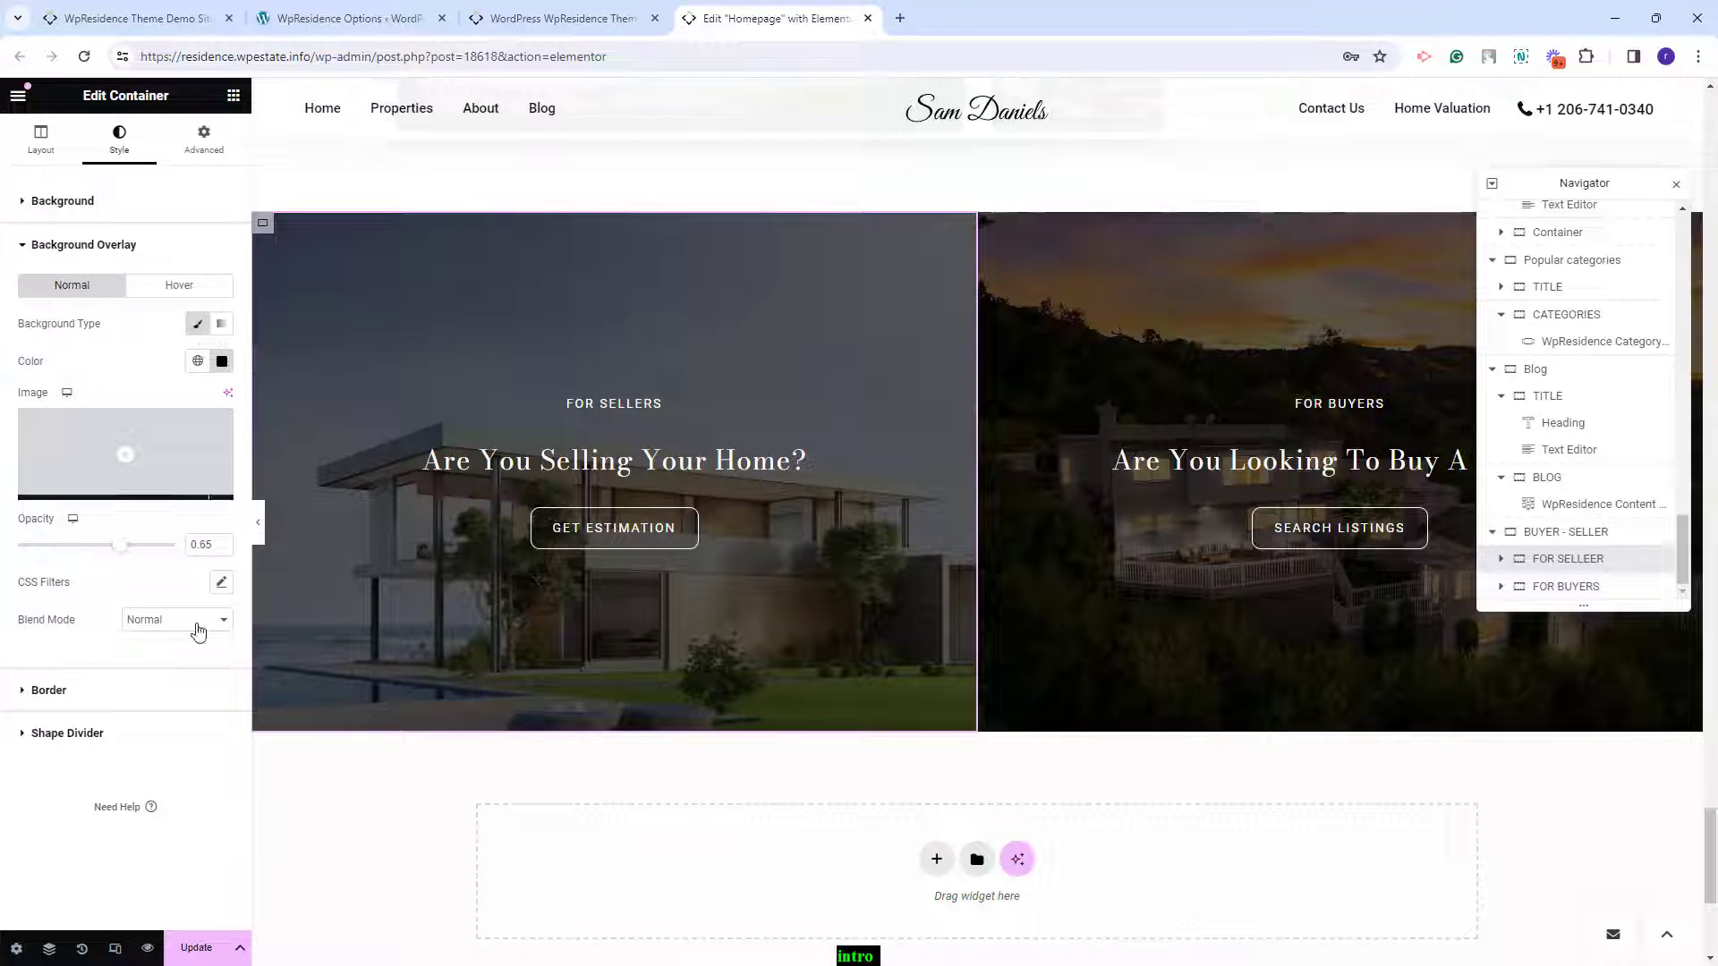
{"action": "left_click", "coordinate": [587, 411]}
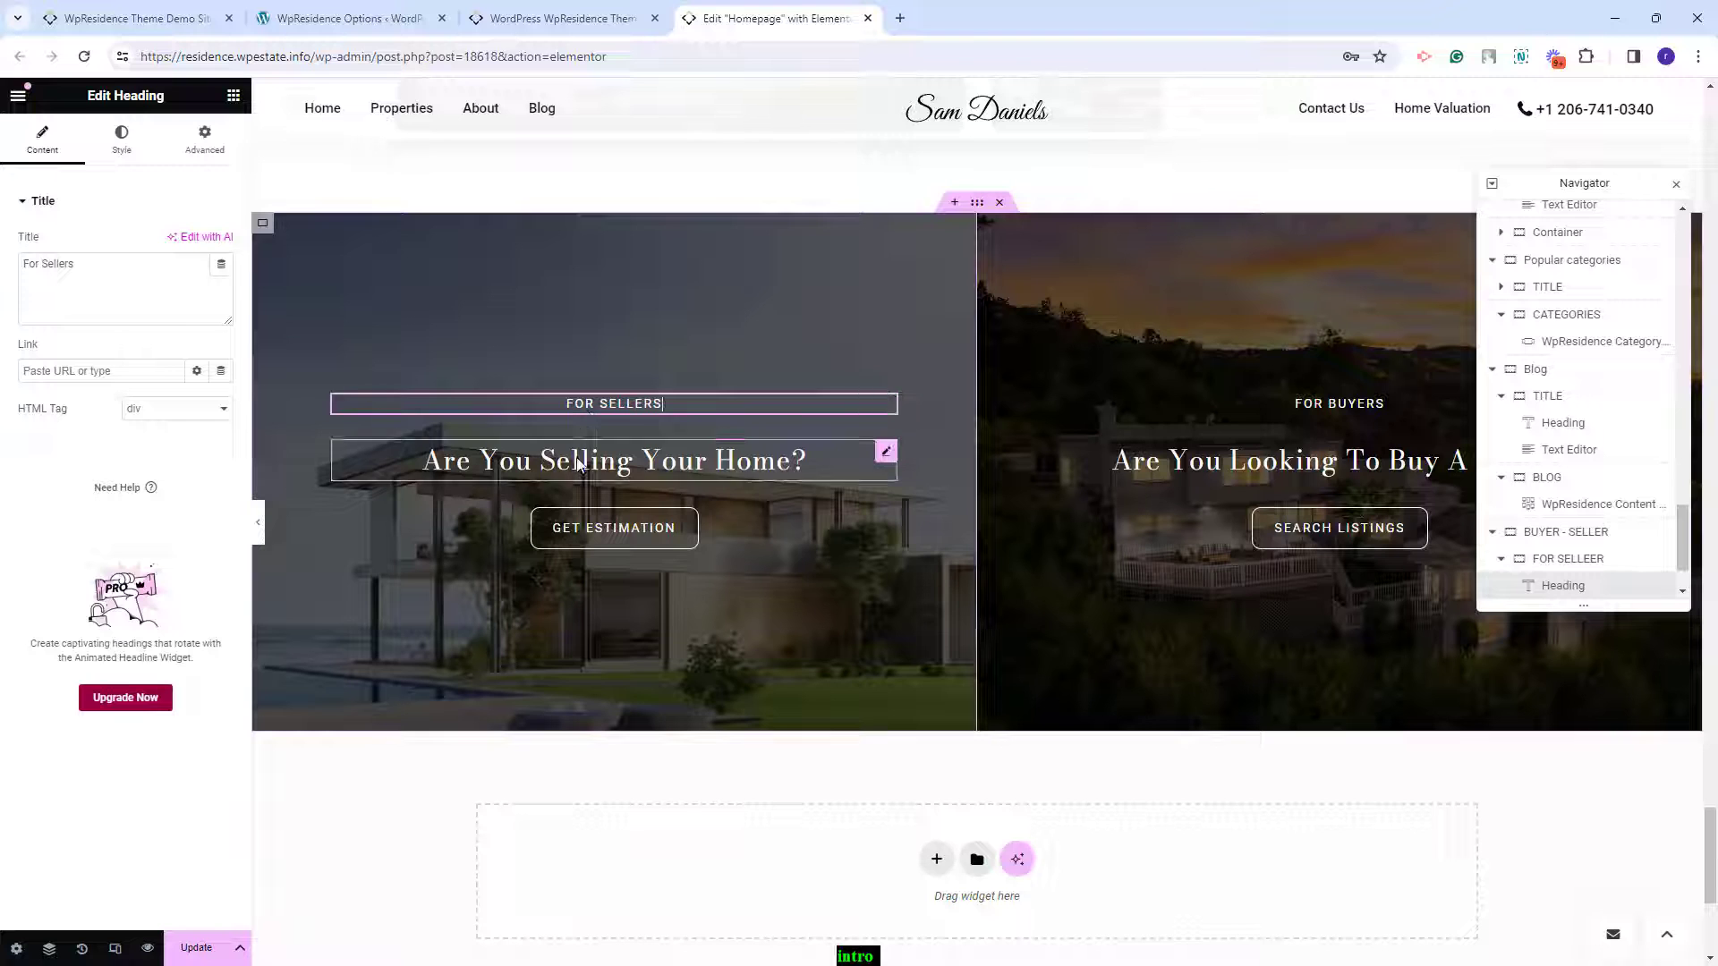
{"action": "left_click", "coordinate": [657, 541]}
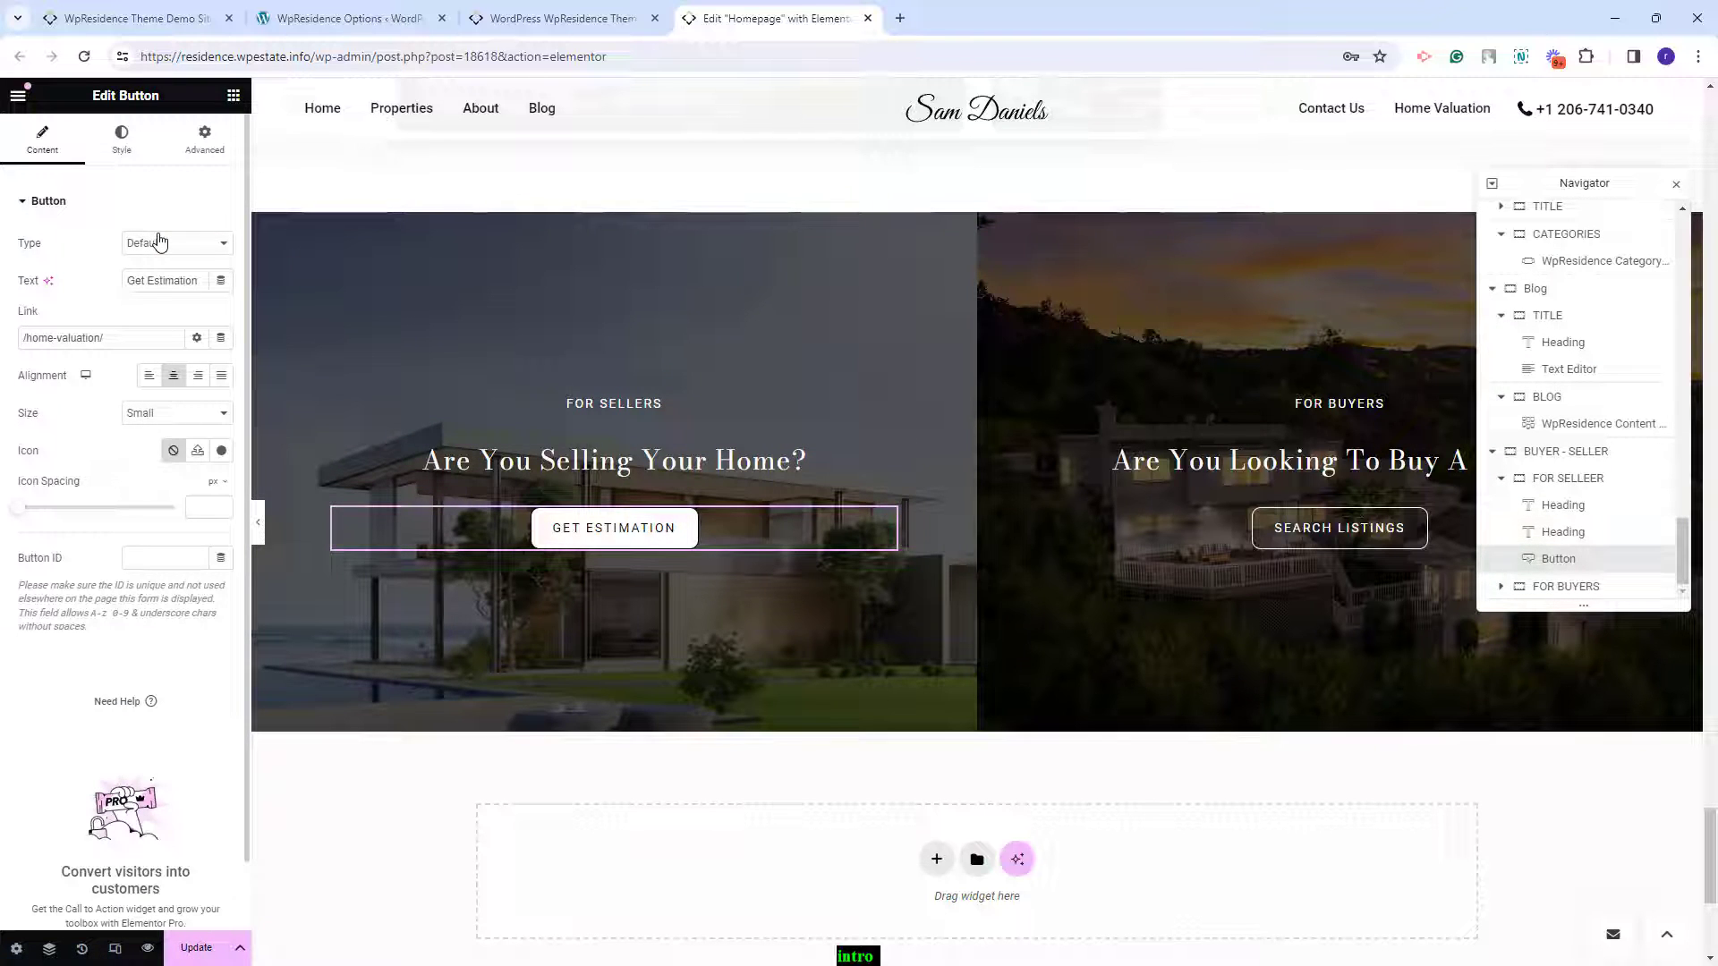
- Inspect the For Buyers half's background, headings and Search Listings button linking to /property-list/
{"action": "left_click", "coordinate": [1552, 592]}
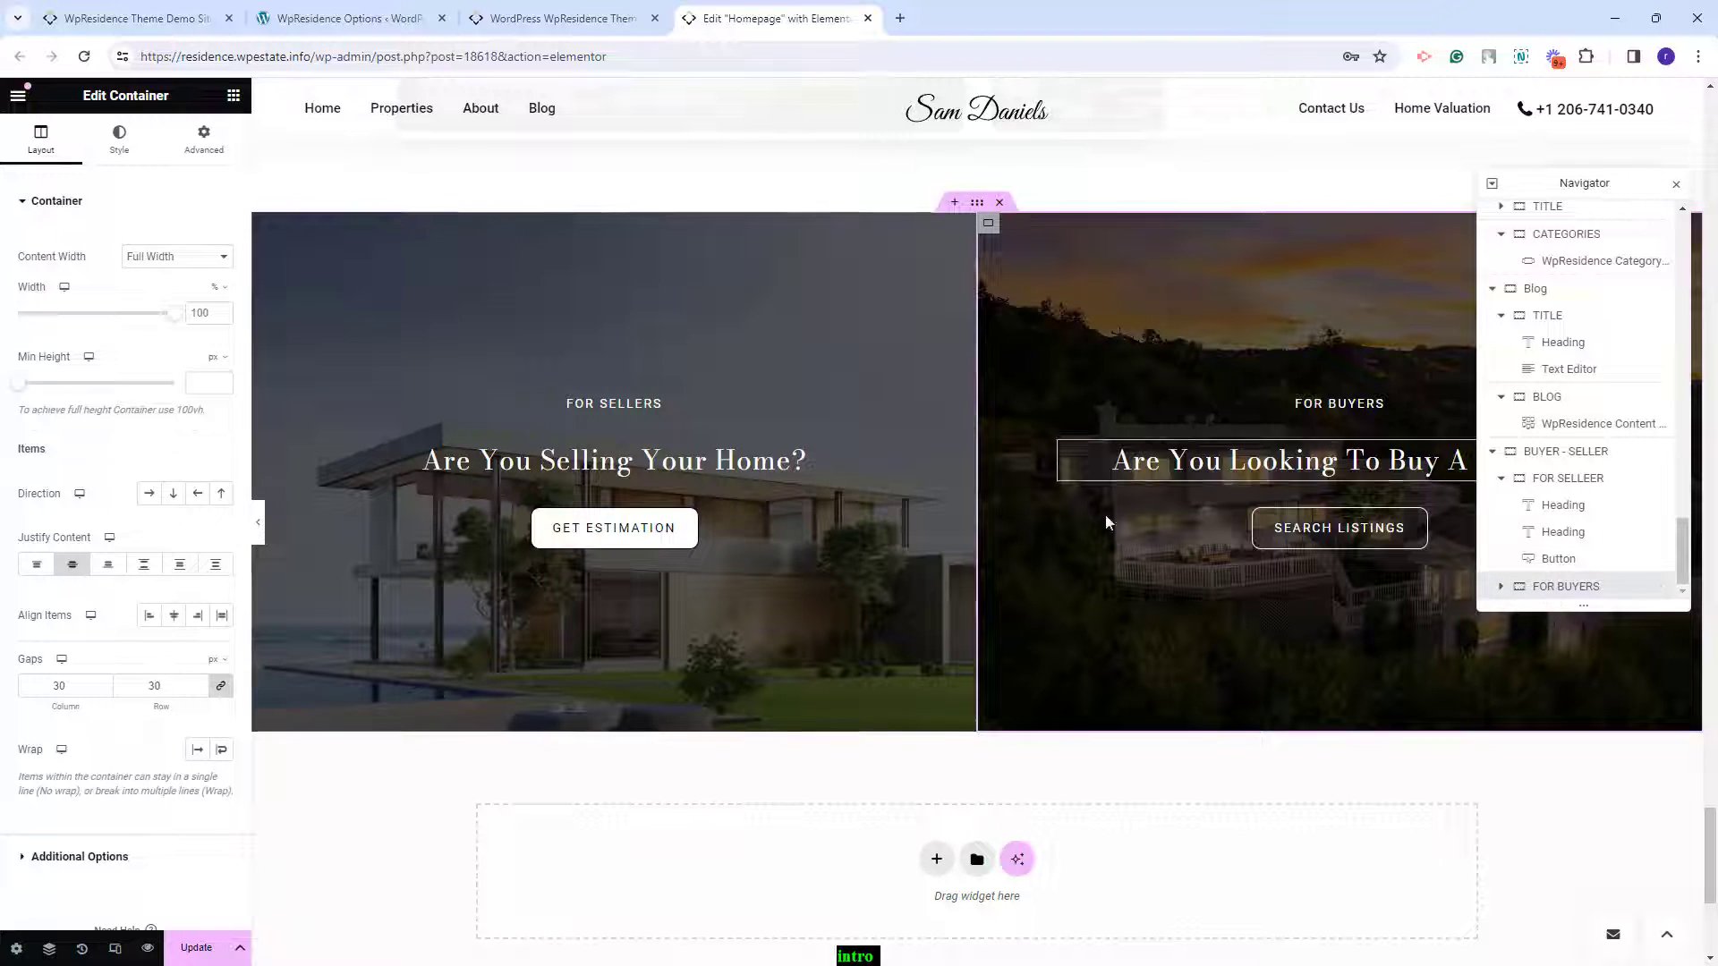
{"action": "left_click", "coordinate": [121, 144]}
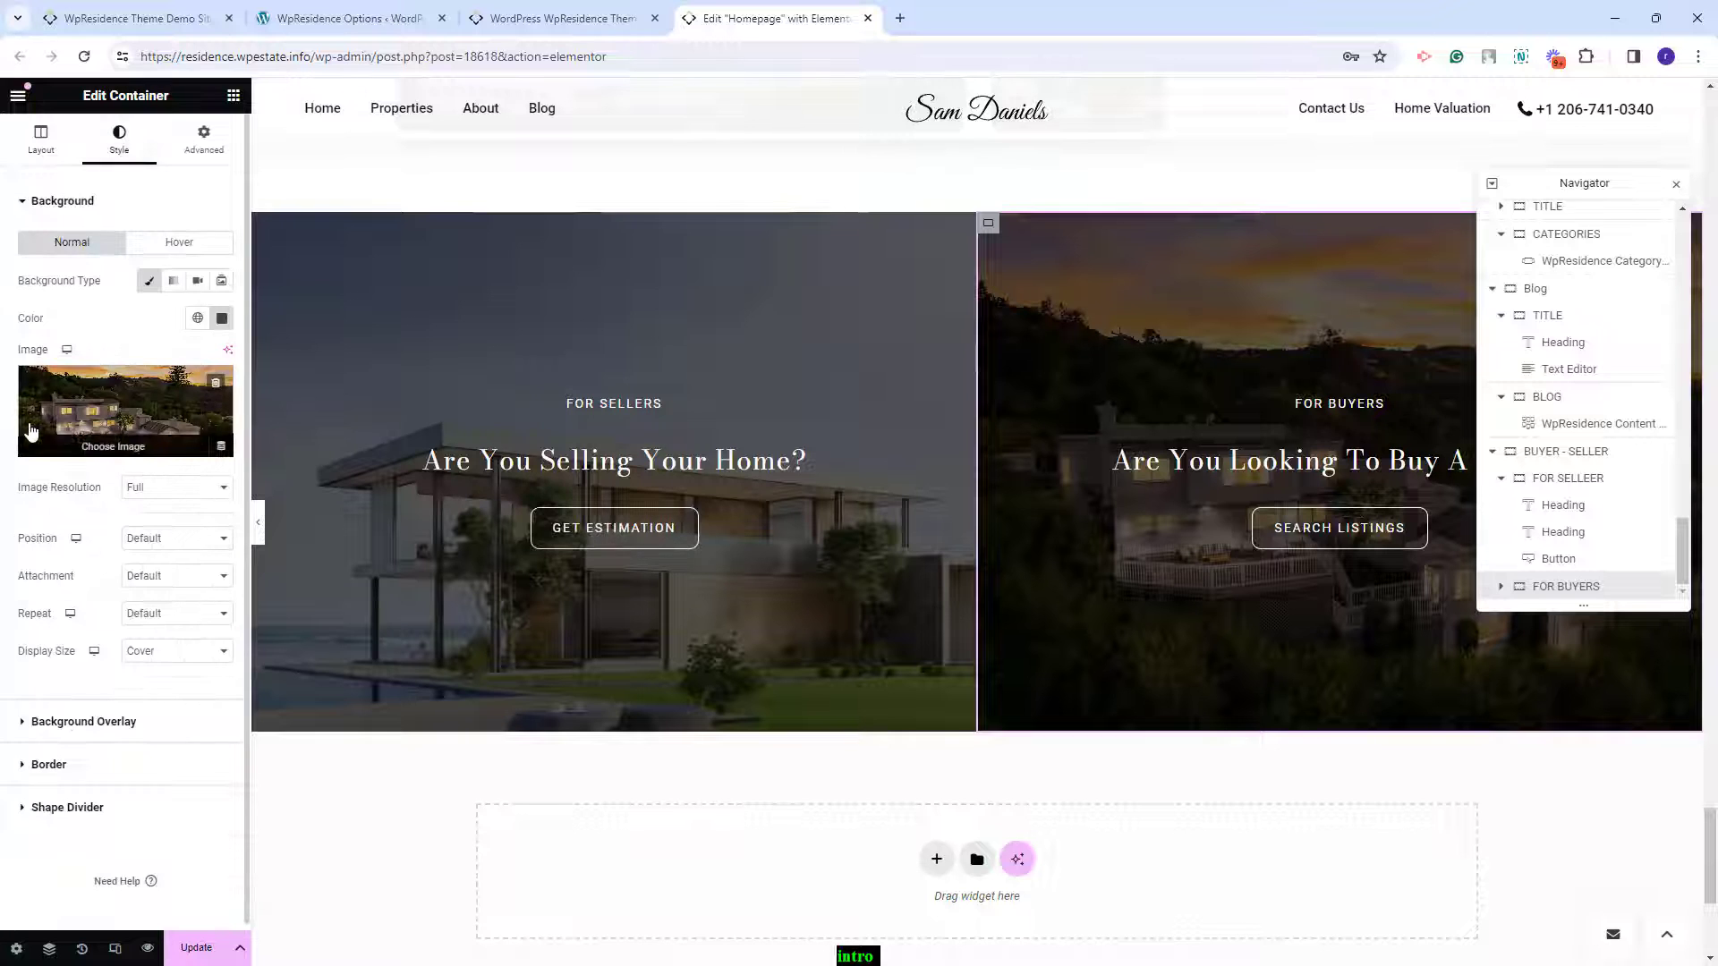
{"action": "left_click", "coordinate": [1328, 407]}
{"action": "left_click", "coordinate": [1328, 464]}
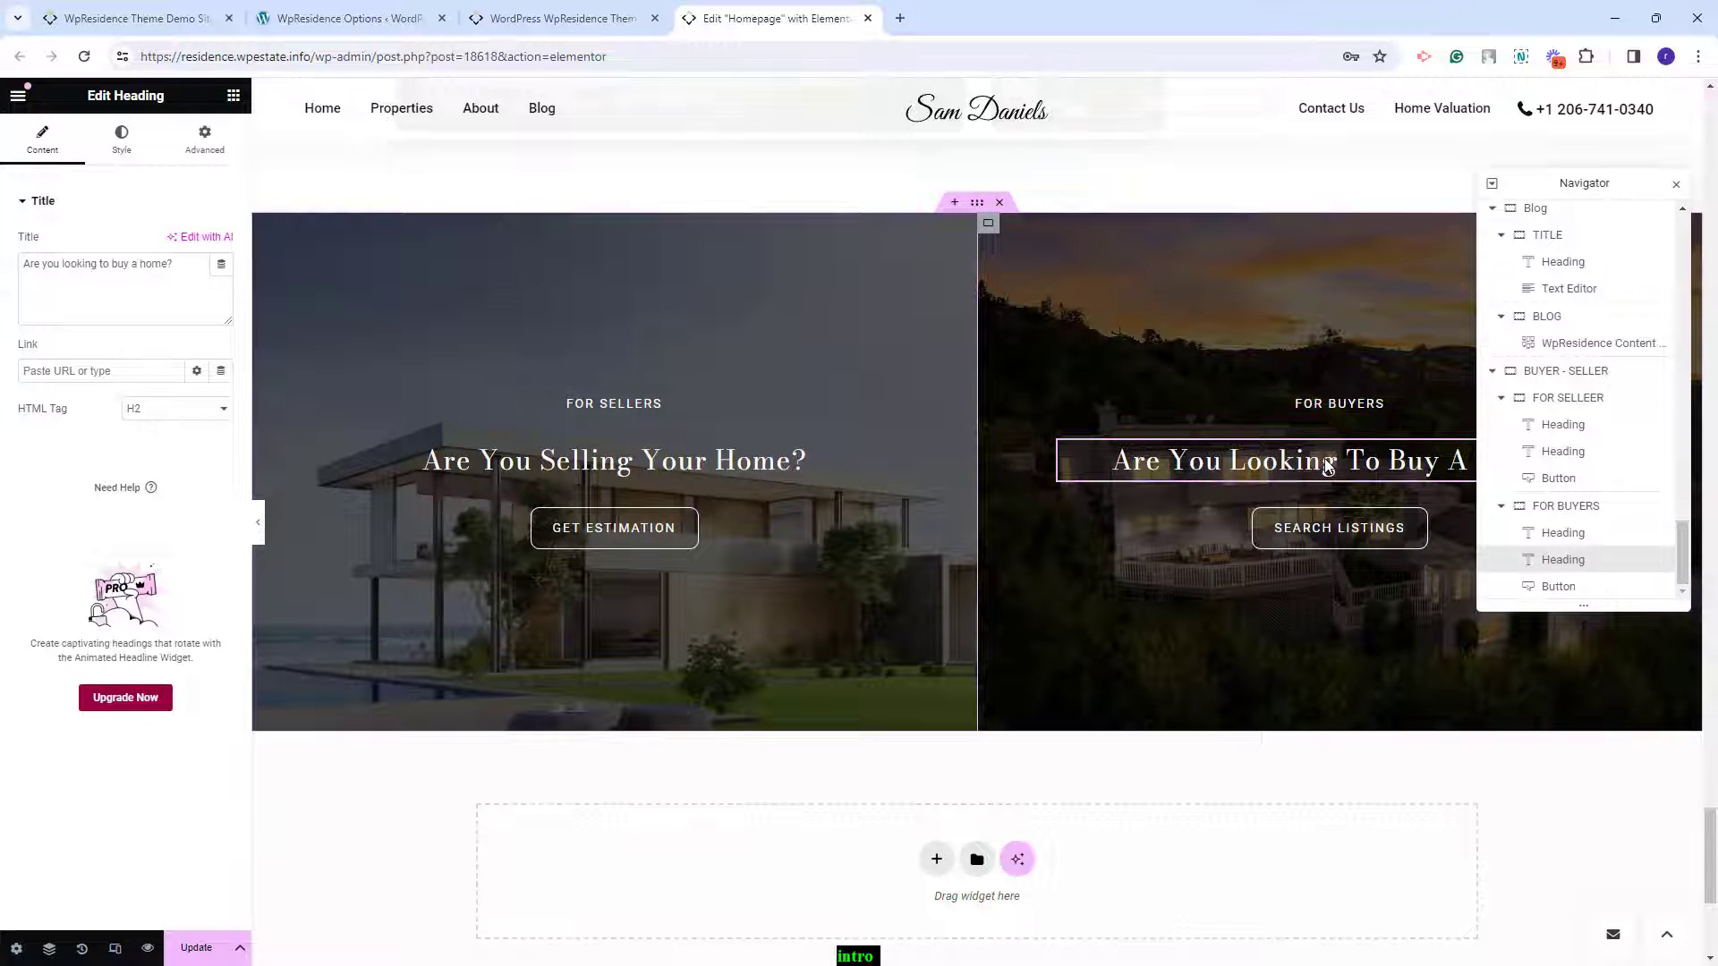
{"action": "left_click", "coordinate": [1275, 544]}
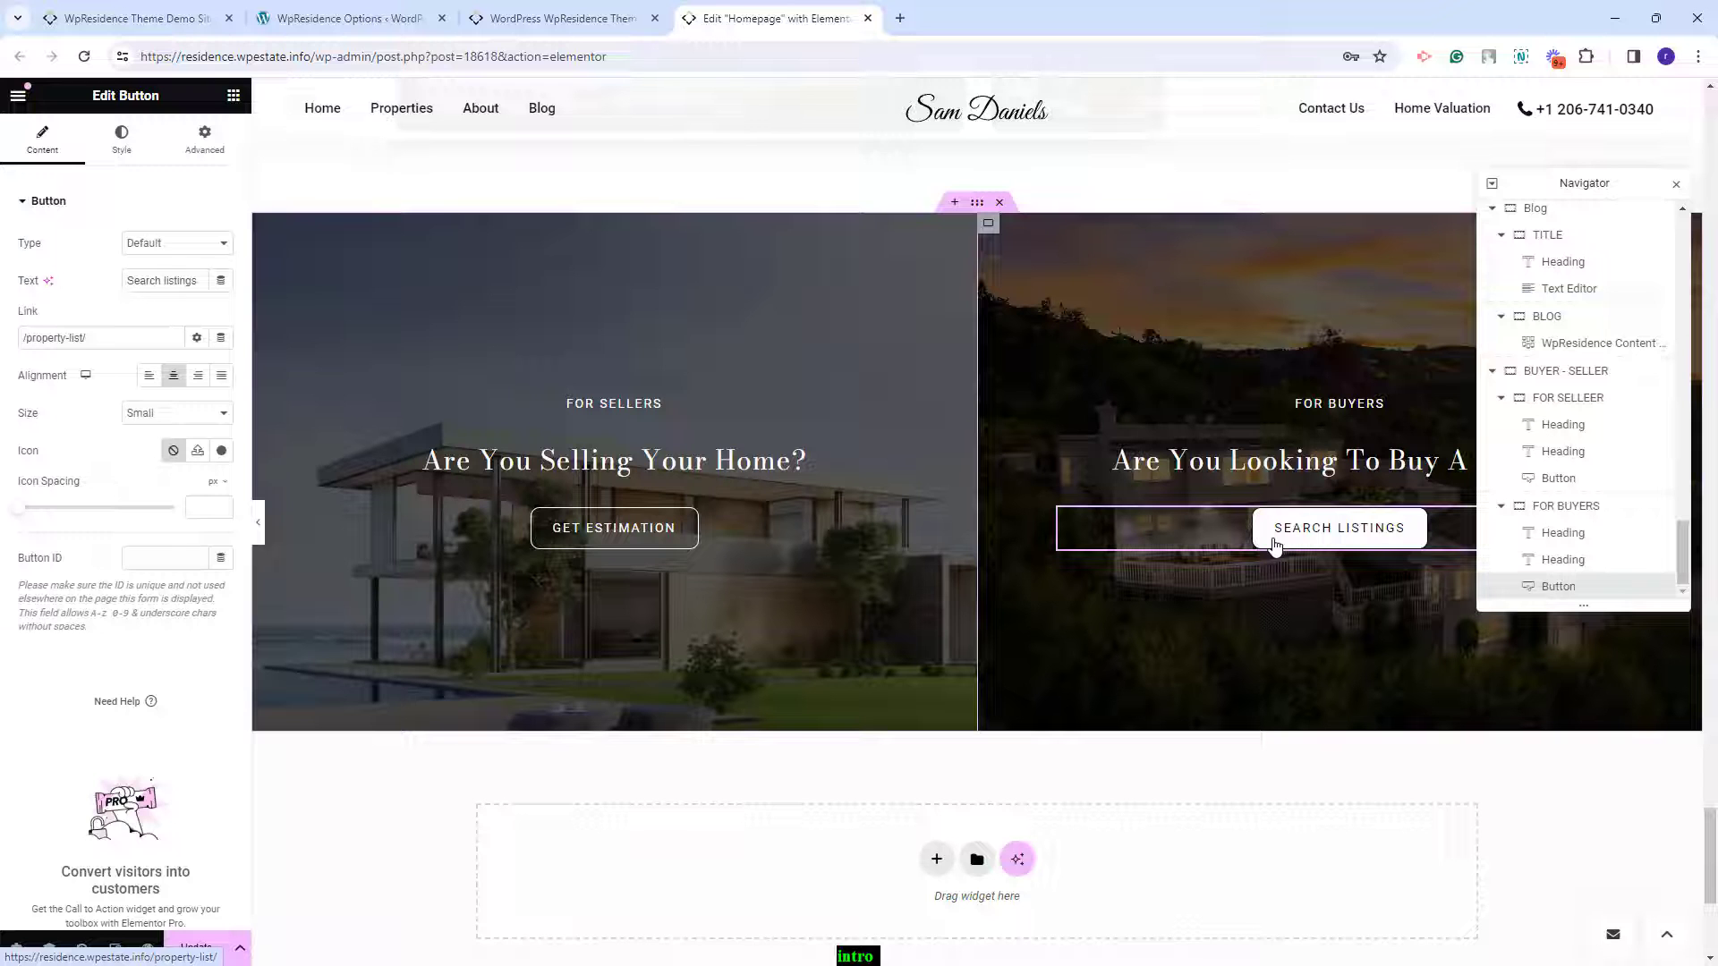